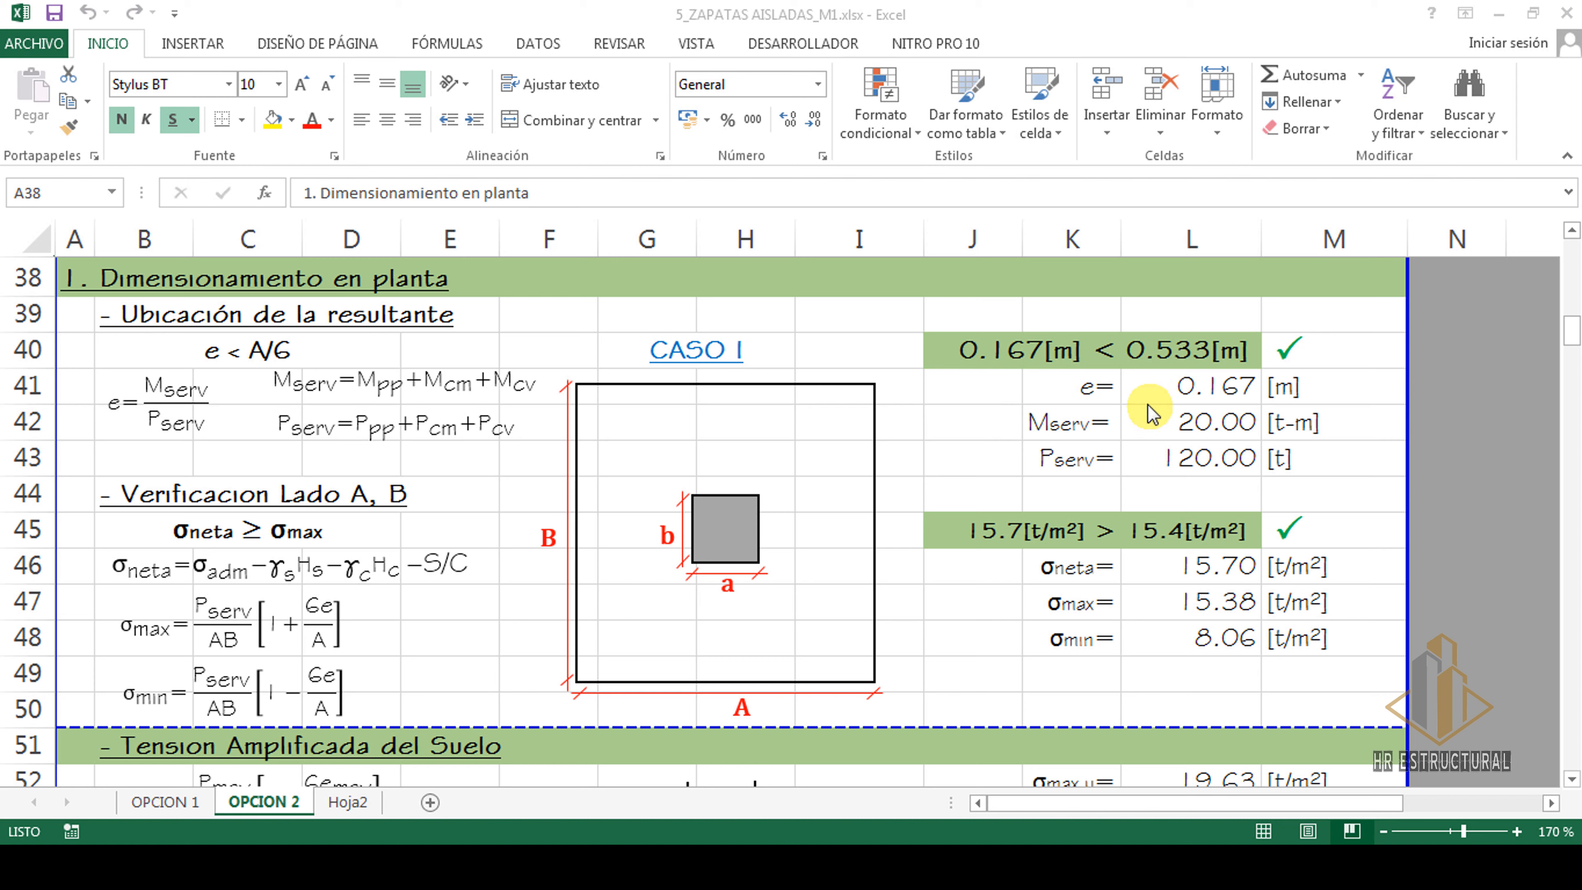
# - Examine the eccentricity e and A/6 formulas under "Ubicación de la resultante" and compare them with the resultant-location case diagrams above
pyautogui.click(1217, 399)
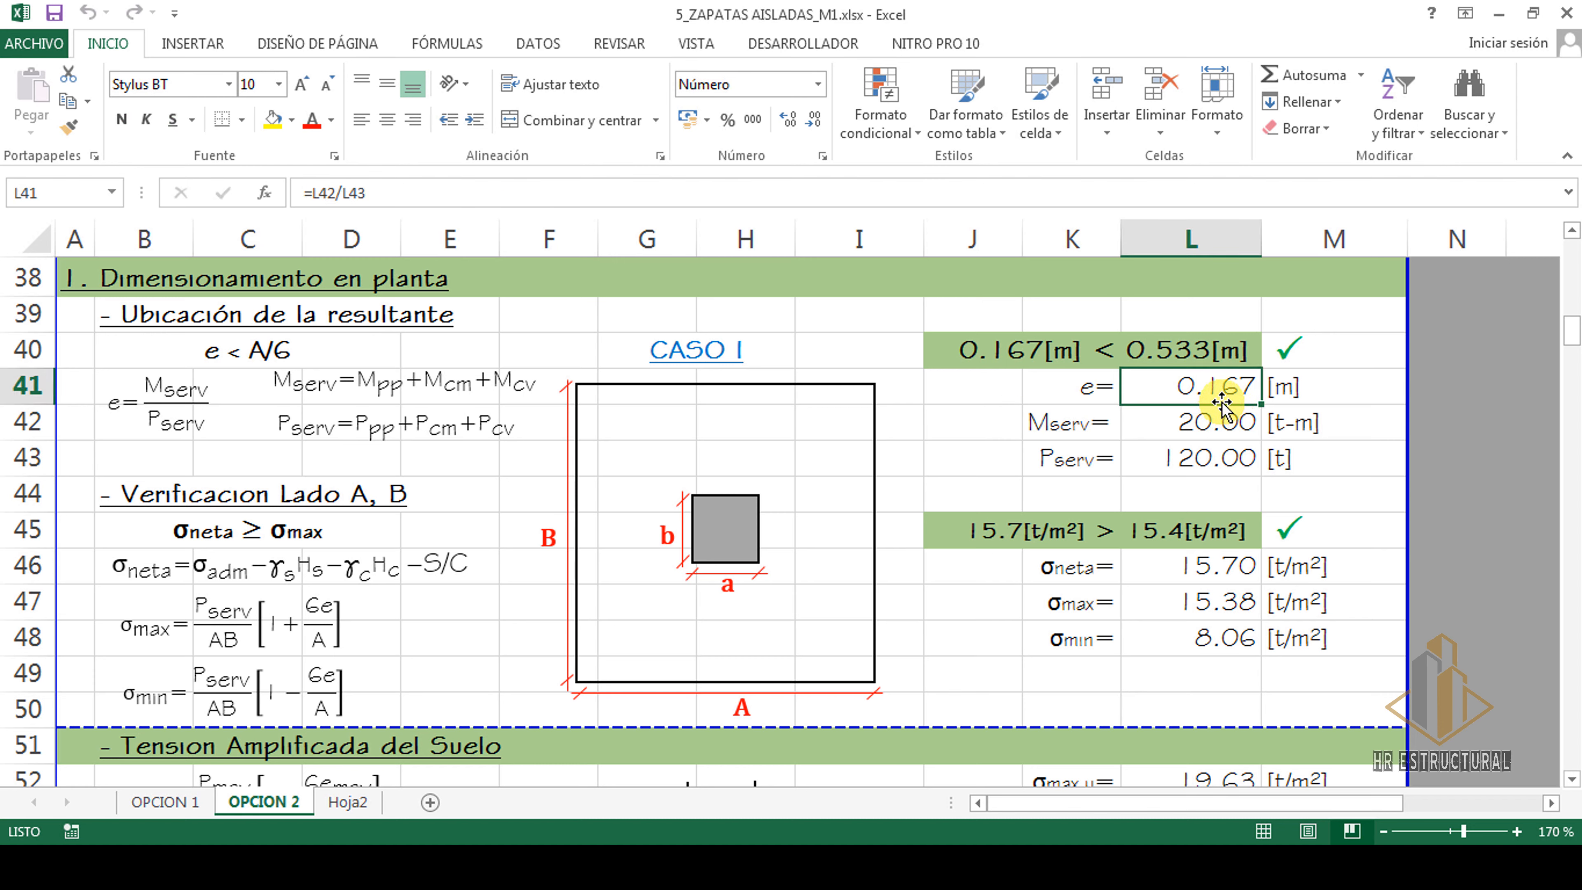
pyautogui.click(1197, 344)
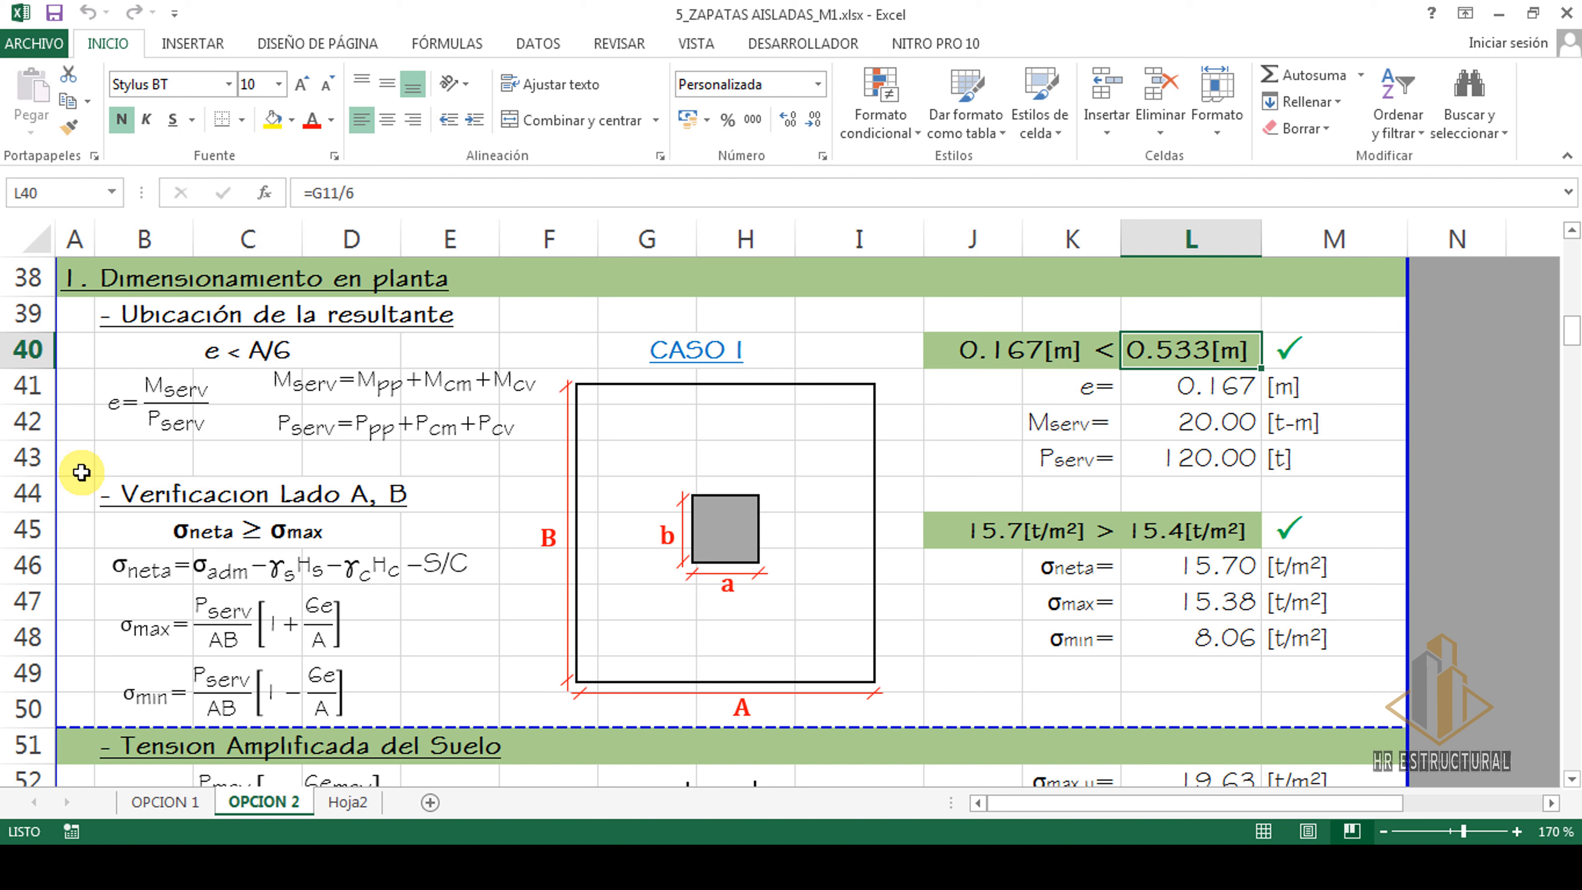
pyautogui.click(548, 345)
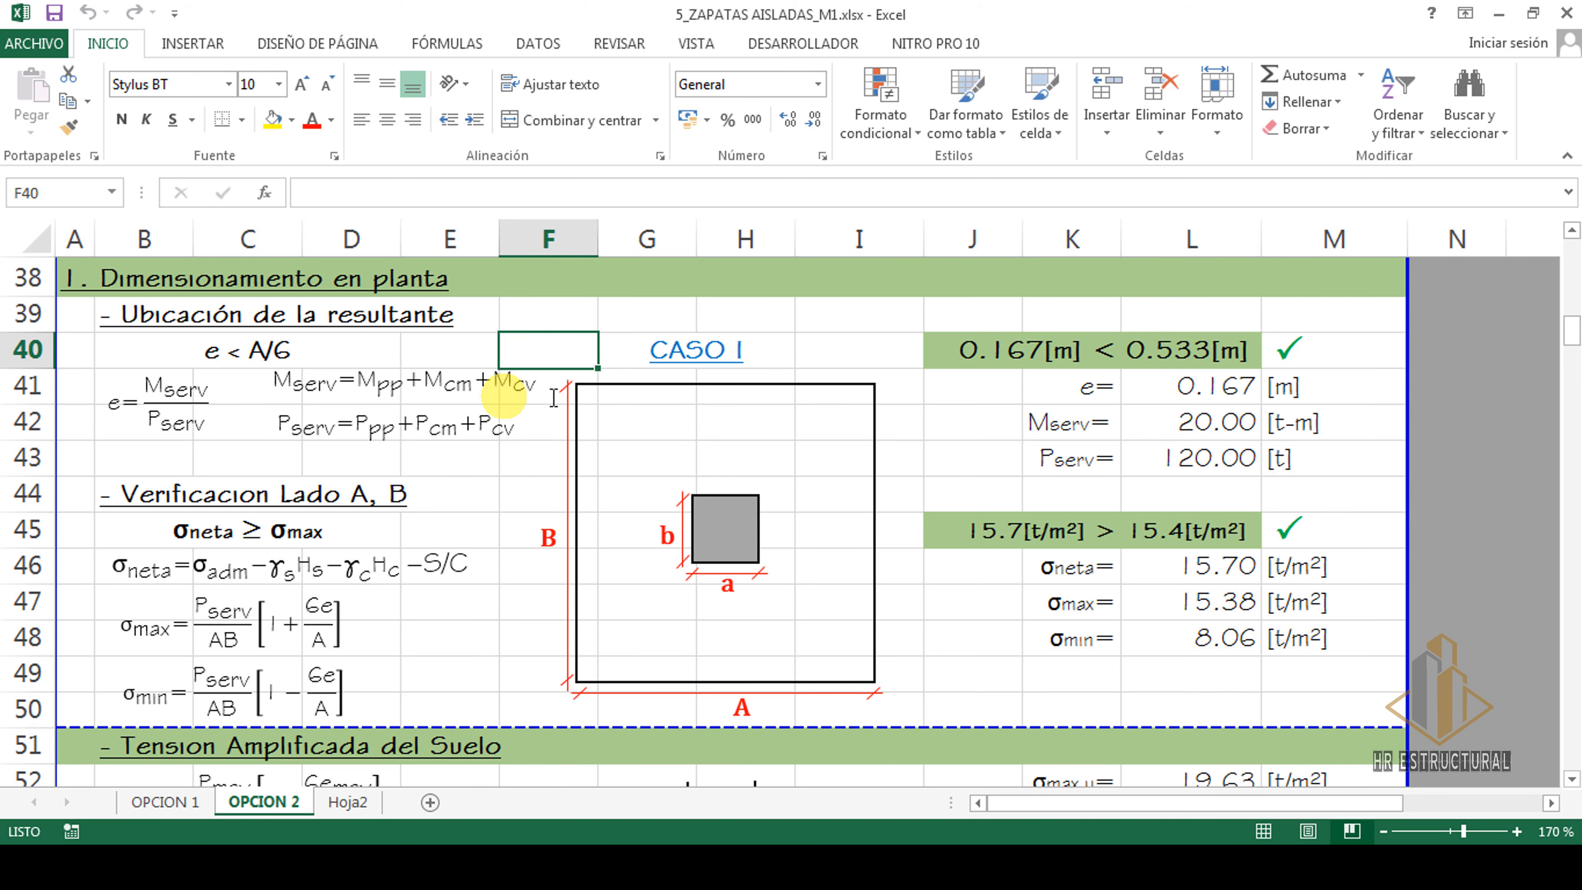
pyautogui.scroll(5, 548, 411)
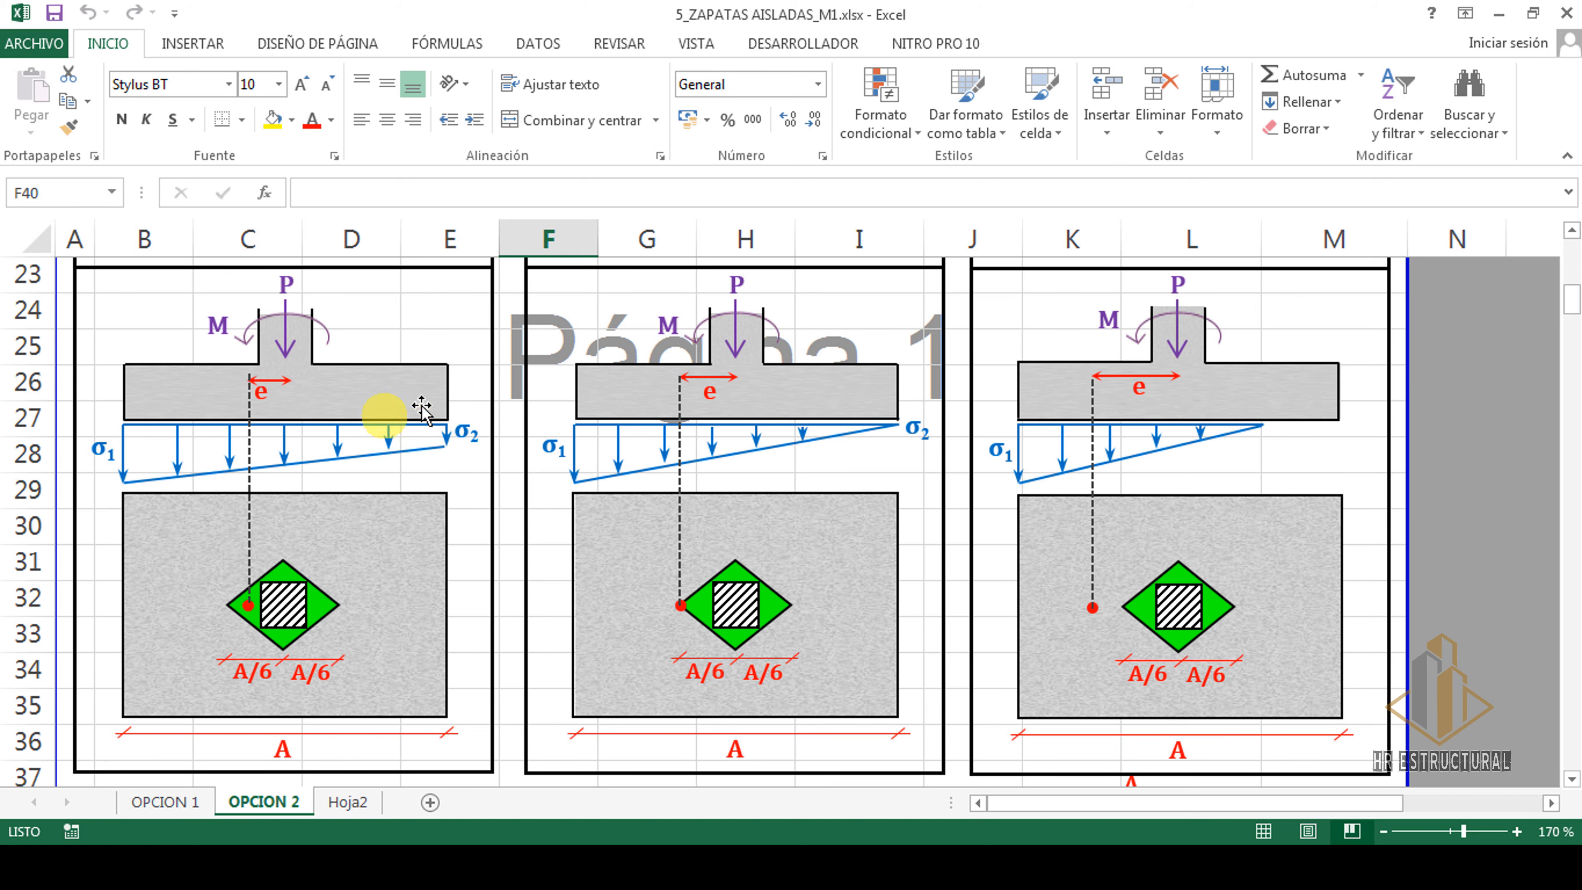
pyautogui.scroll(-4, 436, 511)
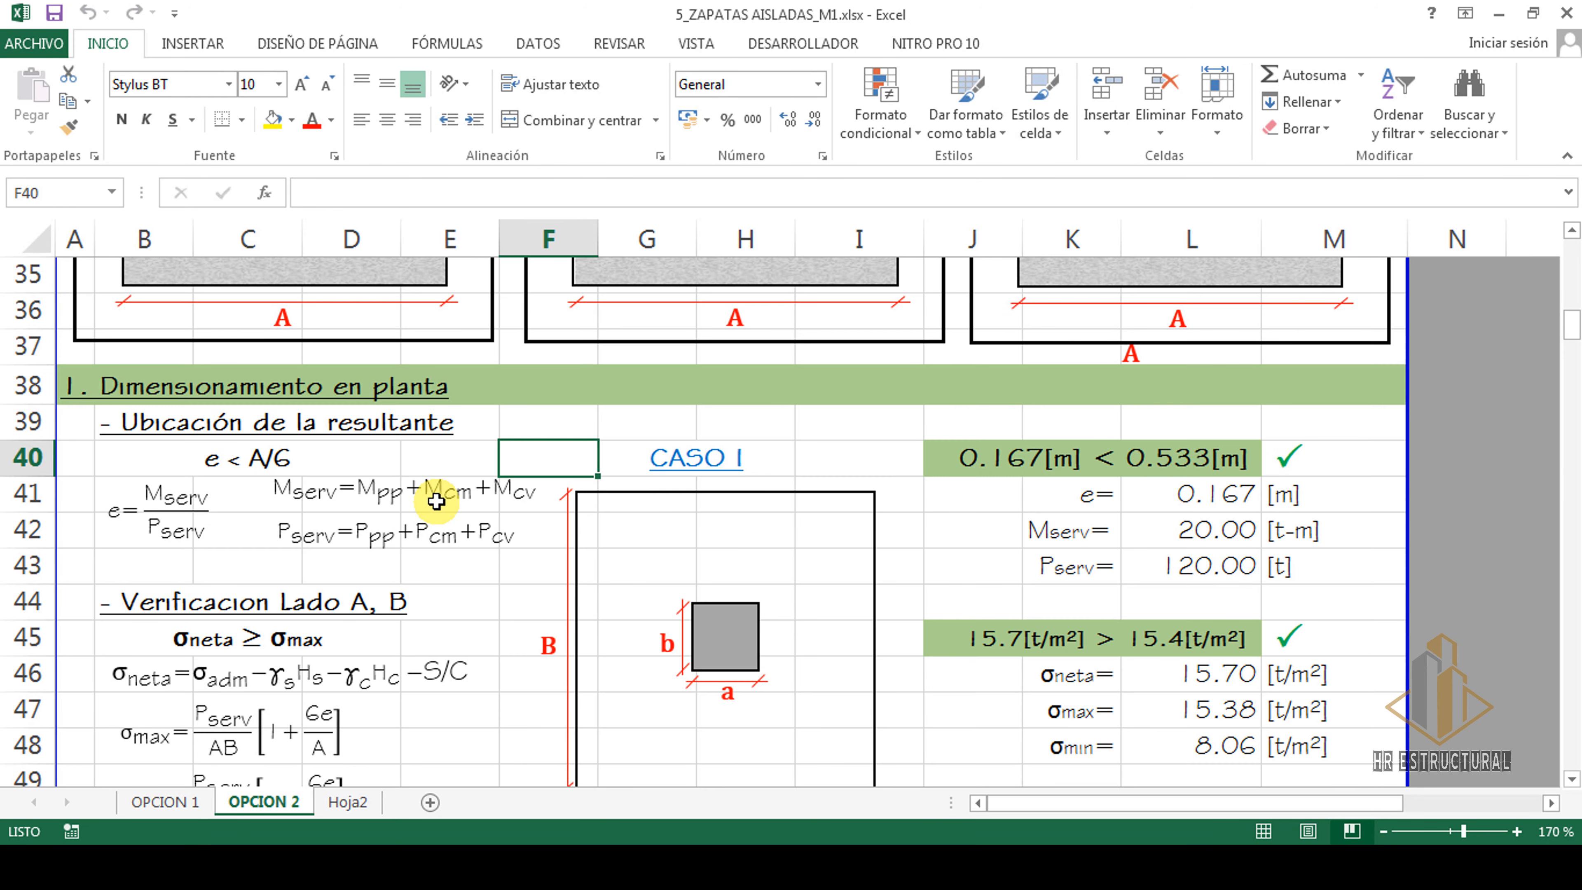
pyautogui.scroll(-1, 436, 502)
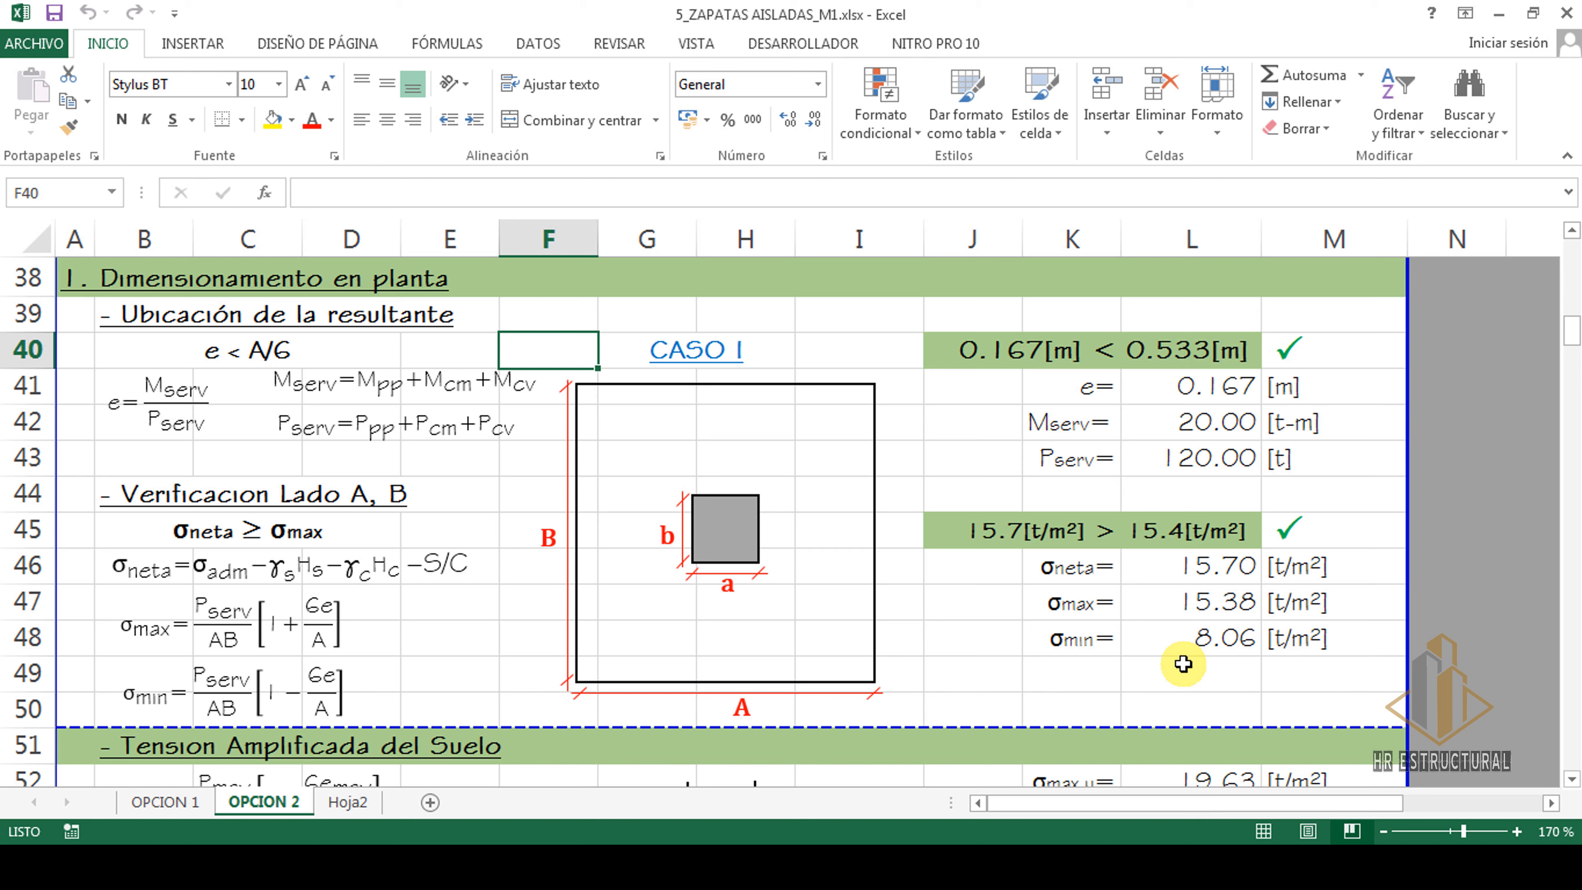
# - Inspect the net soil stress reference in J45 and the check formulas in M40 and M45 of "Dimensionamiento en planta"
pyautogui.click(997, 533)
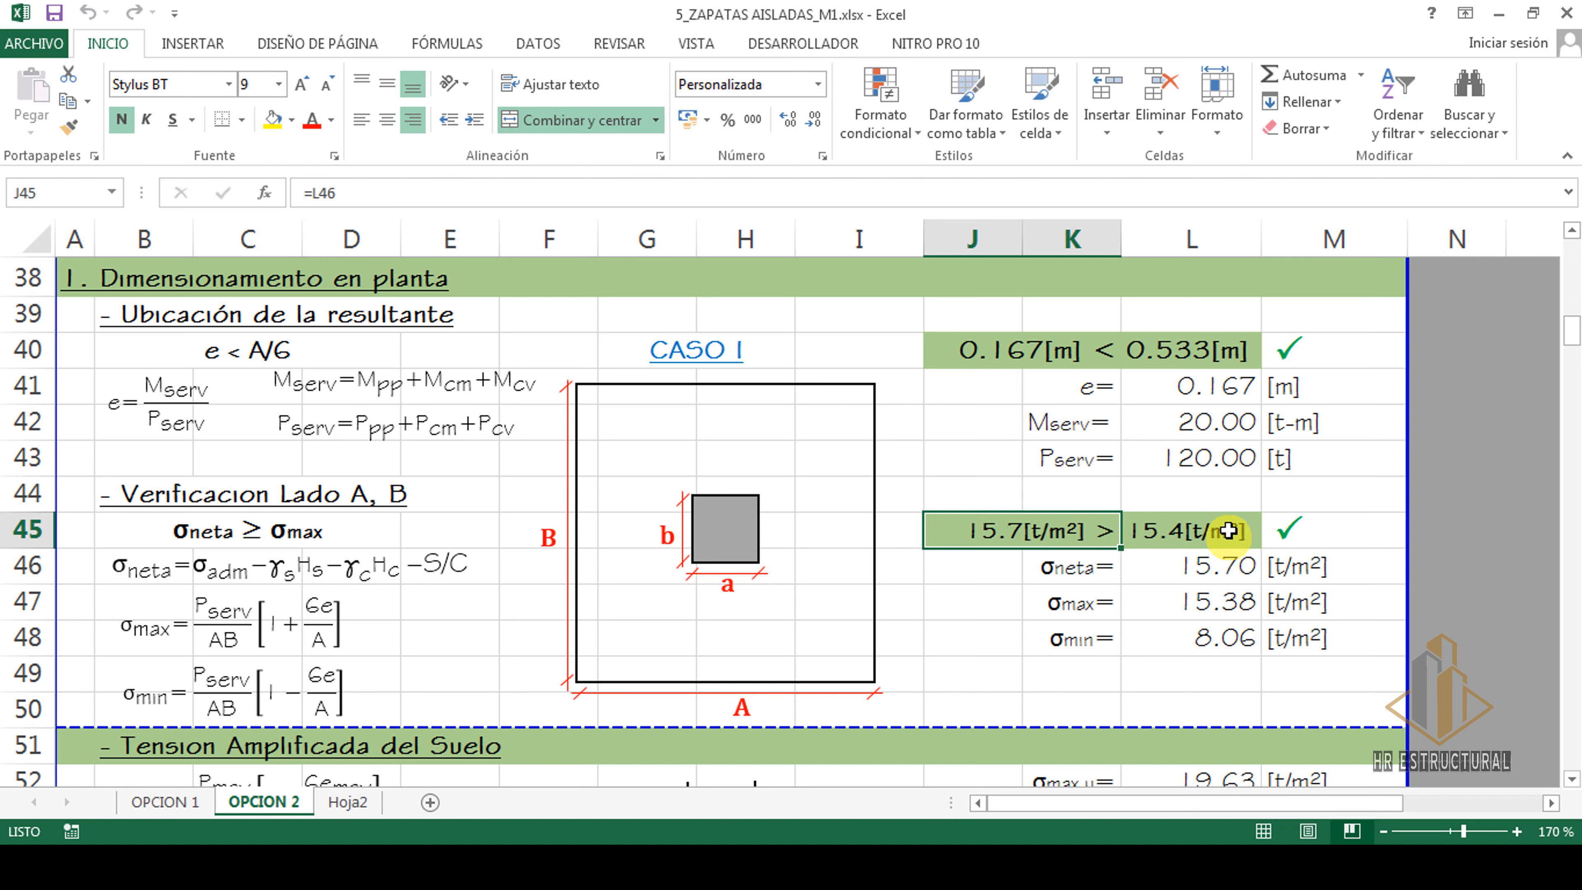
pyautogui.click(1325, 530)
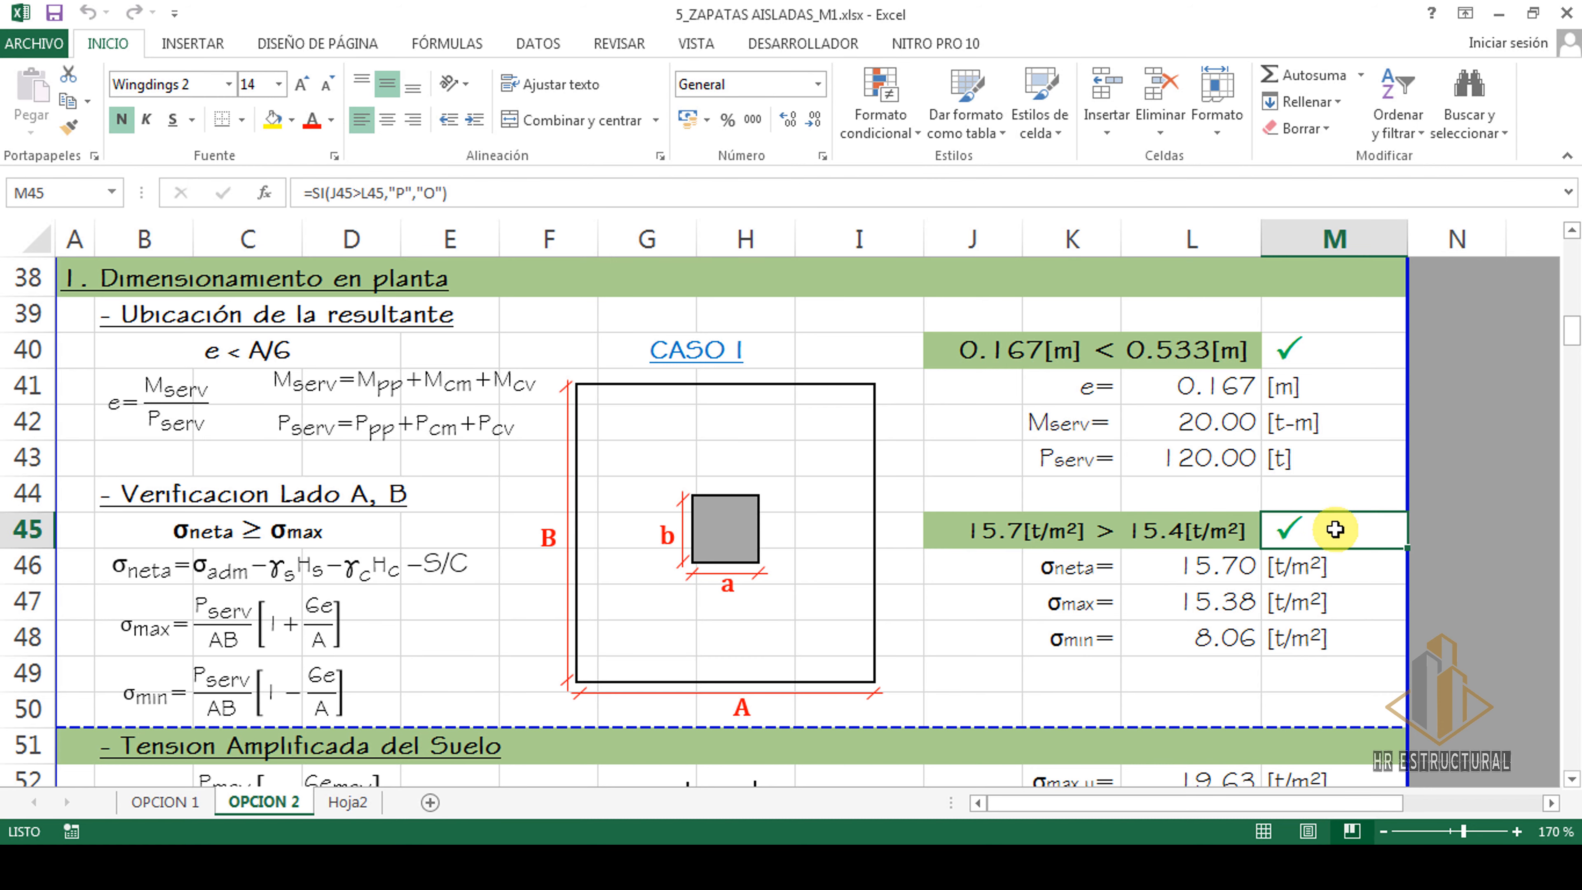
pyautogui.click(1330, 347)
pyautogui.click(1340, 528)
pyautogui.click(1322, 352)
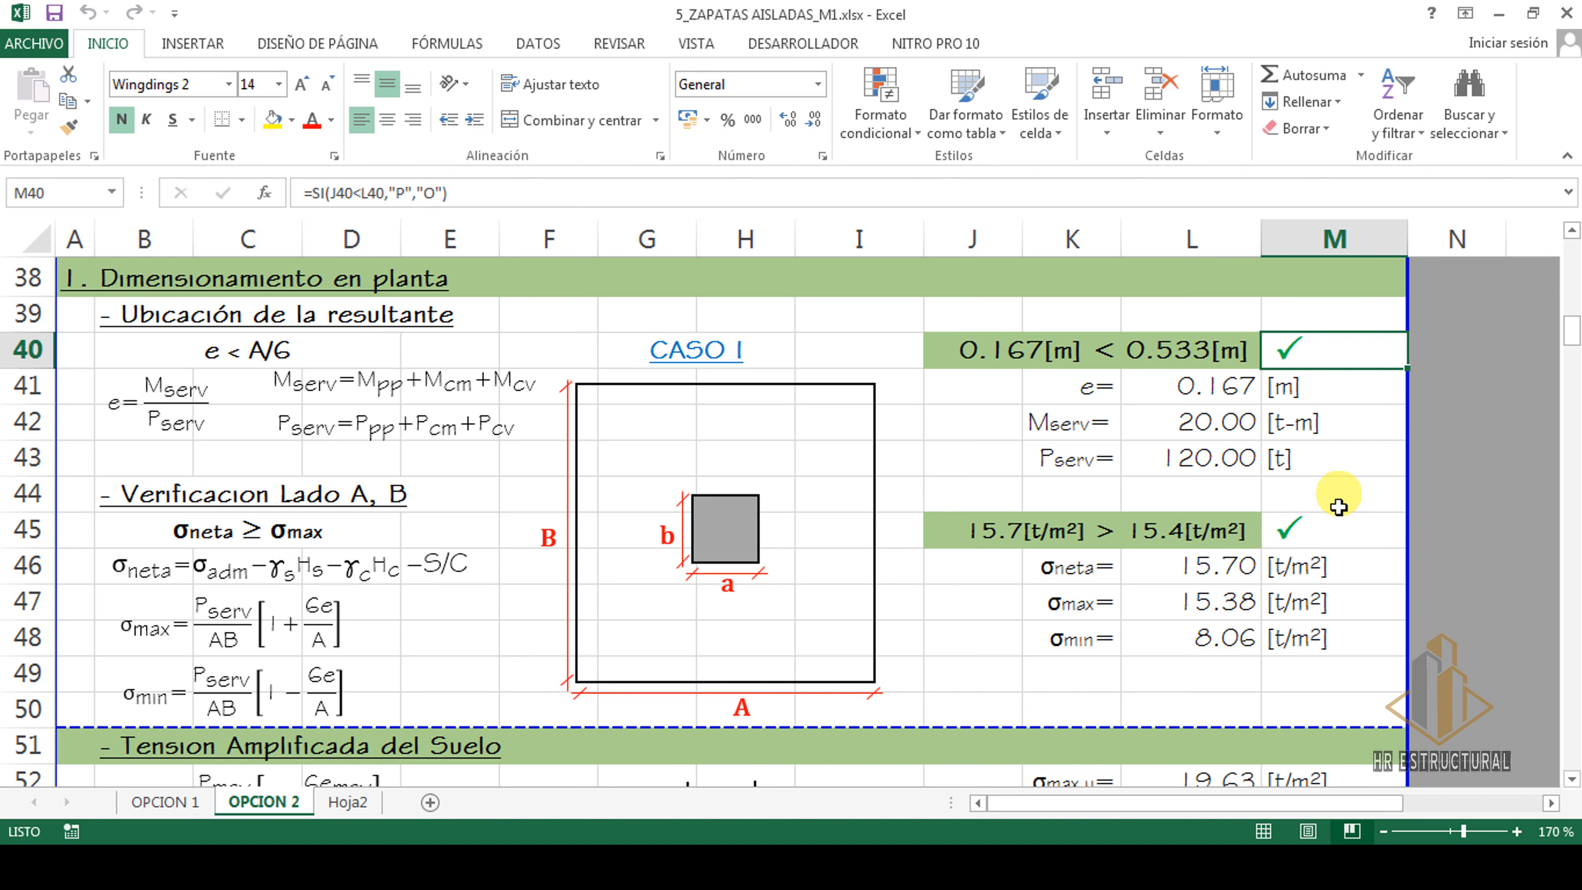
pyautogui.click(1338, 529)
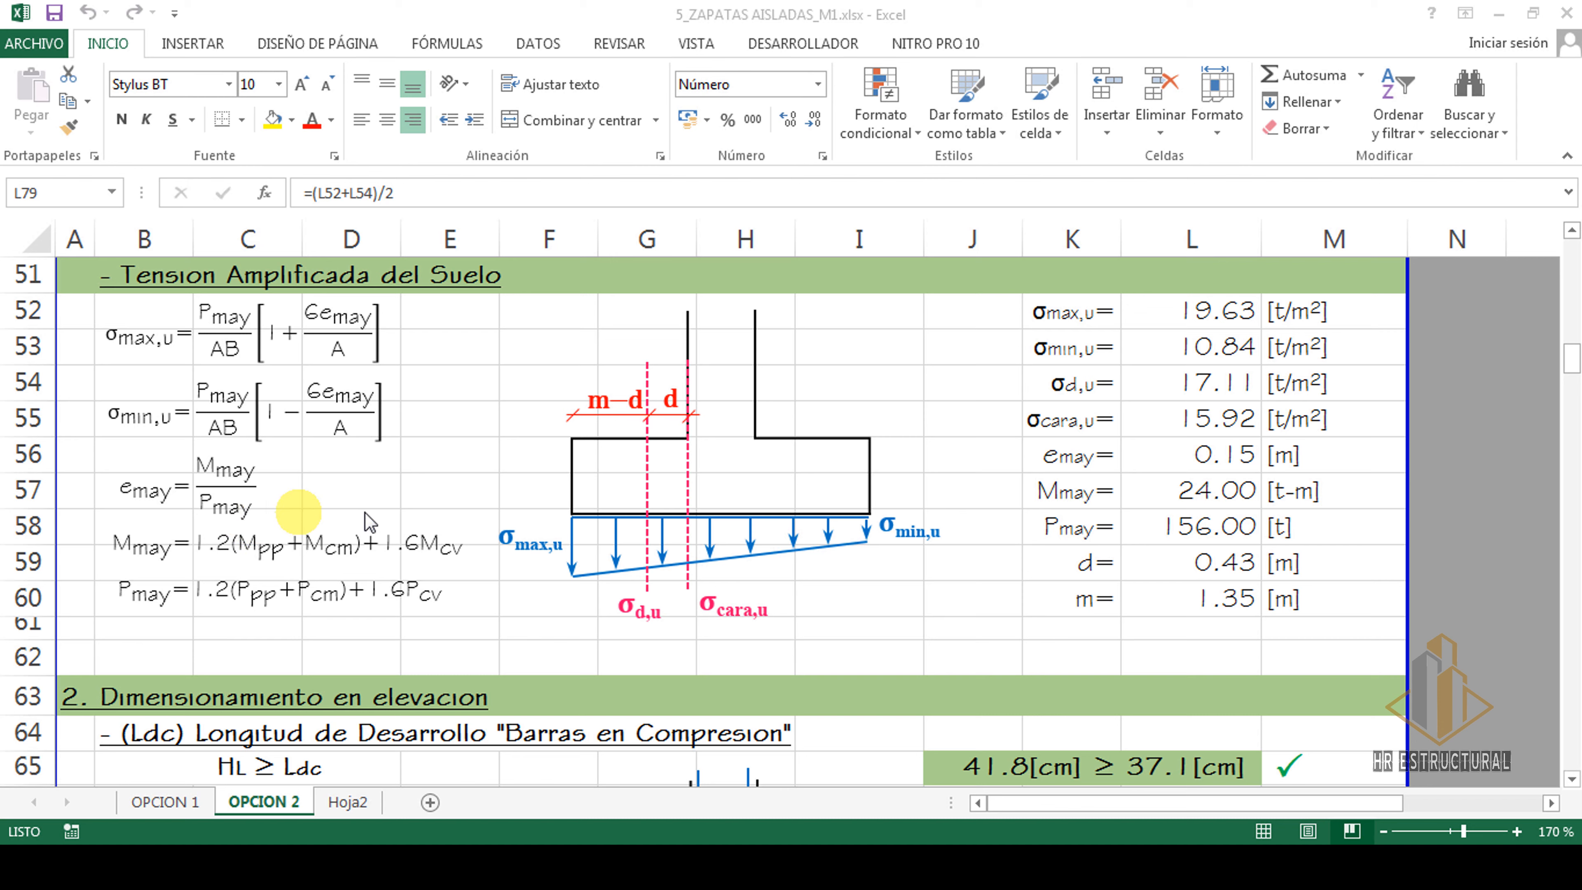
# - Inspect the formulas for emay, σmax,u, σmin,u and d in the "Tensión Amplificada del Suelo" section
pyautogui.click(1226, 452)
pyautogui.click(1225, 455)
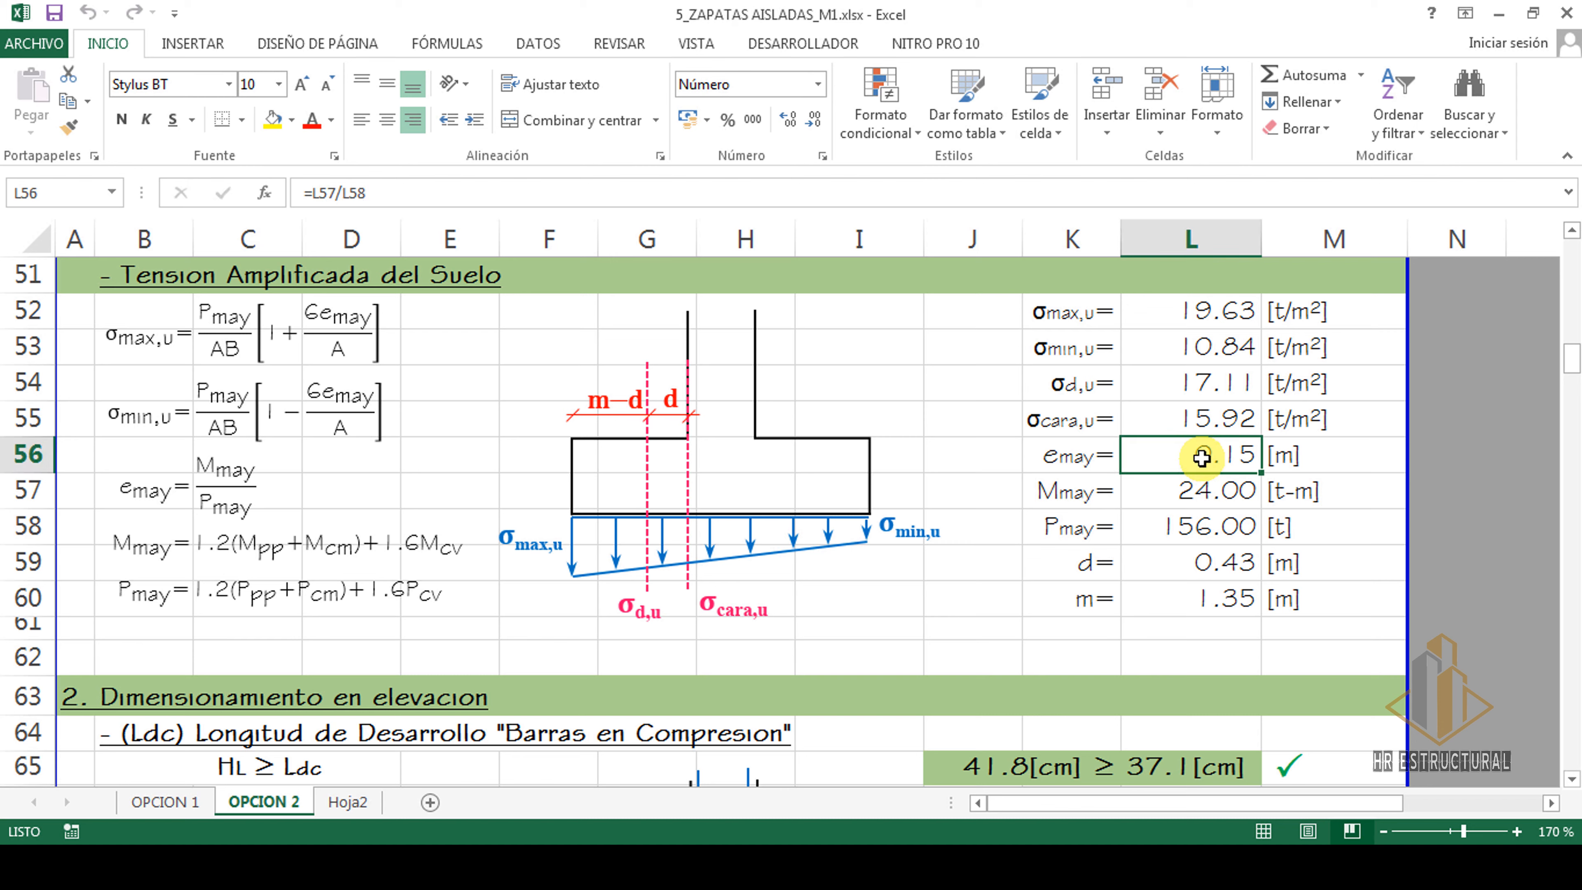
pyautogui.click(1185, 318)
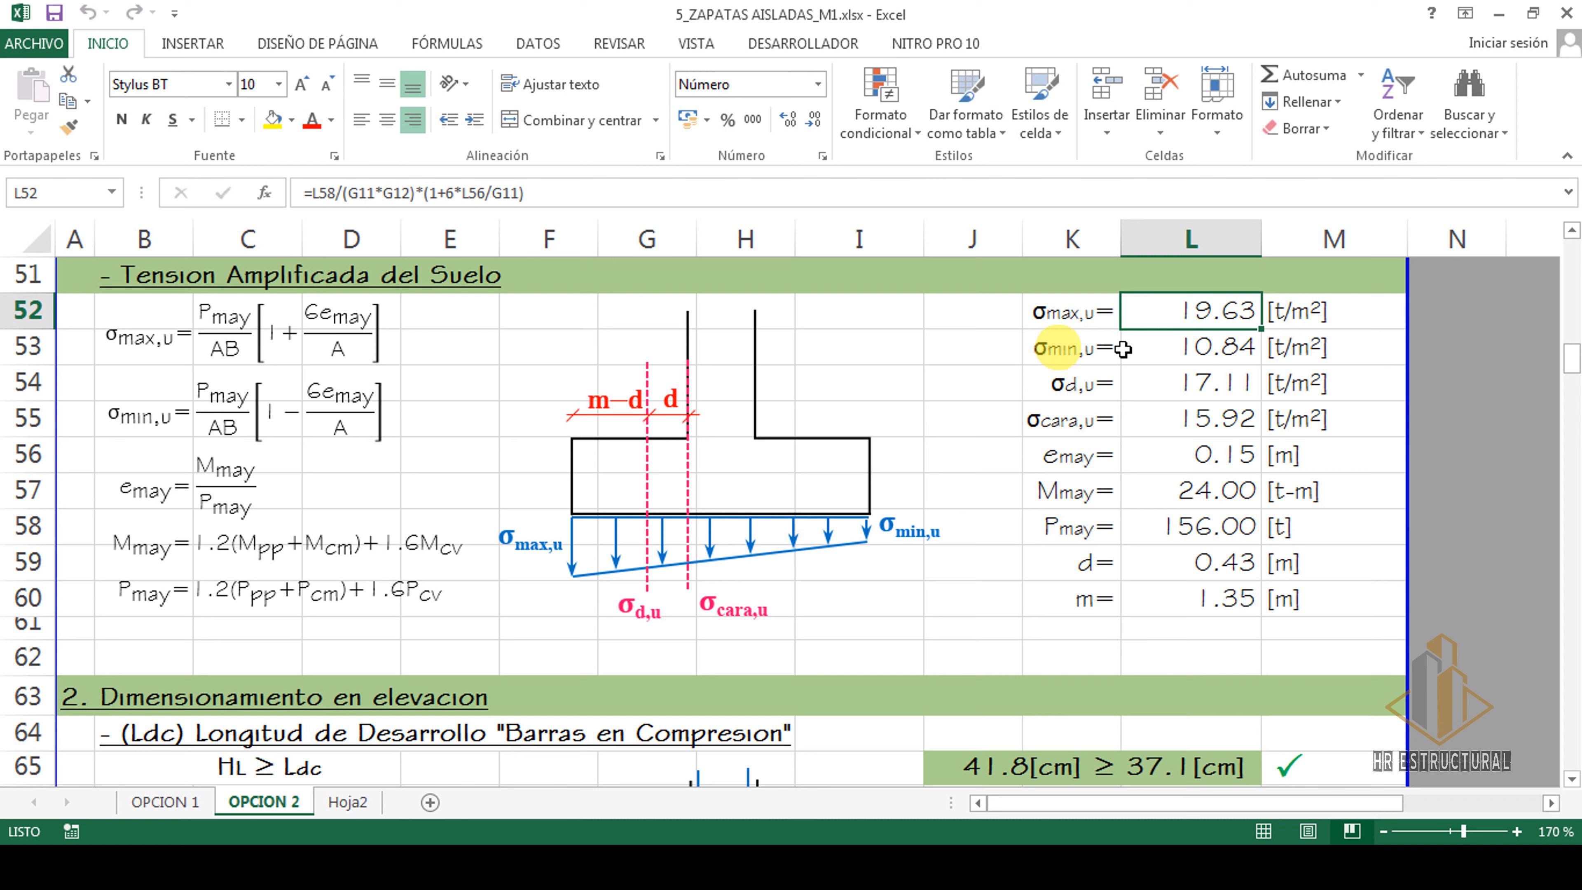
pyautogui.click(1191, 345)
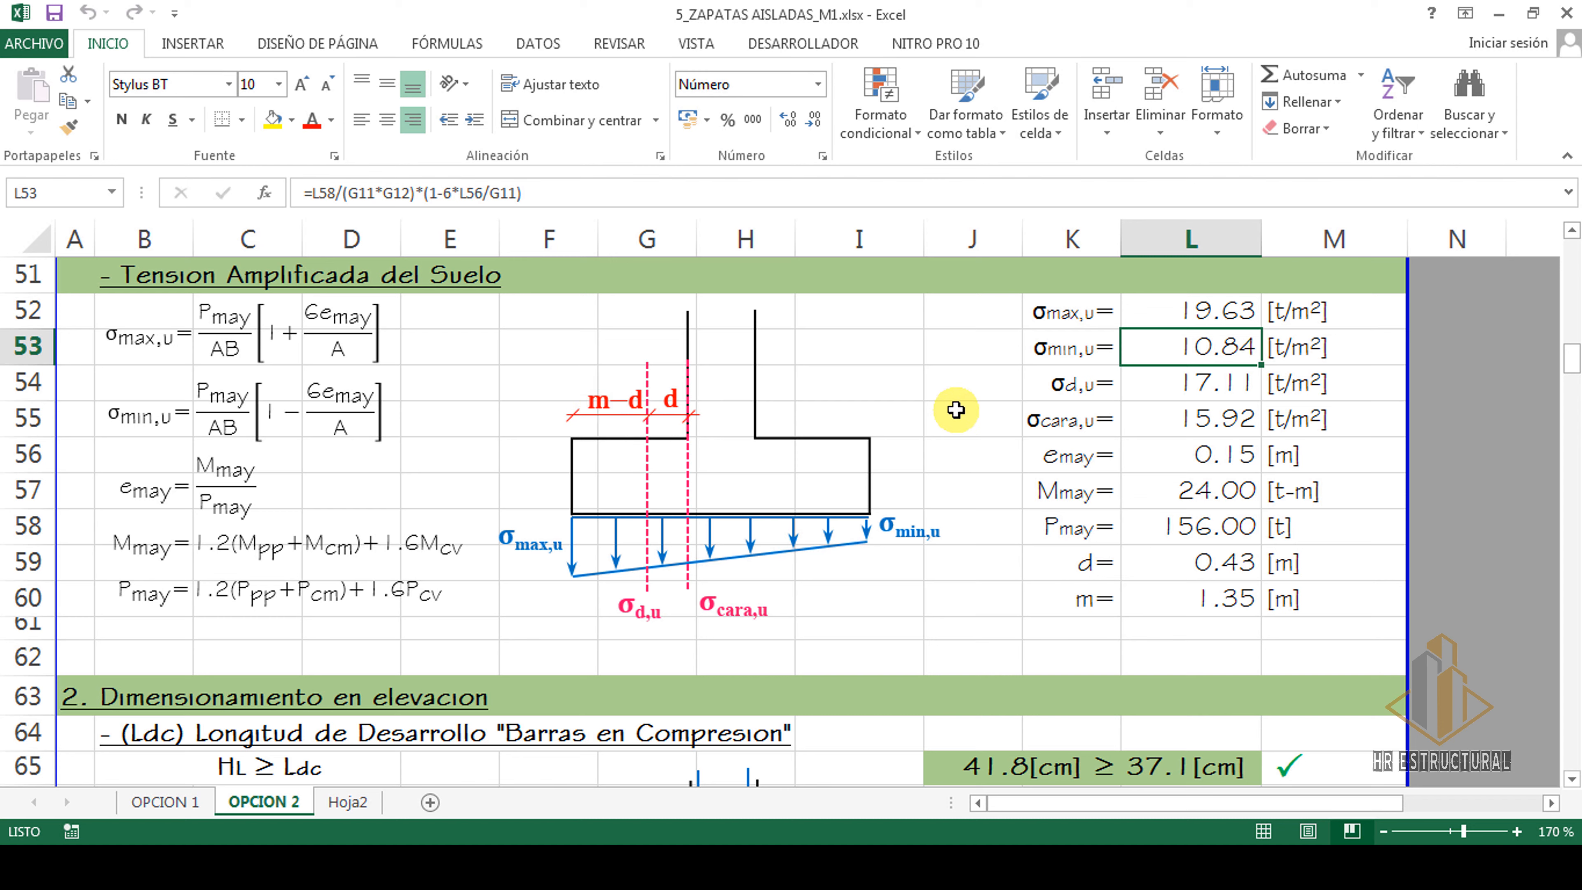
pyautogui.click(1209, 560)
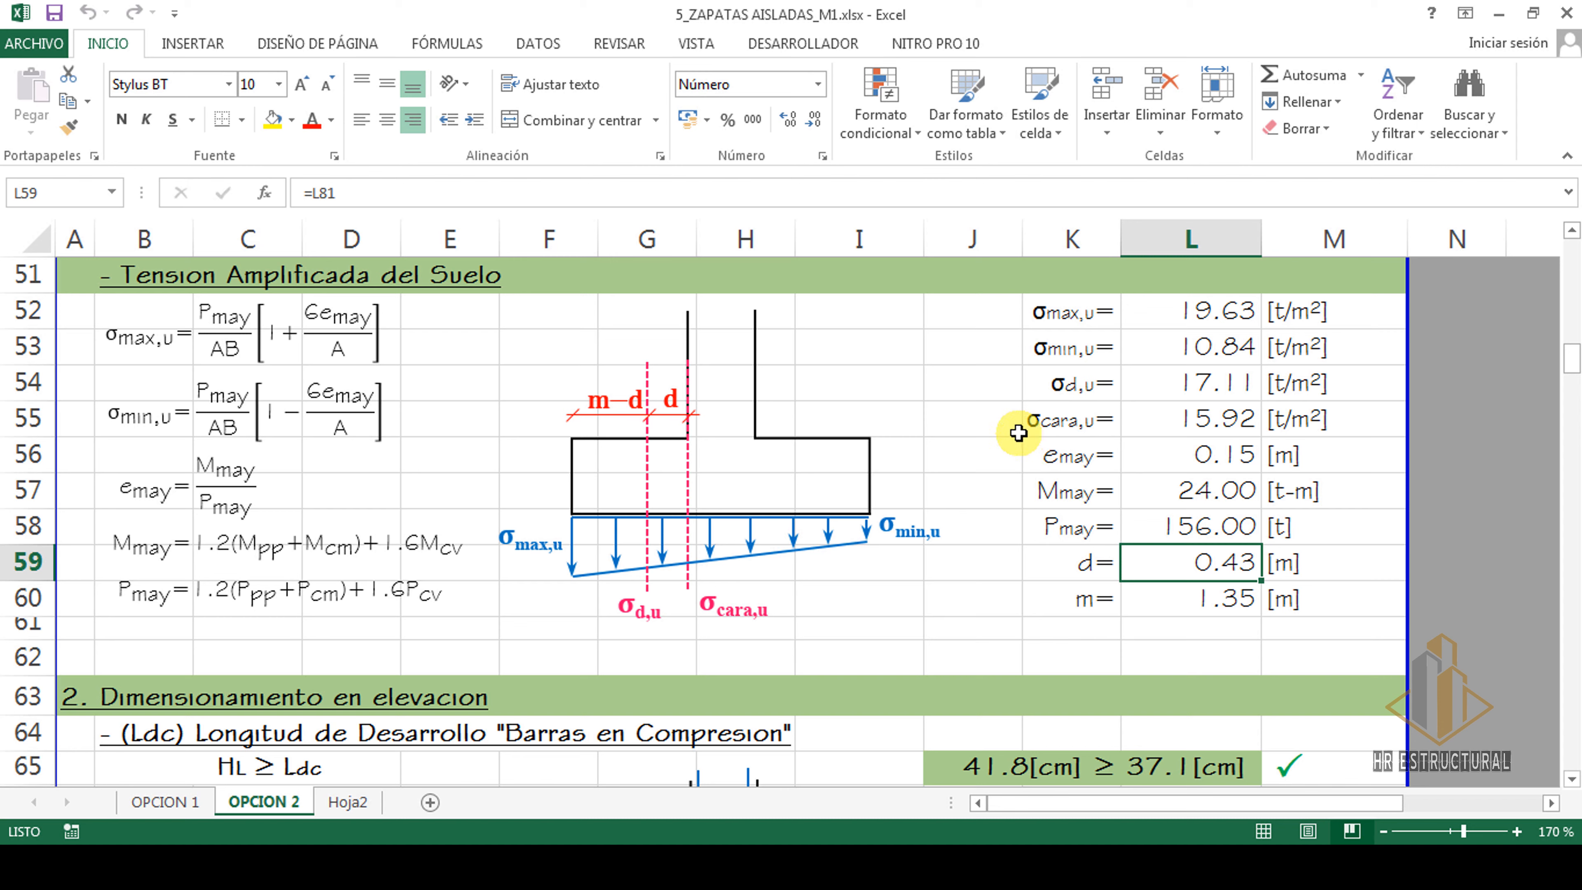
# - Examine the compression development length check, inspecting the HL and Ldc cell references in row 65
pyautogui.scroll(-4, 1019, 433)
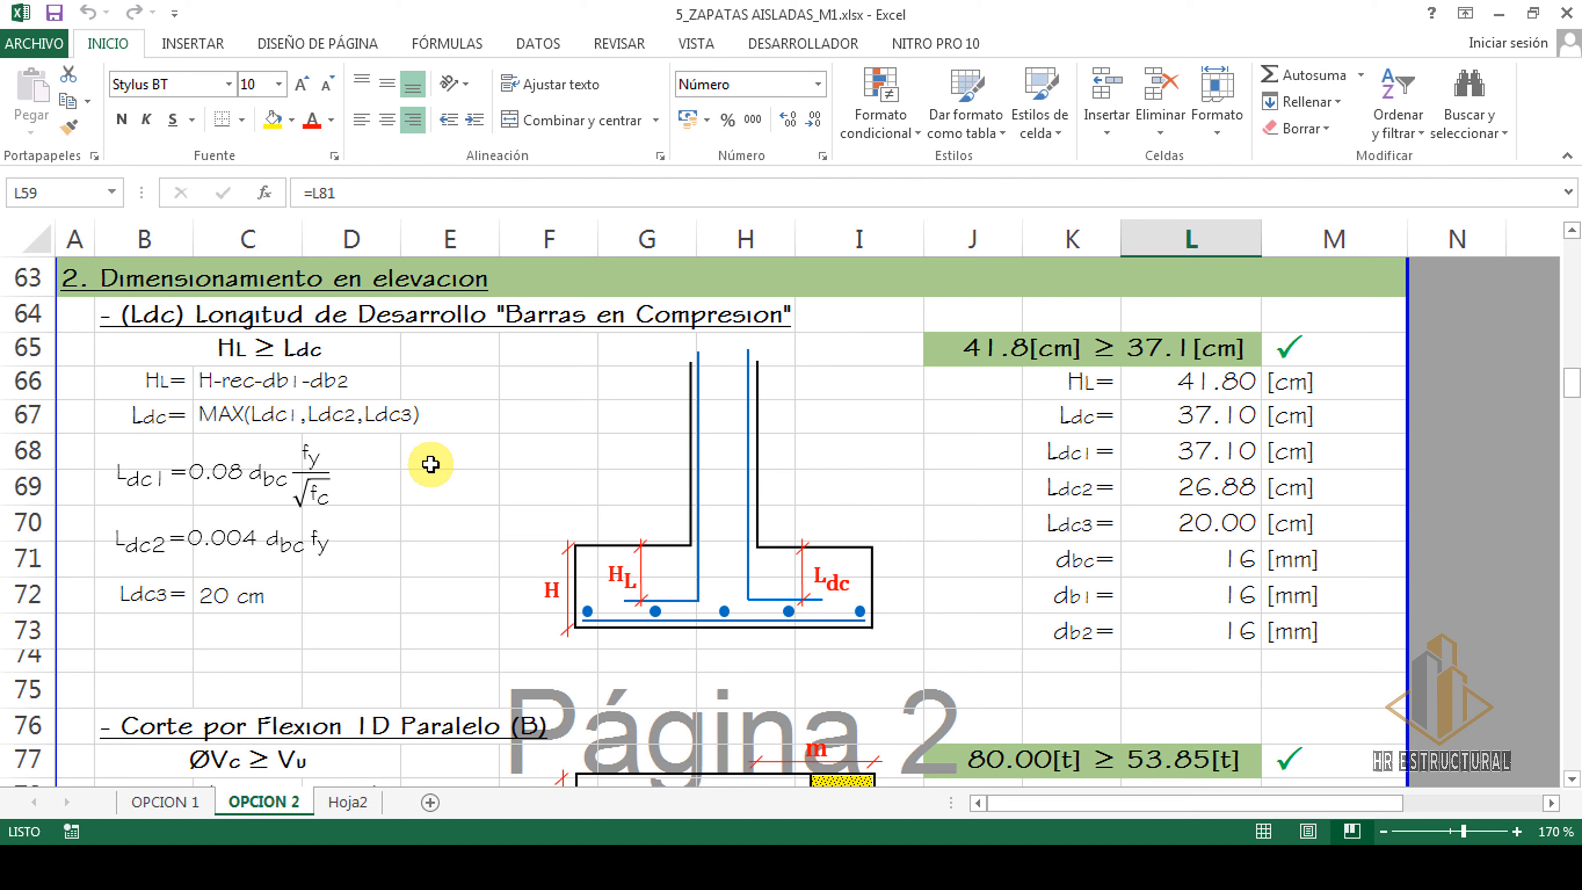
pyautogui.click(1084, 347)
pyautogui.click(1141, 348)
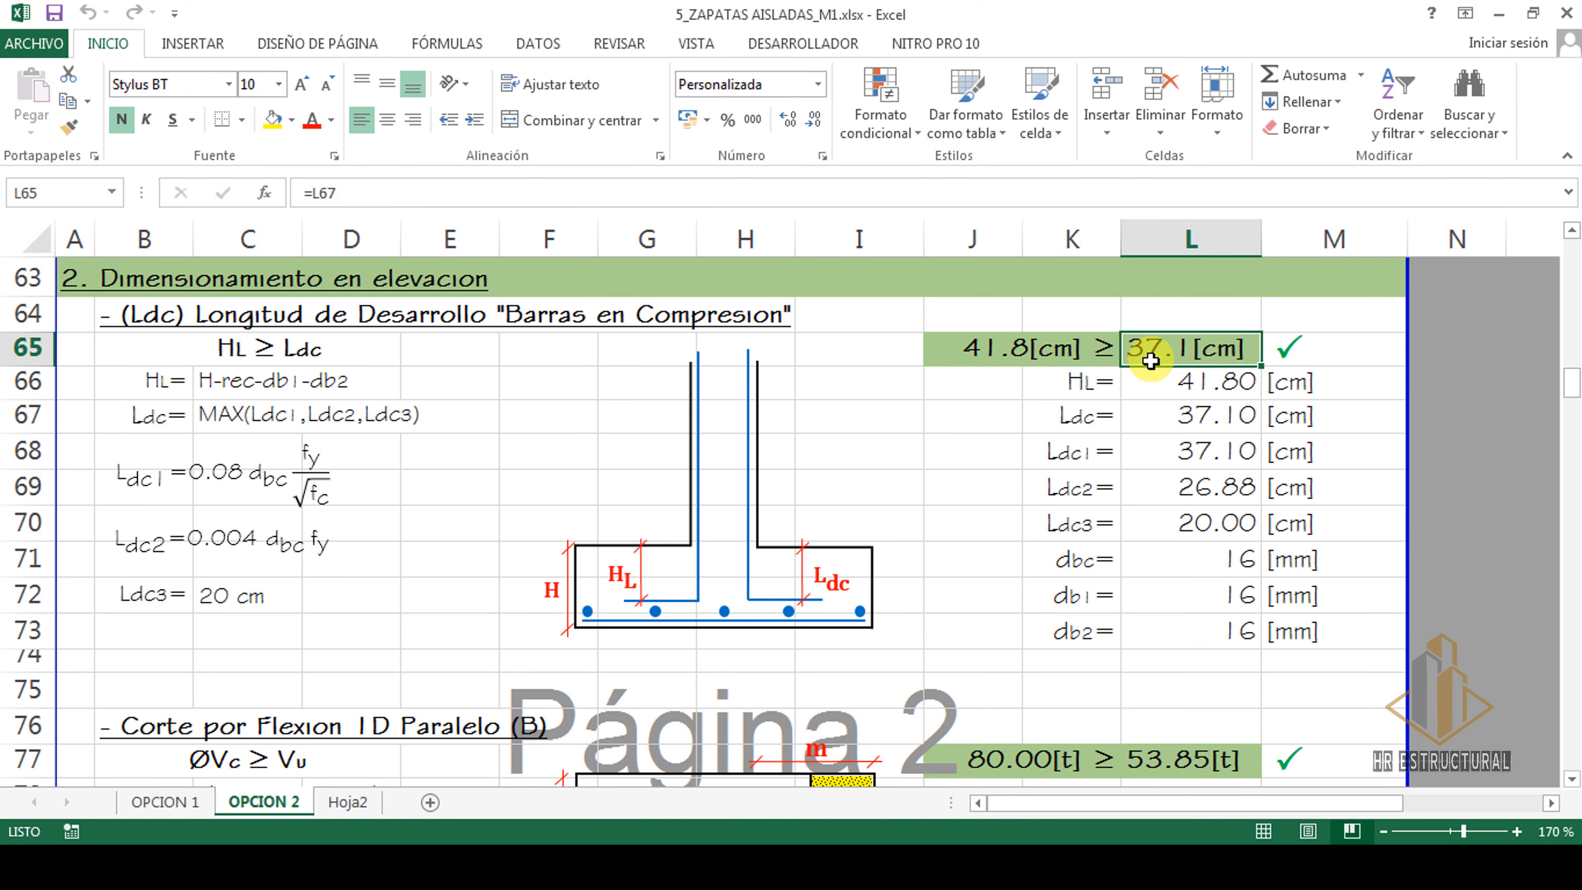
pyautogui.click(971, 360)
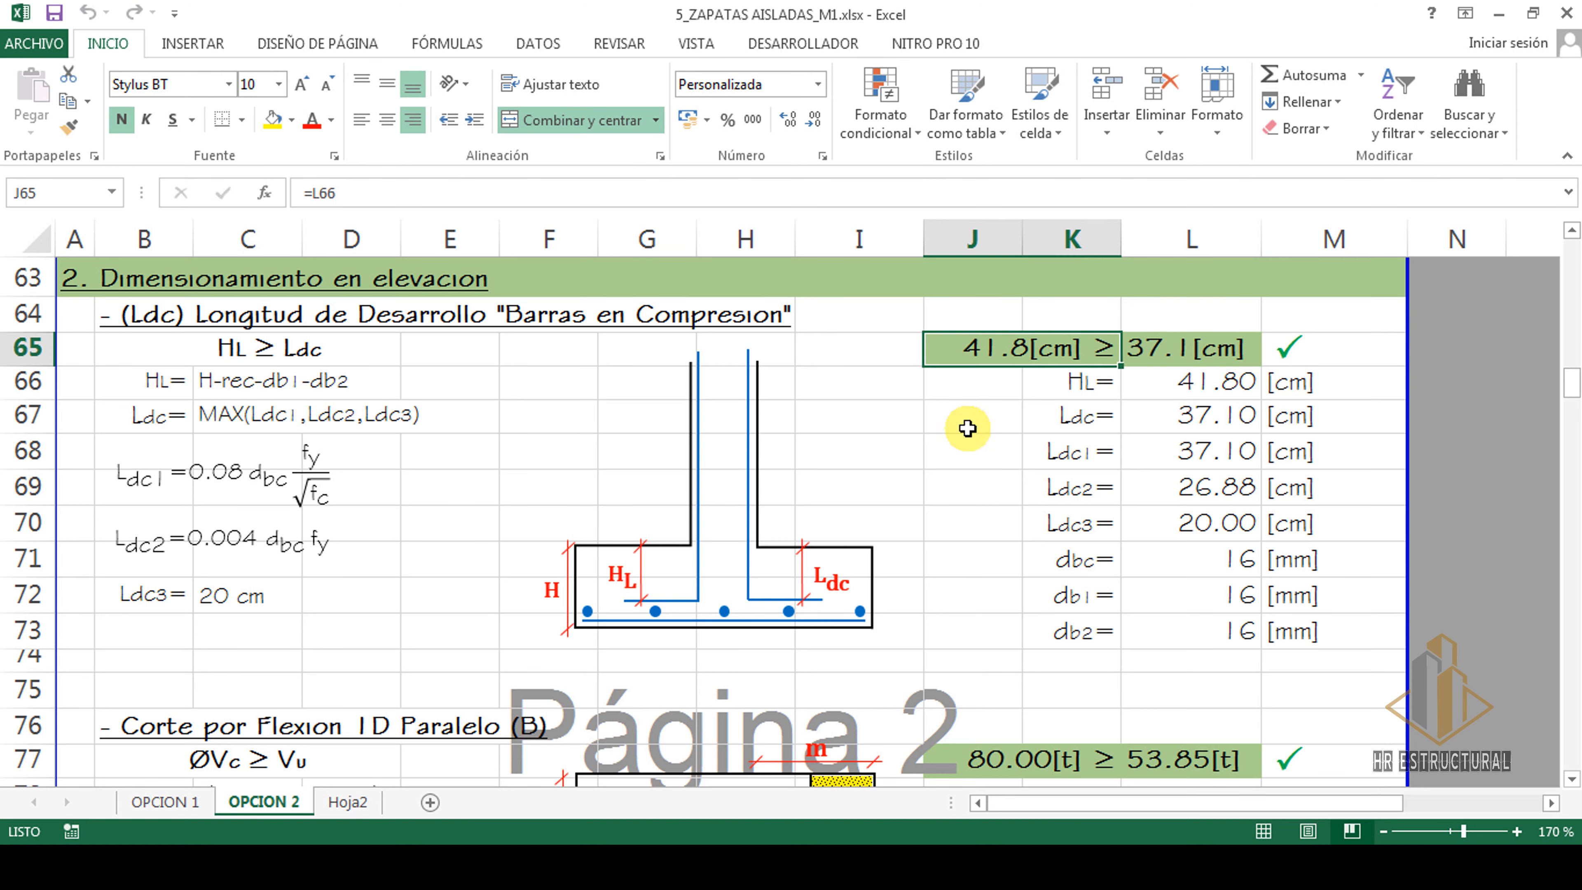
pyautogui.scroll(-1, 969, 429)
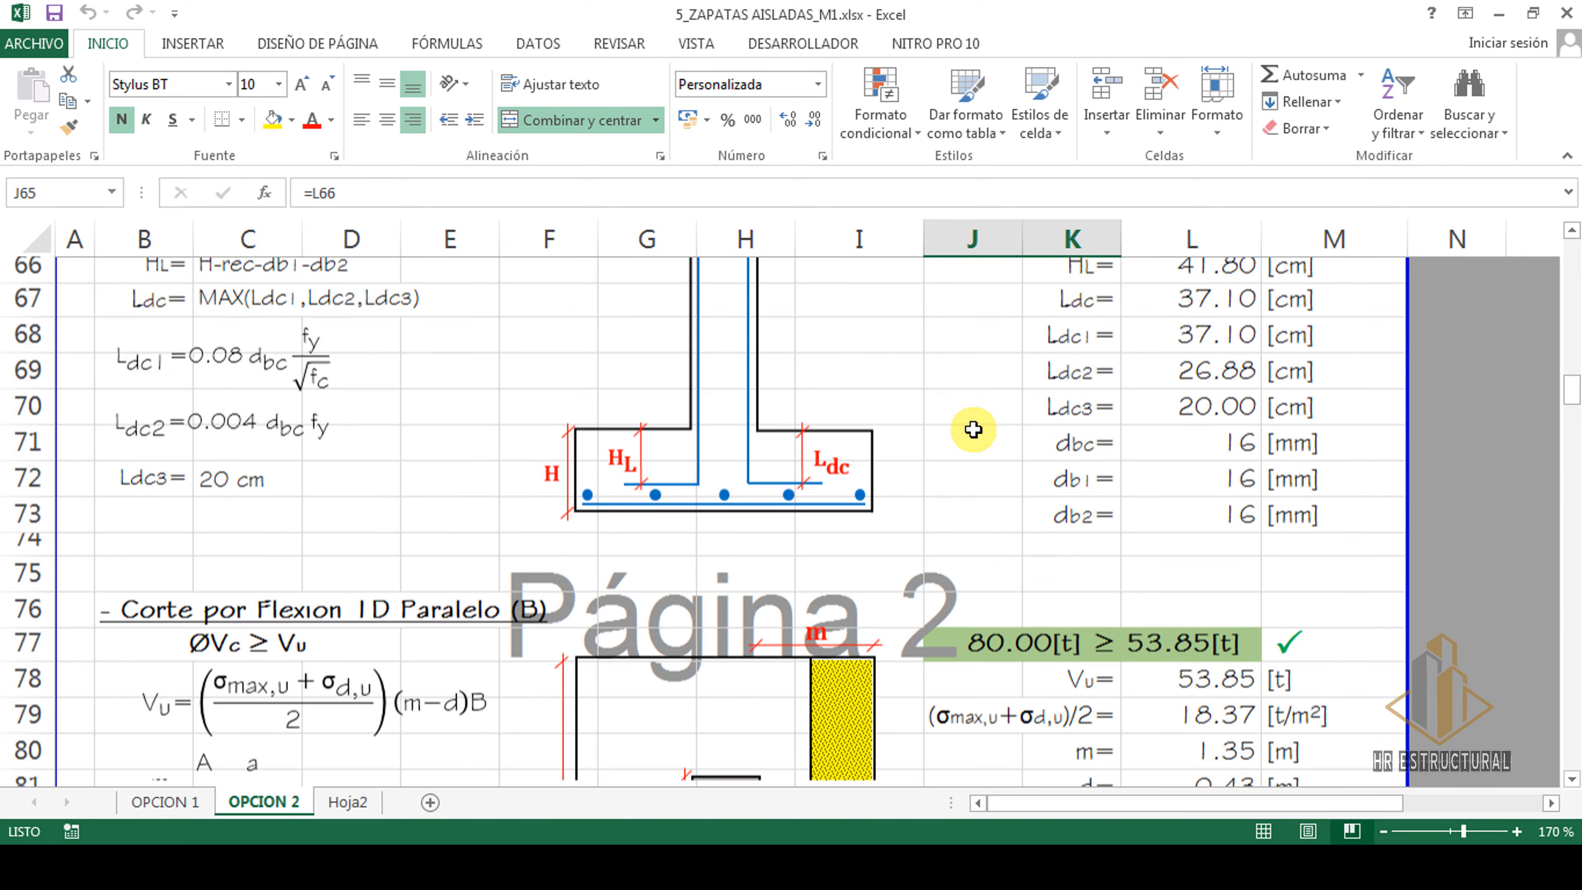
# - Review the one-way shear checks parallel to B and A, including the check formula in M77
pyautogui.scroll(-3, 972, 430)
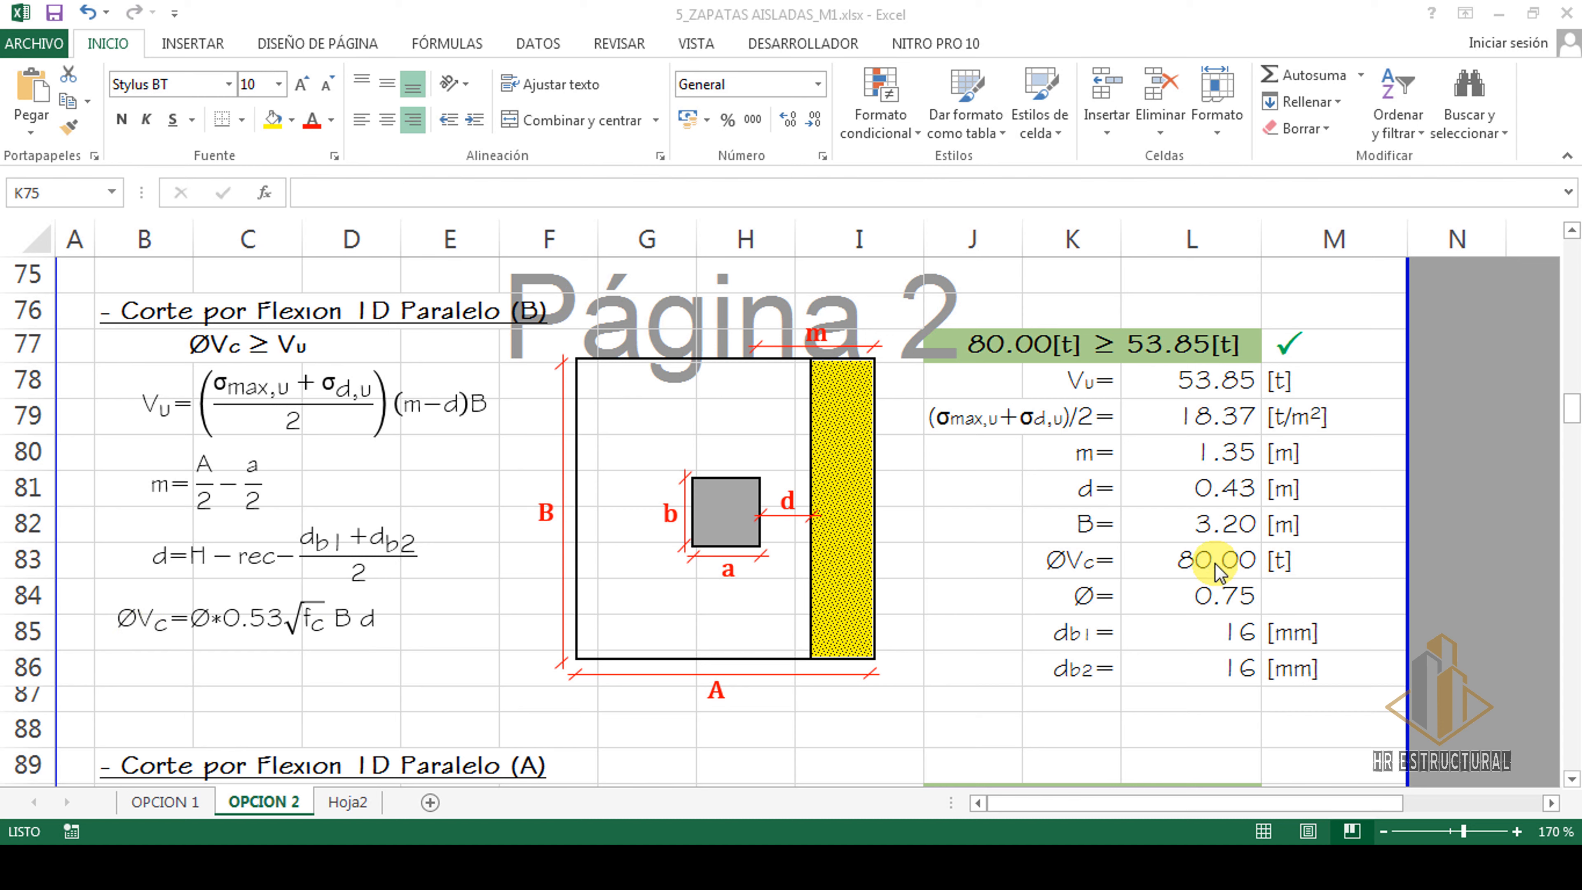
pyautogui.click(1315, 345)
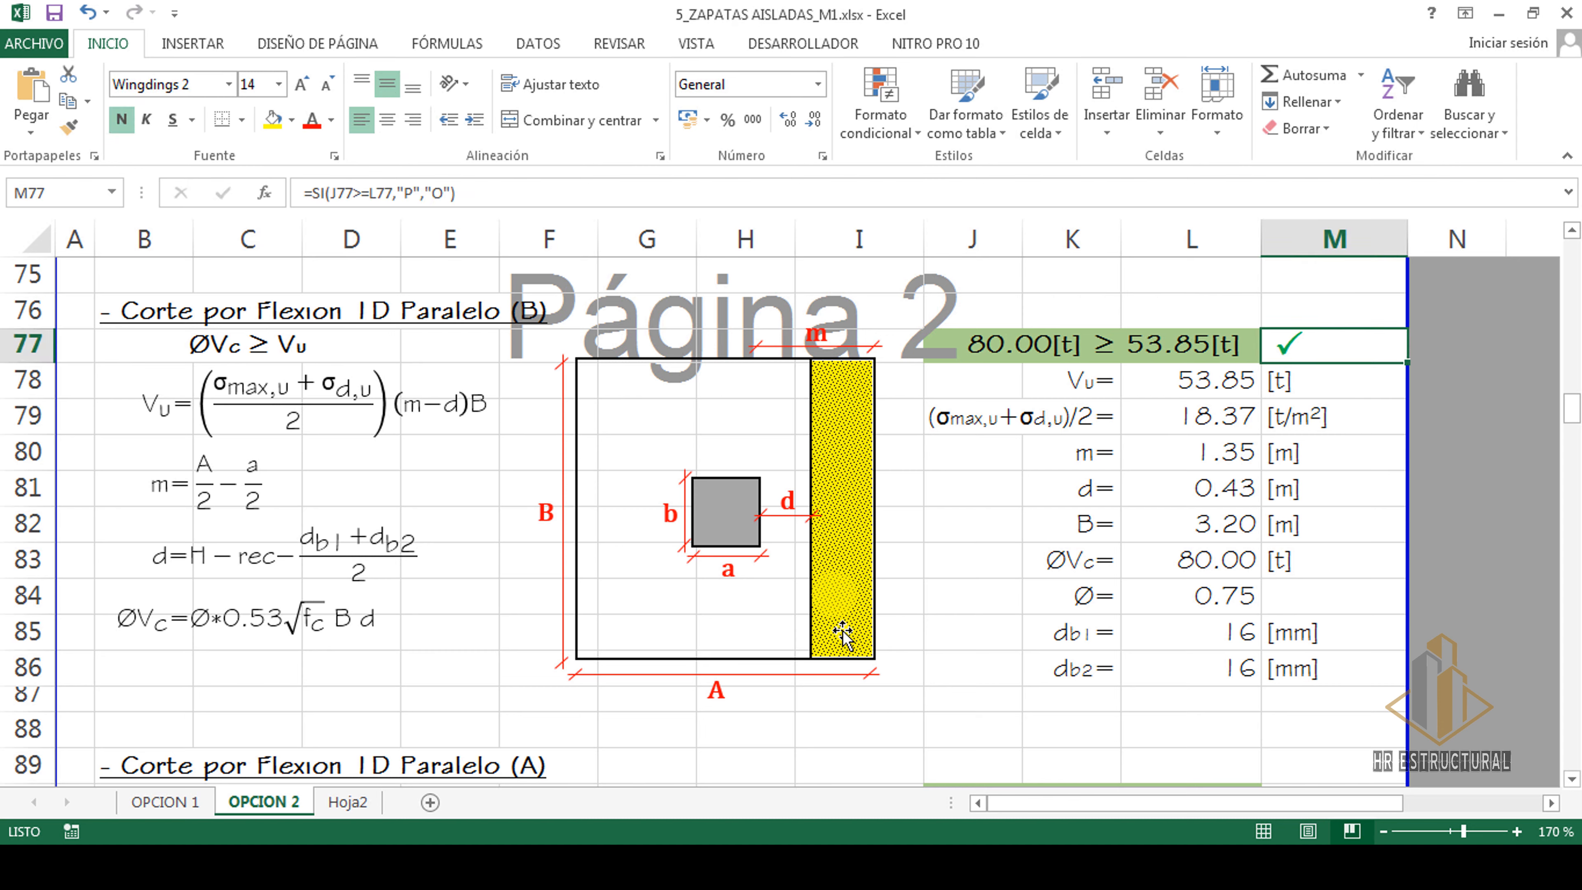
pyautogui.click(927, 630)
pyautogui.scroll(-2, 920, 627)
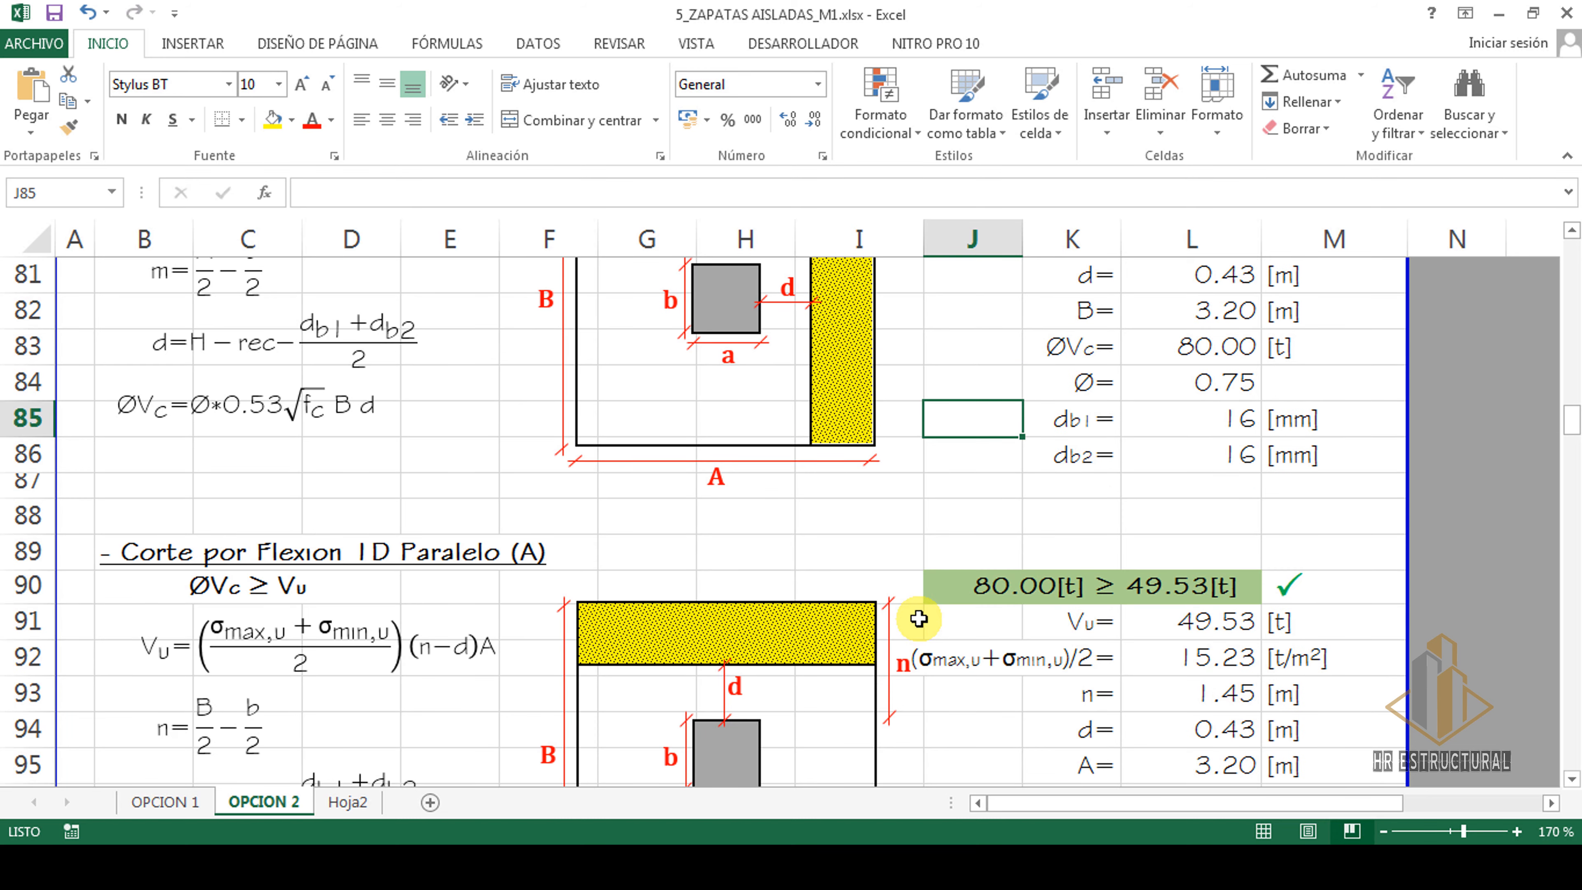
pyautogui.scroll(-2, 919, 619)
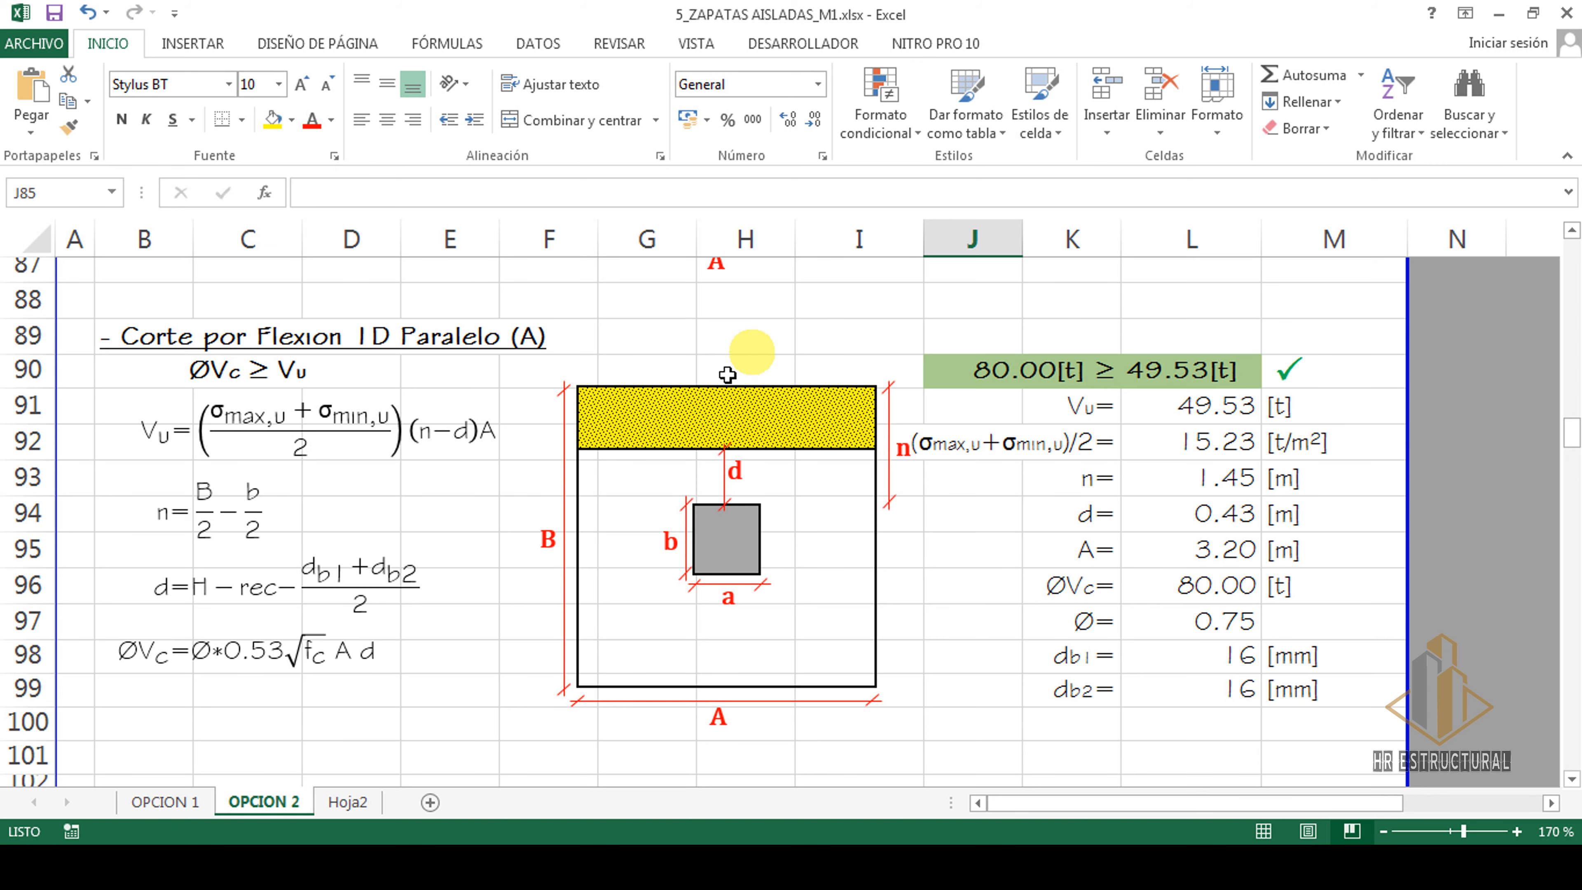
# - Review the "Corte por Punzonamiento 2D" section, inspecting the Vu and ØVc3 values' formulas
pyautogui.scroll(-5, 486, 427)
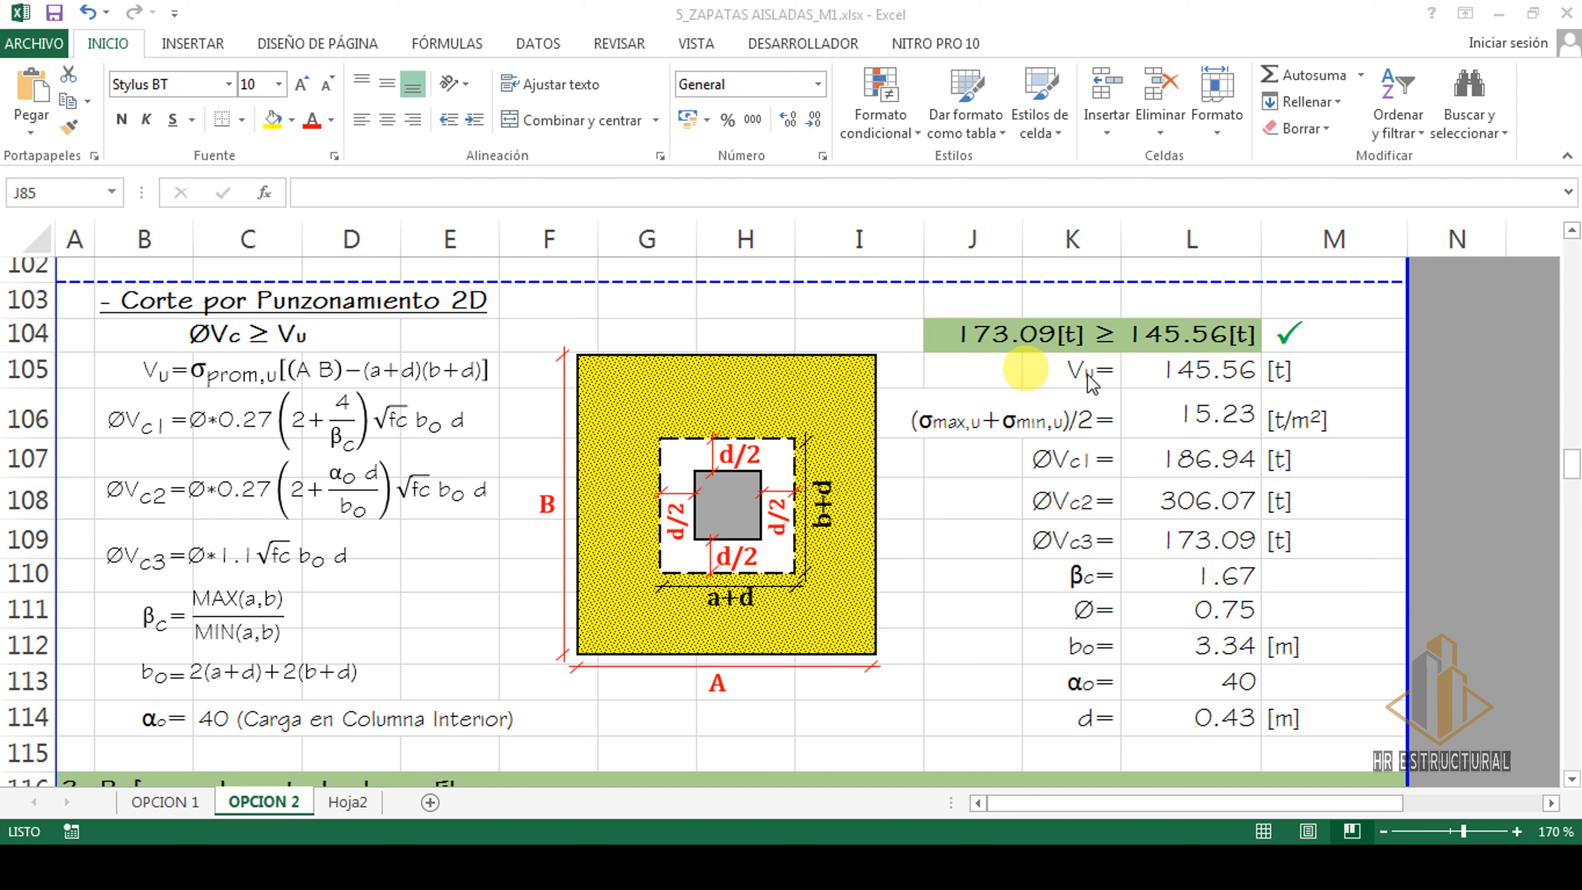
pyautogui.click(1191, 369)
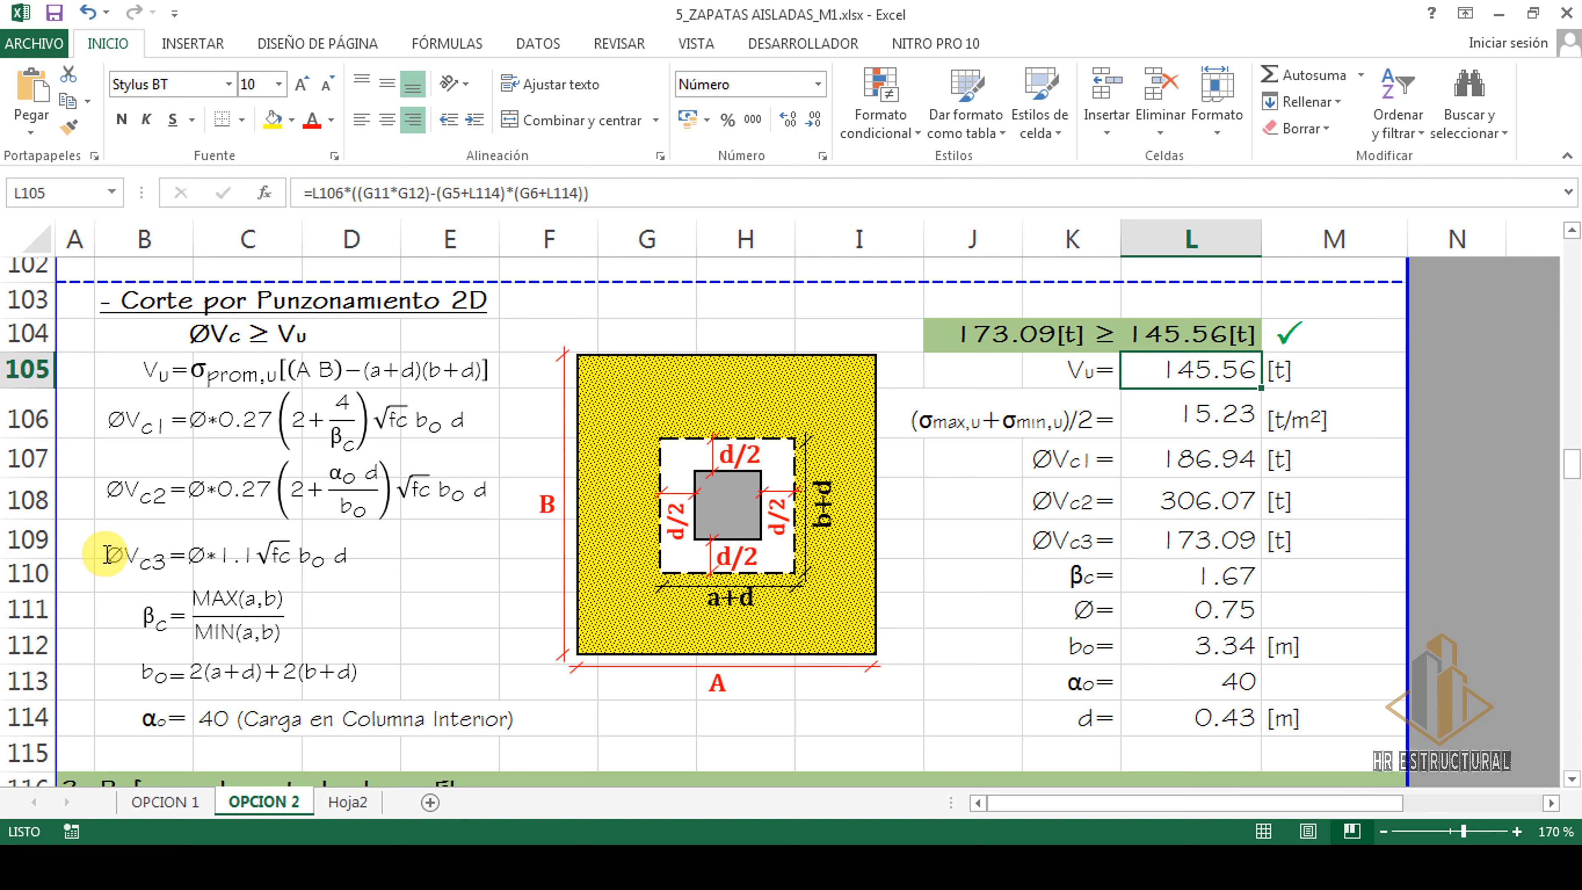
pyautogui.click(1199, 550)
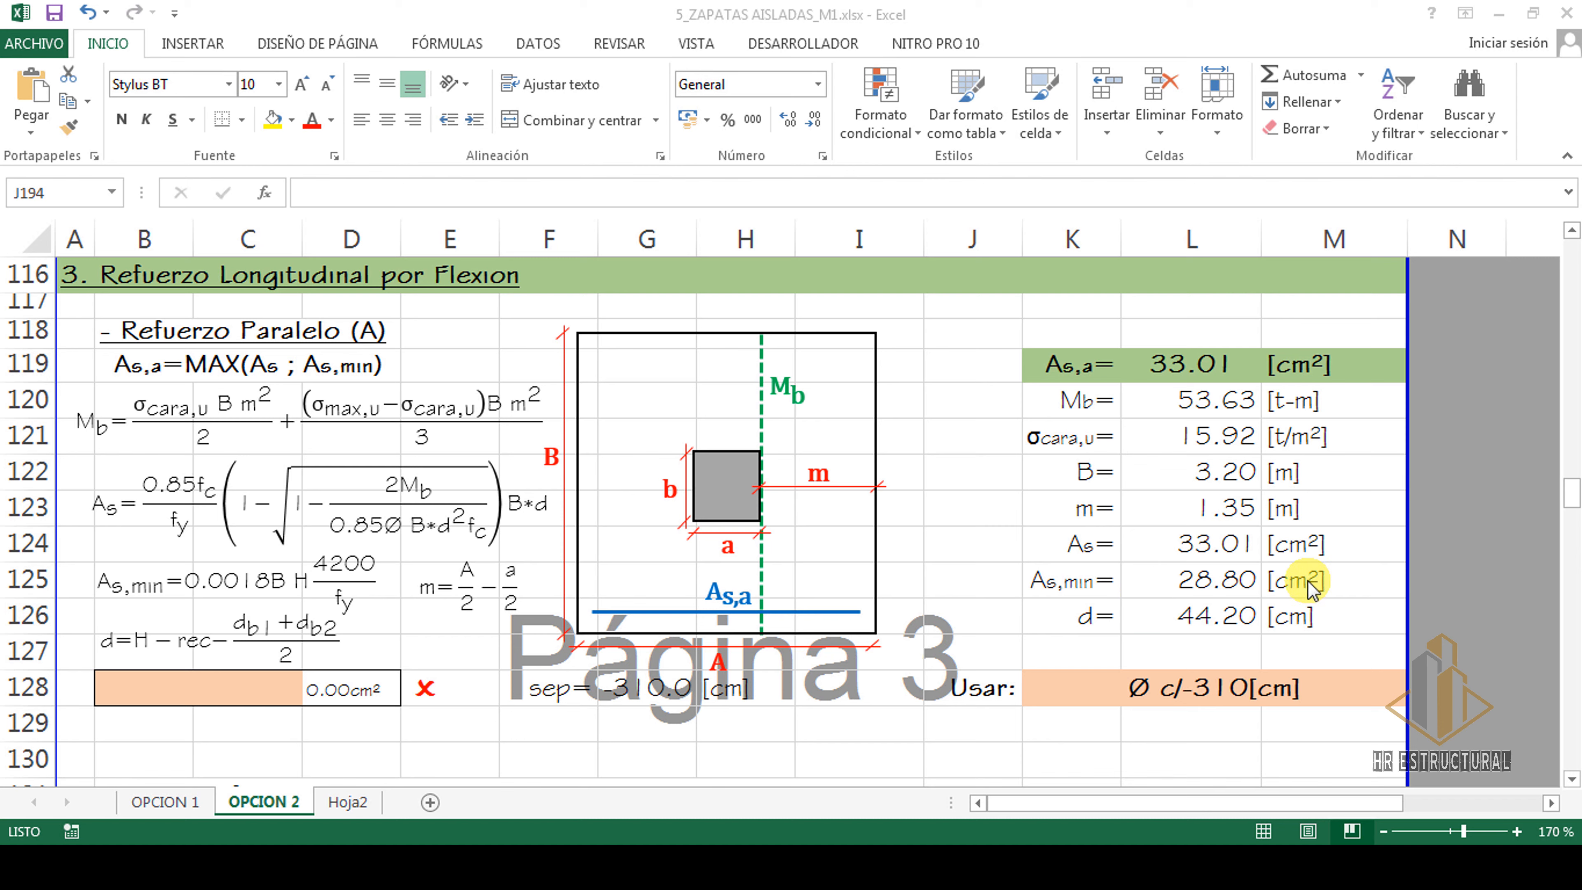
# - Check the As,a formula in L119 and enter 15 bars of diameter 16 in B128 and C128 for Refuerzo Paralelo (A)
pyautogui.click(1195, 368)
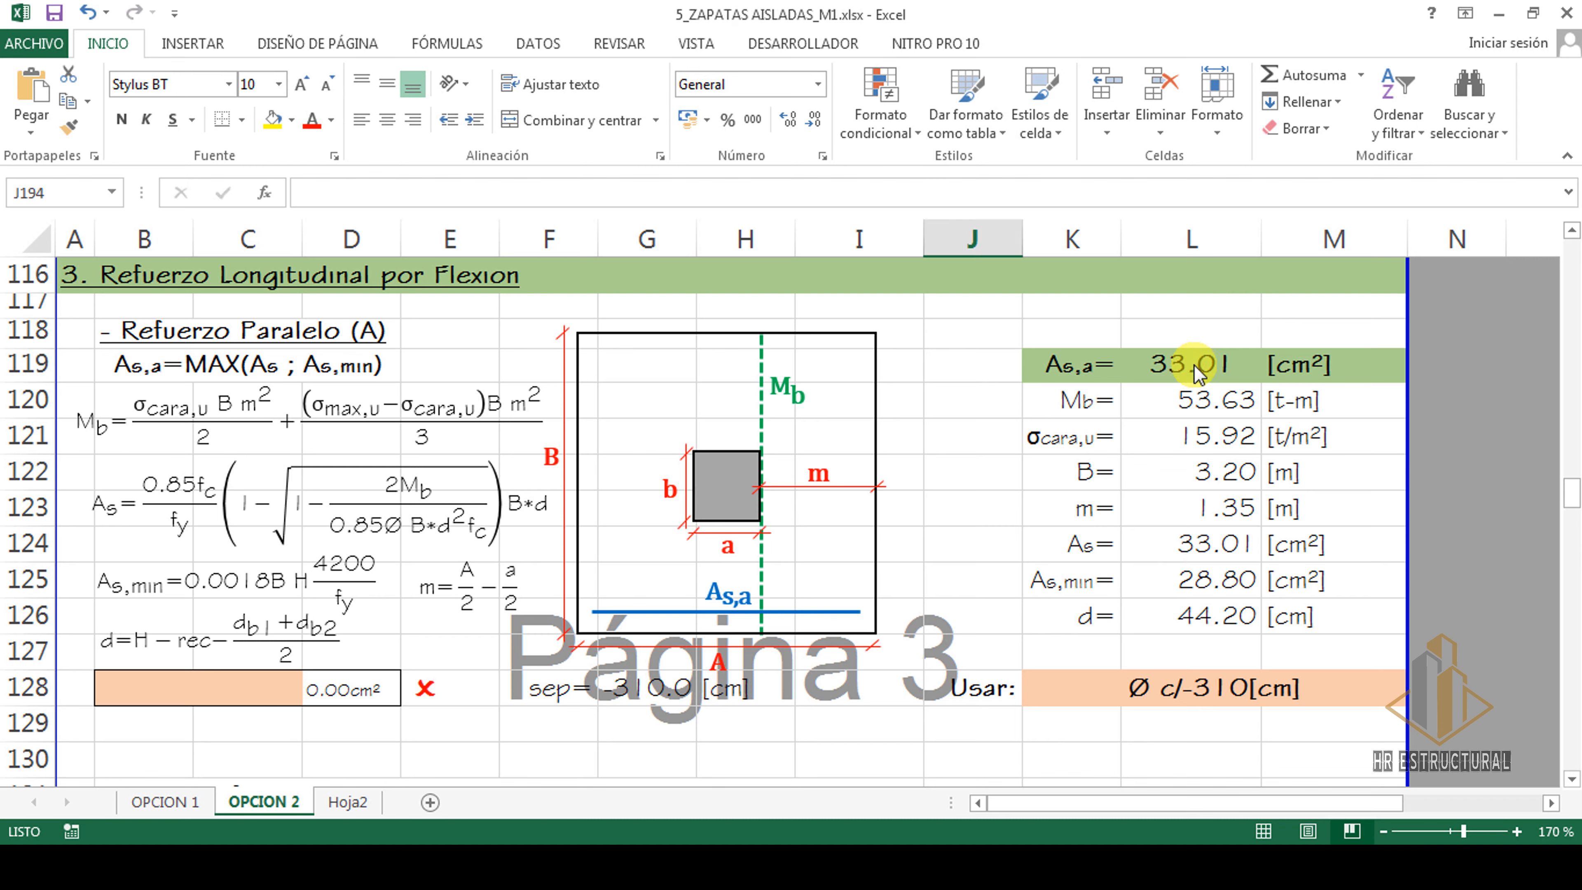
pyautogui.click(1215, 371)
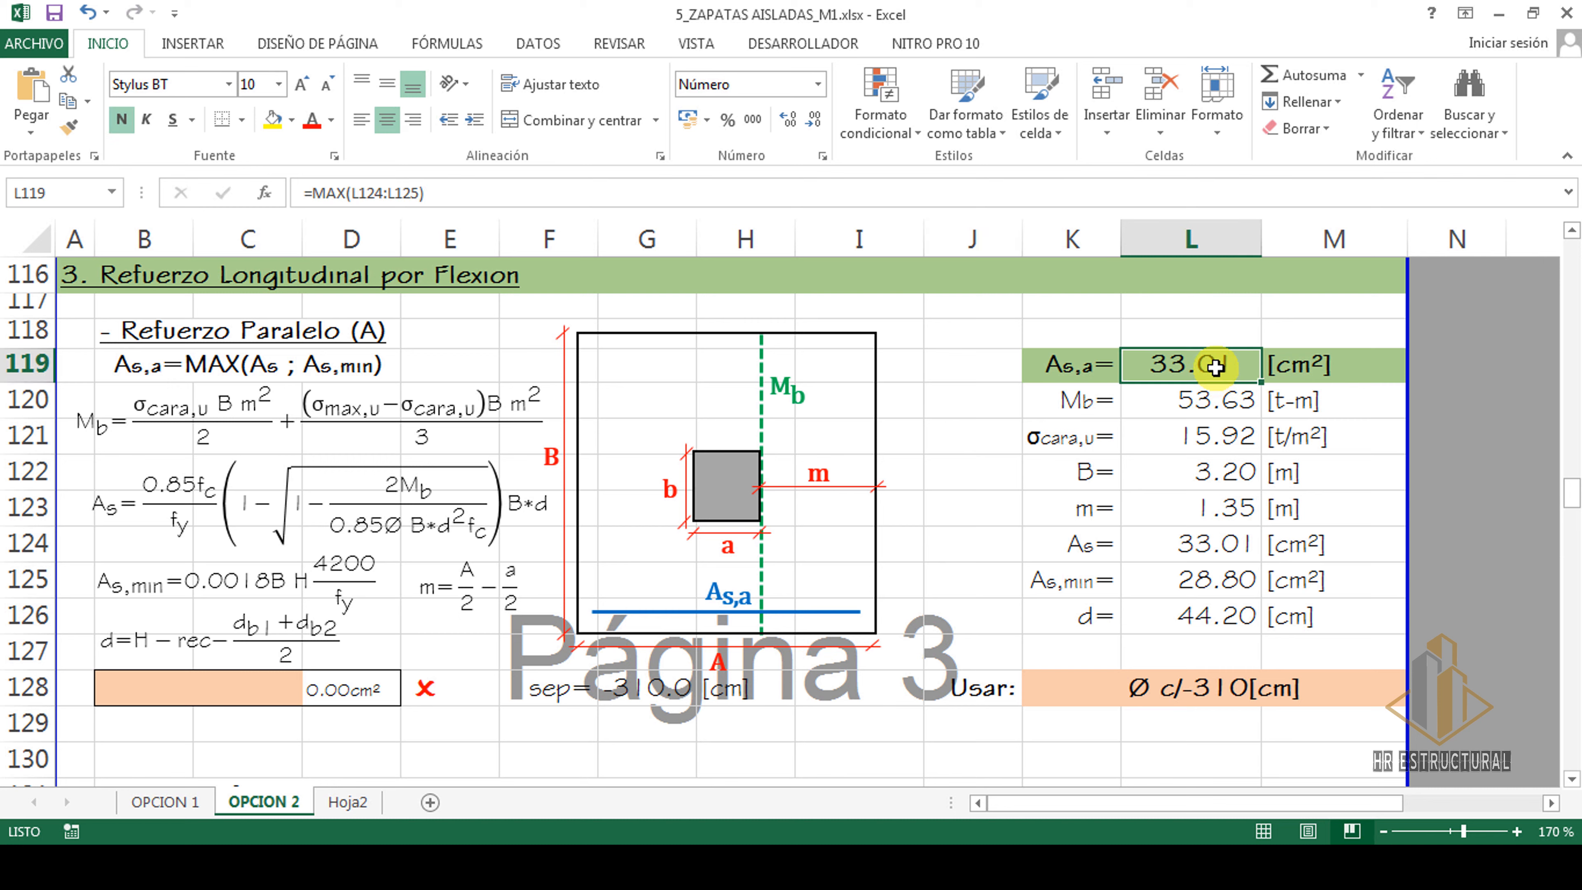
pyautogui.click(121, 692)
pyautogui.write('15')
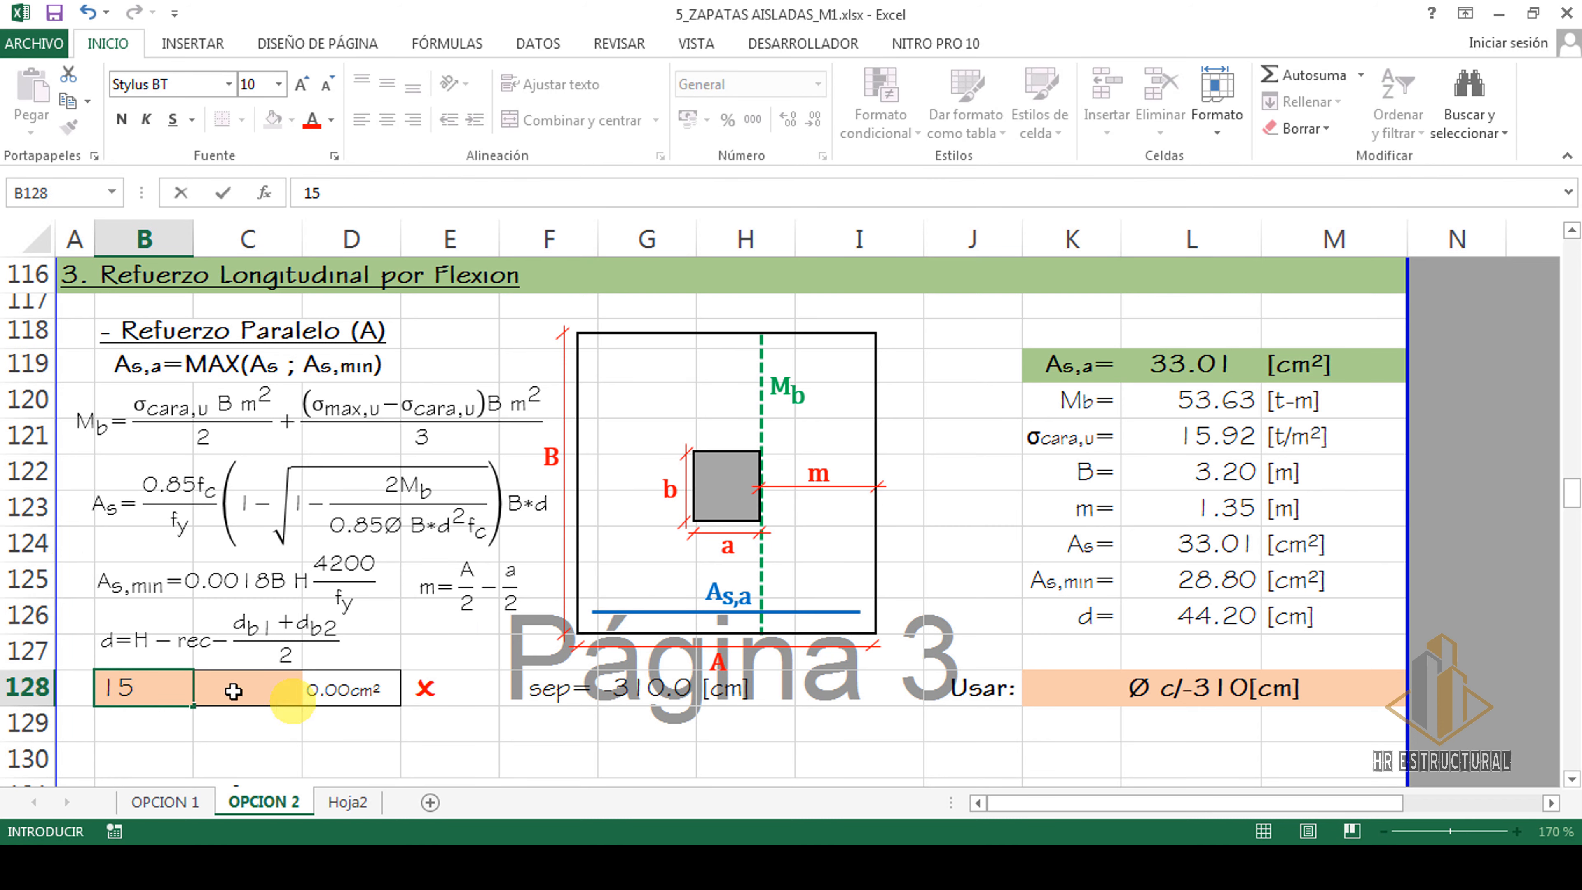
pyautogui.click(262, 692)
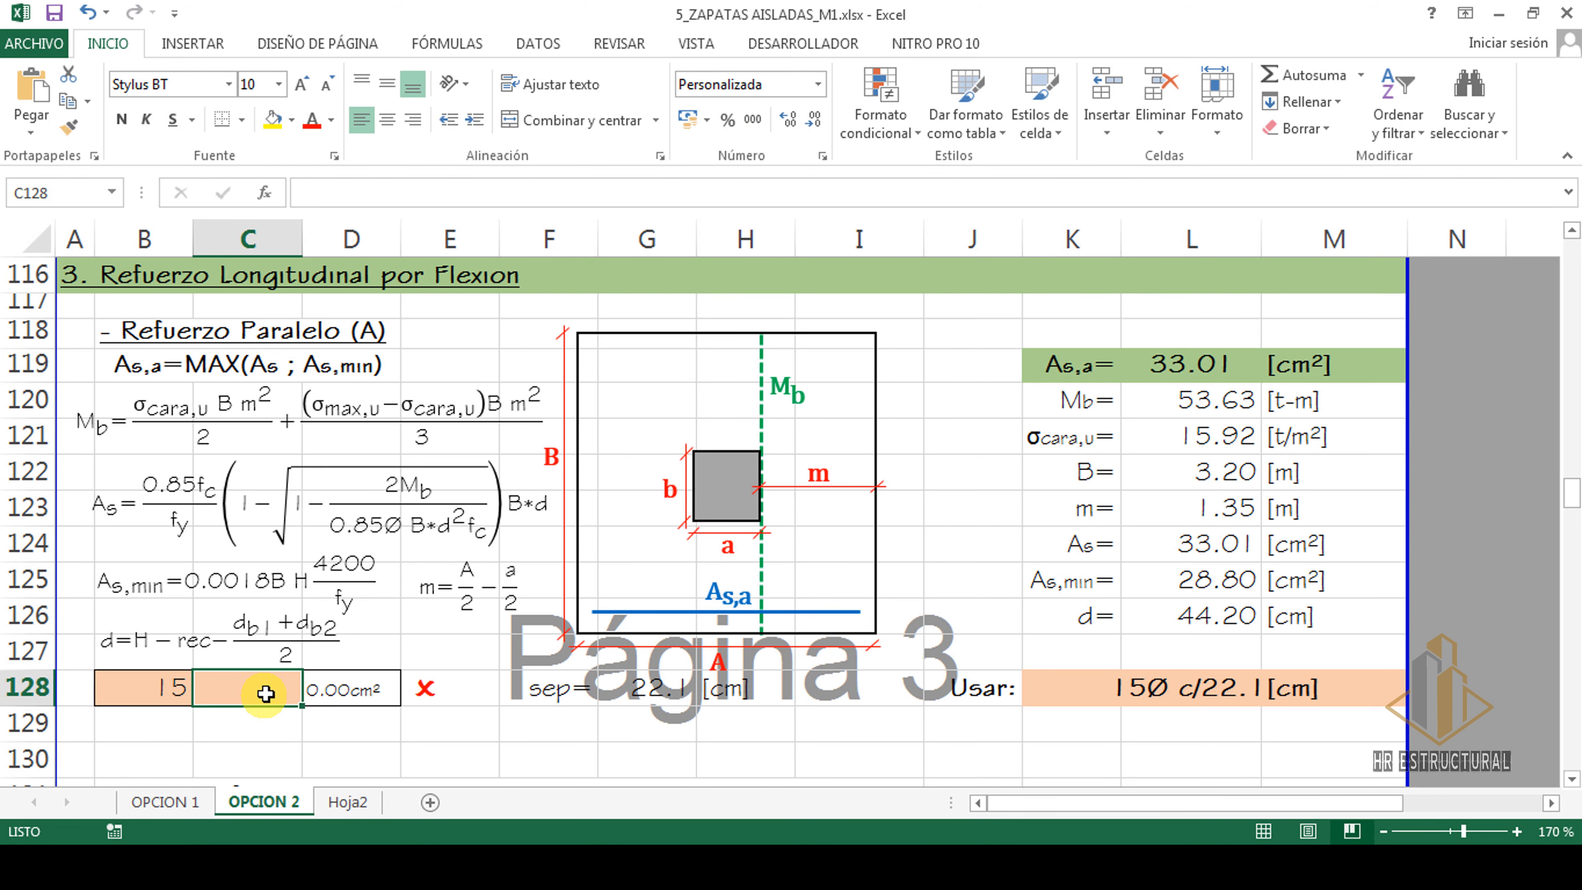
pyautogui.write('16')
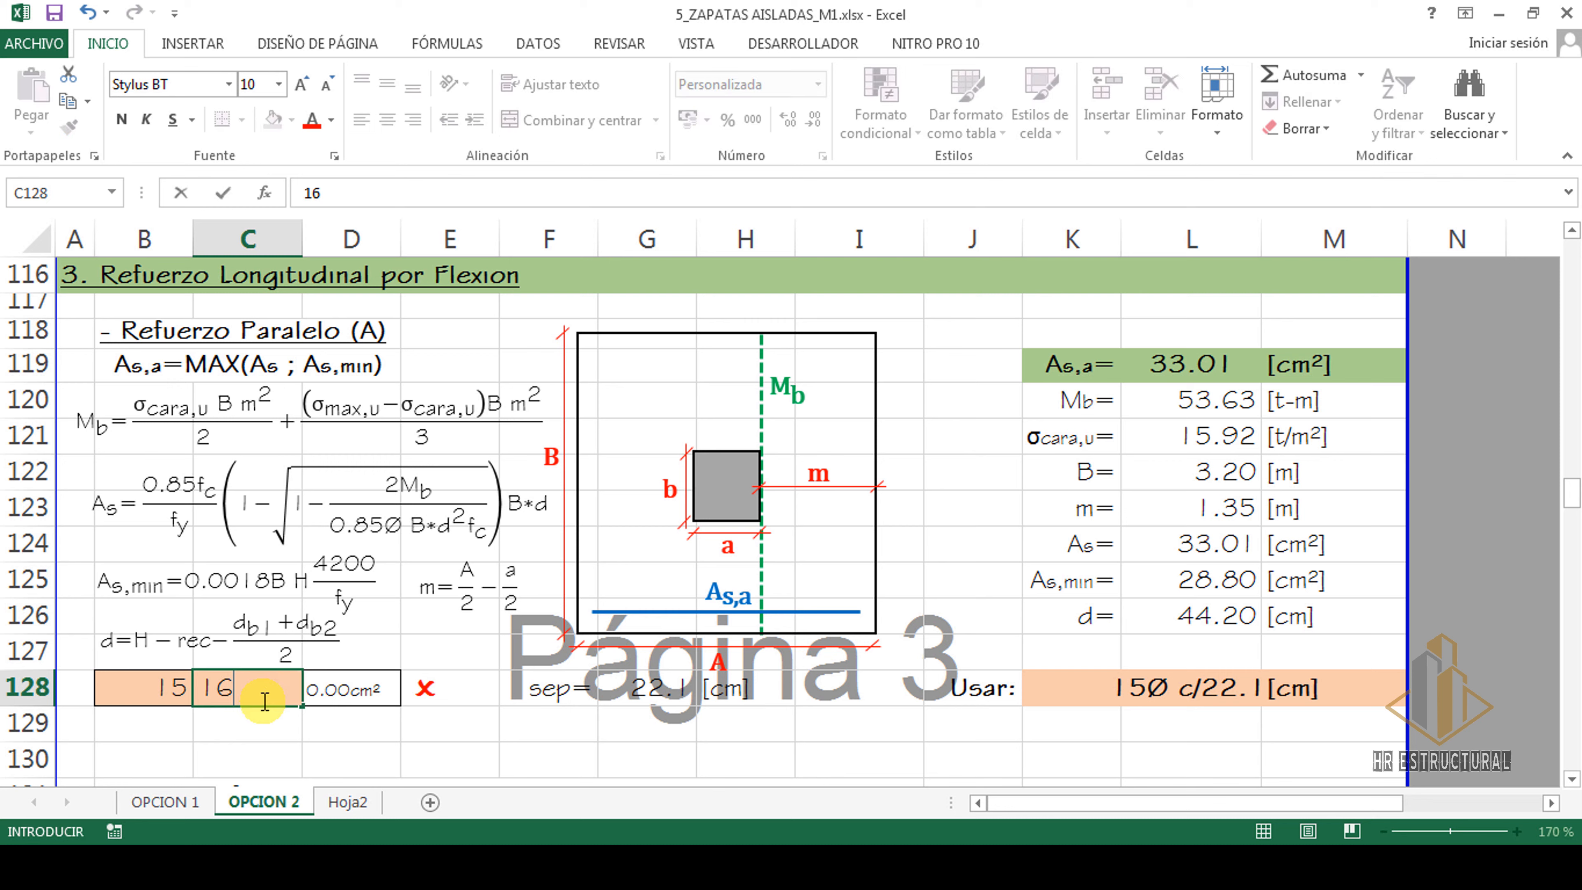
# - Increase the number of bars in B128 for Refuerzo Paralelo (A), trying 16 and settling on 17
pyautogui.click(156, 692)
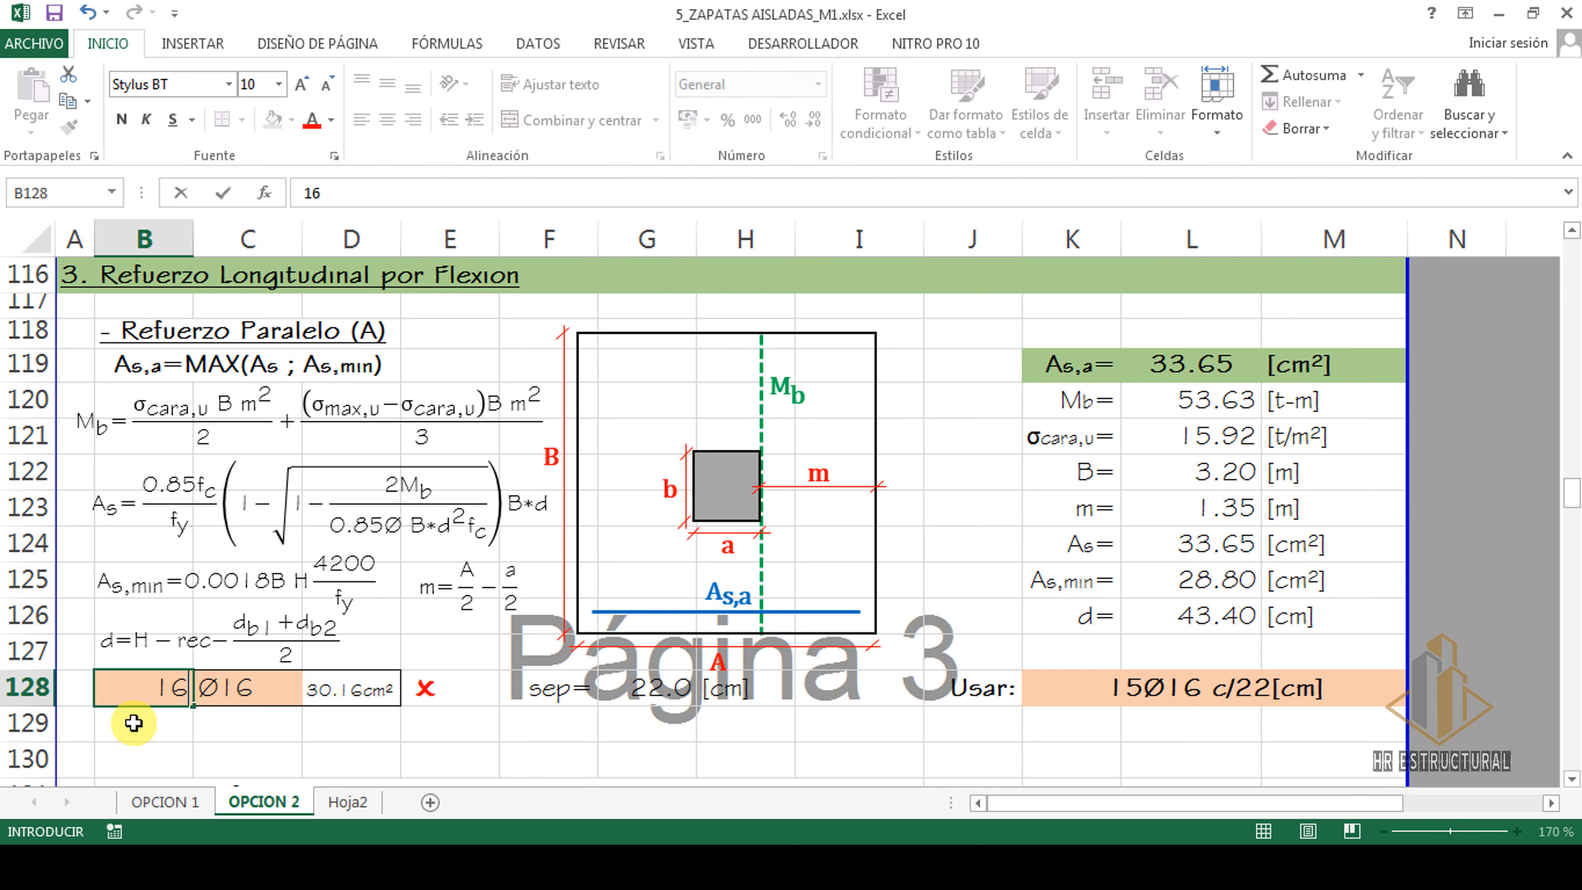
pyautogui.write('16')
pyautogui.hotkey('ctrl', 'Return')
pyautogui.write('17')
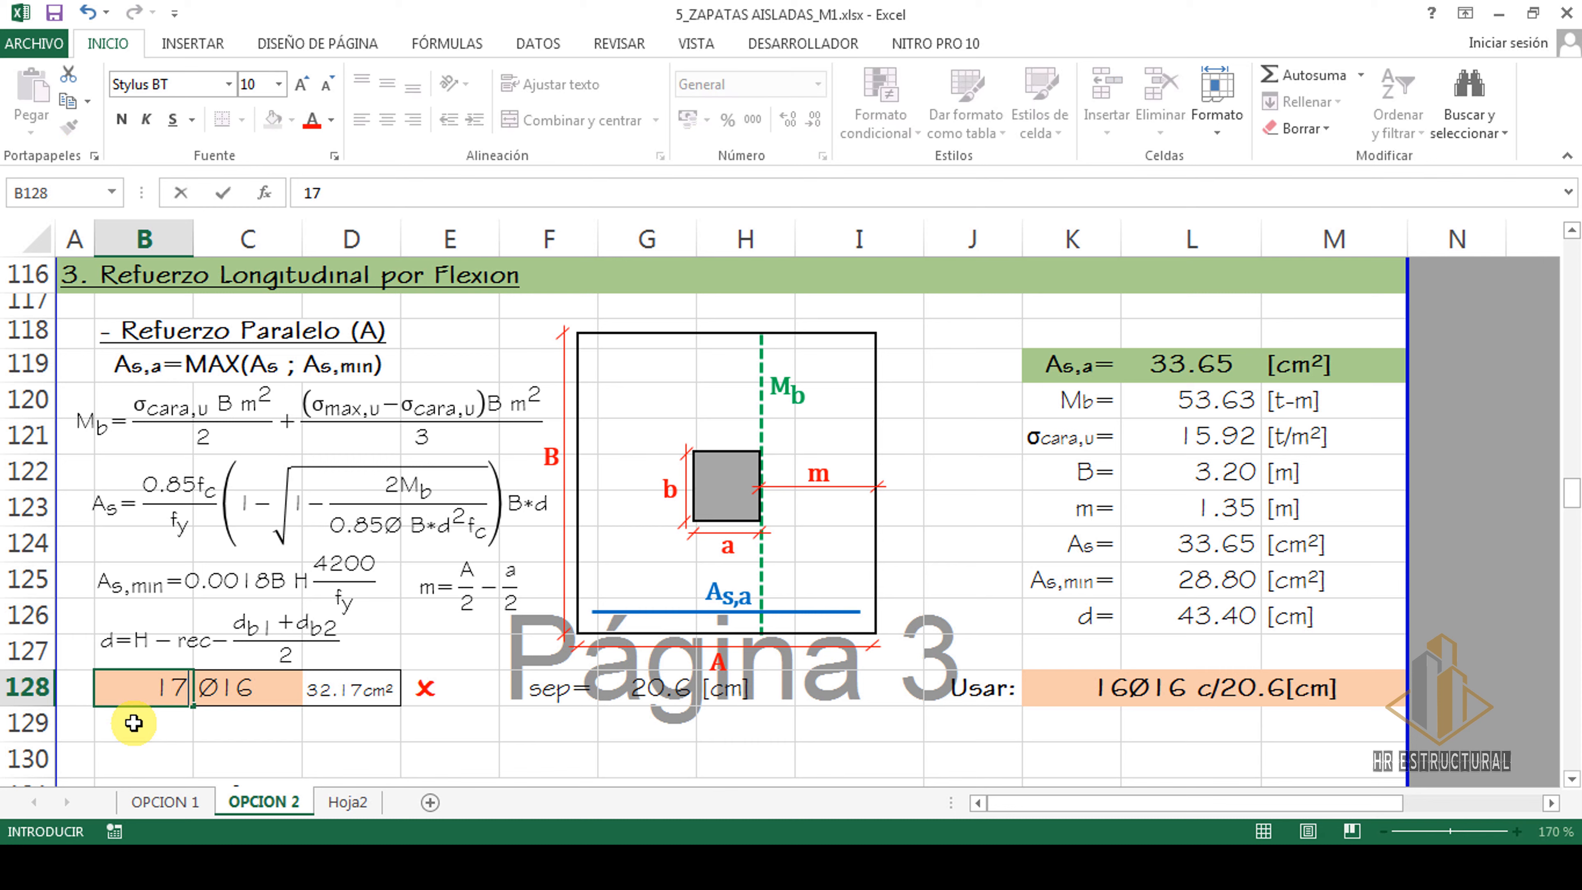
pyautogui.hotkey('ctrl', 'Return')
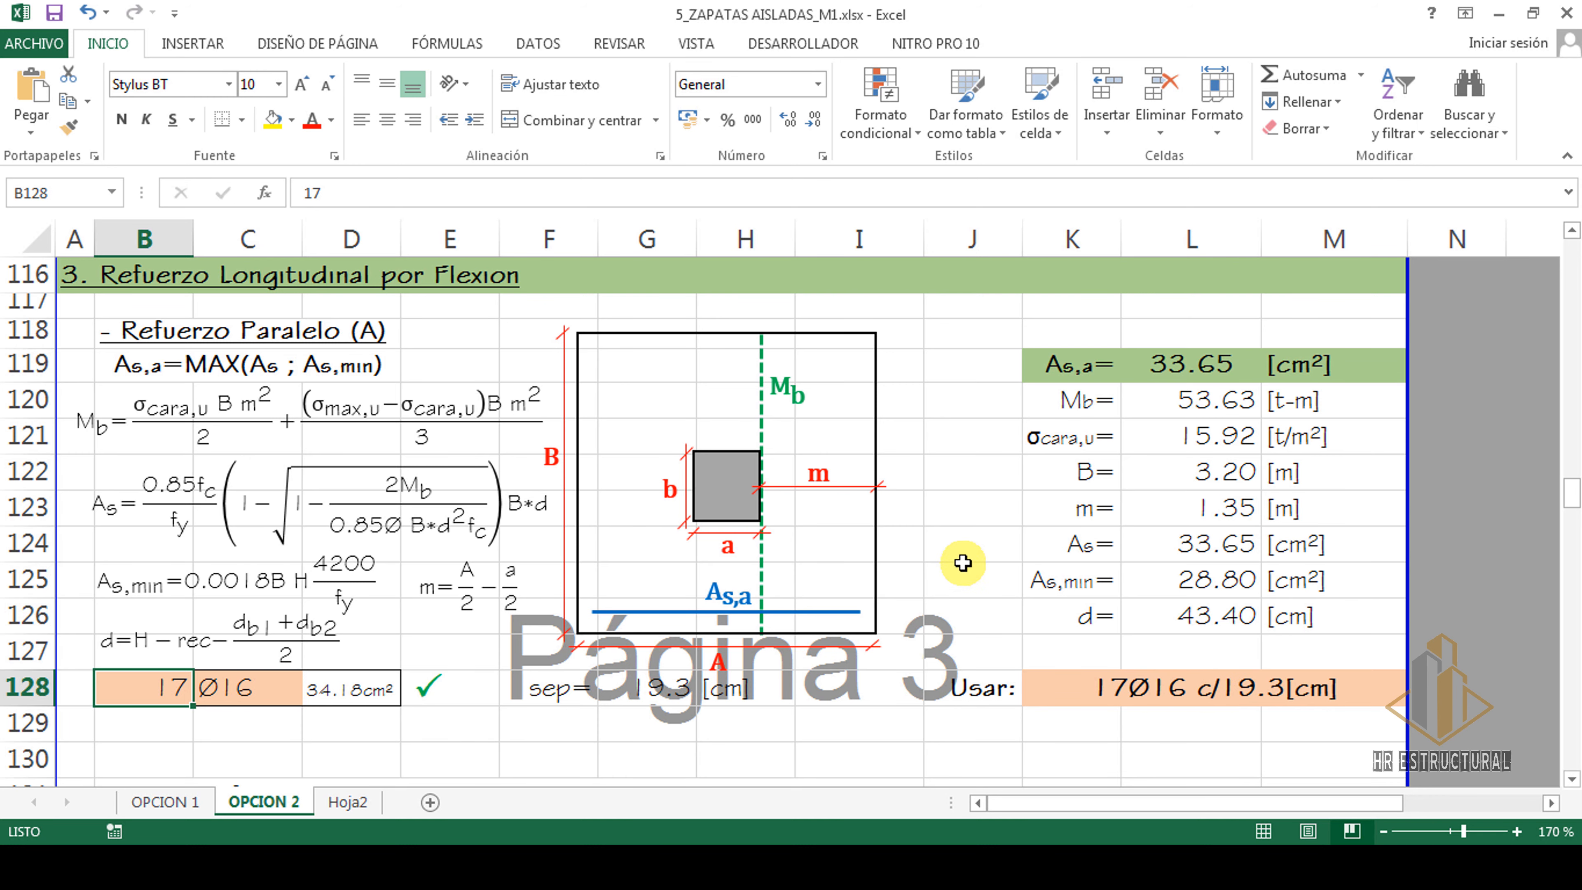
# - Review the tension bar bond check for direction A and the "Rama Vertical" hook section
pyautogui.click(946, 502)
pyautogui.scroll(-5, 946, 502)
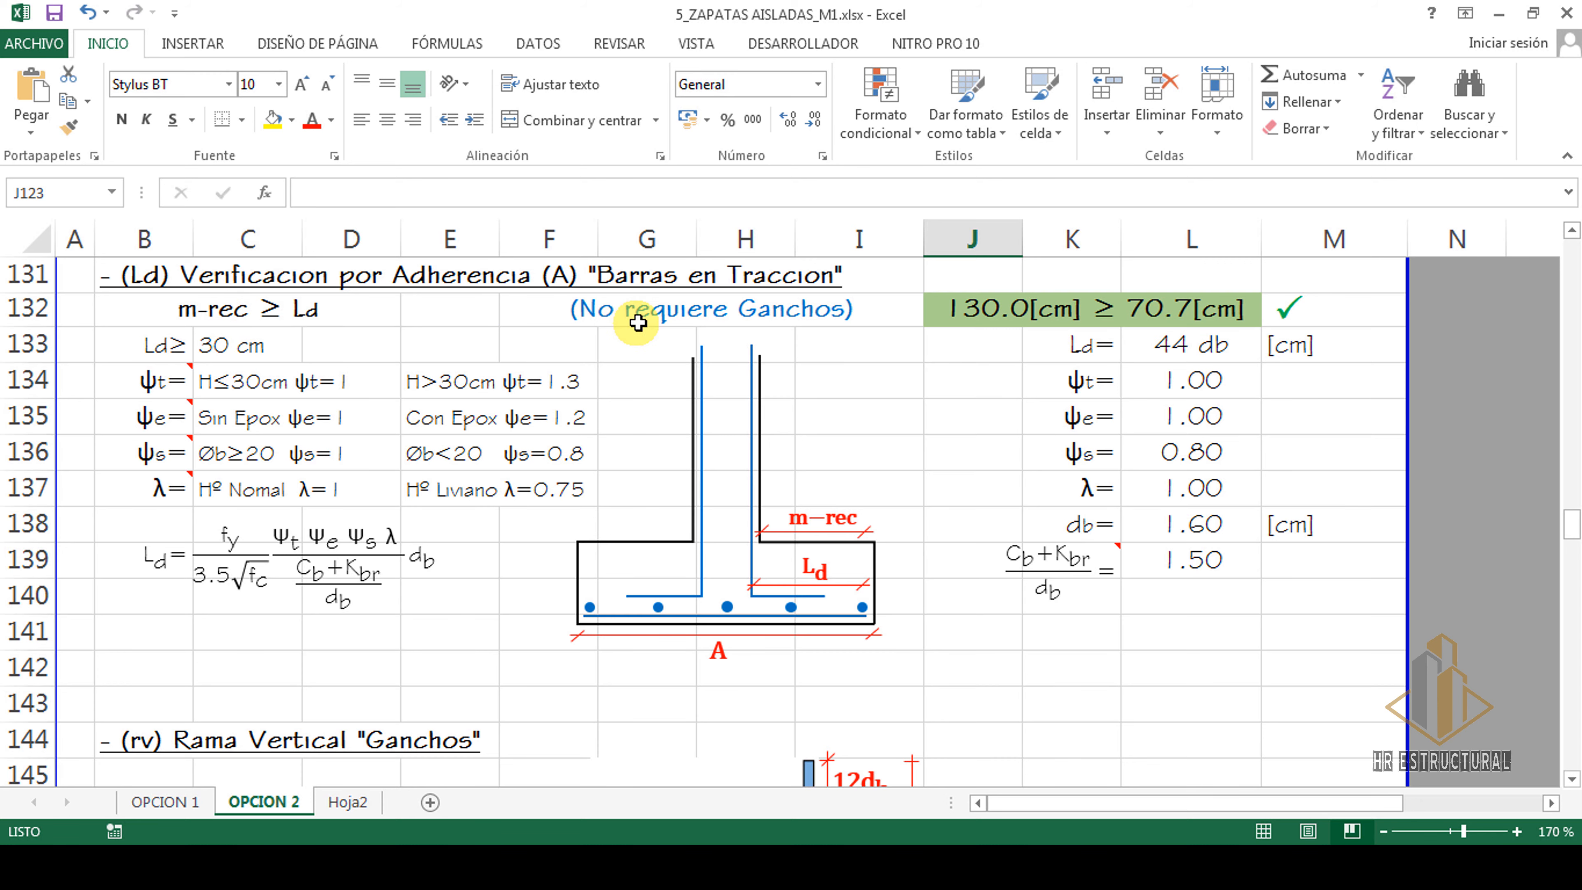
pyautogui.scroll(-2, 525, 424)
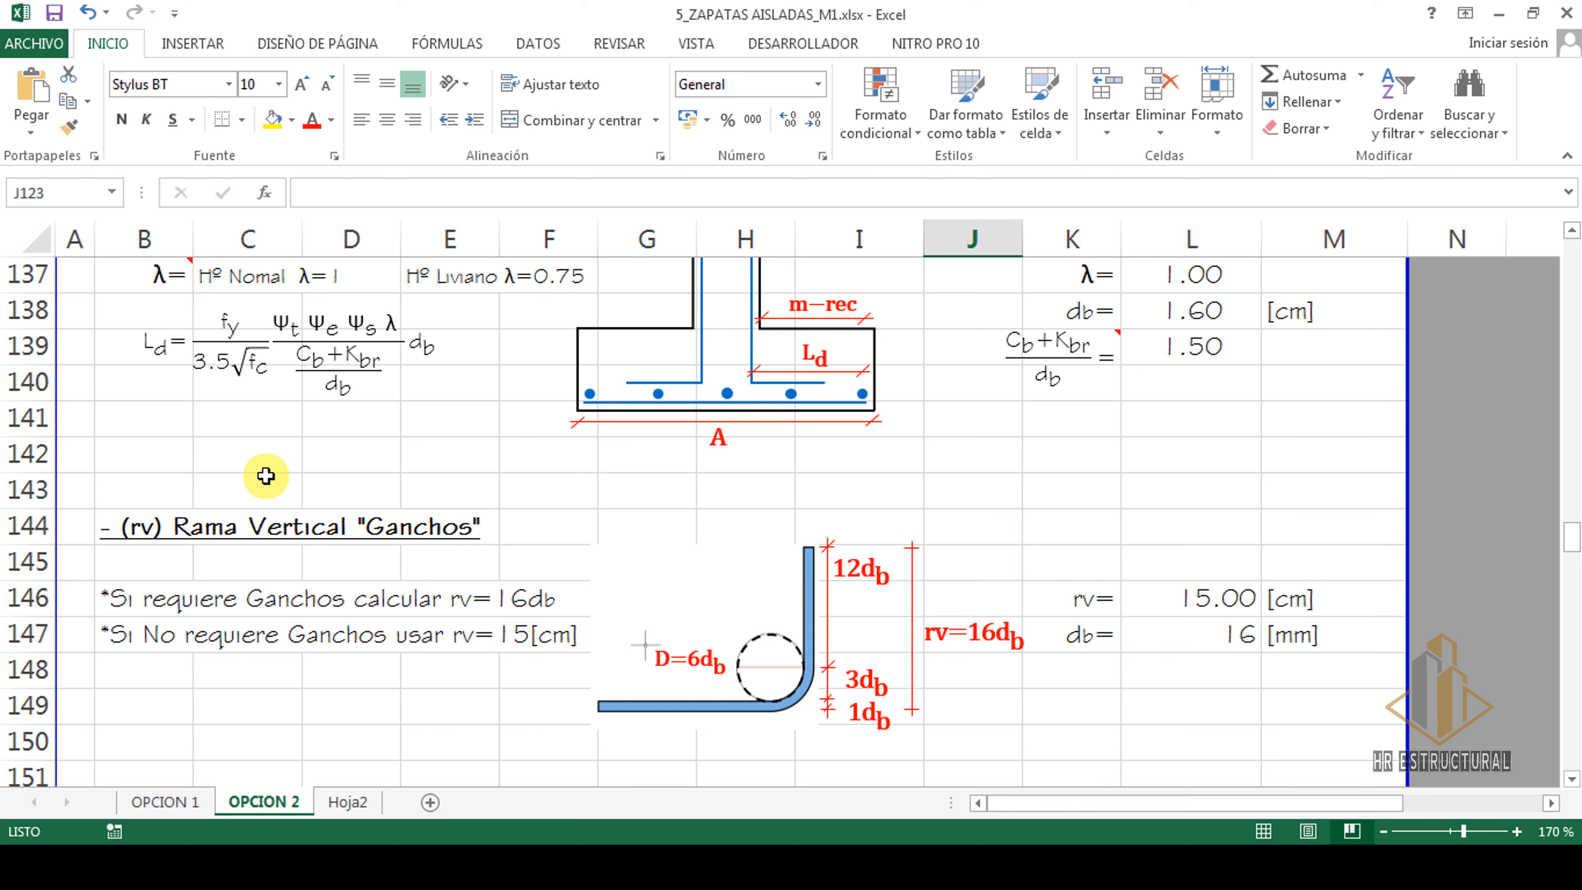
# - Check the As and As,min formulas in L159 and L160 and enter 15 bars of diameter 16 in B163 and C163
pyautogui.click(1187, 601)
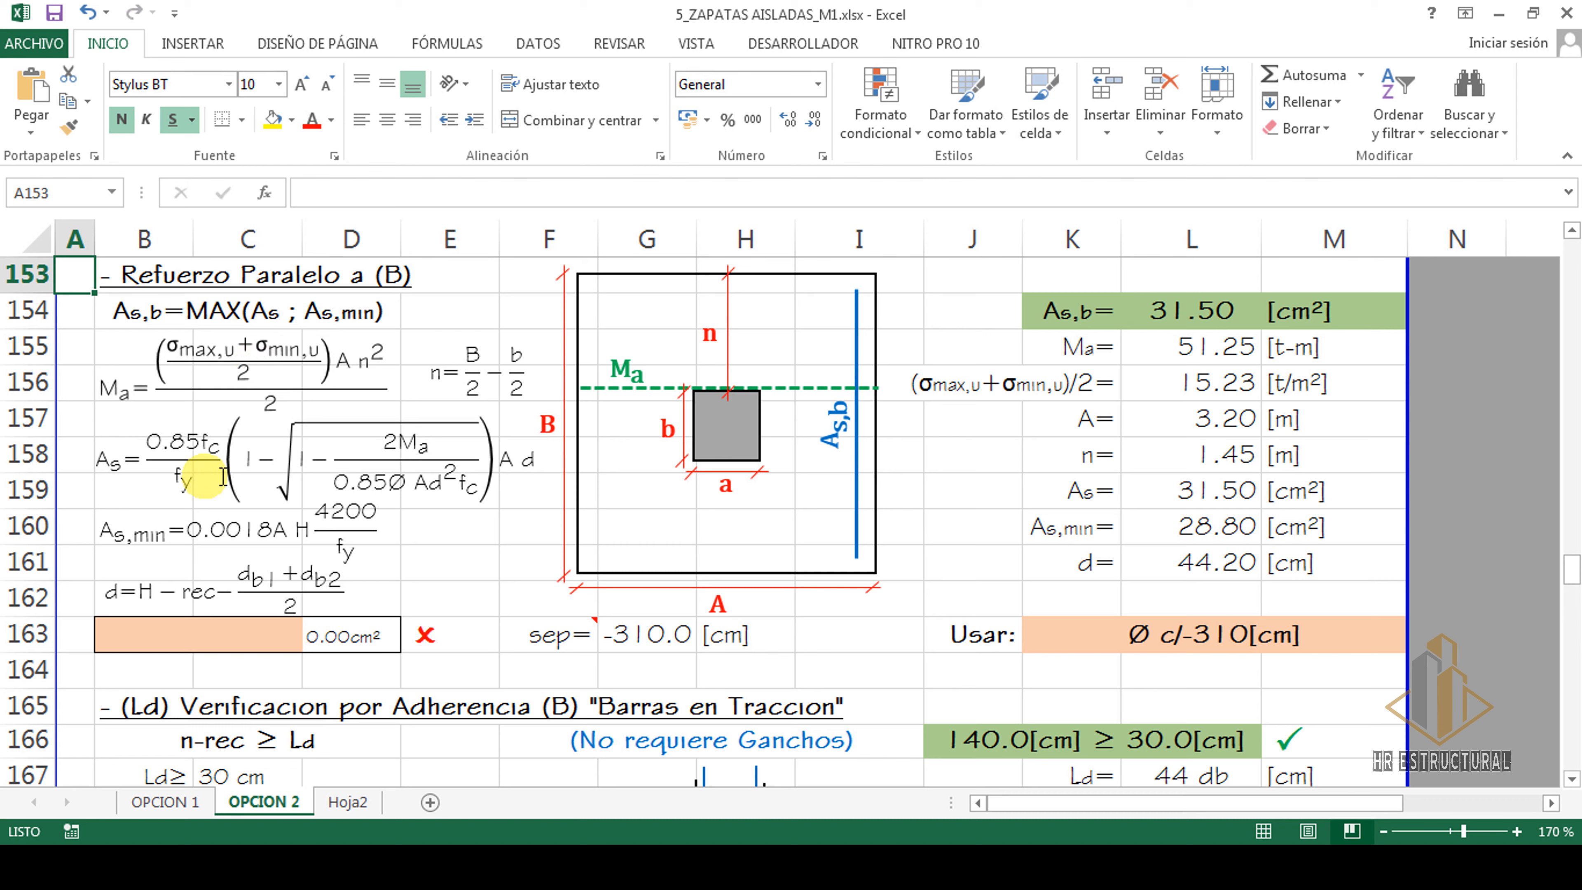
pyautogui.click(1210, 497)
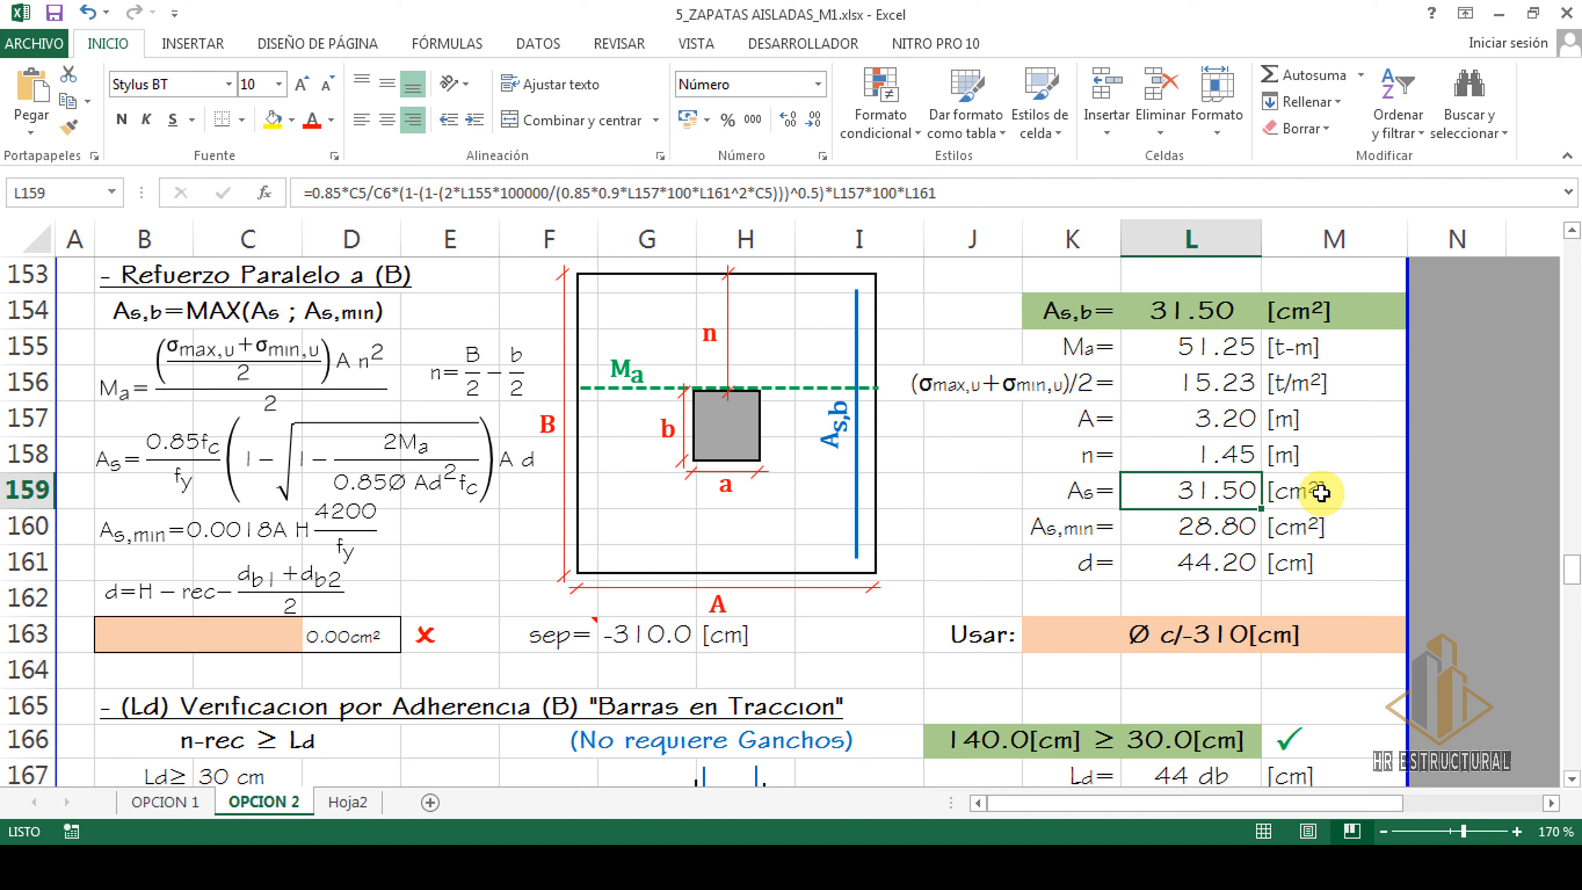
pyautogui.click(1210, 535)
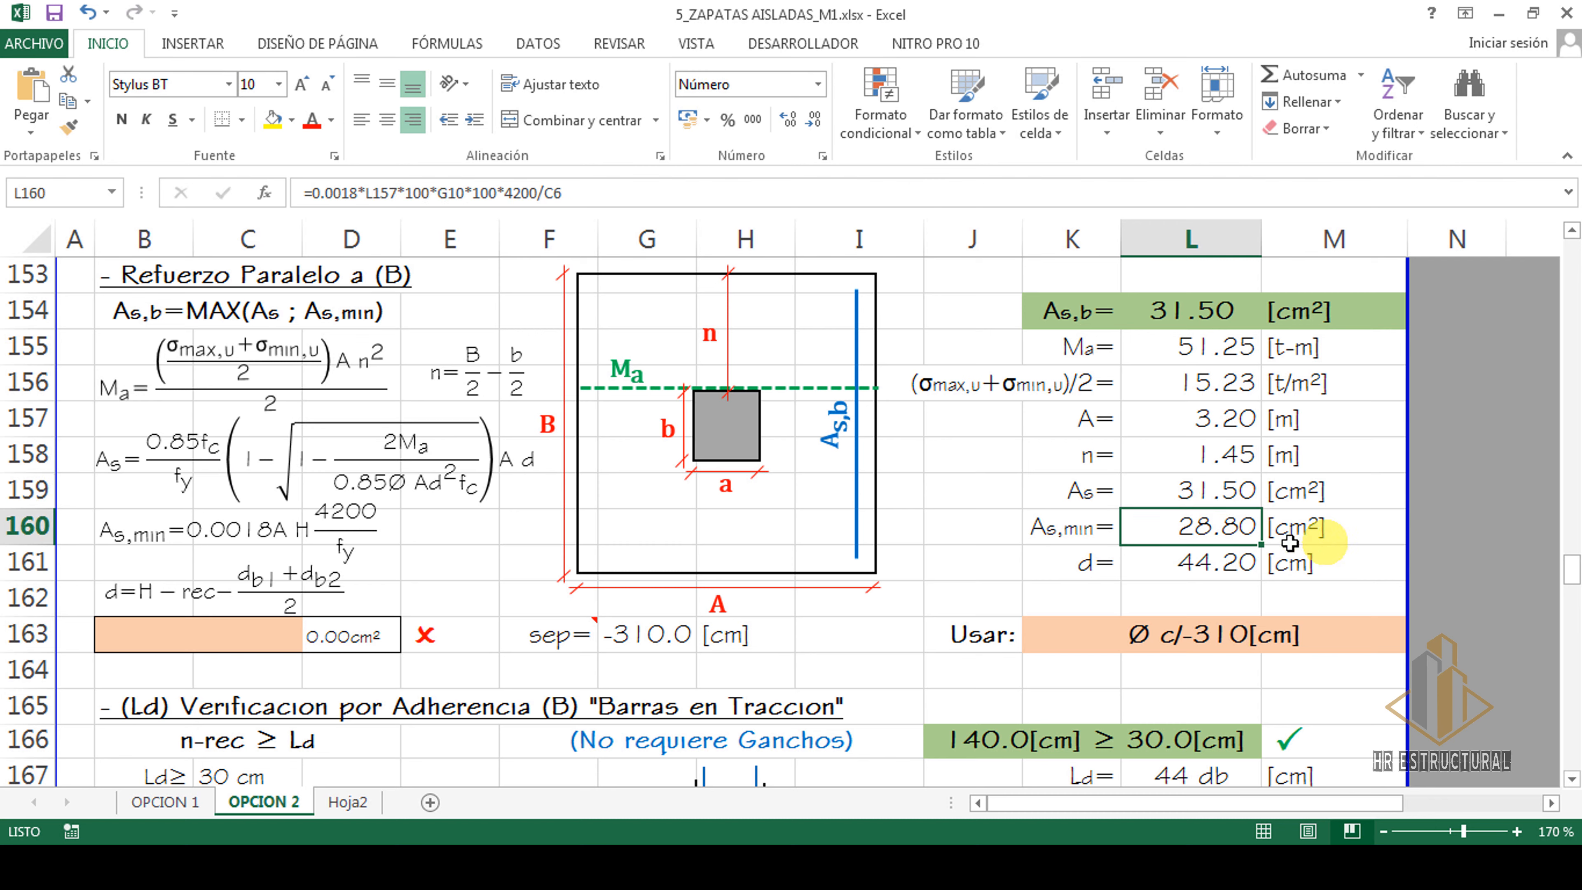
pyautogui.click(1187, 491)
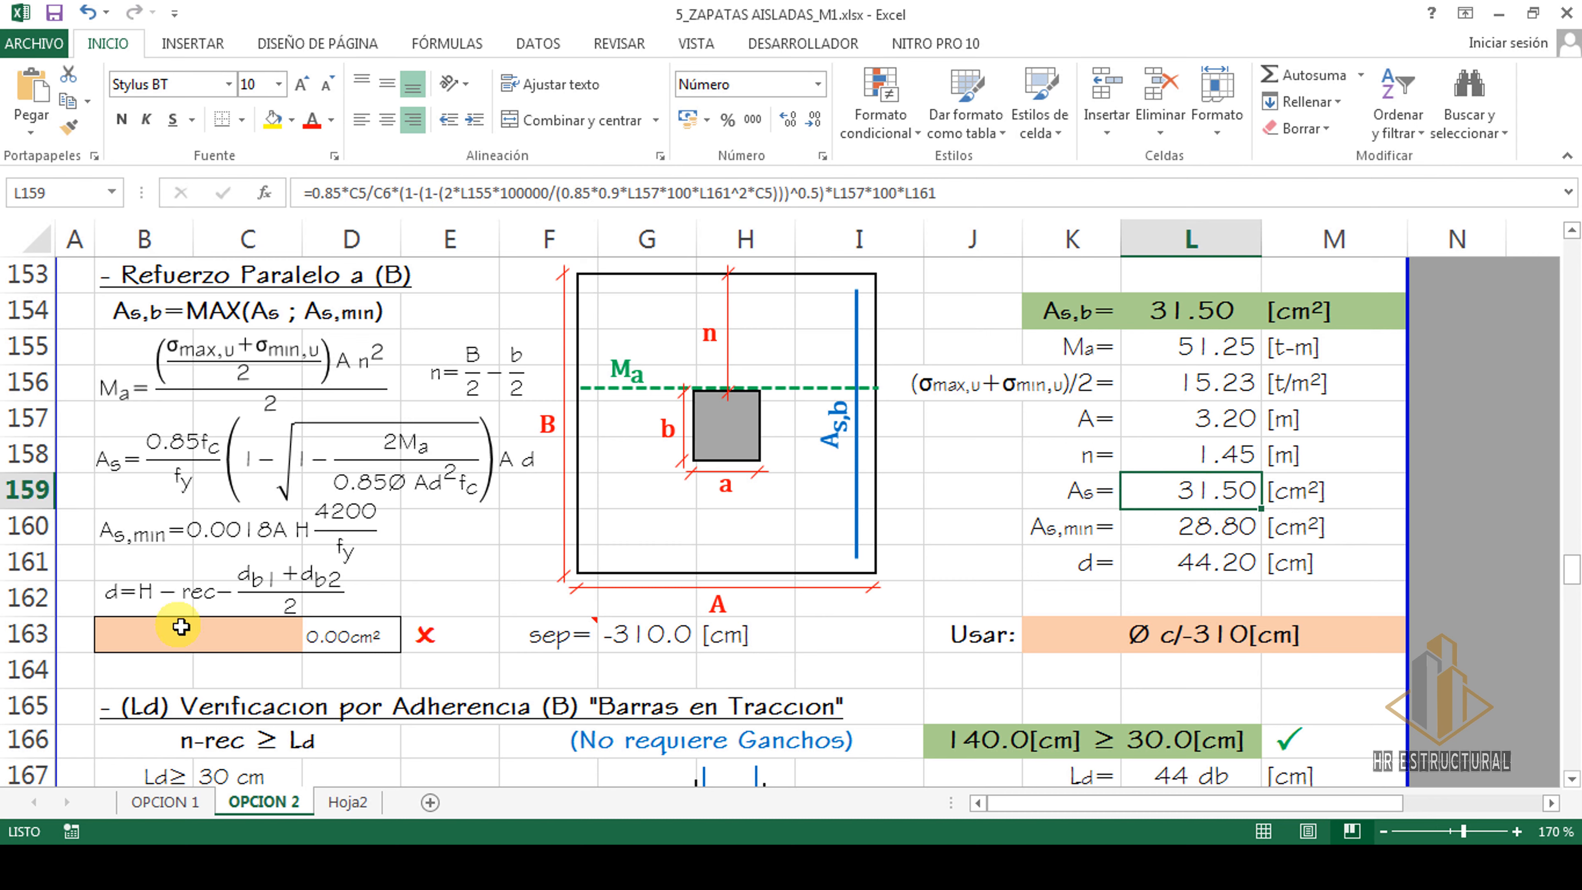
pyautogui.click(137, 639)
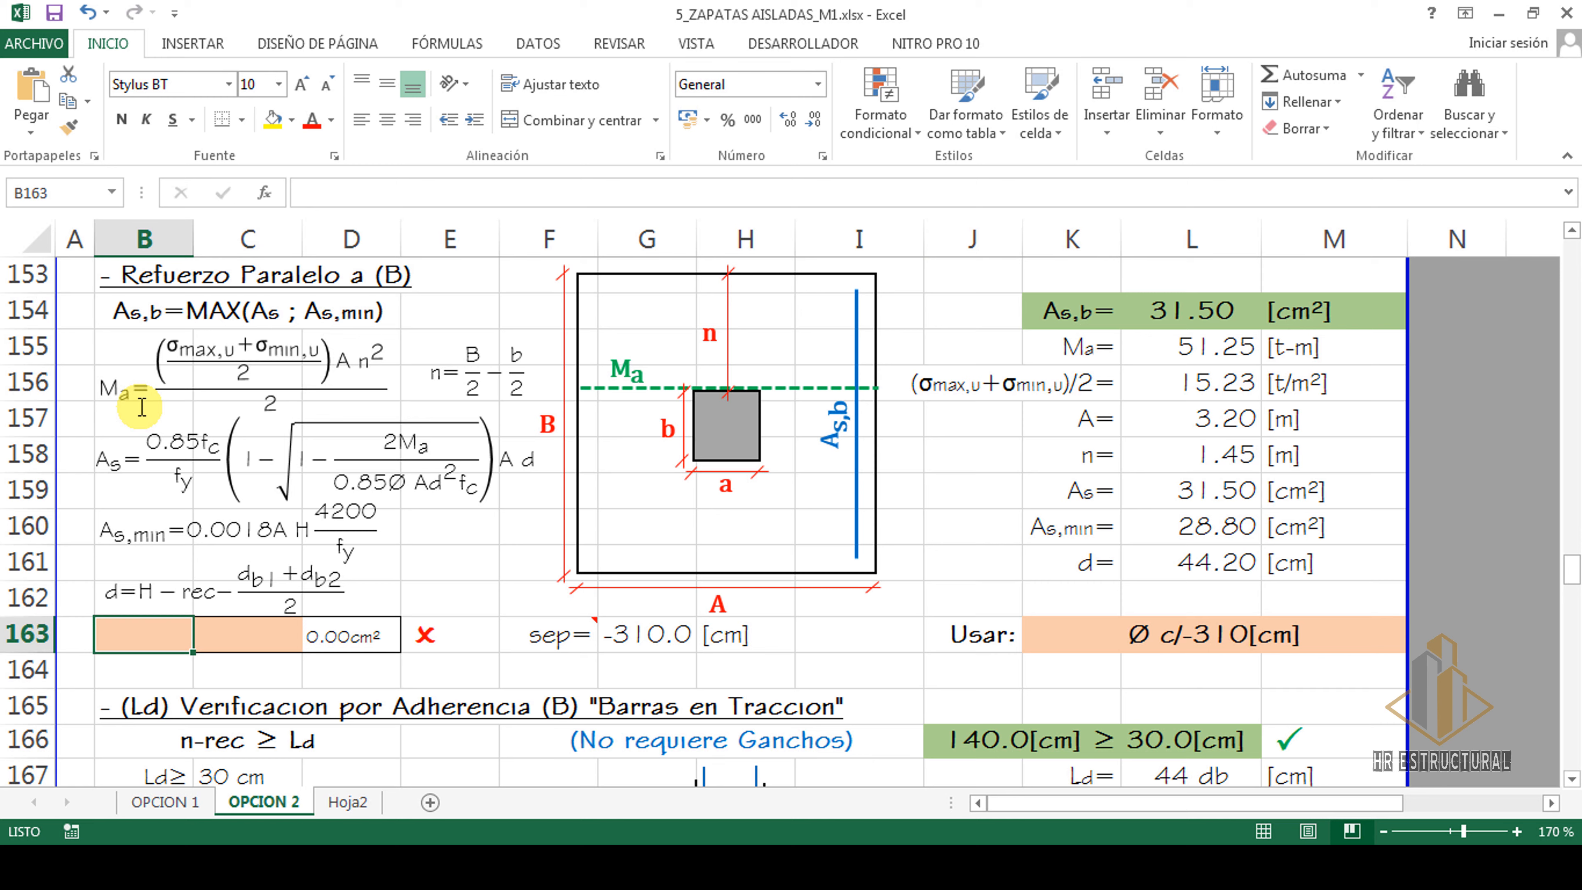
pyautogui.write('15')
pyautogui.press('Tab')
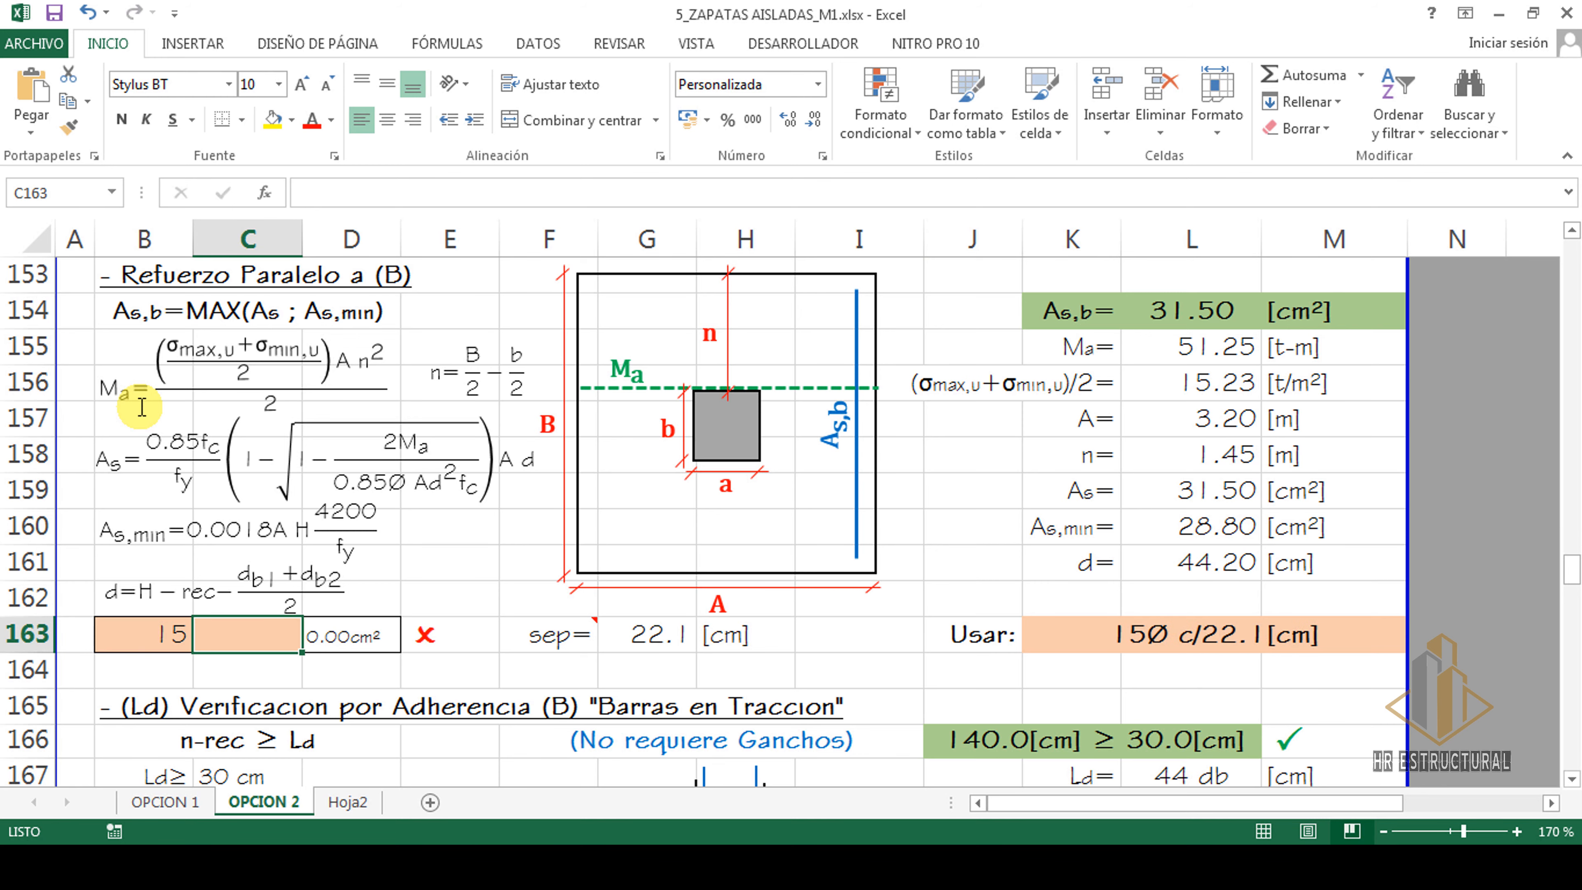
pyautogui.write('16')
pyautogui.hotkey('ctrl', 'Return')
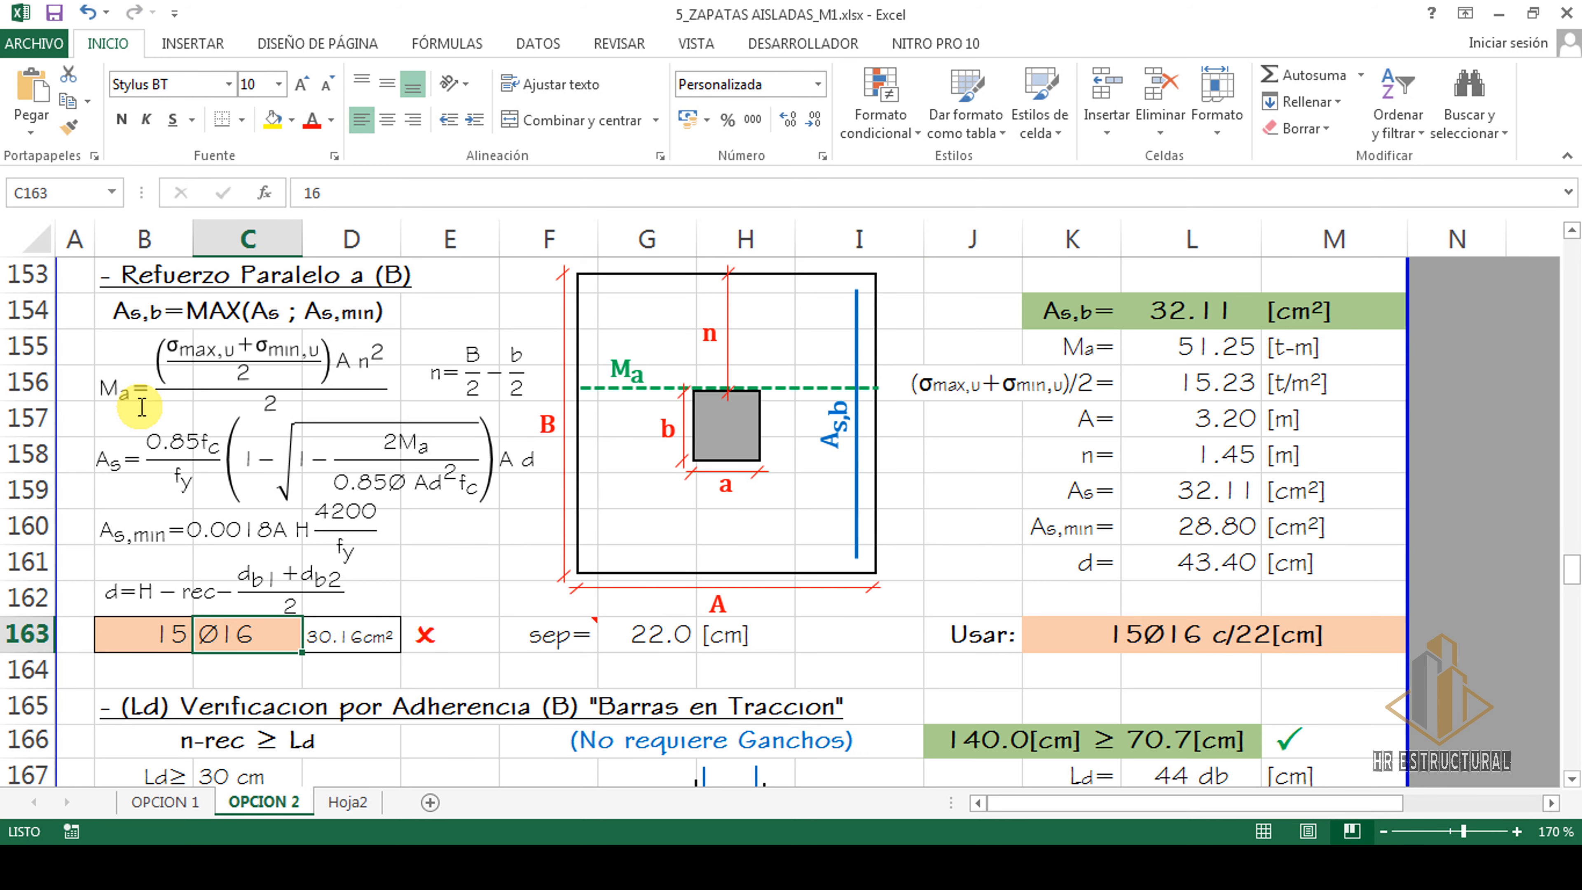
# - Increase the number of bars in B163 to 16 for Refuerzo Paralelo a (B)
pyautogui.press('Left')
pyautogui.write('16')
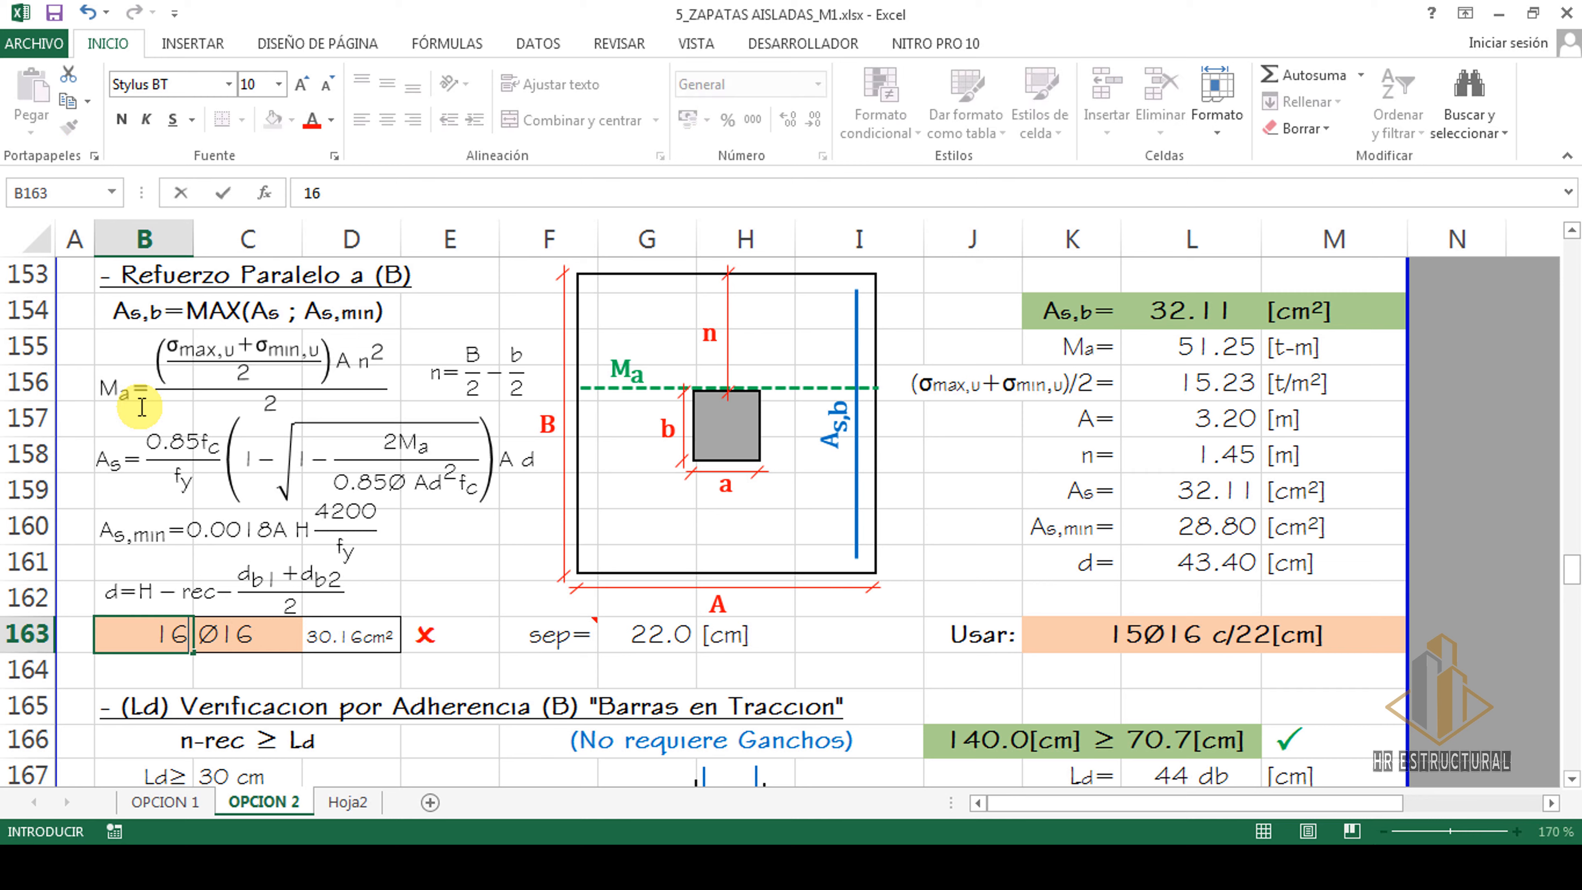
pyautogui.hotkey('ctrl', 'Return')
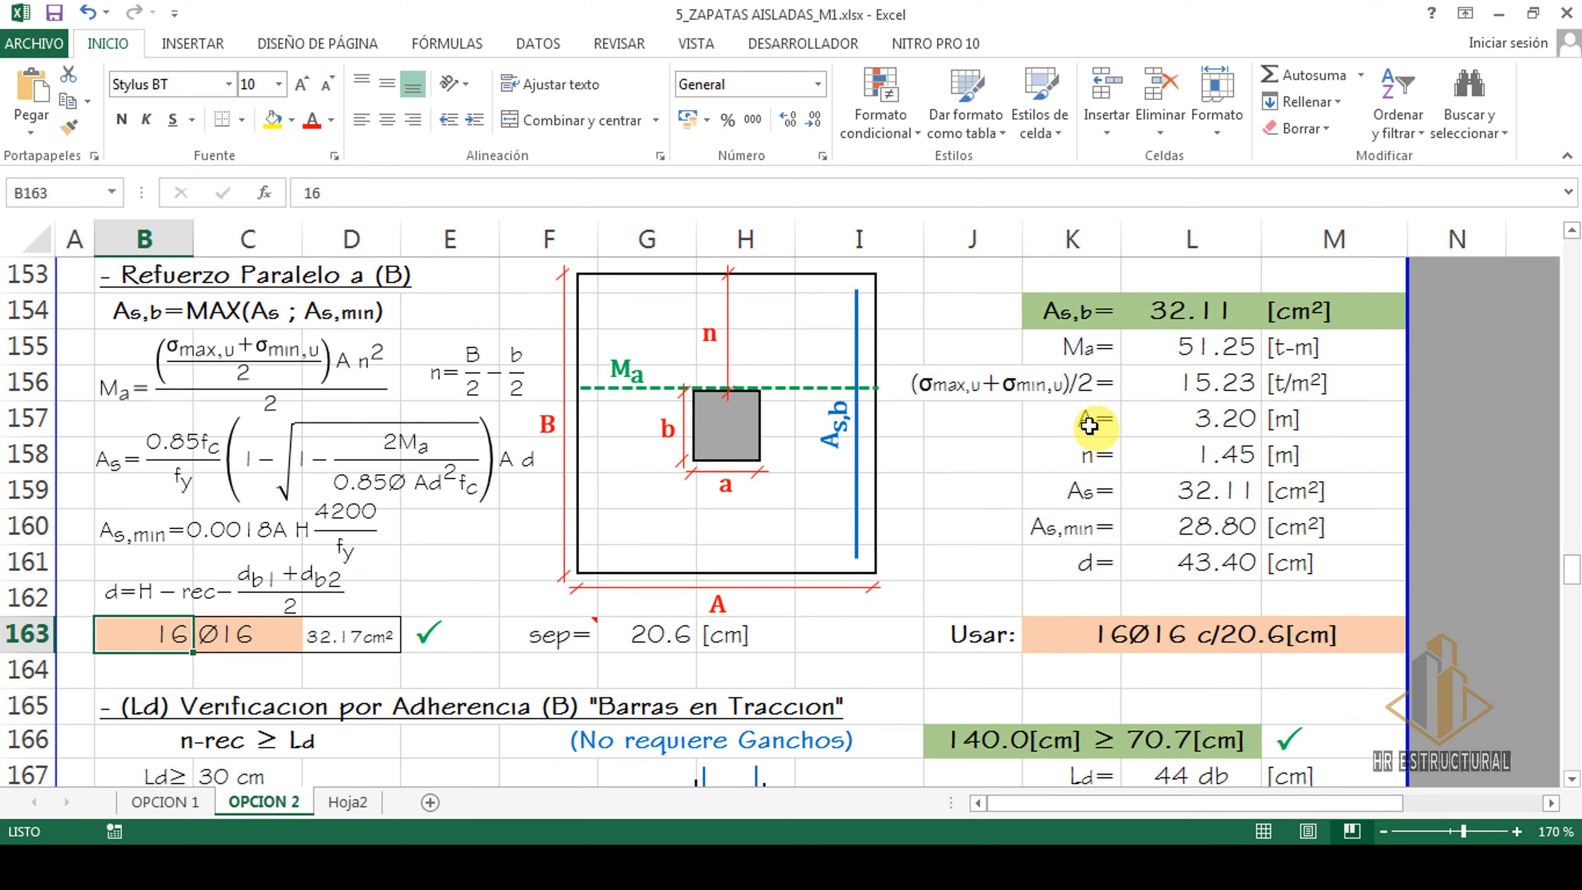
# - Review the direction B tension bar bond check, its "Rama Vertical" hook section and the bearing check in section 4
pyautogui.scroll(-1, 1090, 421)
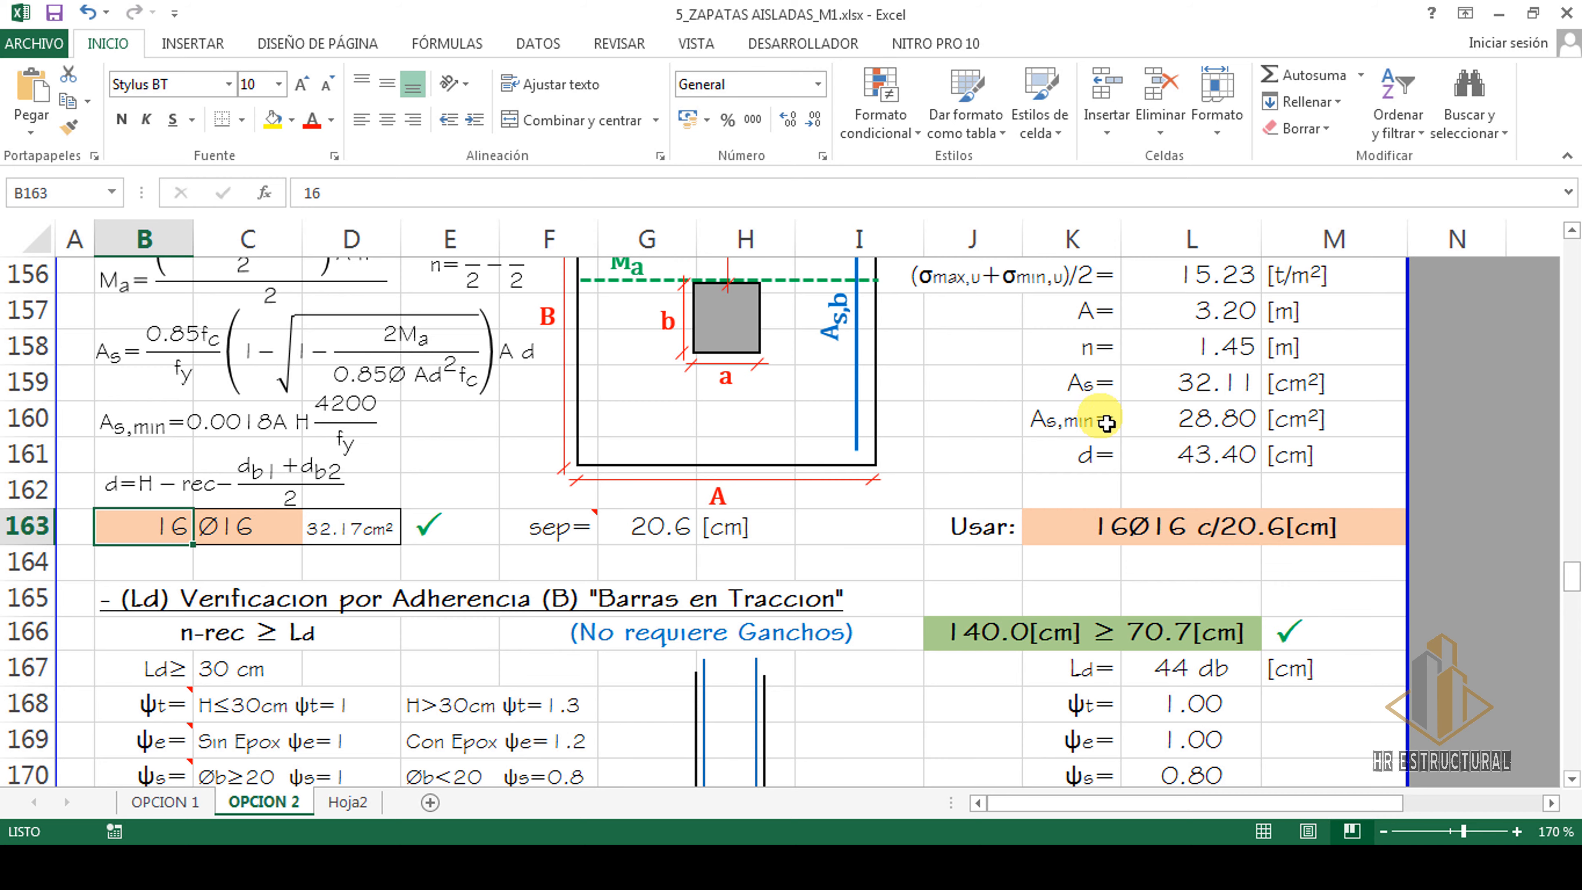
pyautogui.scroll(-2, 1106, 434)
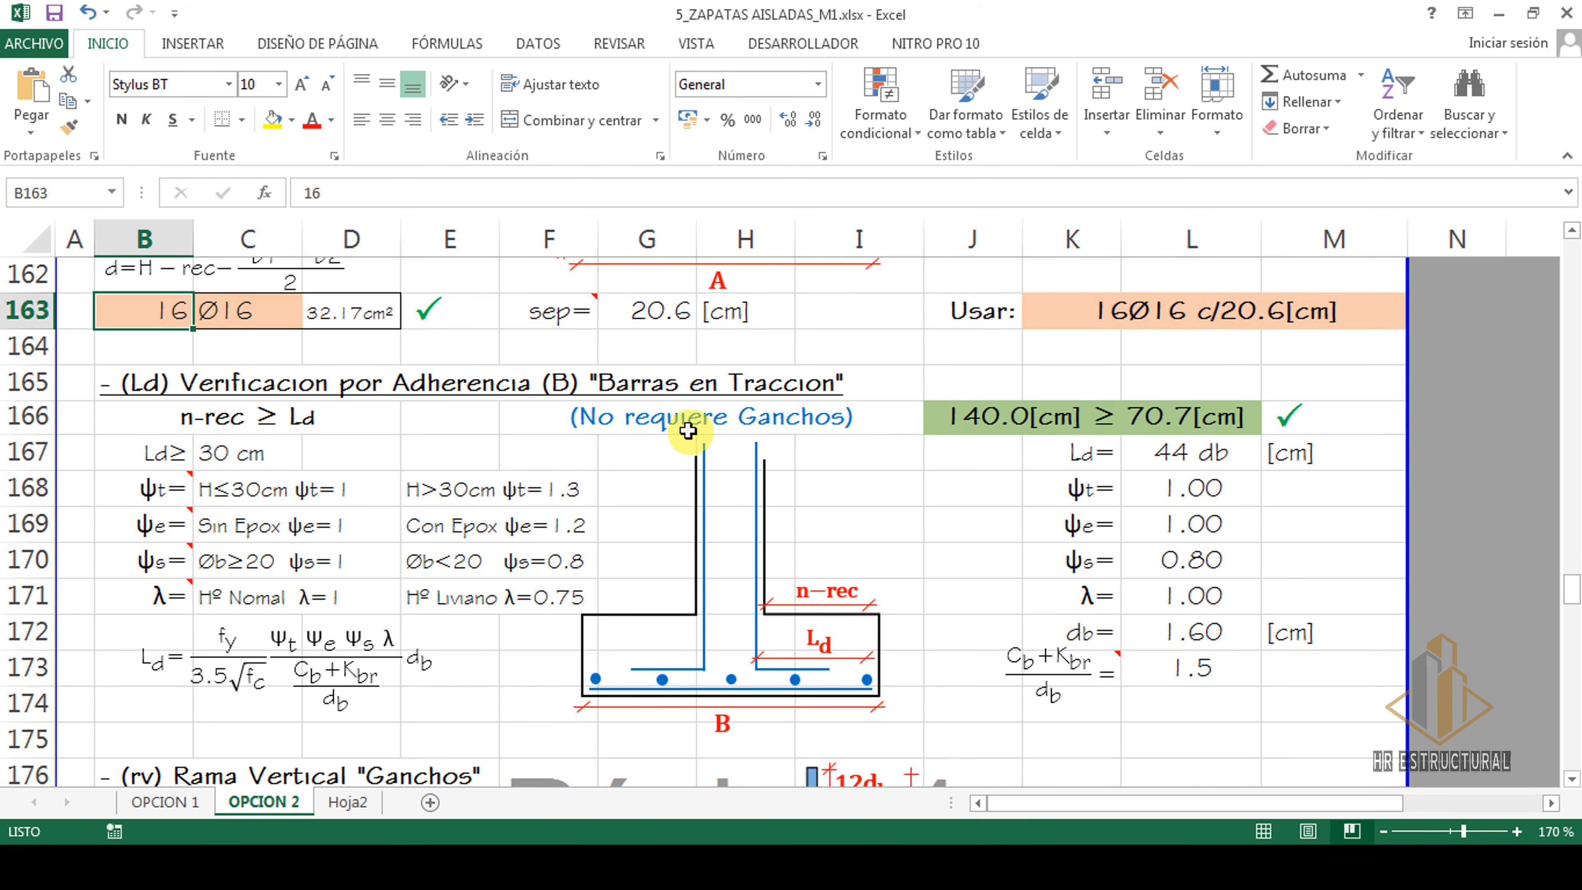
pyautogui.scroll(-3, 1053, 623)
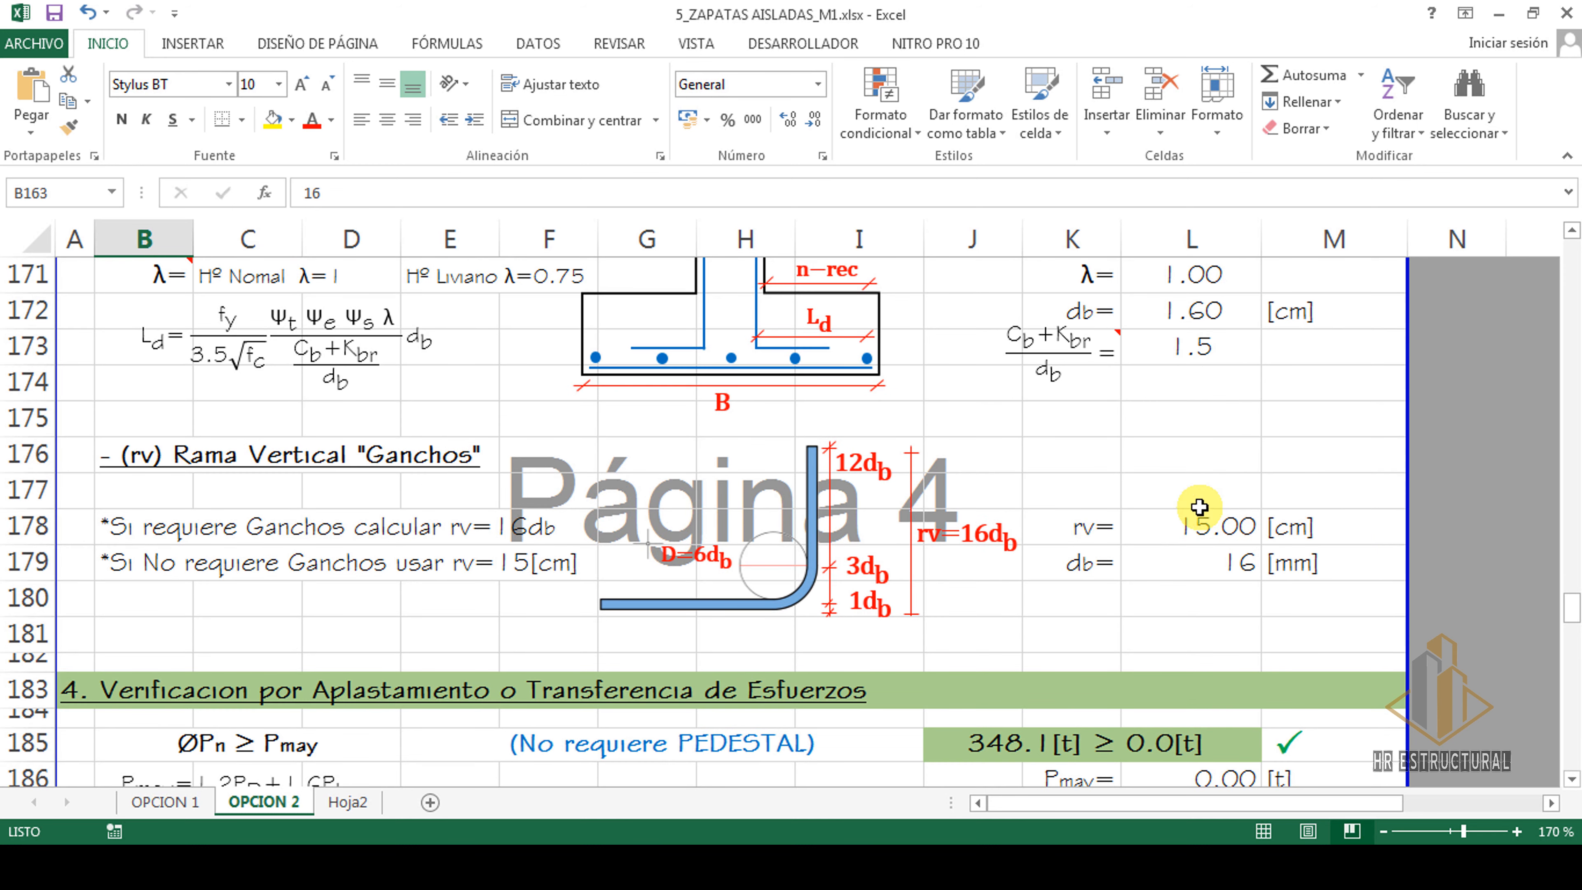
pyautogui.scroll(-4, 75, 325)
pyautogui.click(75, 325)
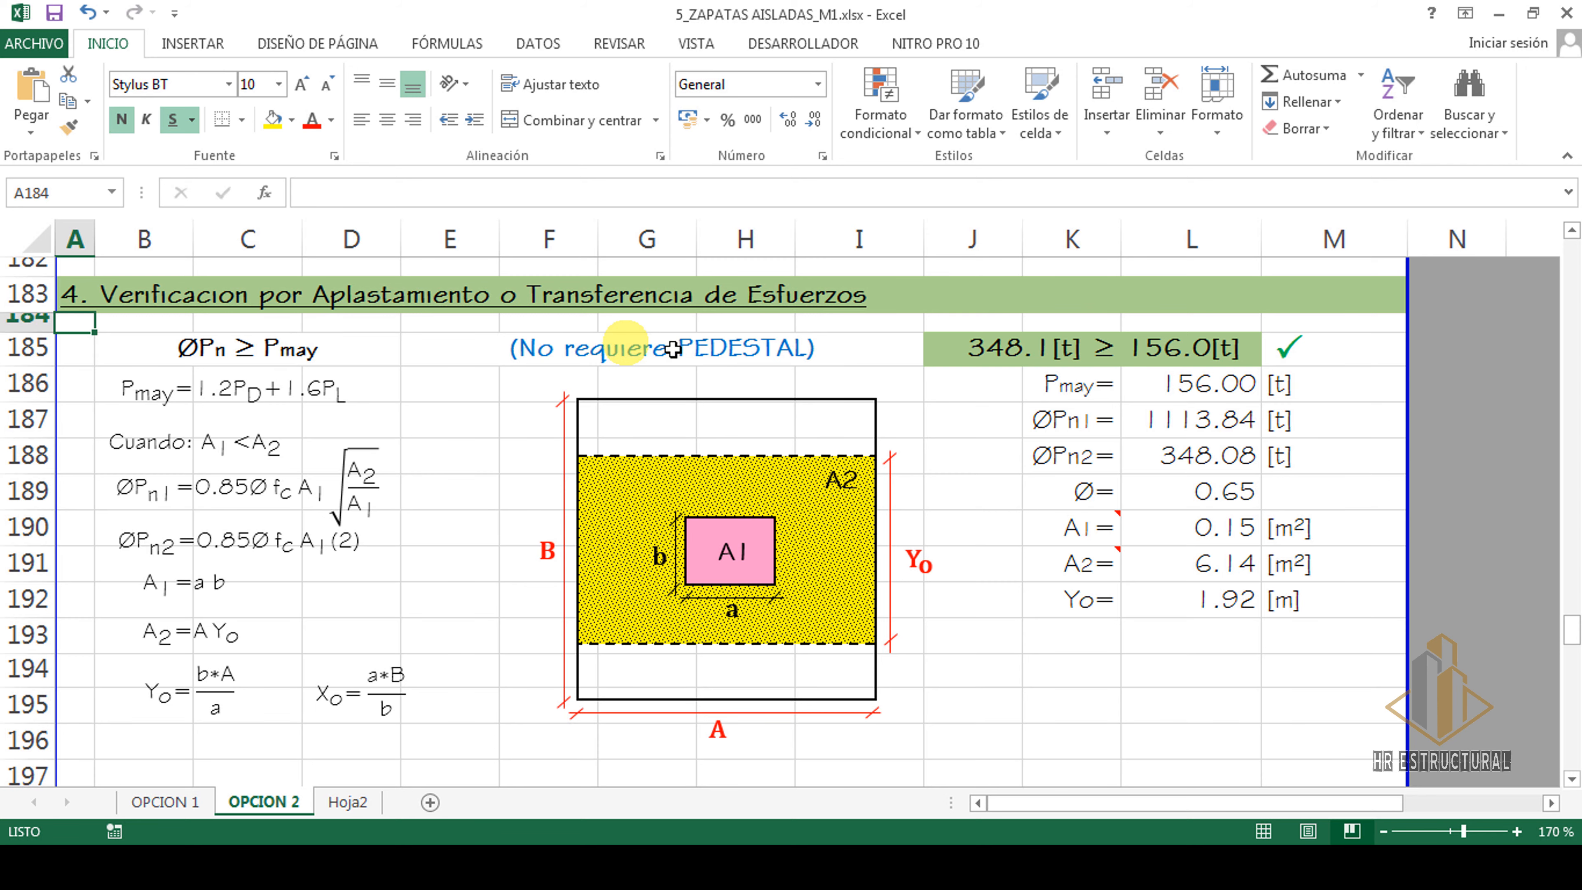
pyautogui.click(970, 694)
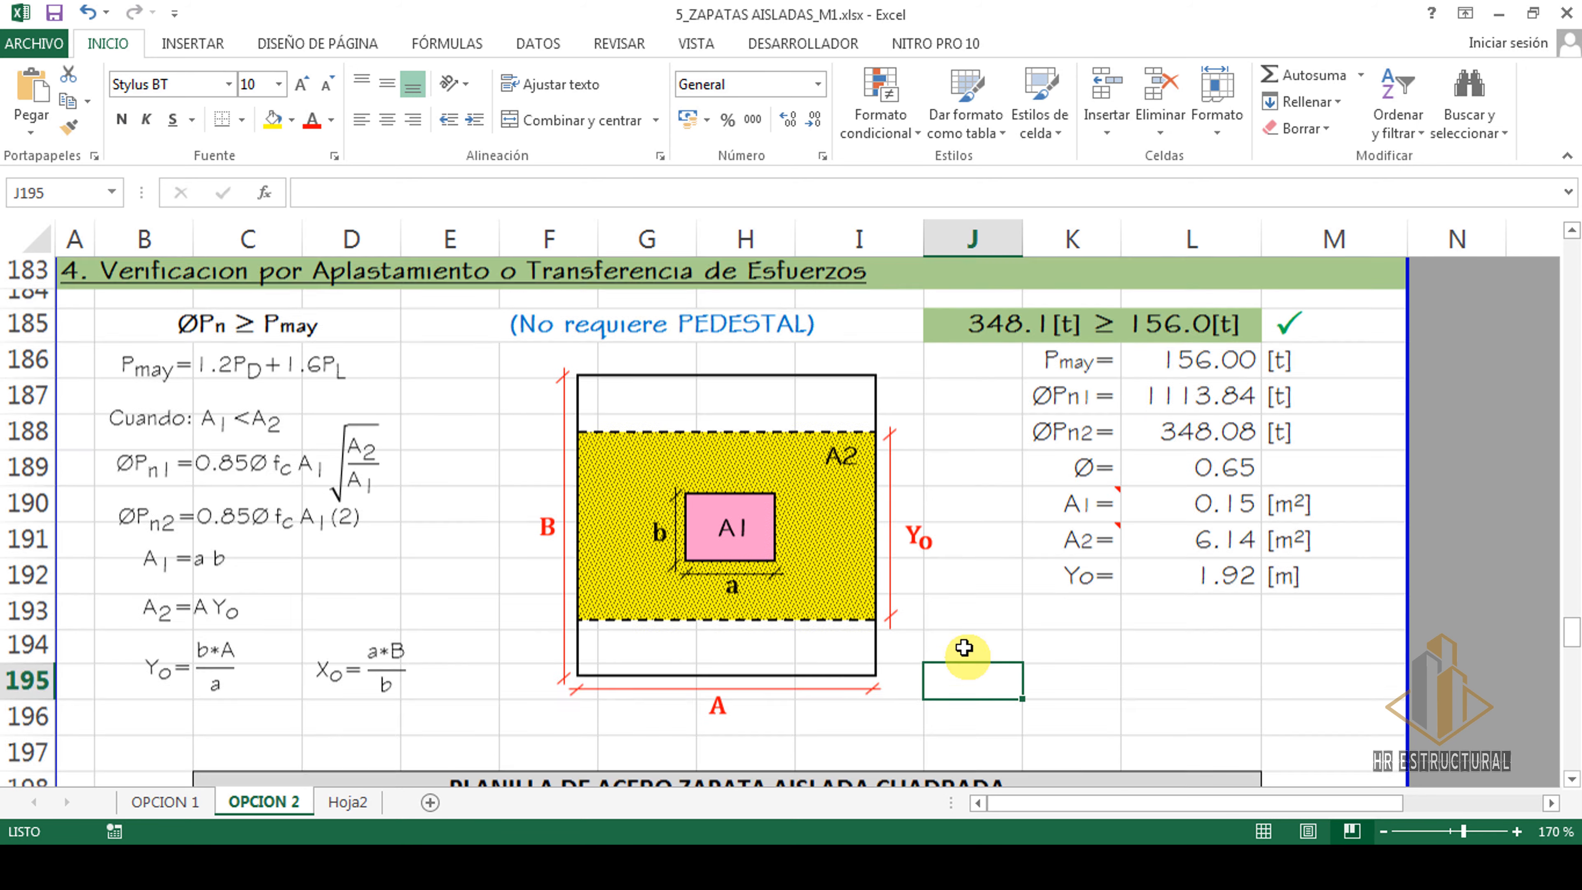
# - Review the steel schedule, the plan view and the Corte 1–1 and 2–2 details, and open the DIFERENCIA ENTRE ZAPATAS image
pyautogui.scroll(-4, 960, 624)
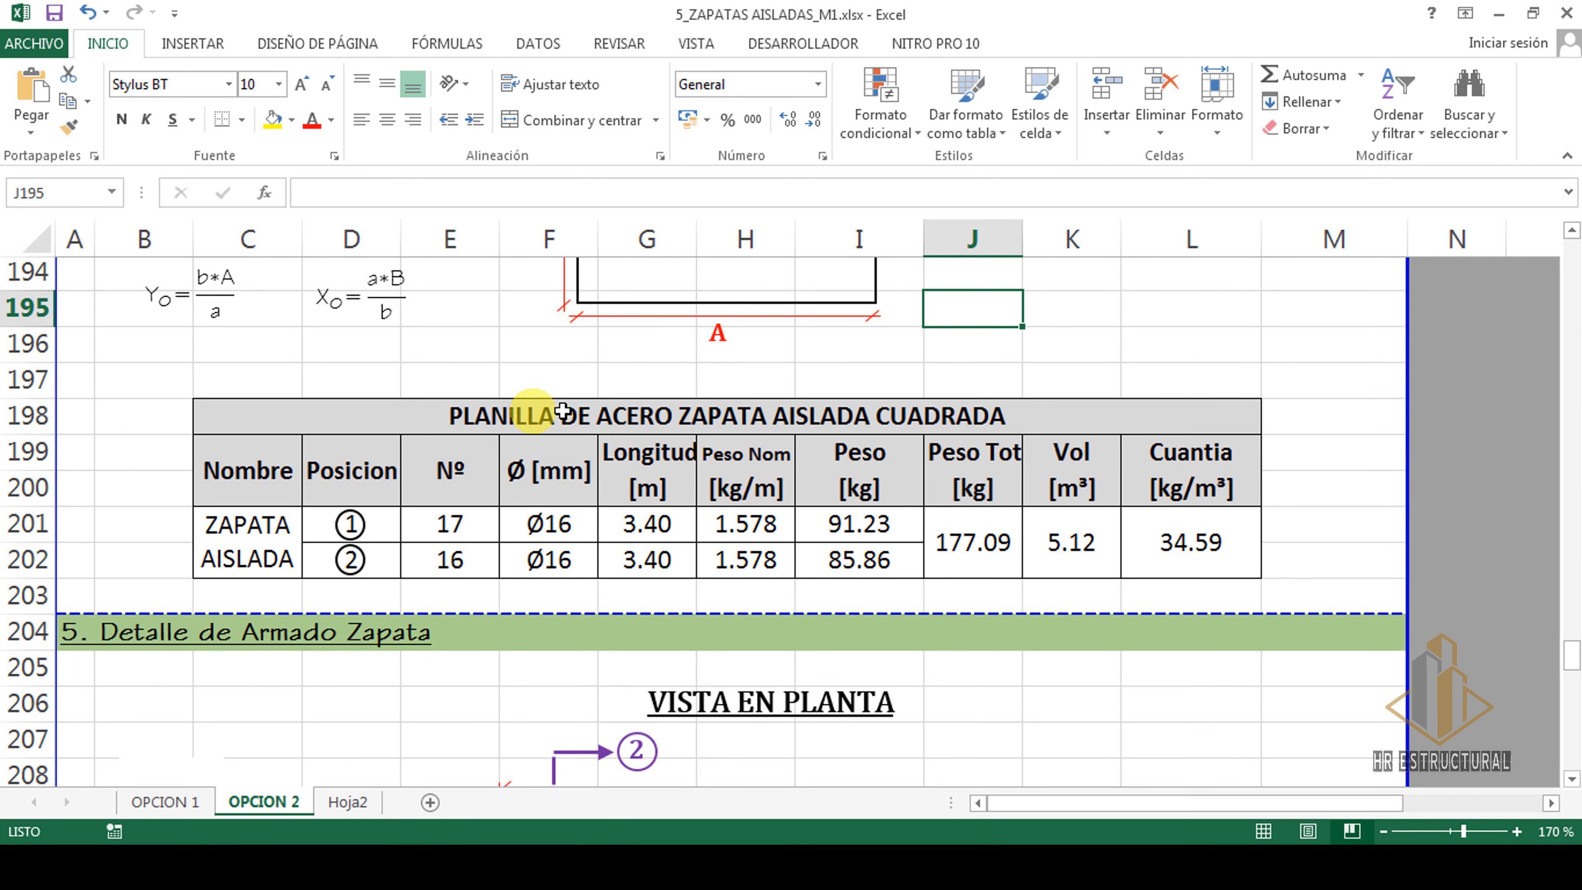
pyautogui.scroll(-3, 717, 449)
pyautogui.keyDown('ctrl'); pyautogui.scroll(-4, 872, 490); pyautogui.keyUp('ctrl')
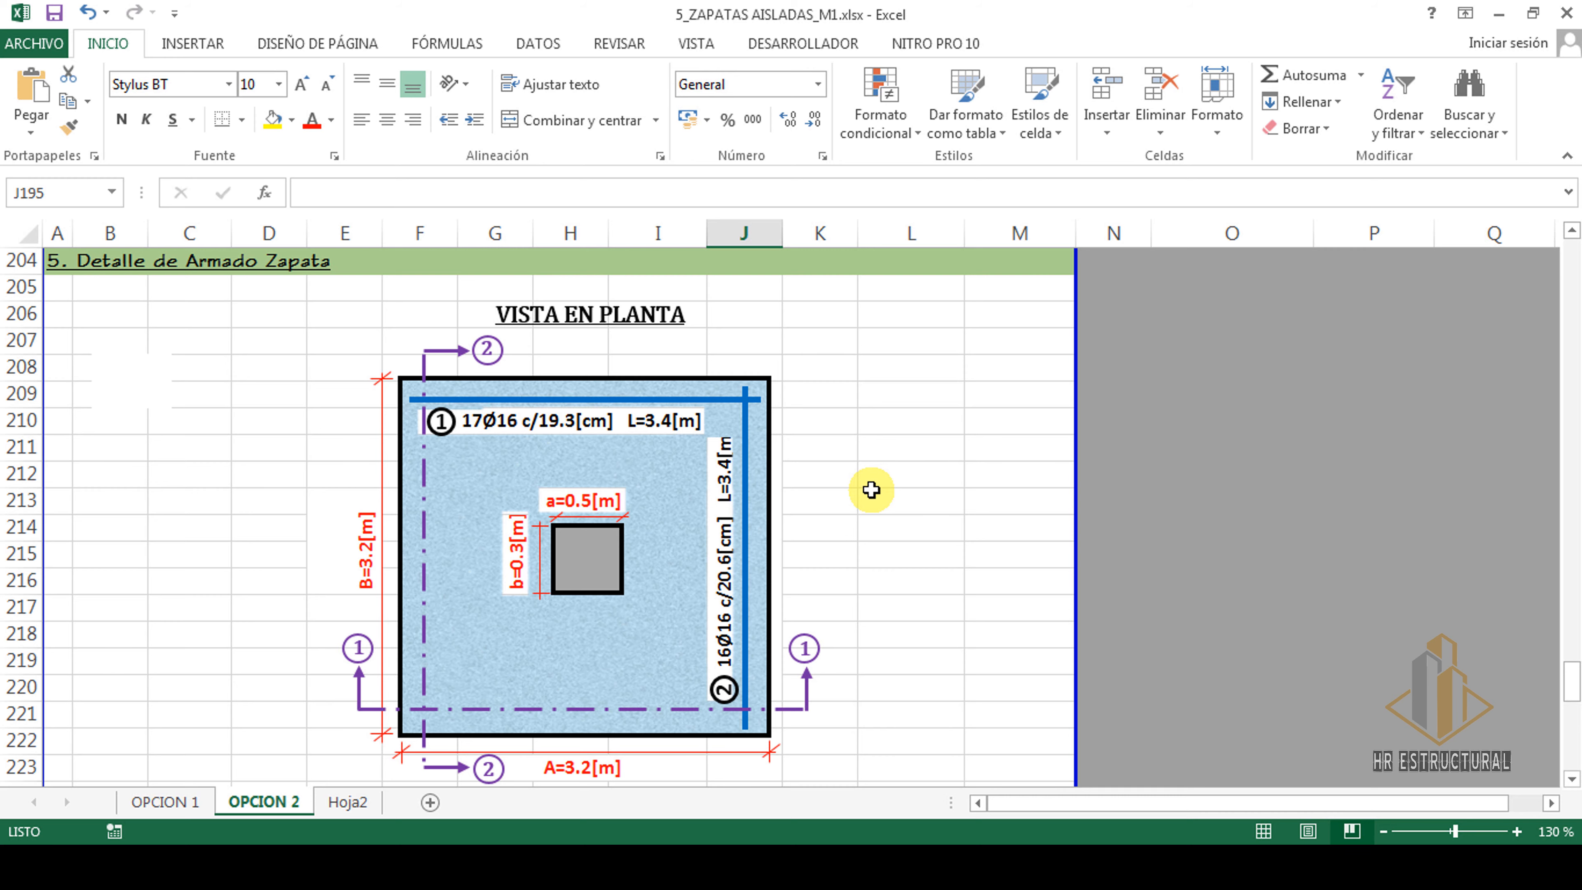
pyautogui.scroll(-3, 884, 474)
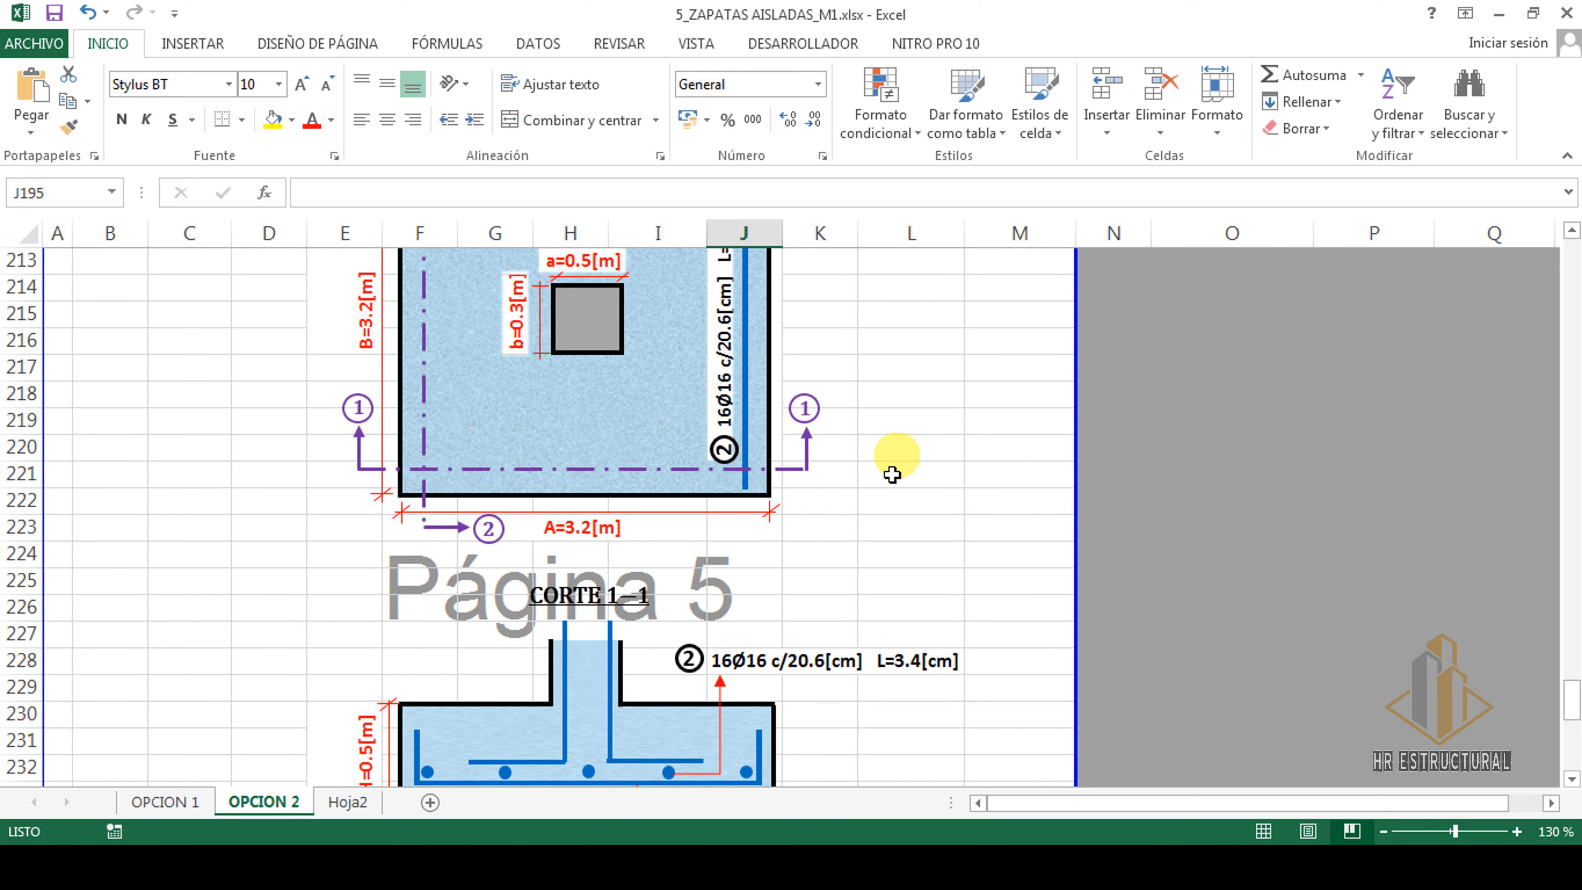
pyautogui.scroll(-1, 617, 588)
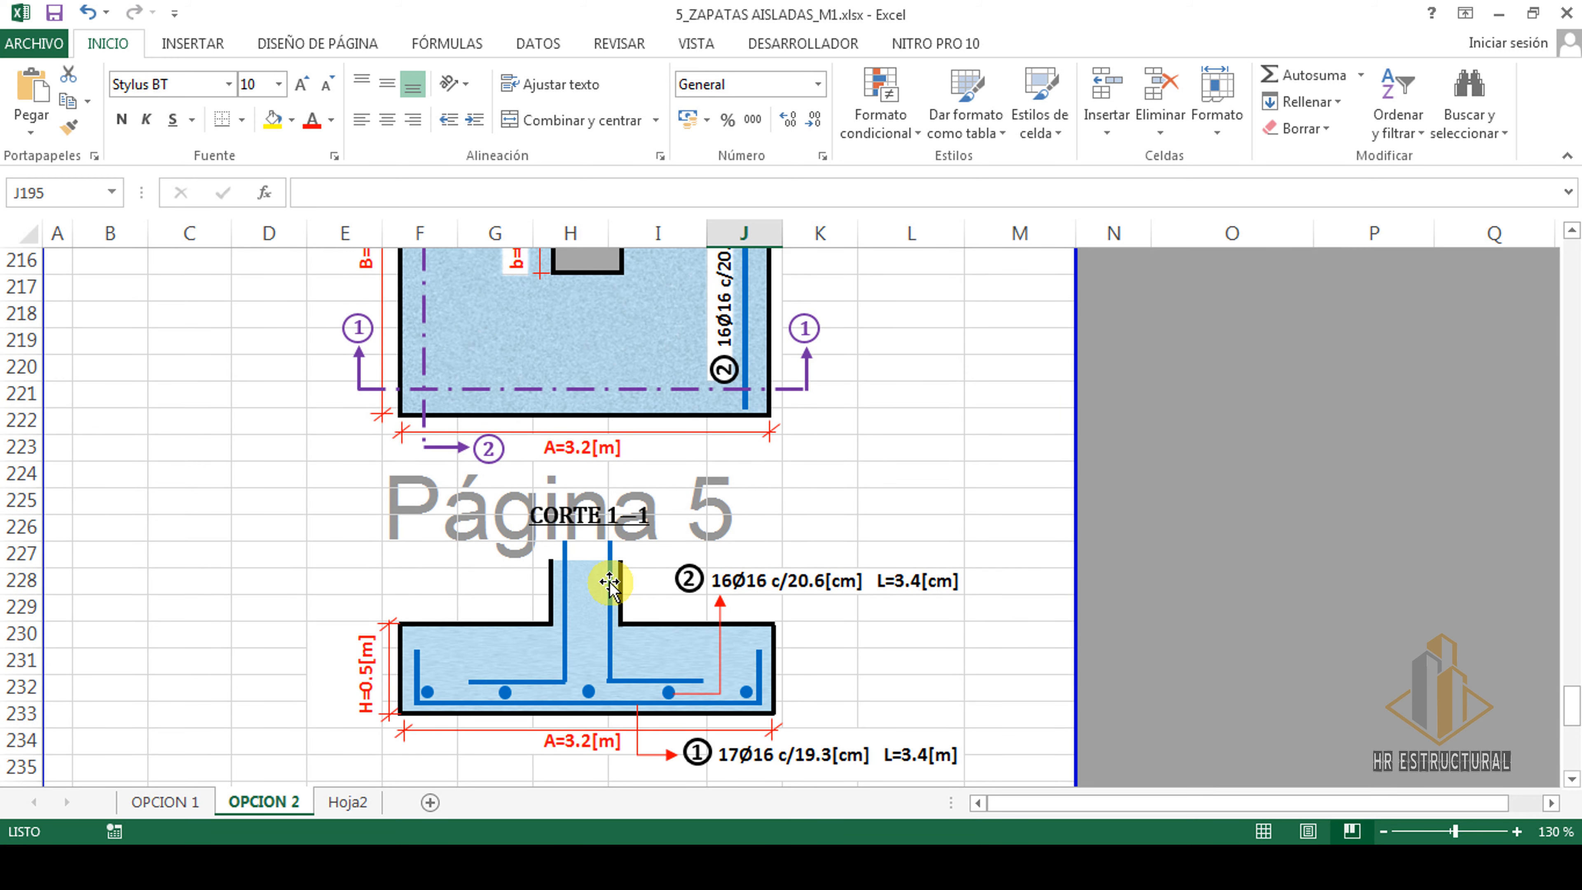
pyautogui.scroll(-4, 610, 578)
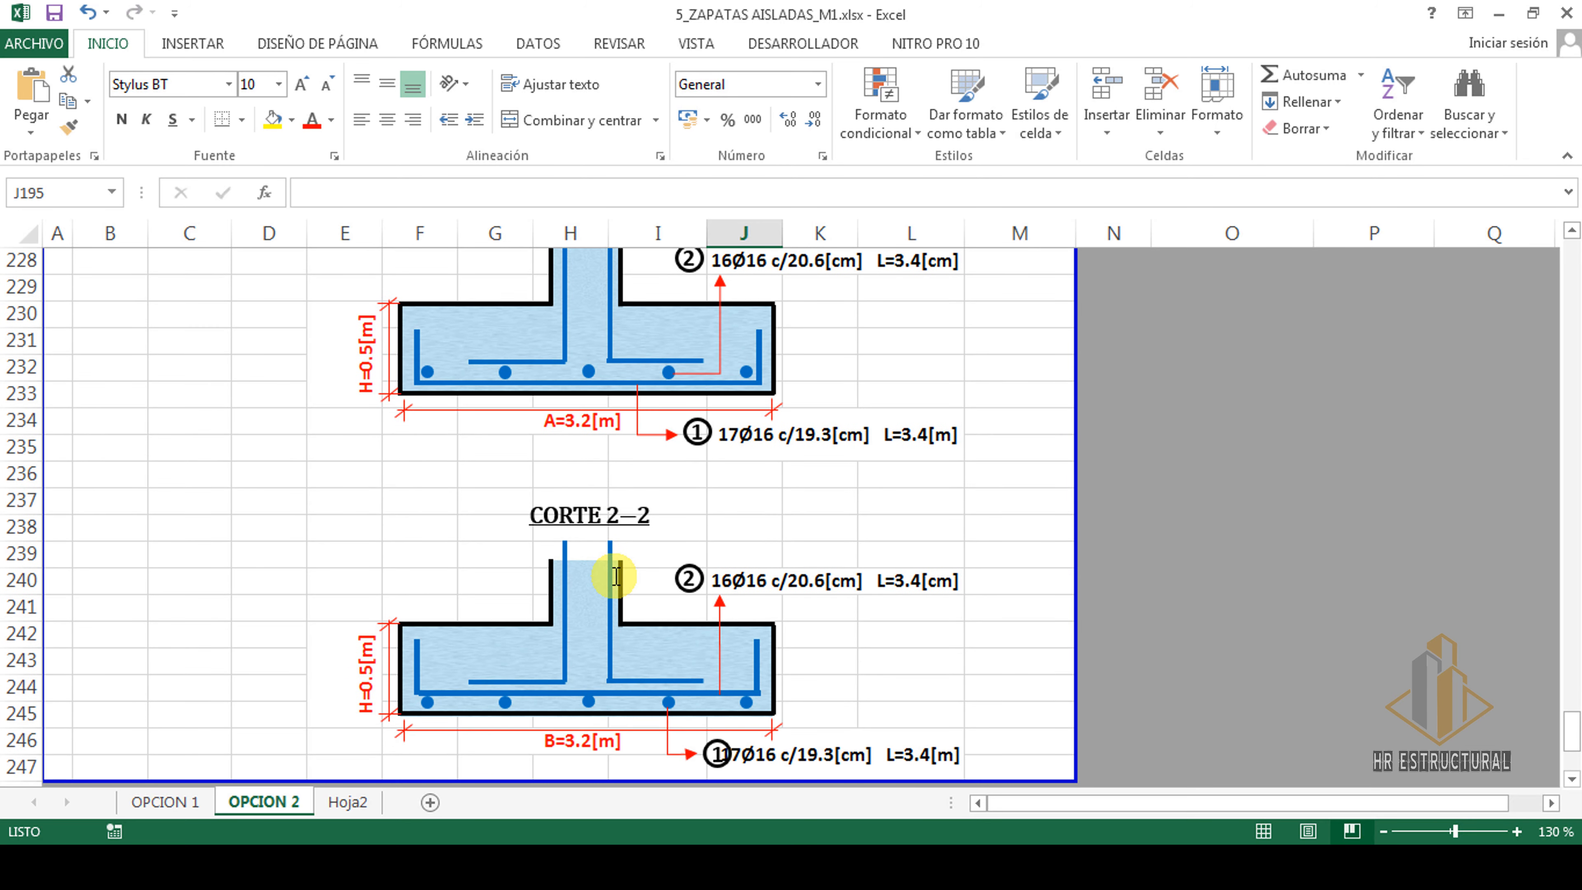
pyautogui.click(615, 576)
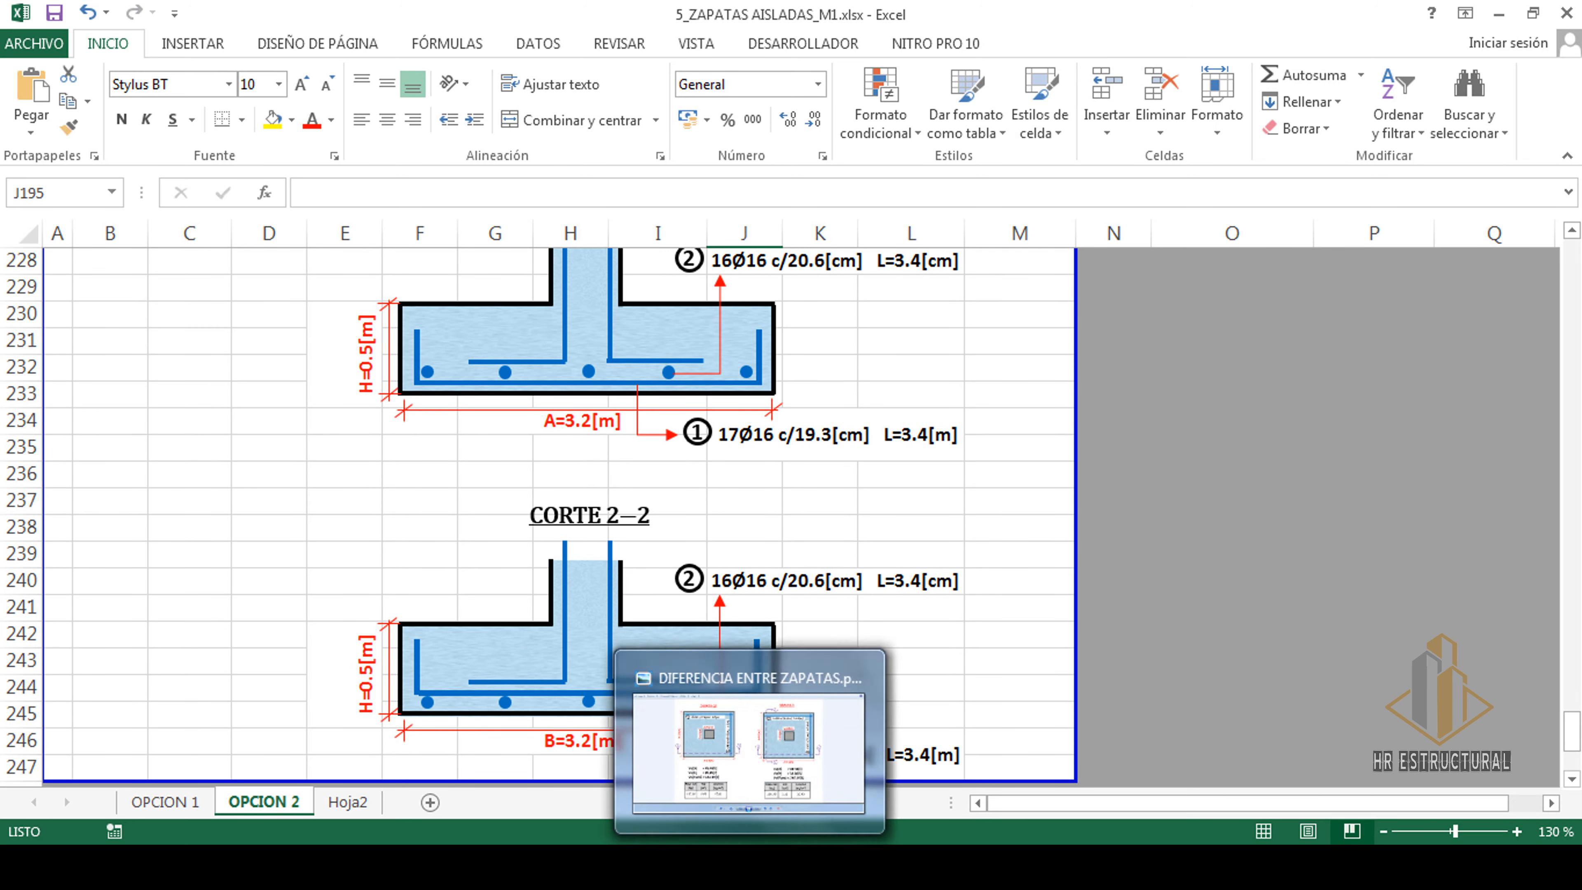
pyautogui.click(748, 742)
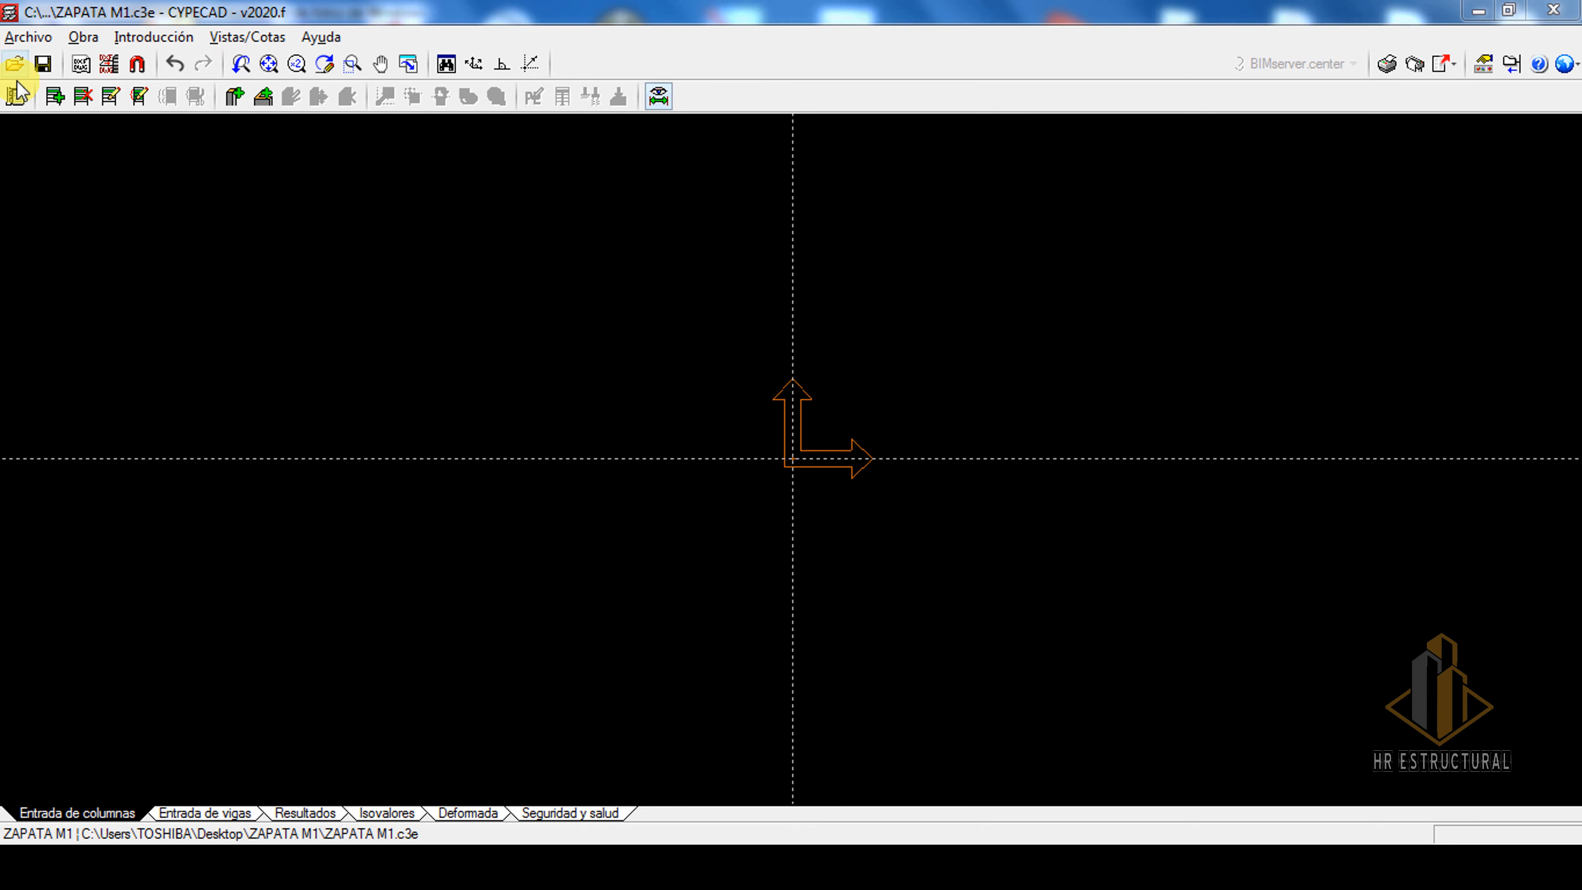
# - In CYPECAD, open the general data of ZAPATA M1 and inspect the fc=210 [kg/cm2] concrete definition in the user library
pyautogui.click(16, 96)
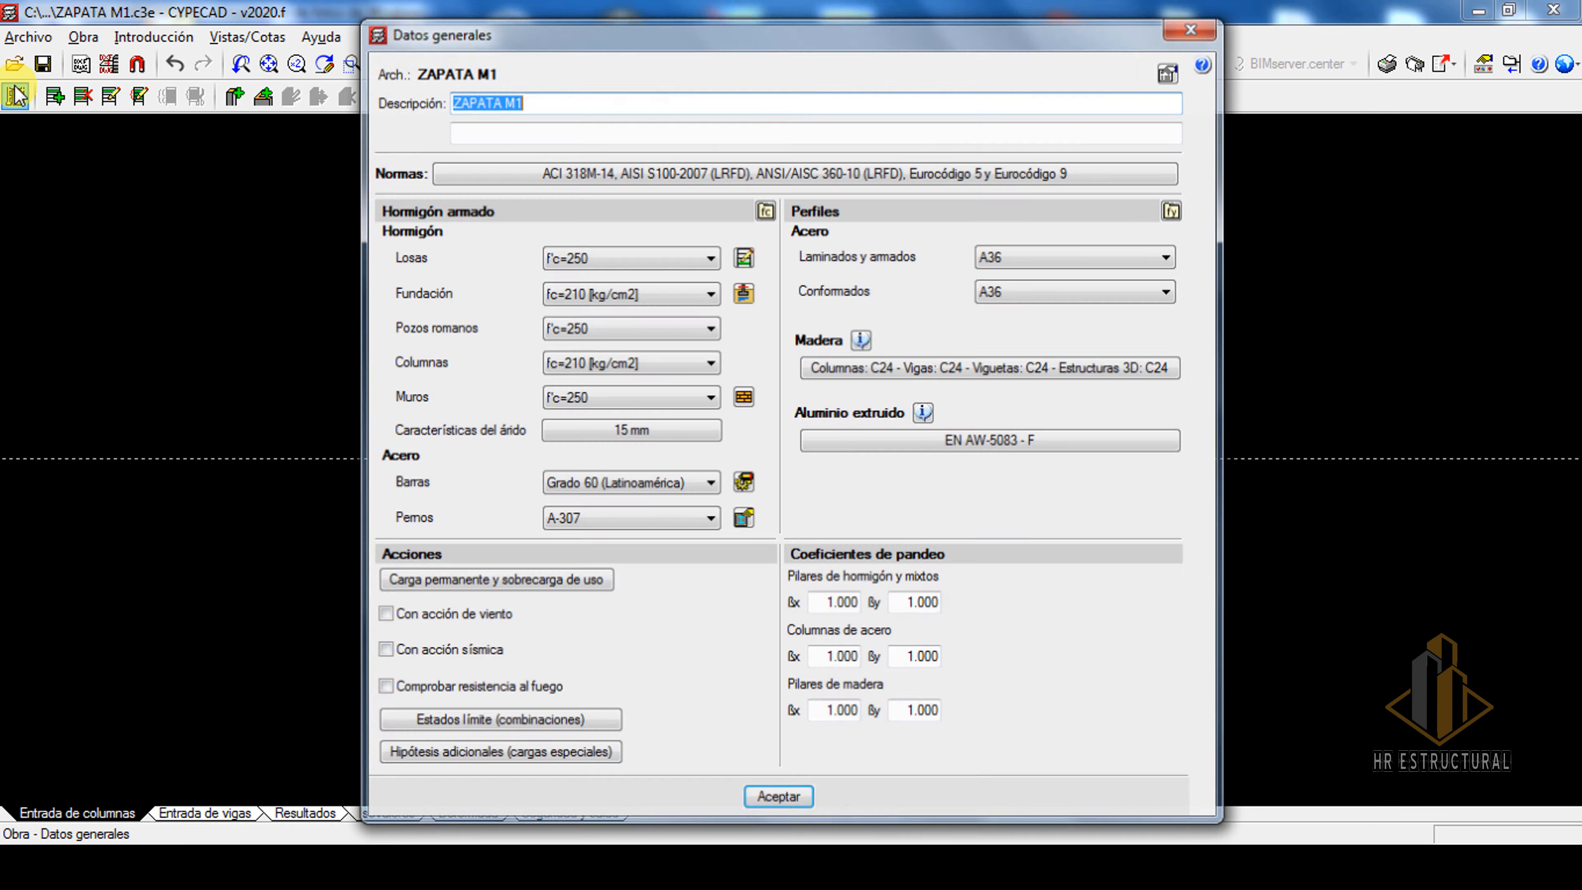
pyautogui.click(765, 210)
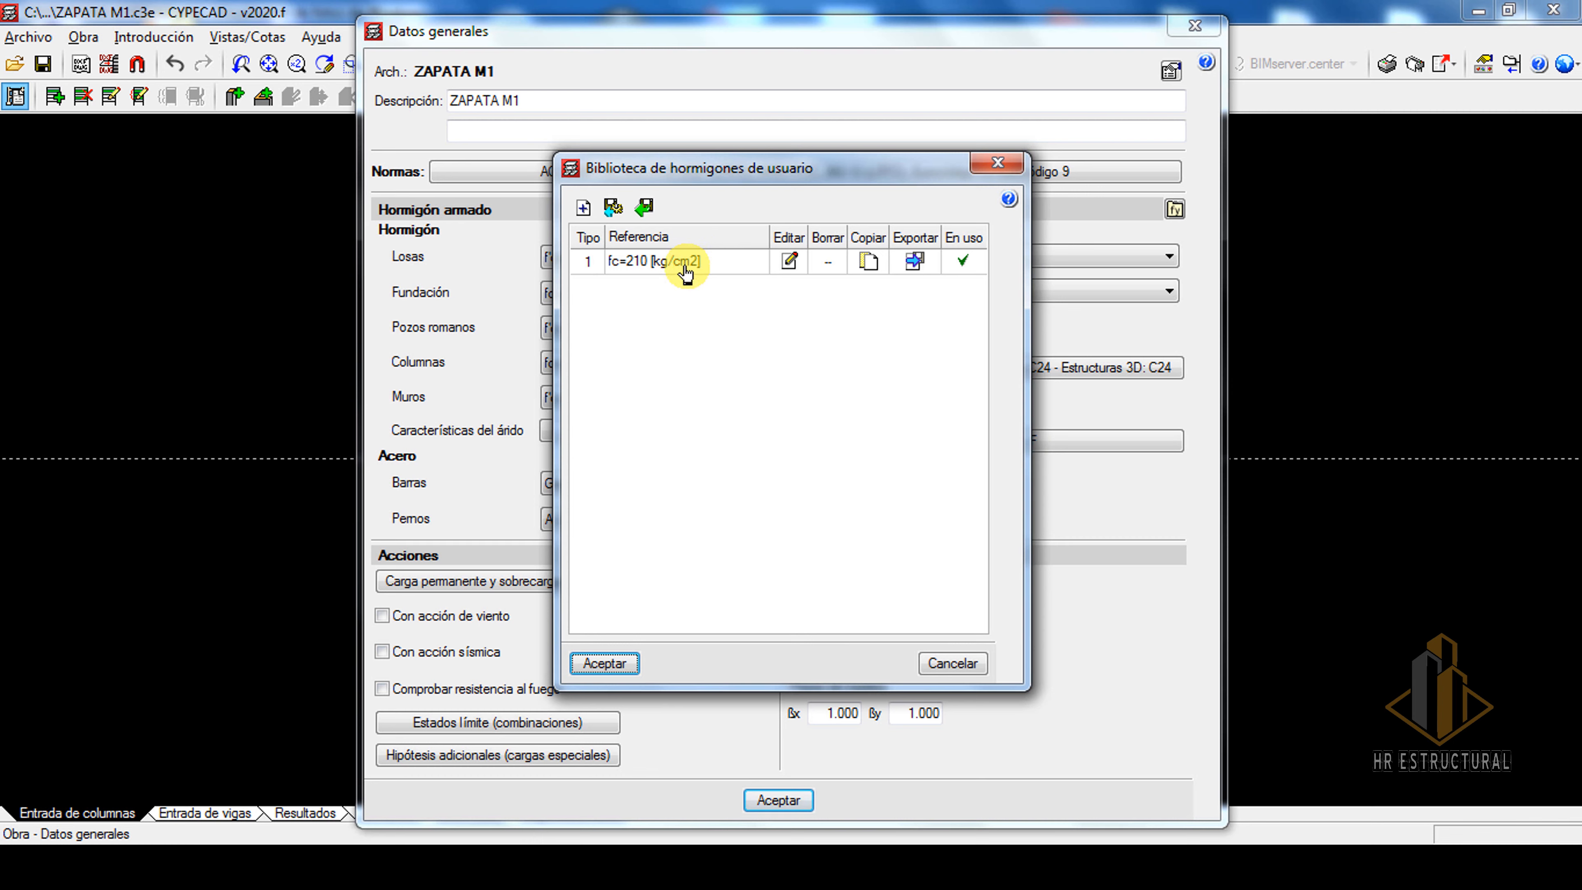
pyautogui.click(789, 260)
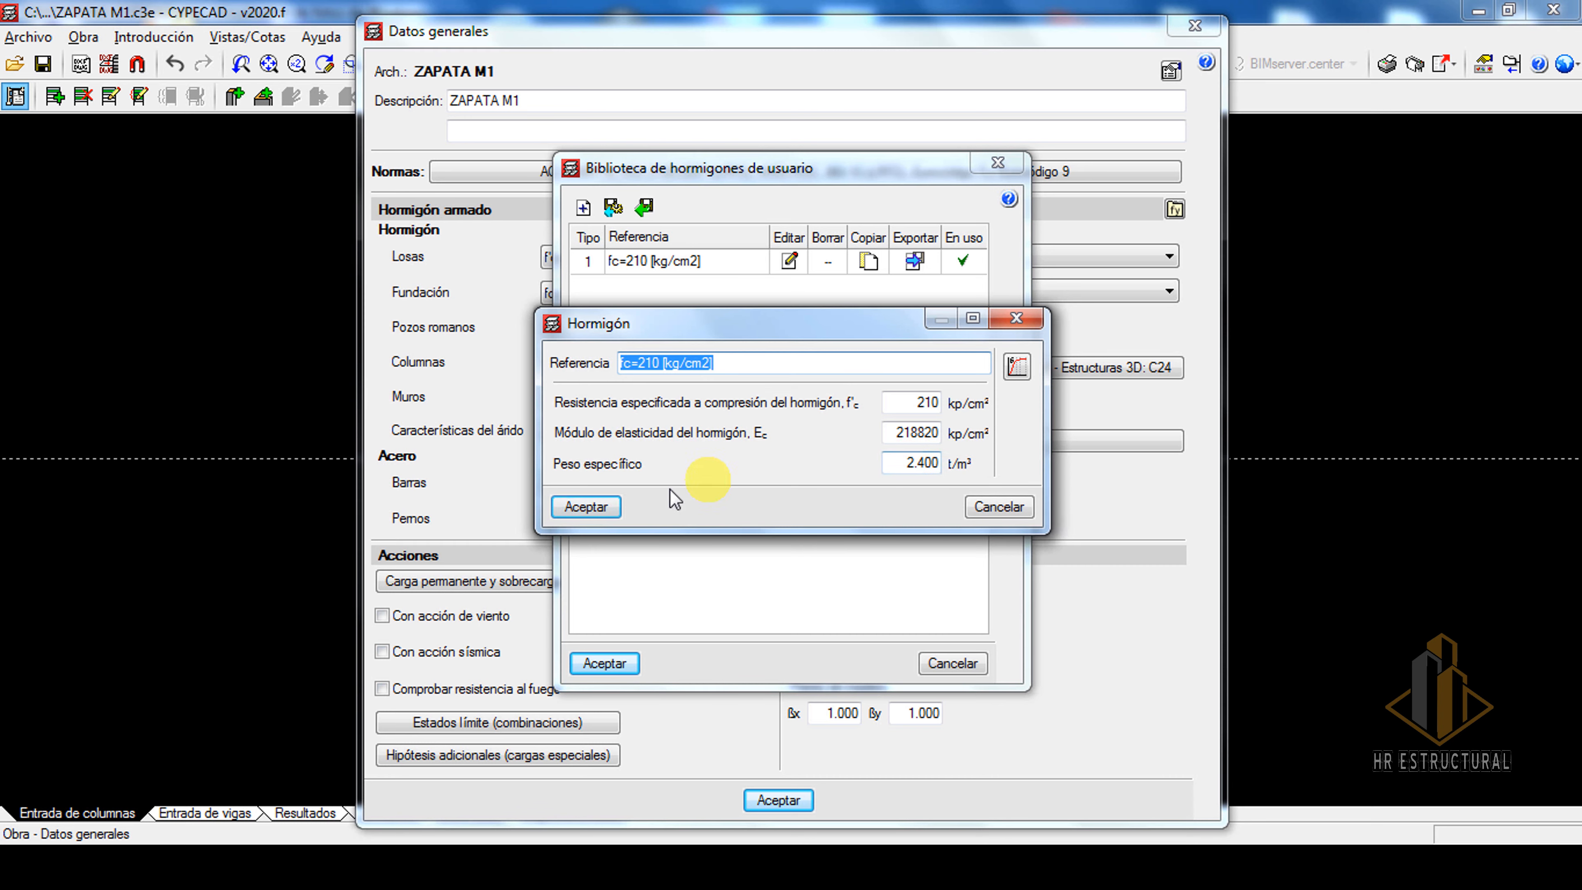
pyautogui.click(586, 506)
pyautogui.click(604, 663)
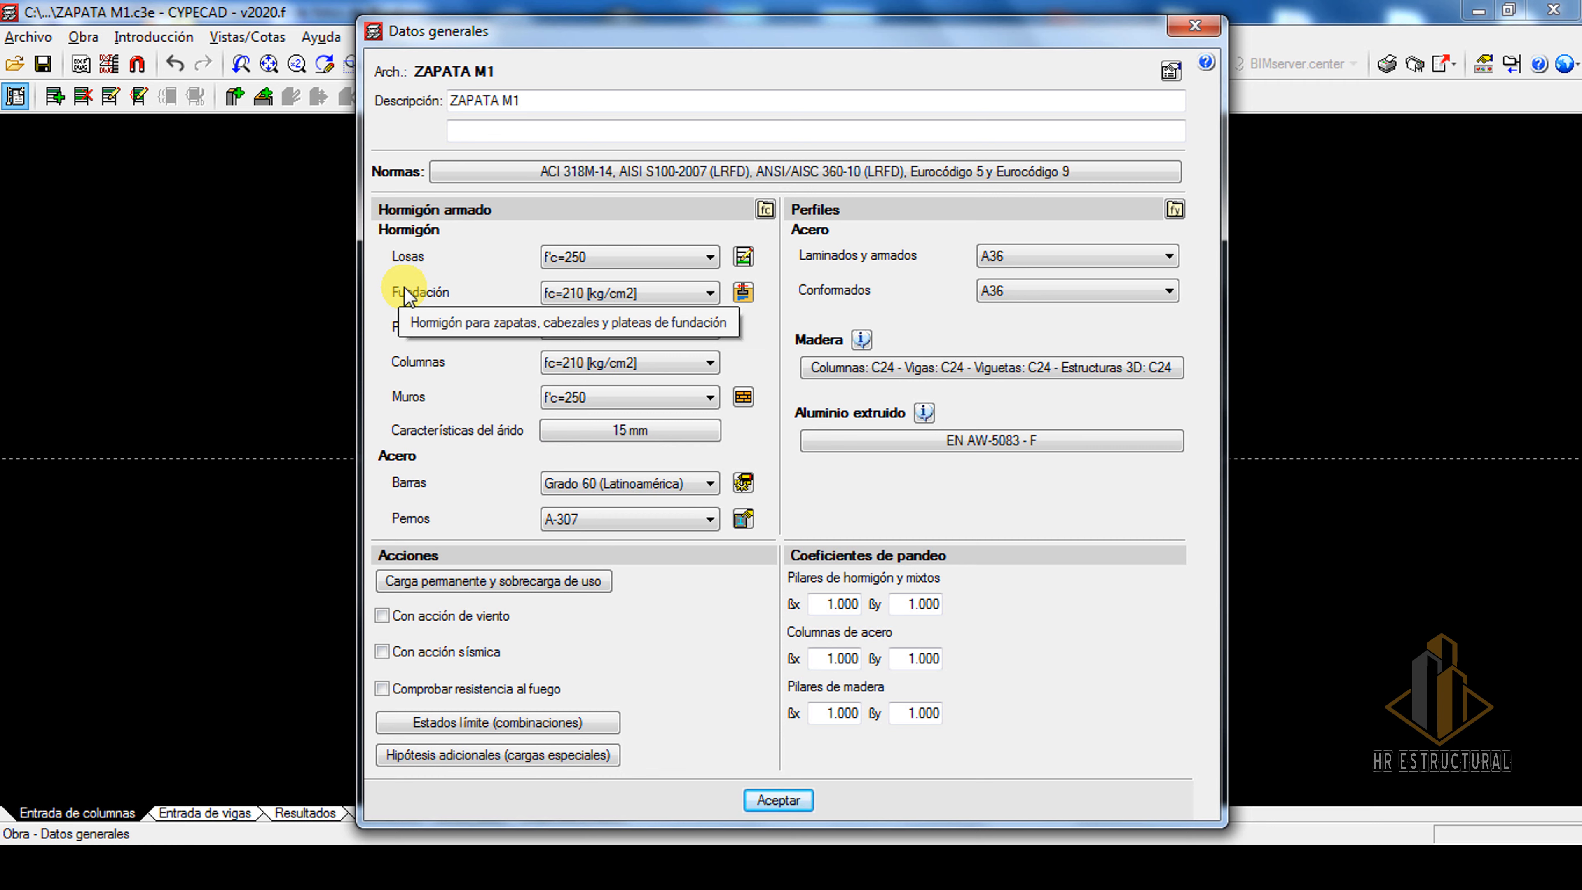
# - Review the foundation soil pressure settings in the general data and the floor and foundation levels
pyautogui.click(744, 292)
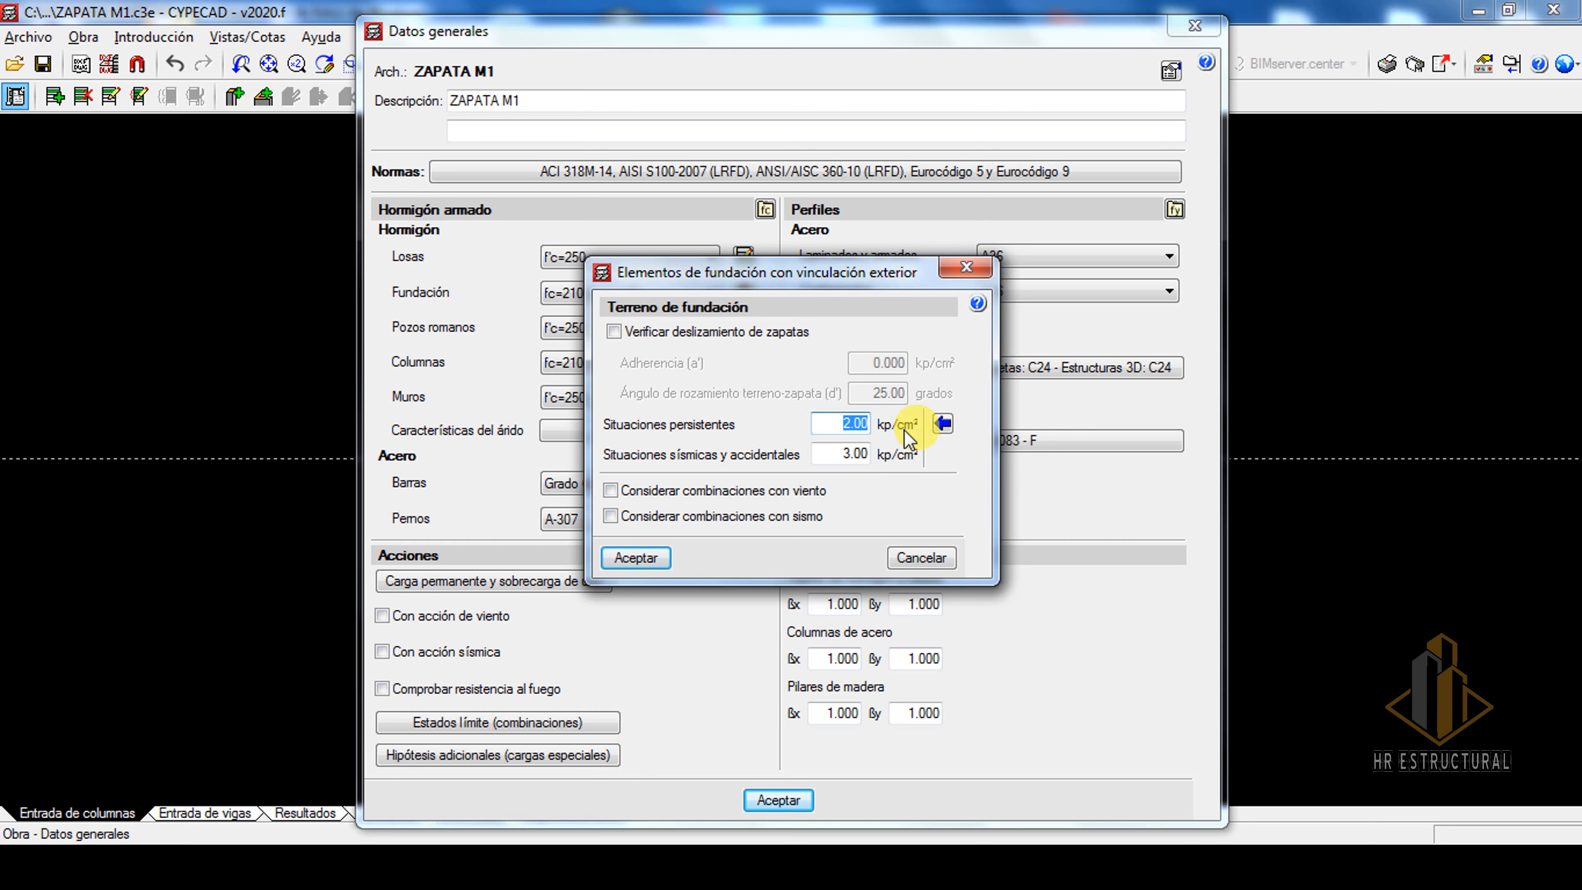
pyautogui.click(635, 557)
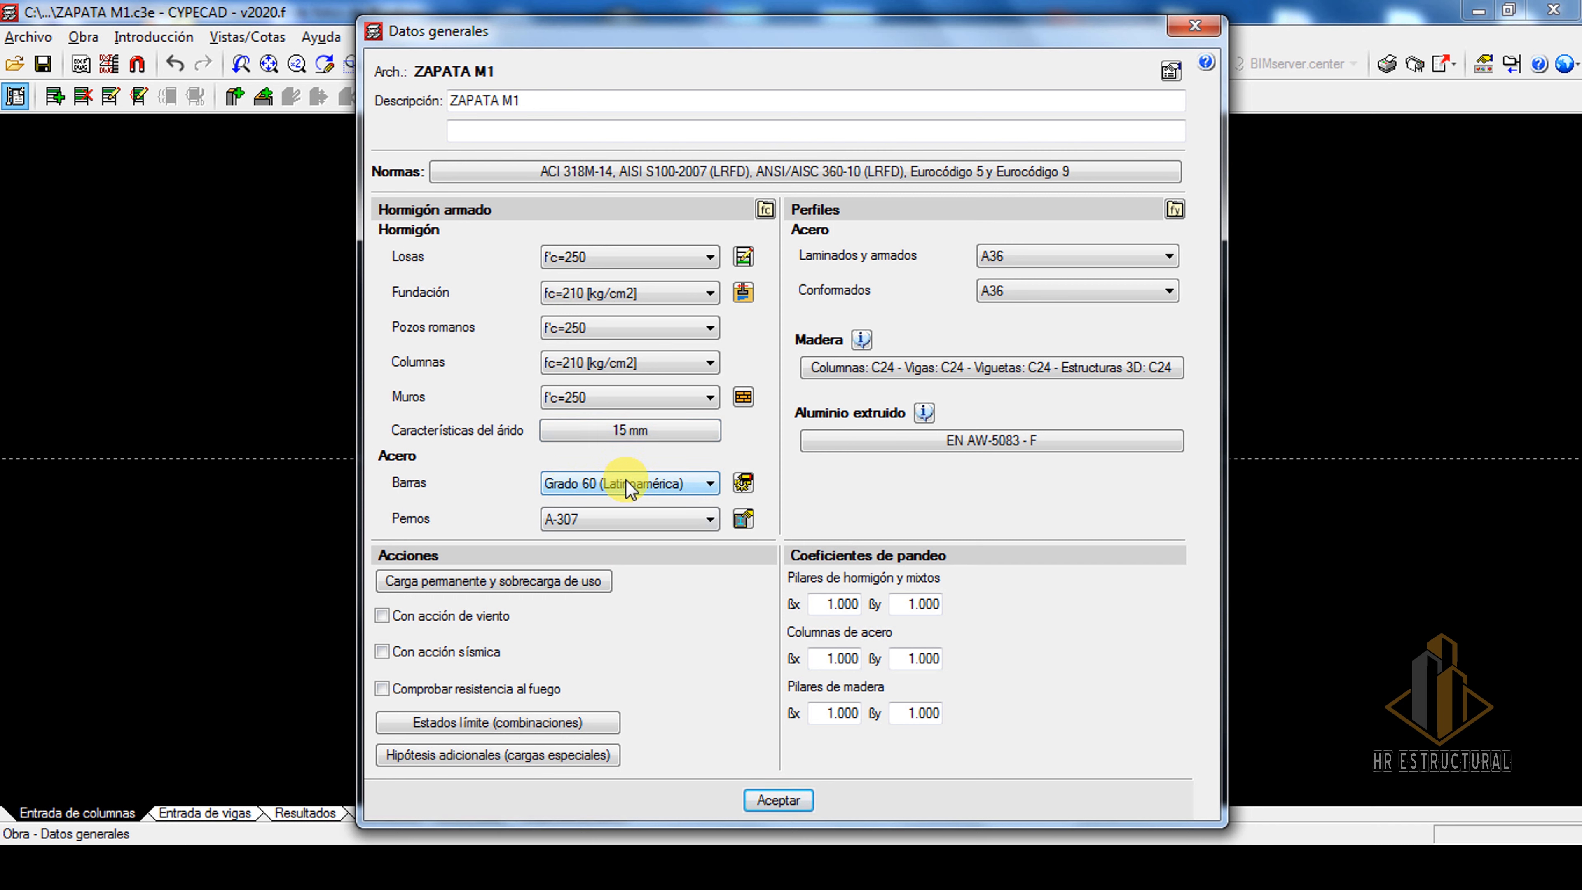
pyautogui.click(766, 800)
pyautogui.click(757, 497)
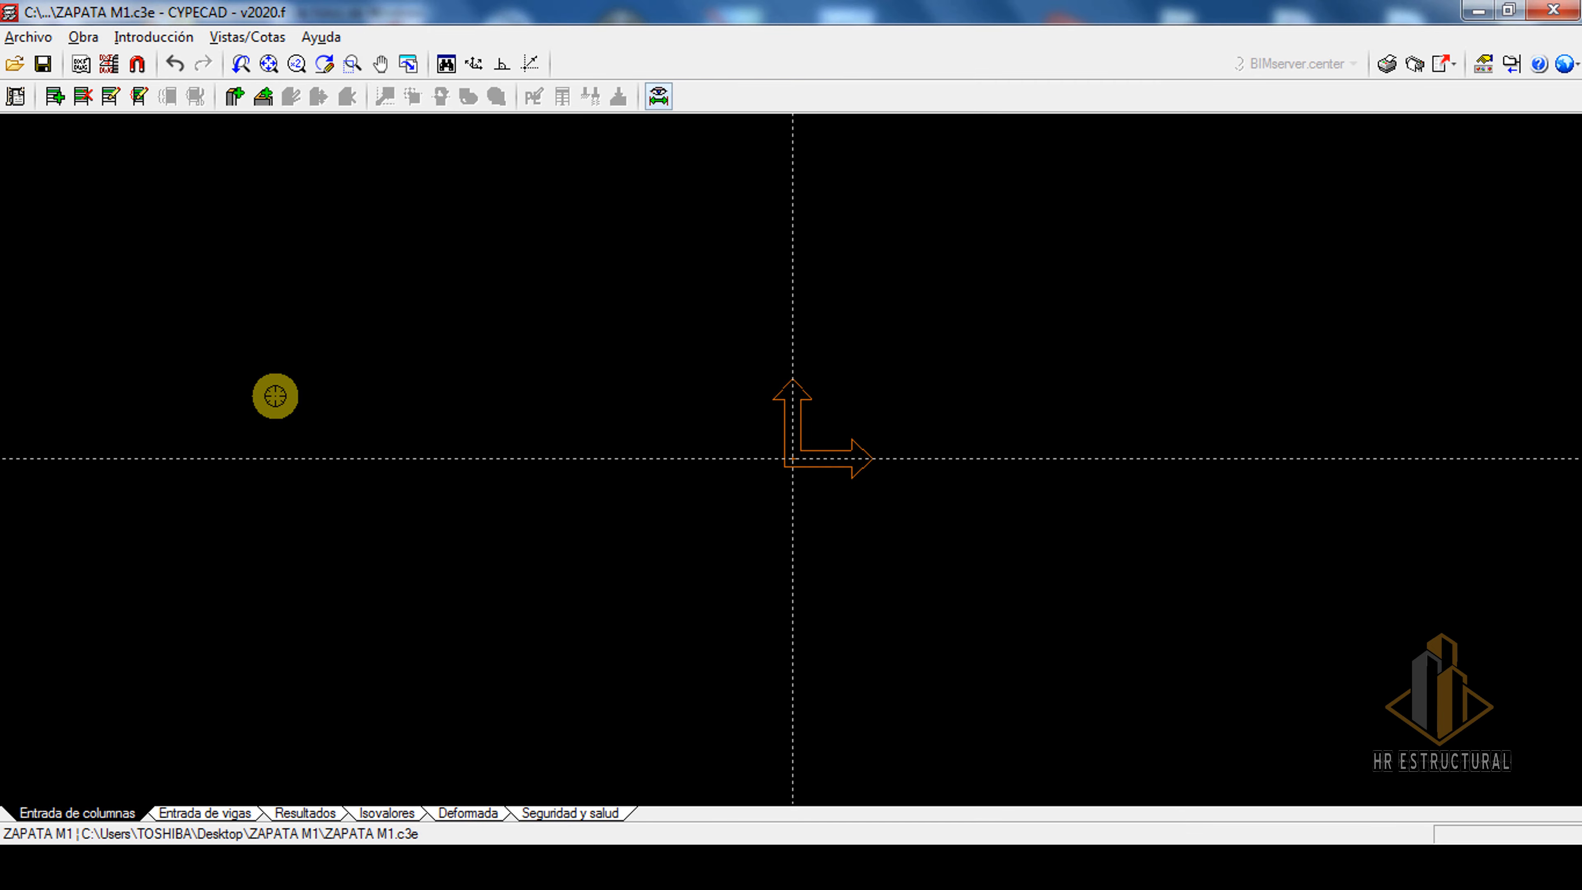
pyautogui.click(111, 96)
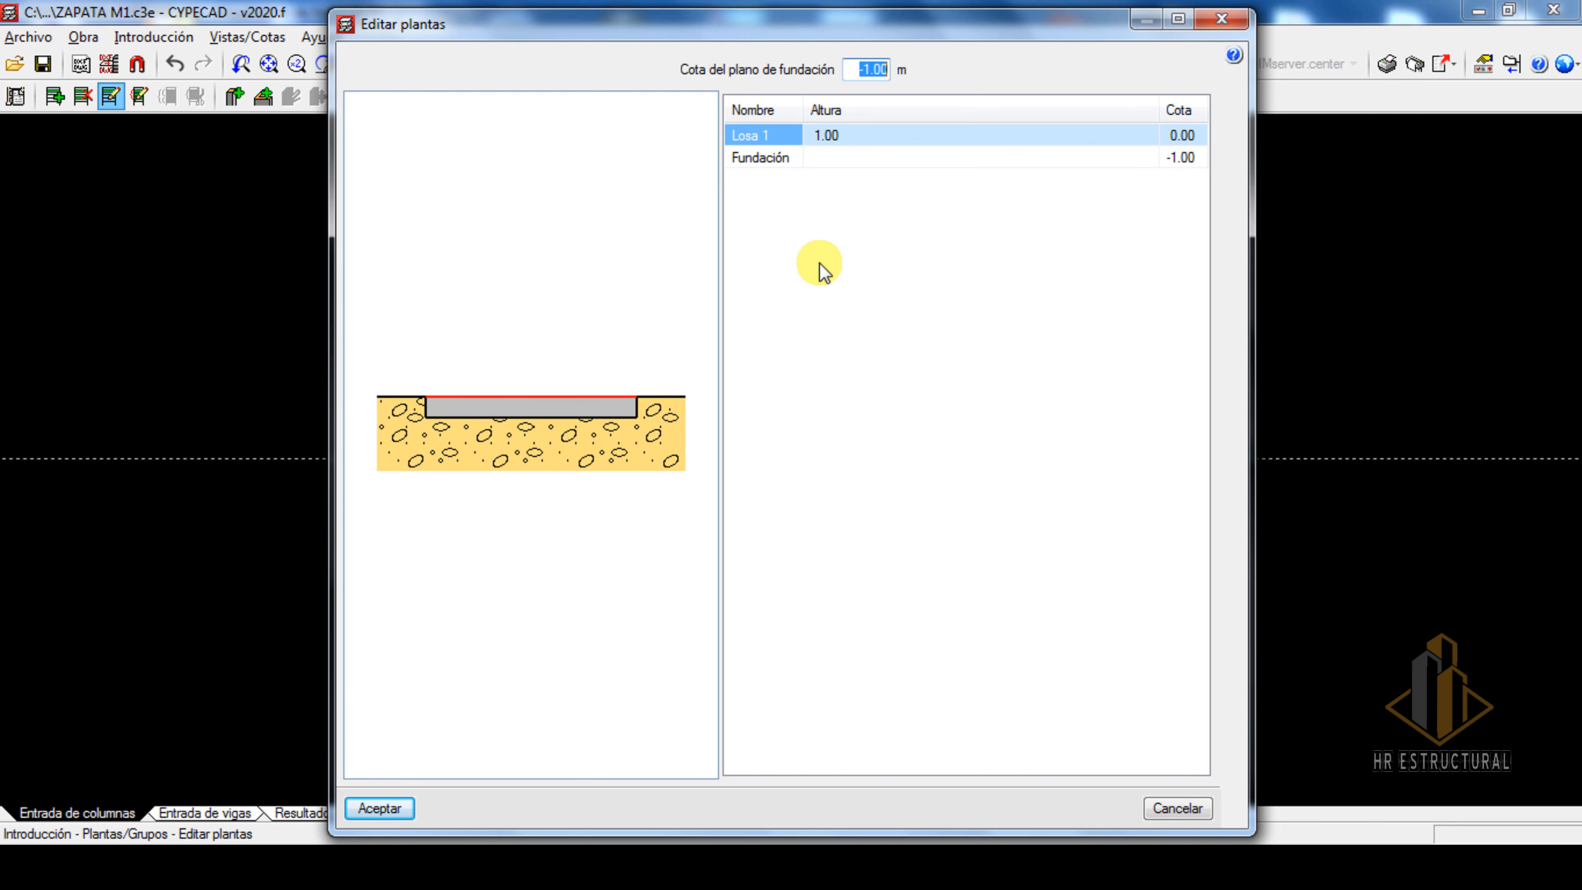
pyautogui.click(380, 808)
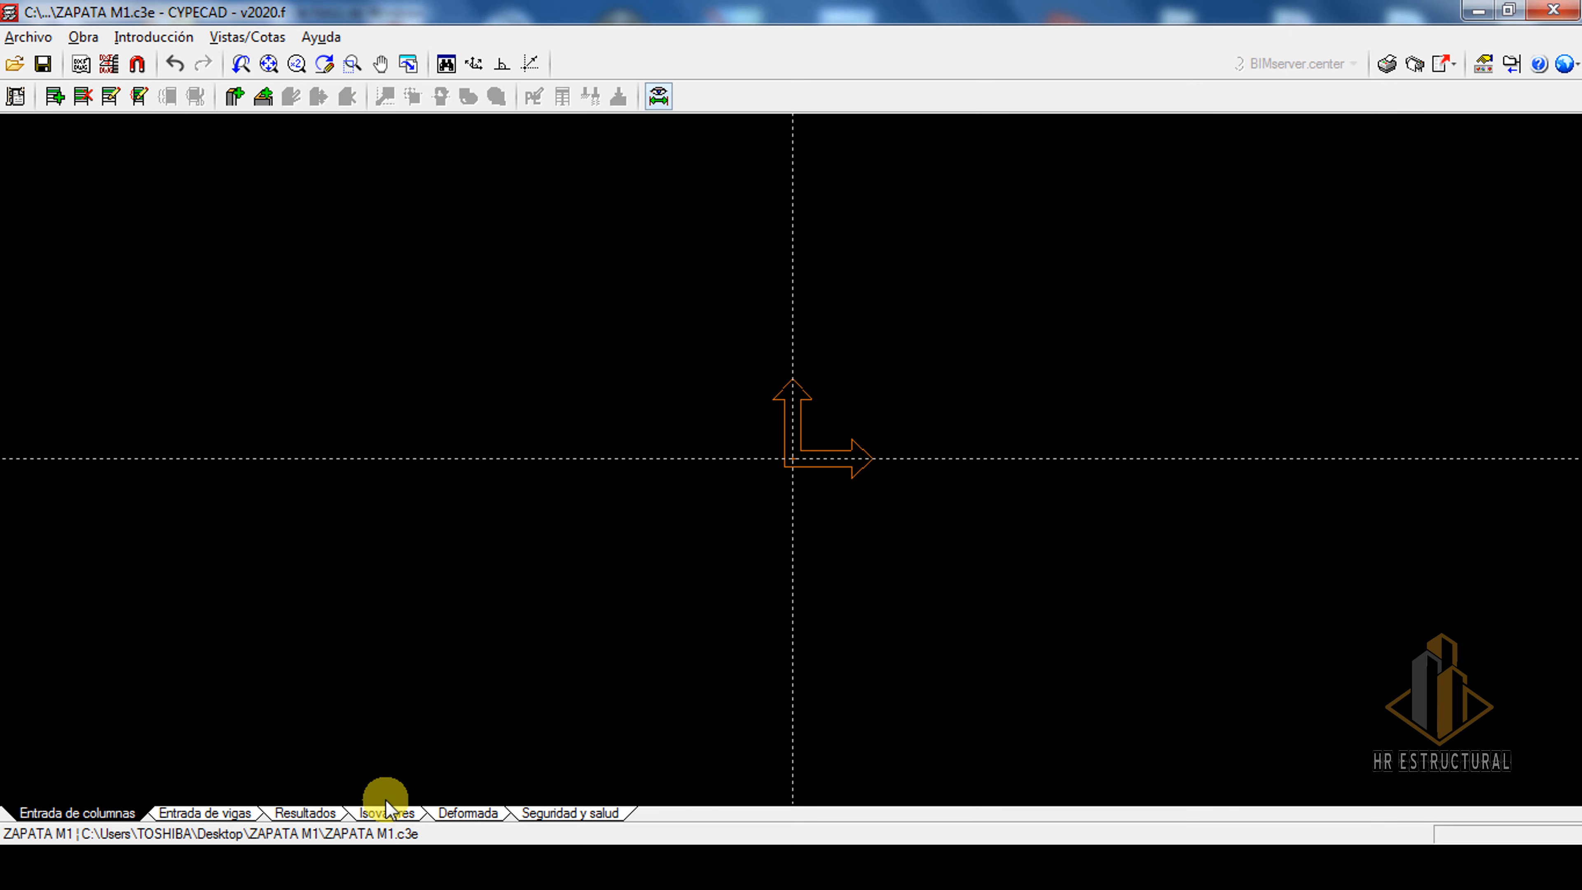
# - Create column C1 with exterior fixity, 50 cm wide in X and 30 cm in Y, centred on the origin
pyautogui.click(234, 96)
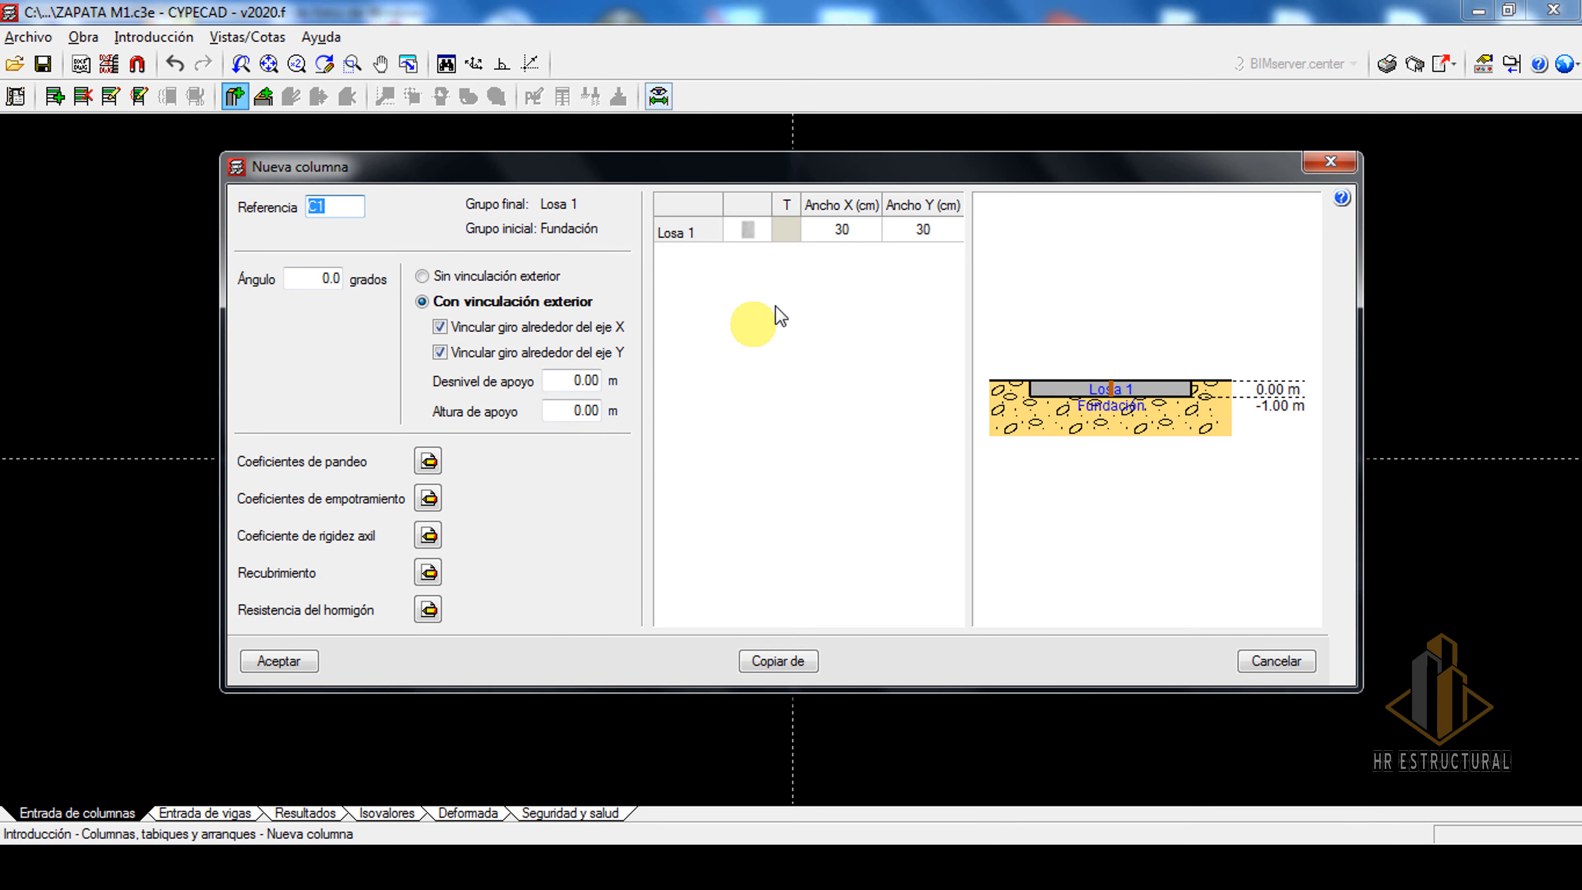
pyautogui.click(841, 229)
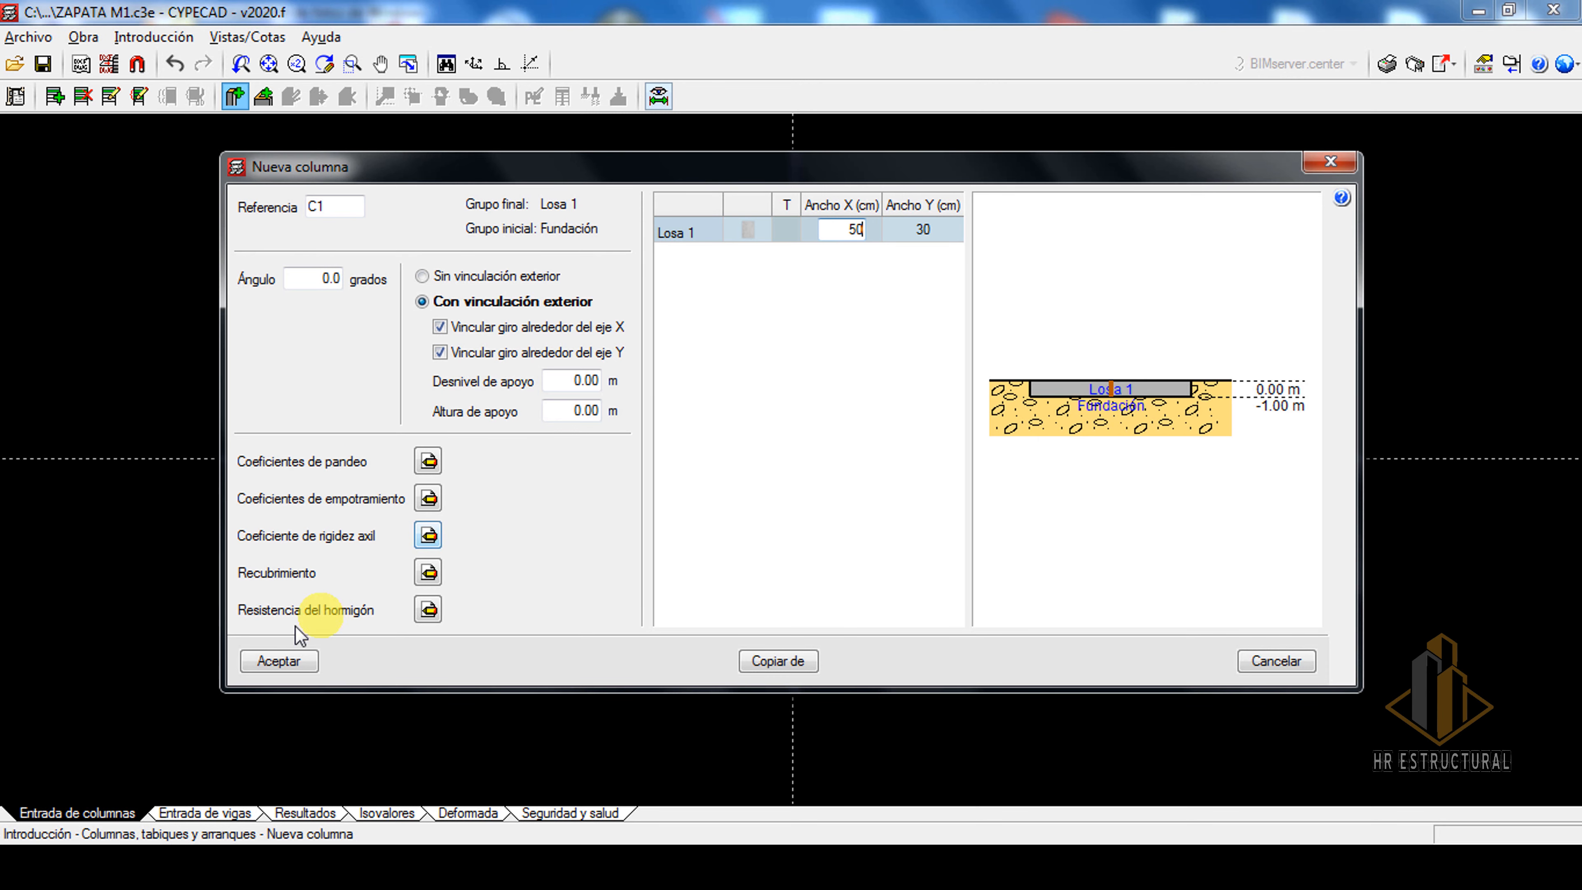
pyautogui.click(278, 659)
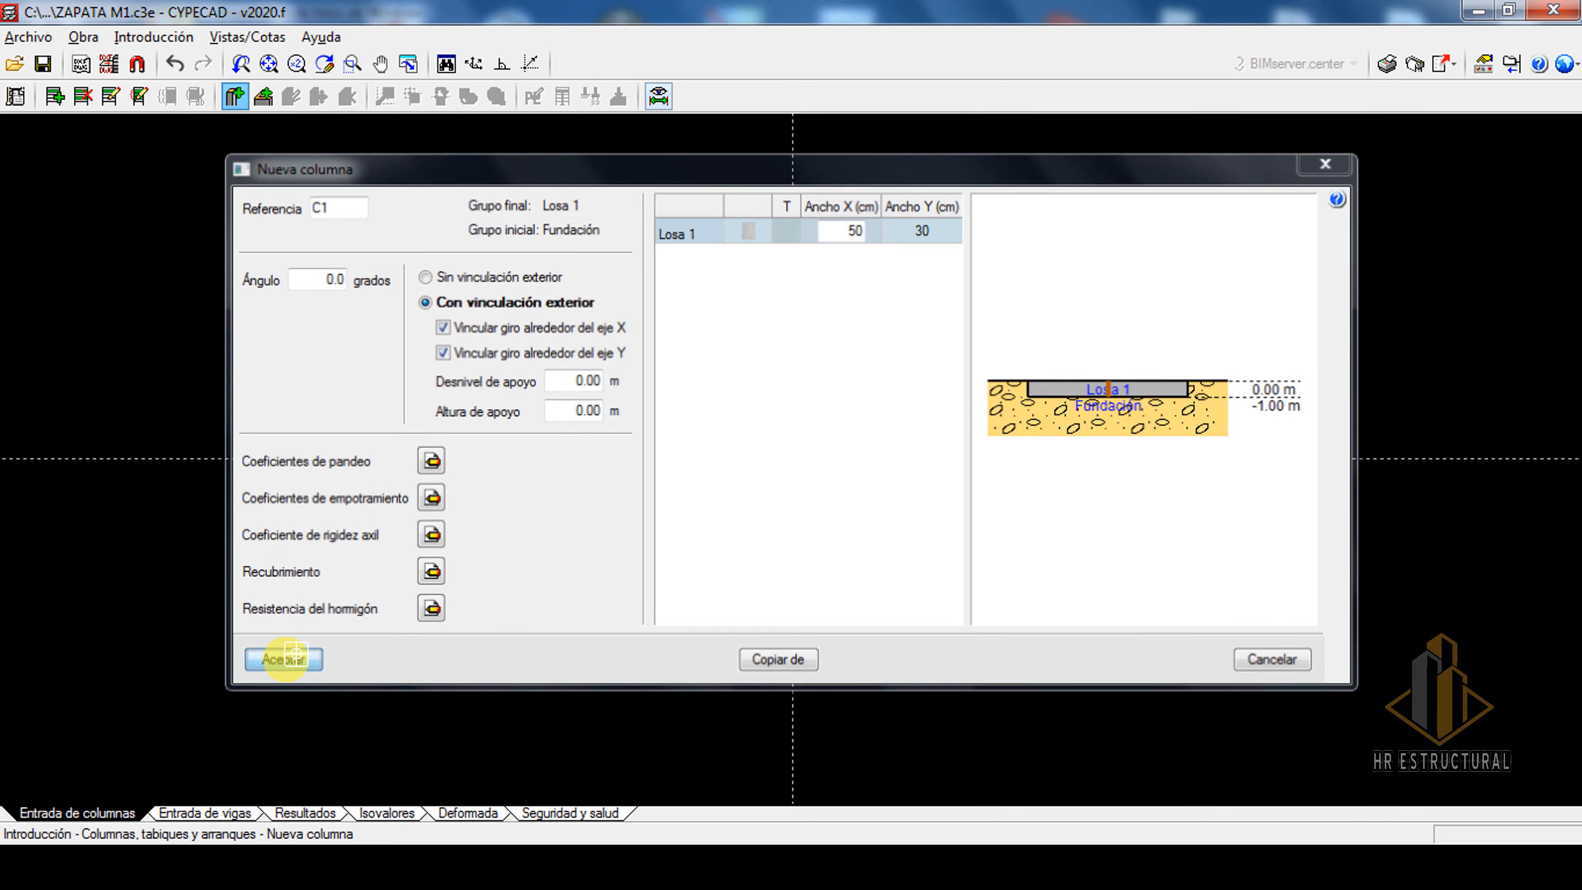
pyautogui.click(791, 457)
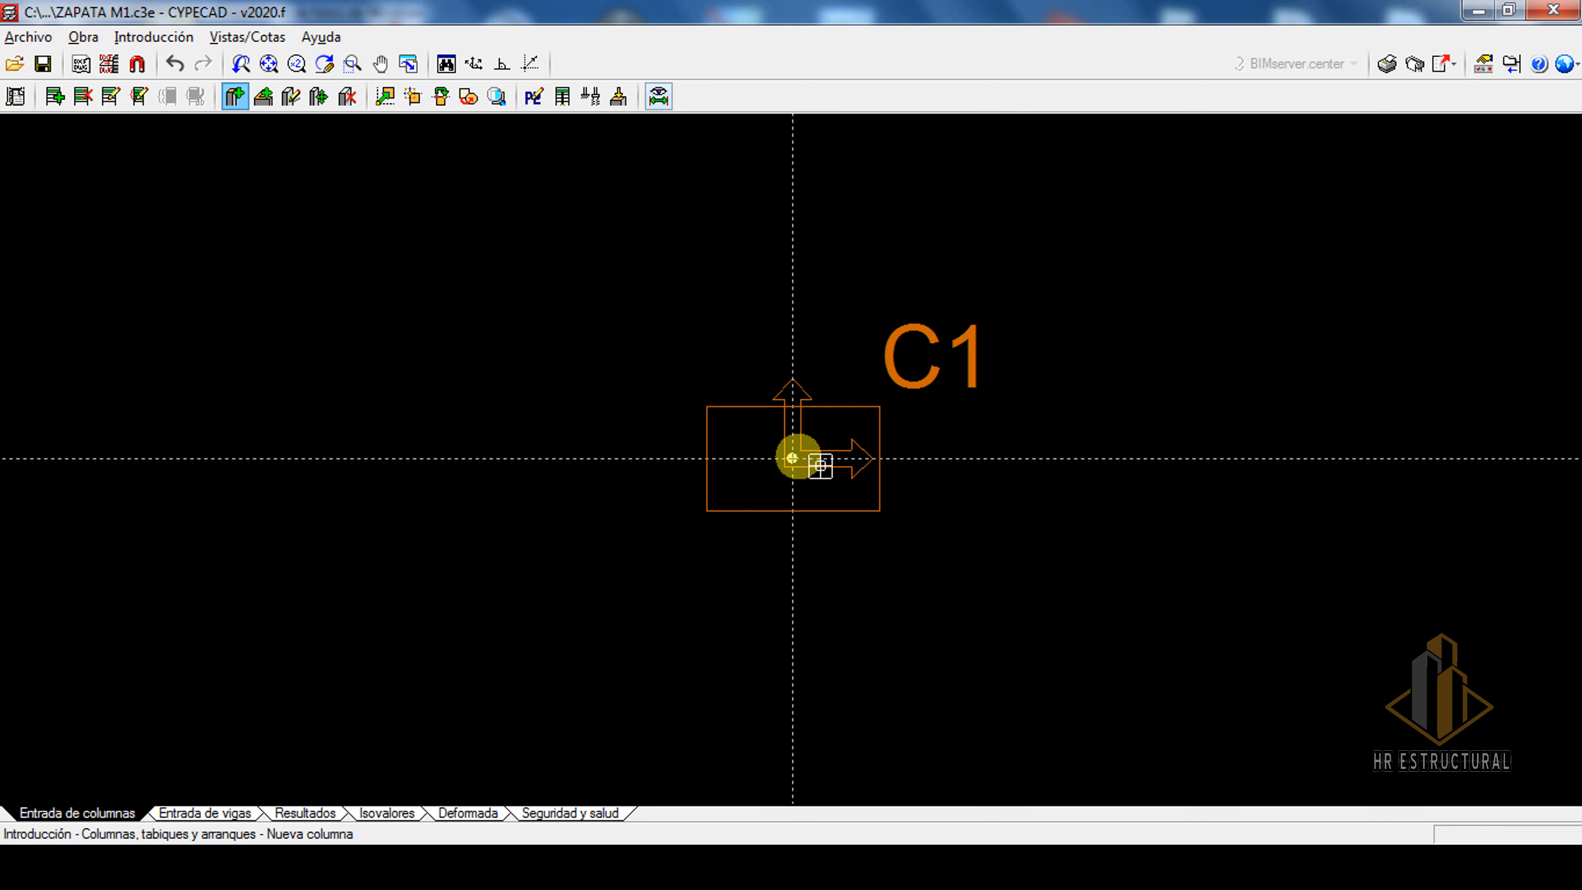
# - Enter axial head loads N on column C1: 50 t for Peso propio, 40 t for Cargas permanentes and 30 t for Sobrecarga de uso
pyautogui.click(618, 99)
pyautogui.click(802, 506)
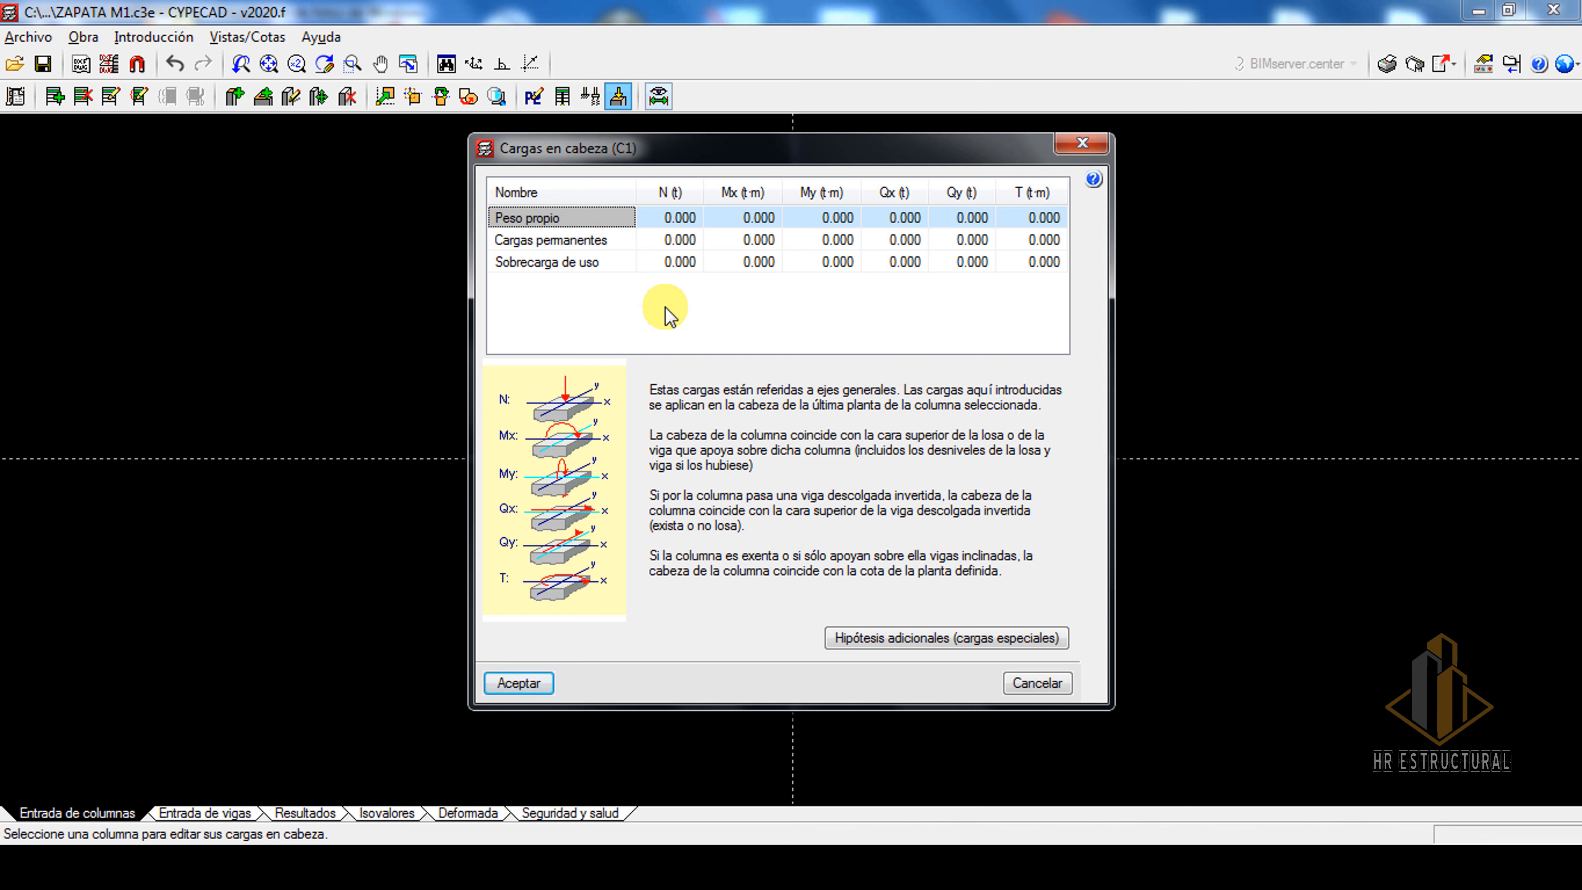
pyautogui.click(676, 220)
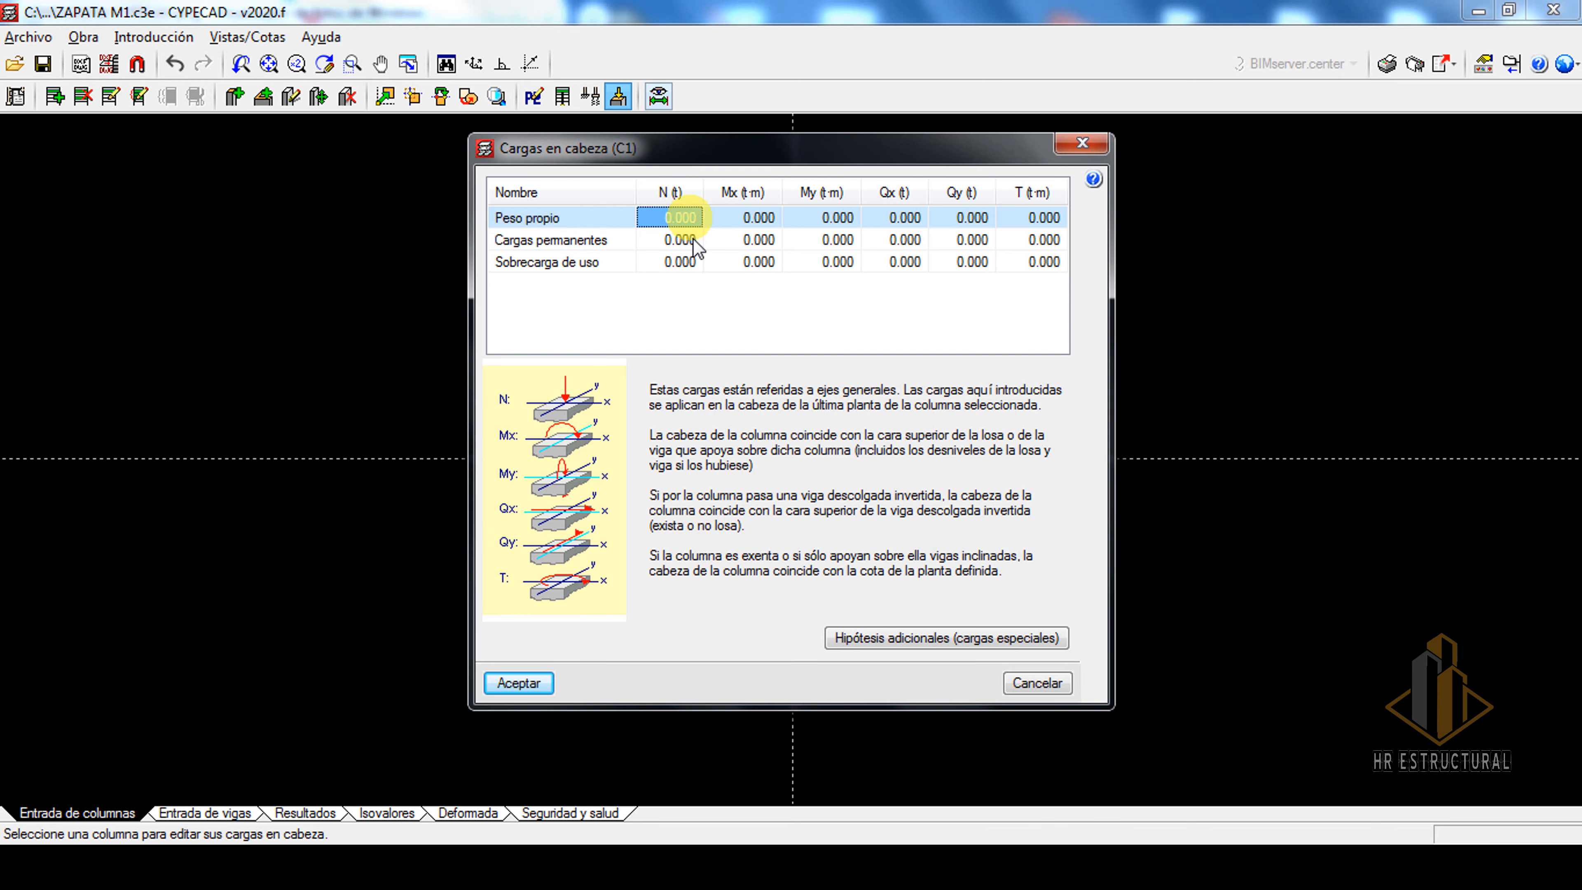
pyautogui.write('50')
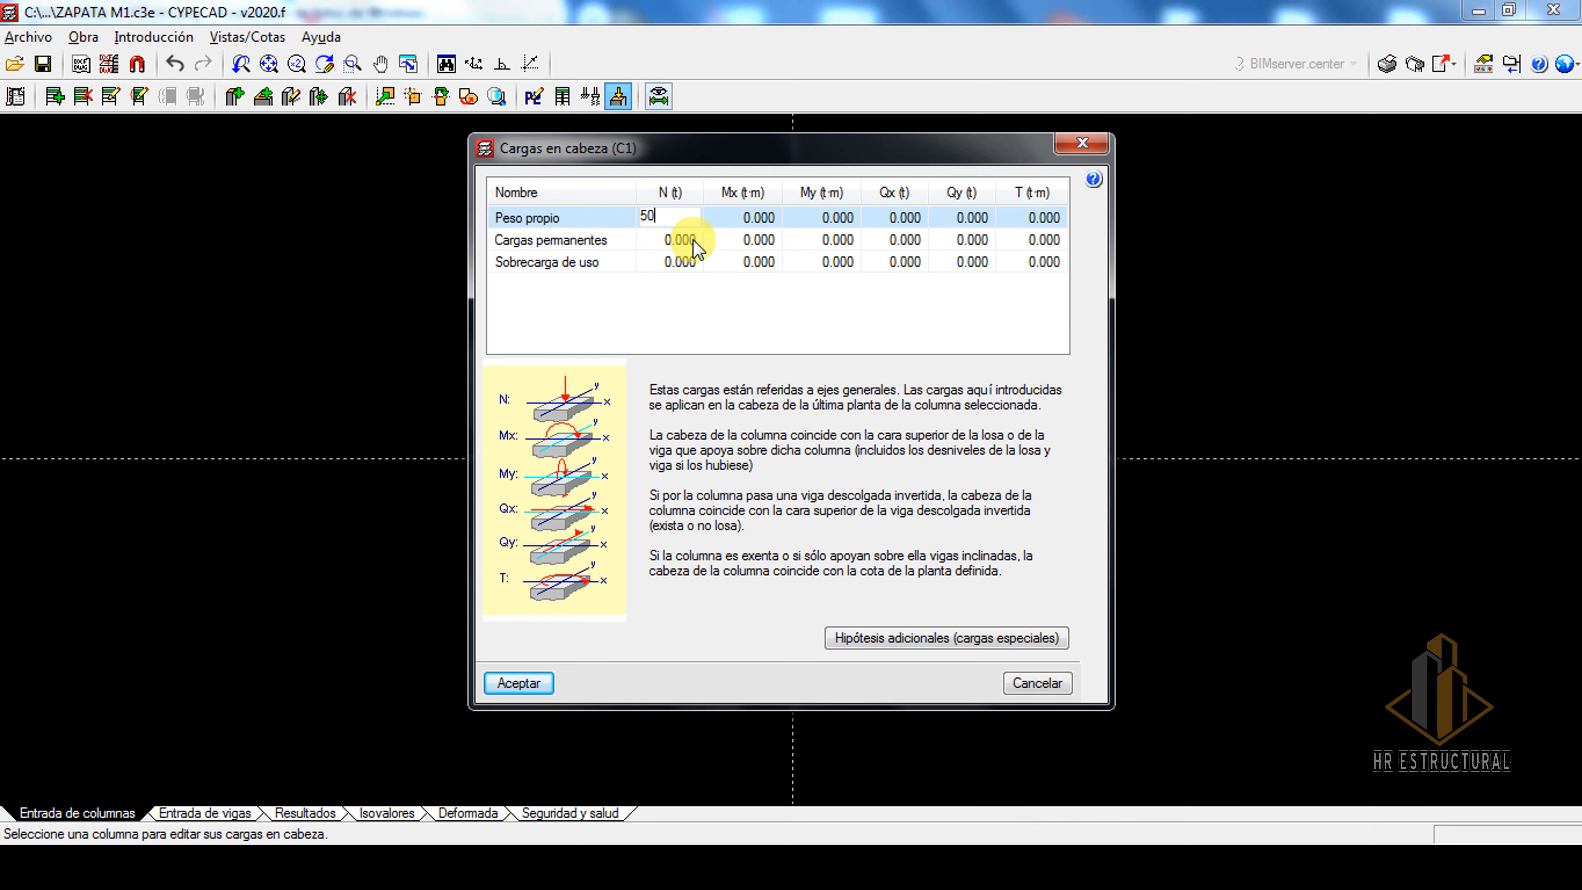
pyautogui.click(694, 243)
pyautogui.write('40')
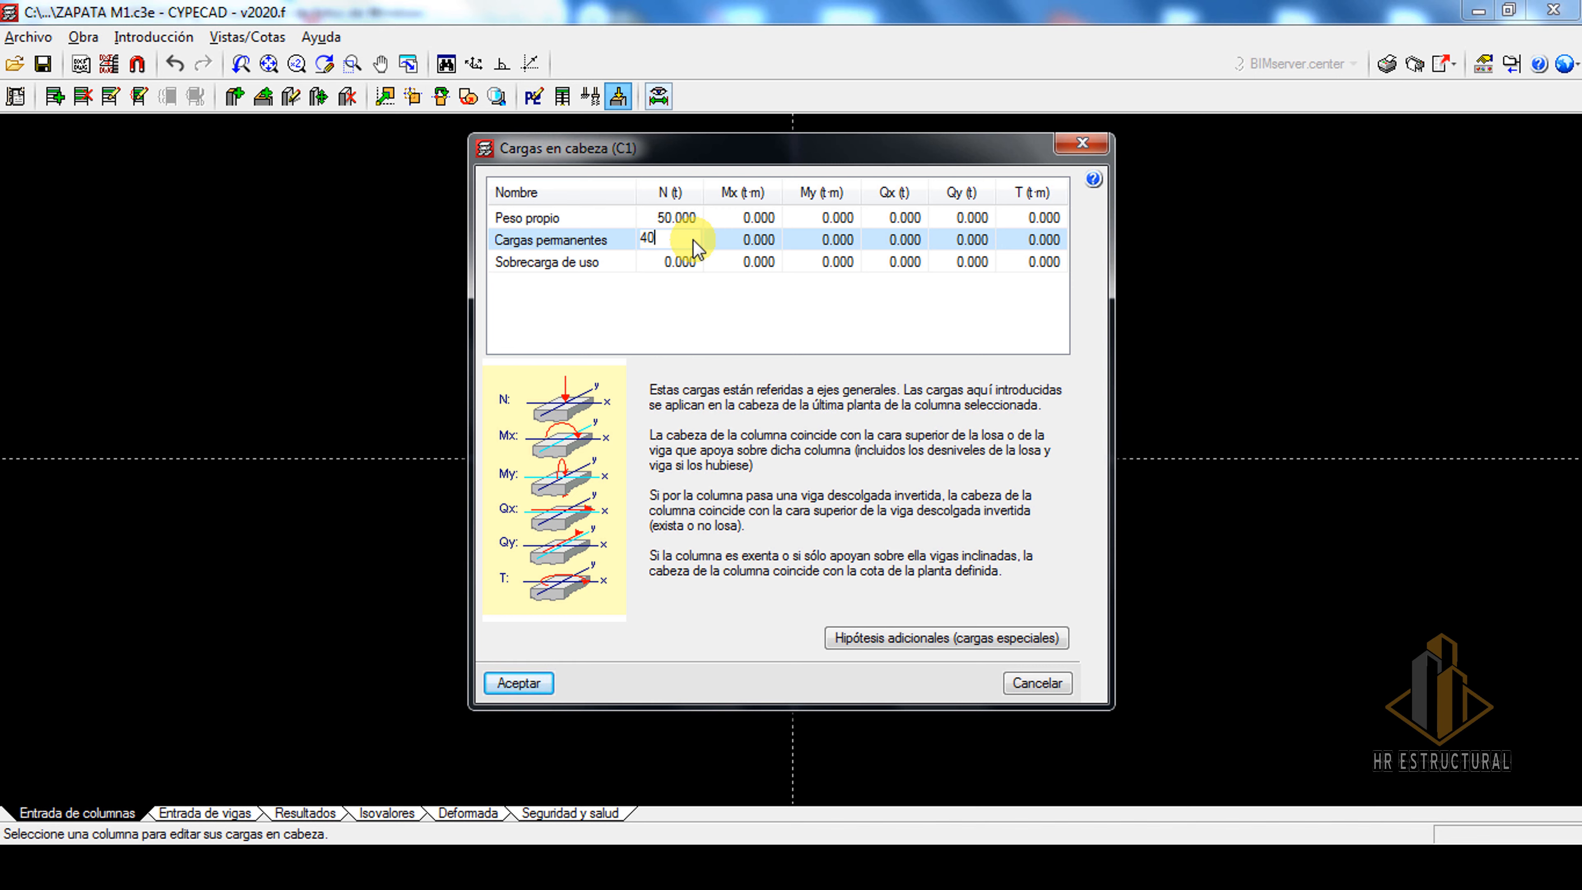
pyautogui.press('Return')
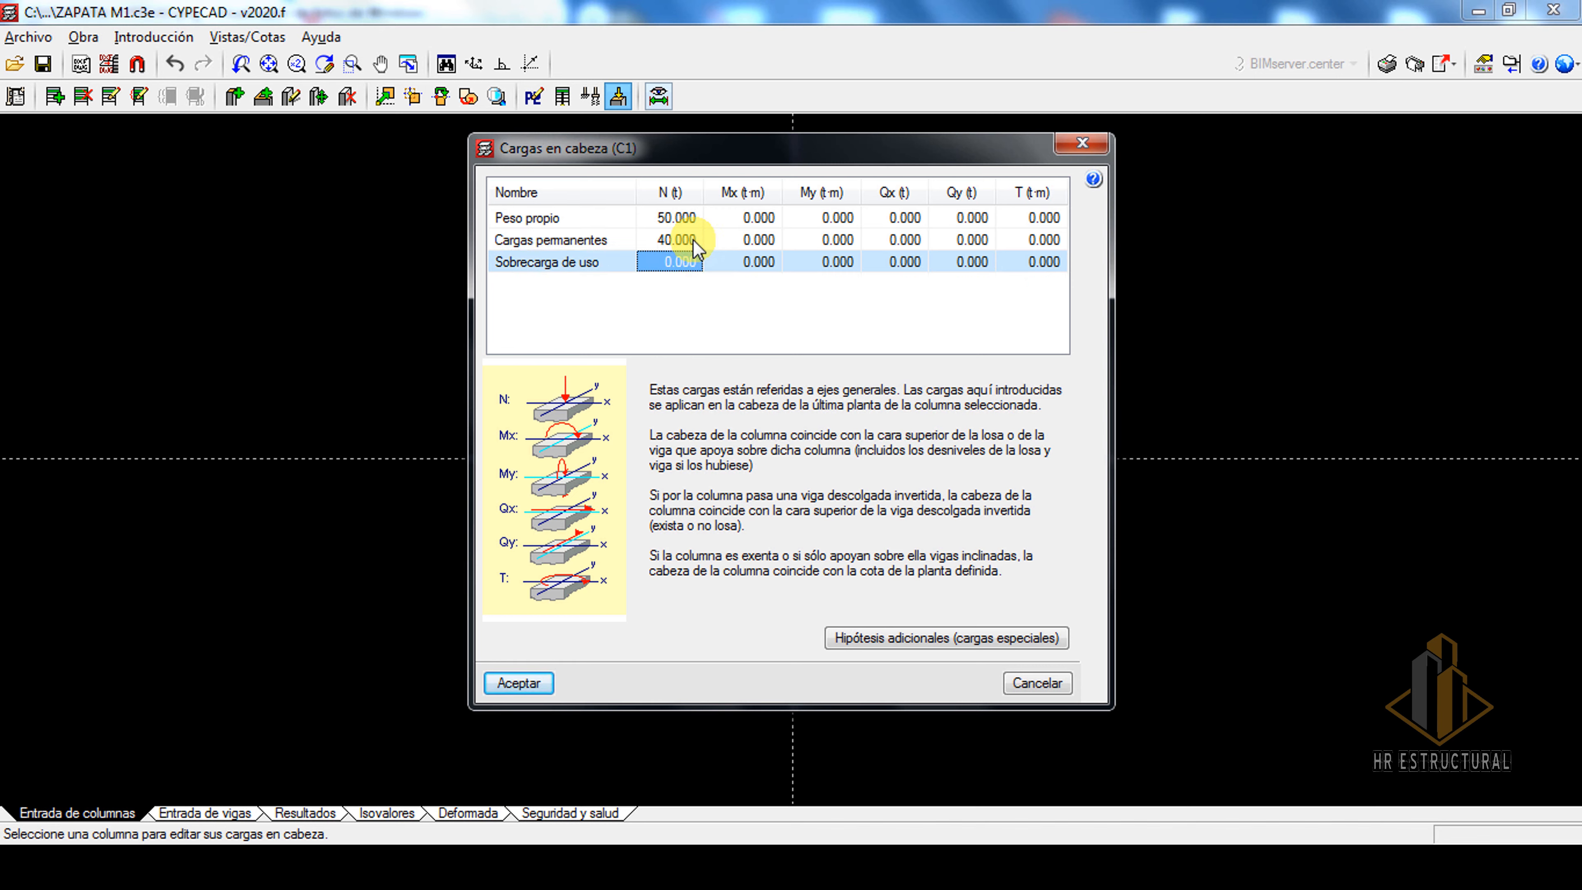
pyautogui.write('30')
# - Correct C1's Peso propio head load to N 49.64 t, set its Mx to 20 t·m, and accept the loads
pyautogui.click(689, 216)
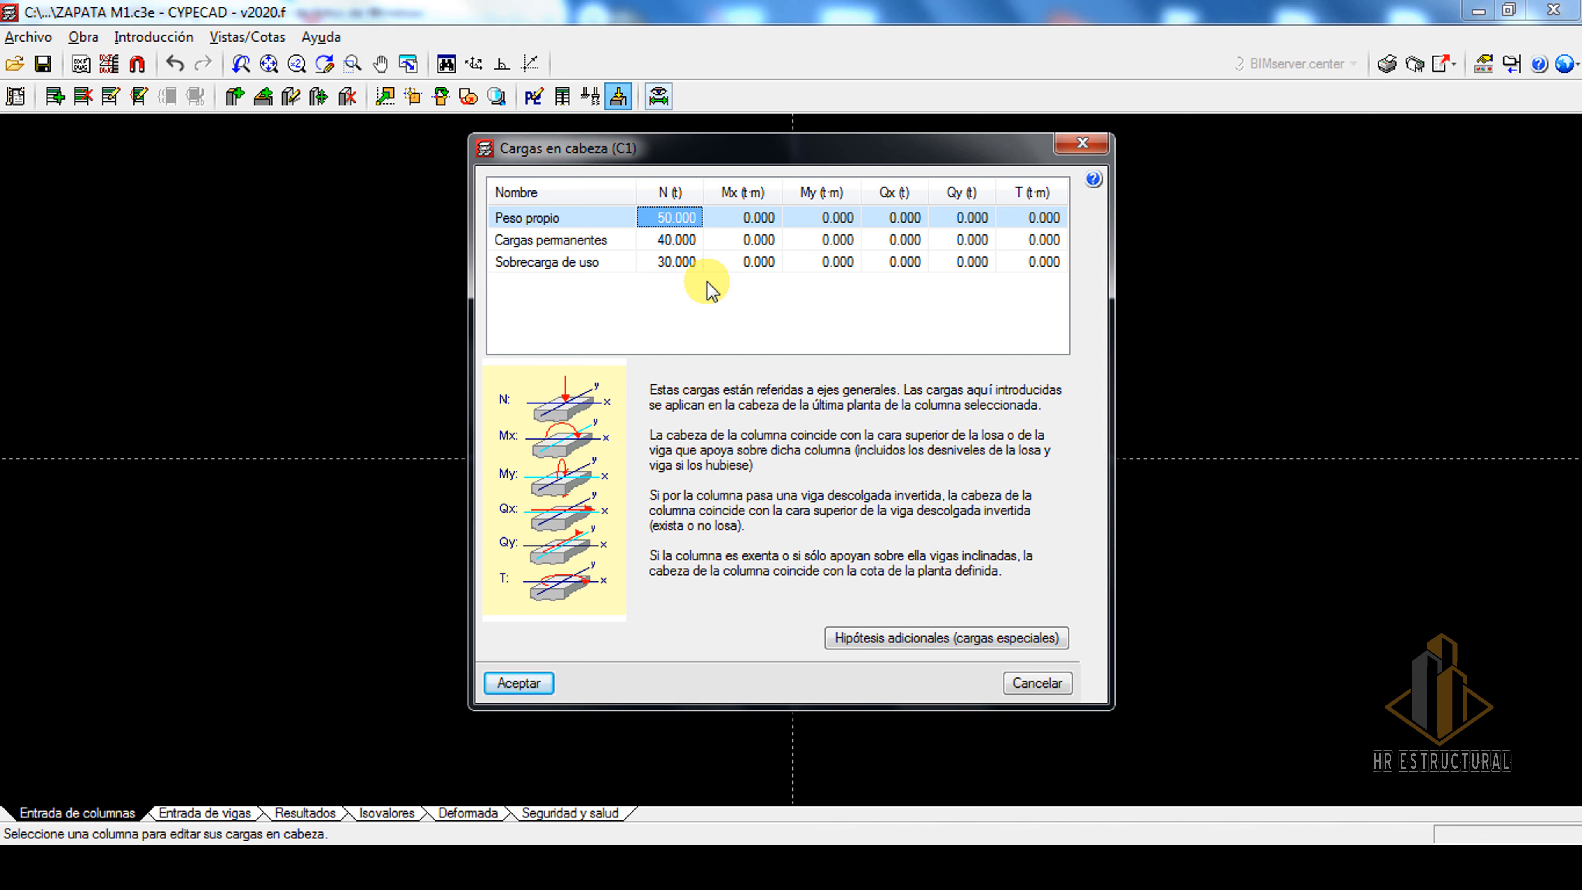
pyautogui.write('49')
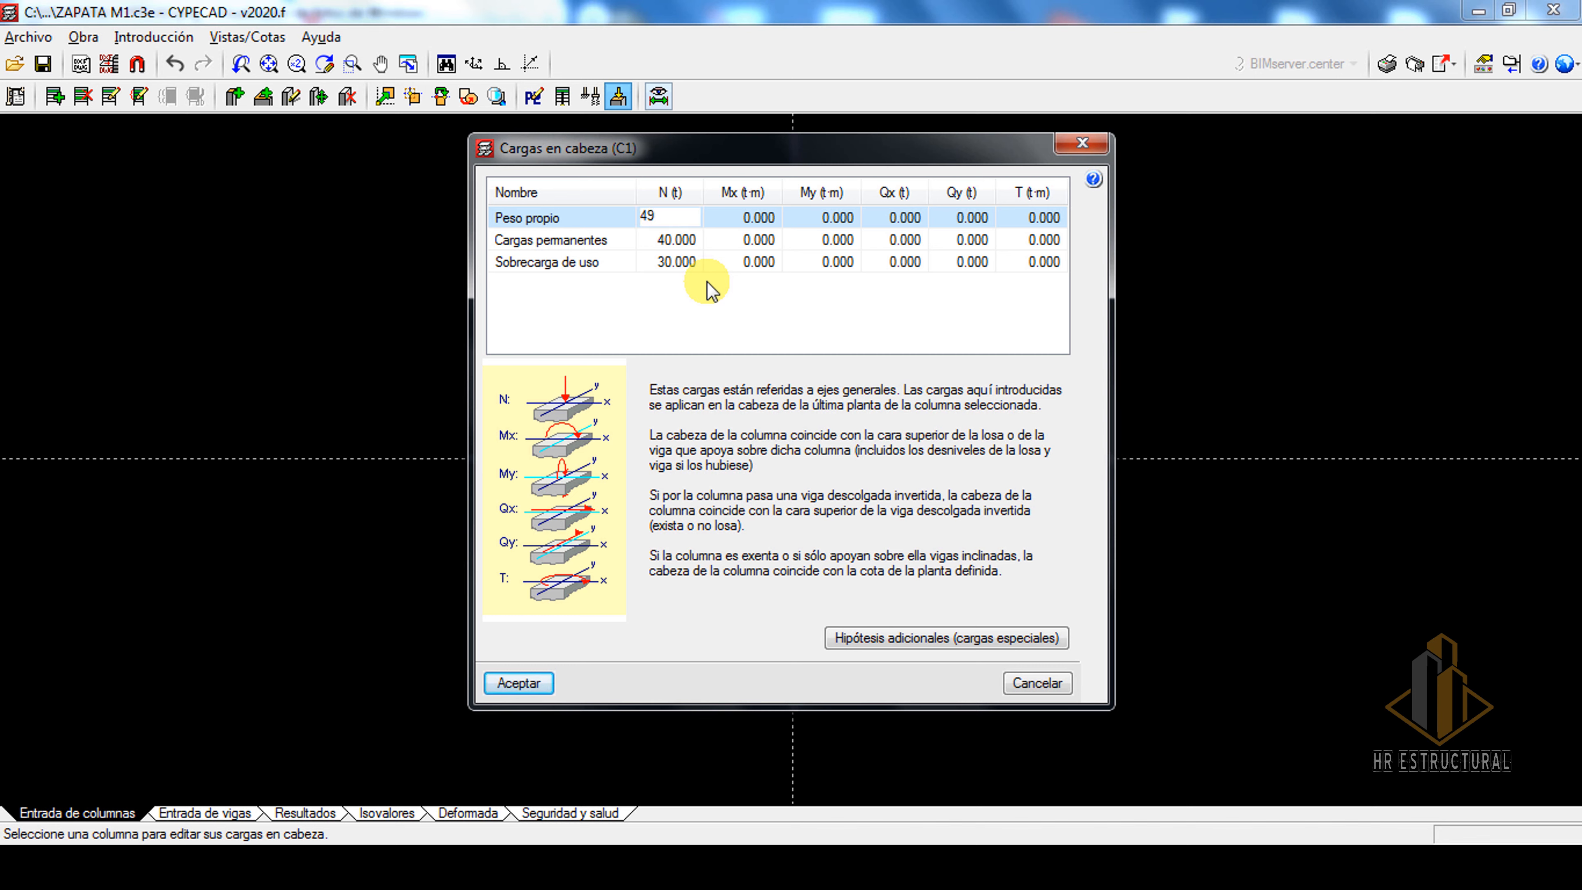
pyautogui.write('.64')
pyautogui.click(688, 262)
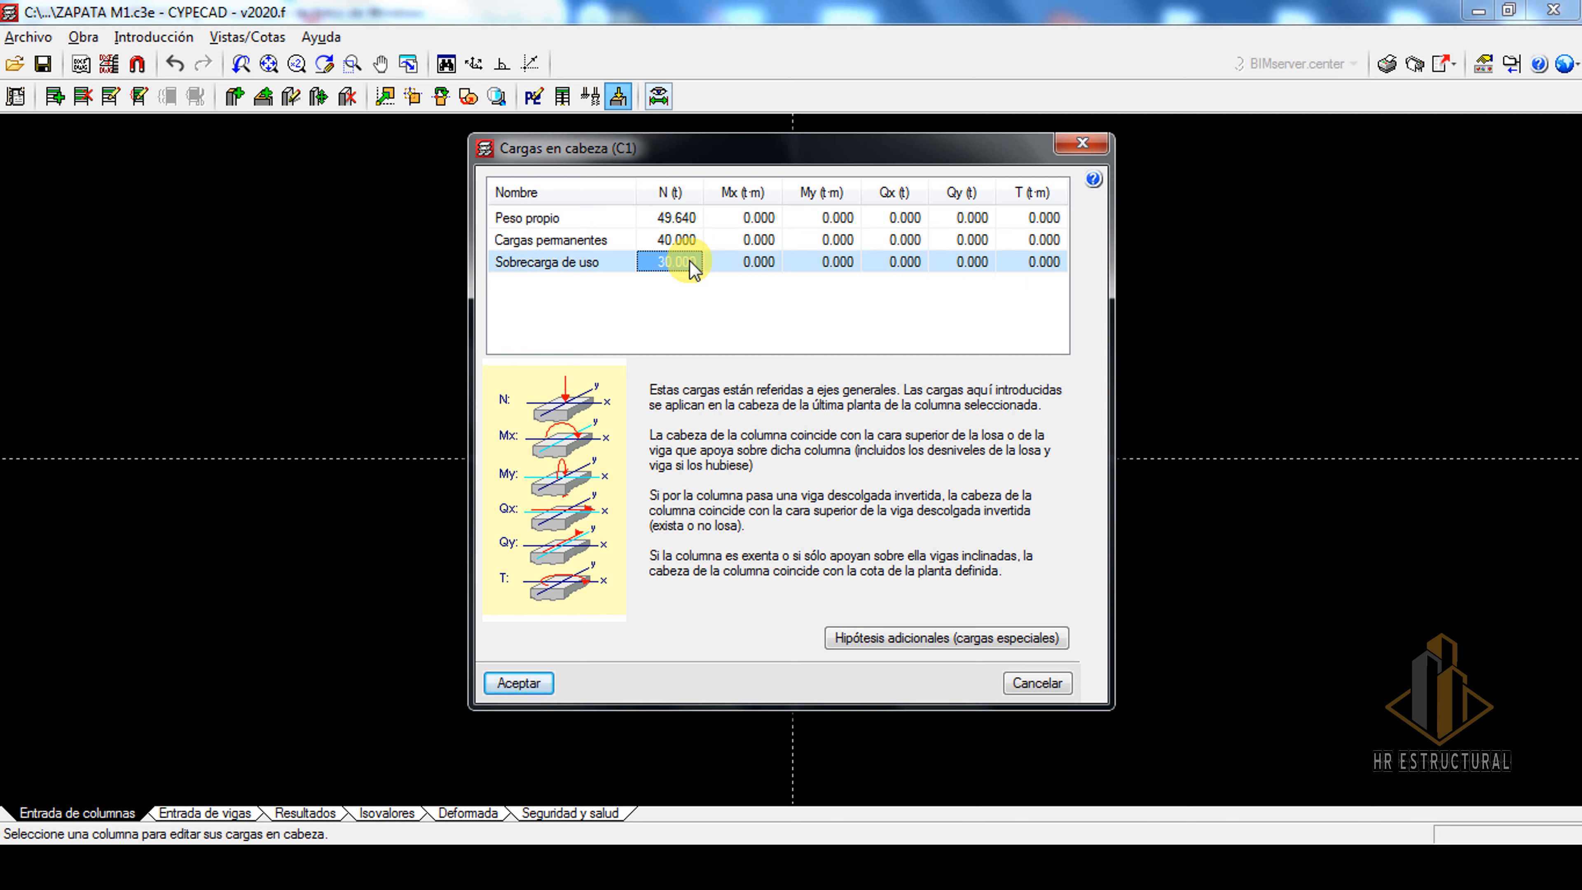
pyautogui.click(760, 217)
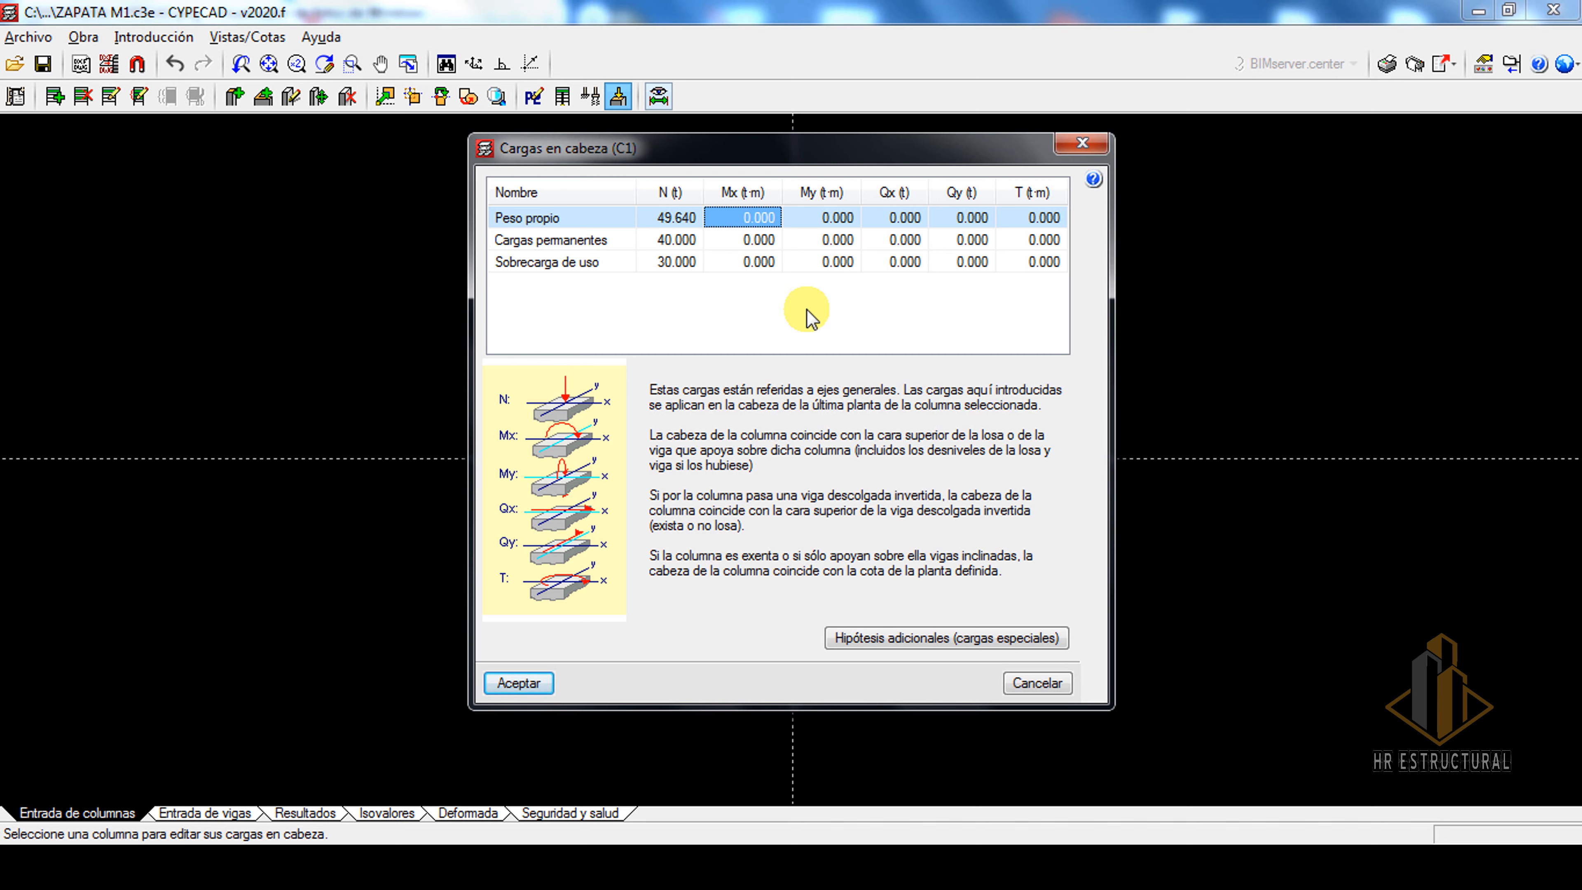
pyautogui.write('20')
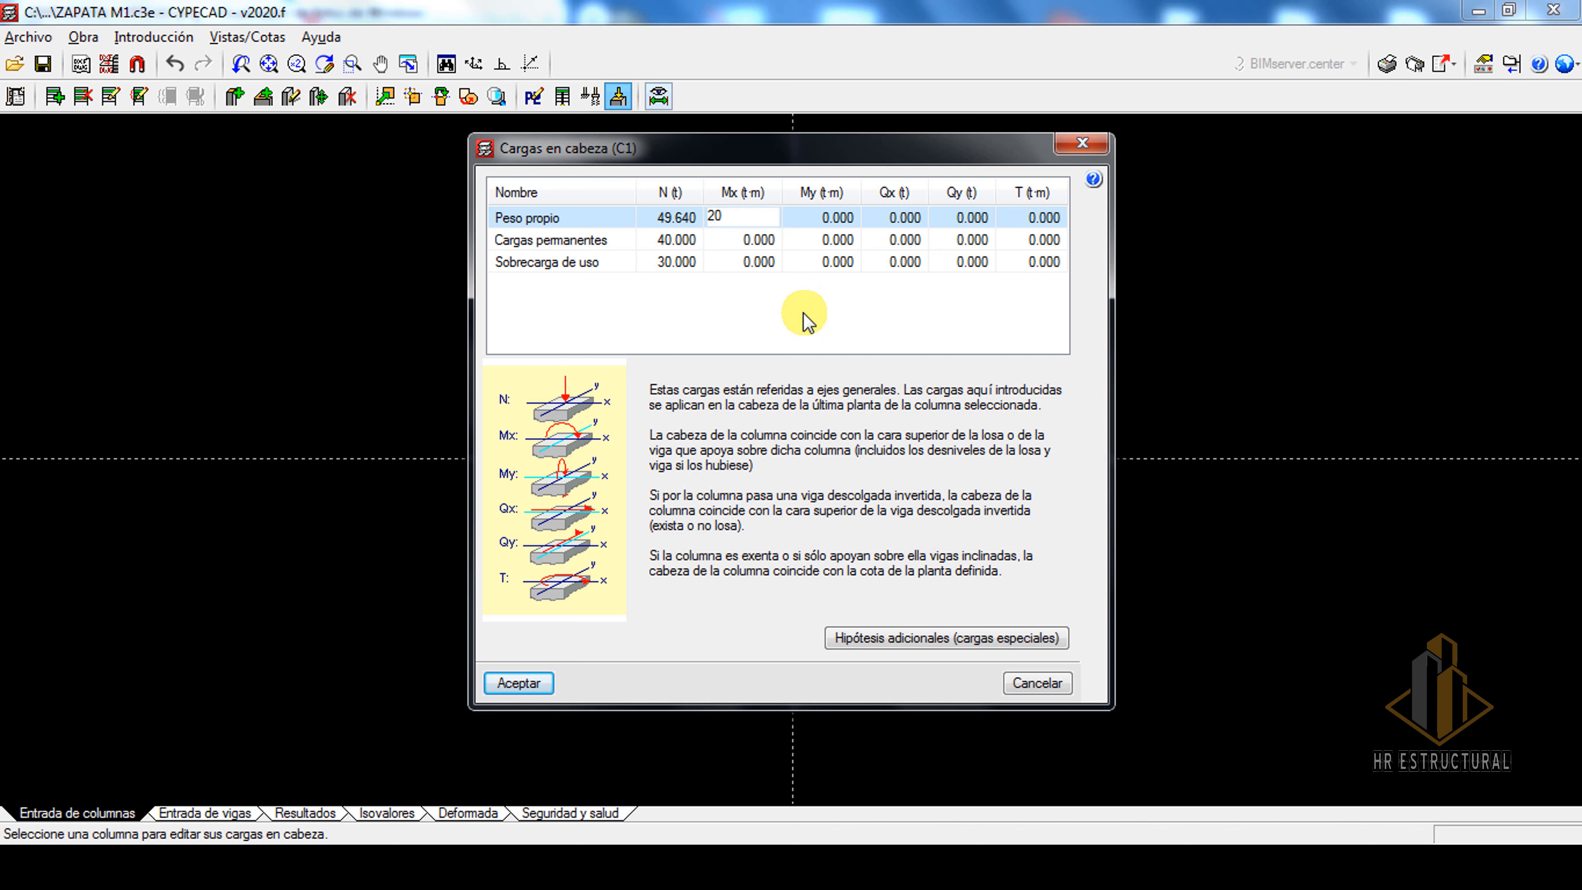
pyautogui.click(521, 683)
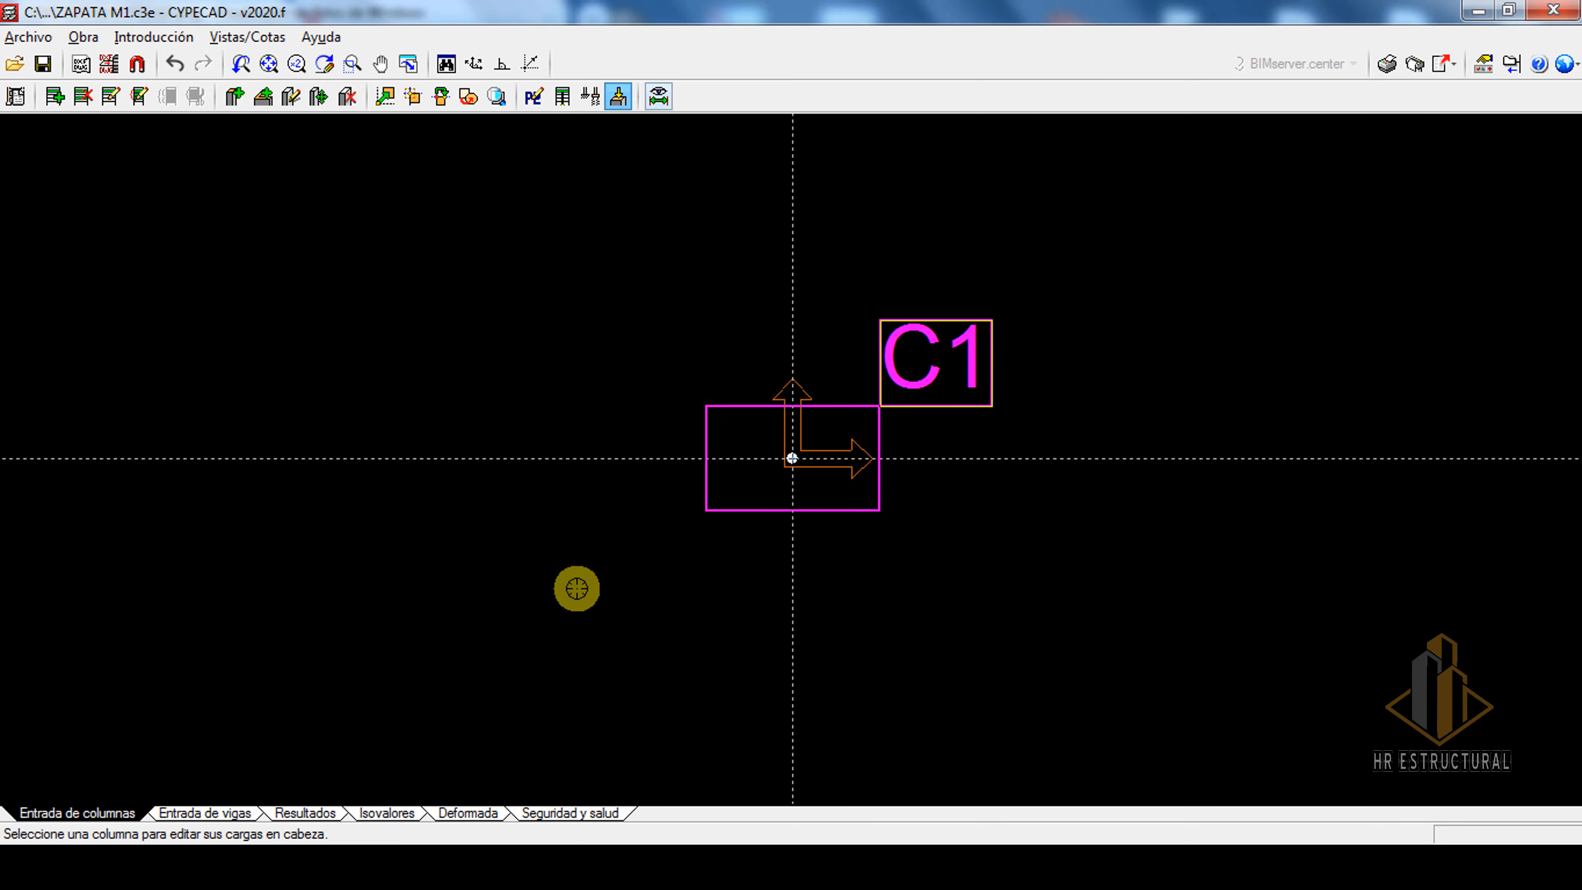
# - In the beam entry view, place a new single-column footing element under column C1
pyautogui.click(203, 814)
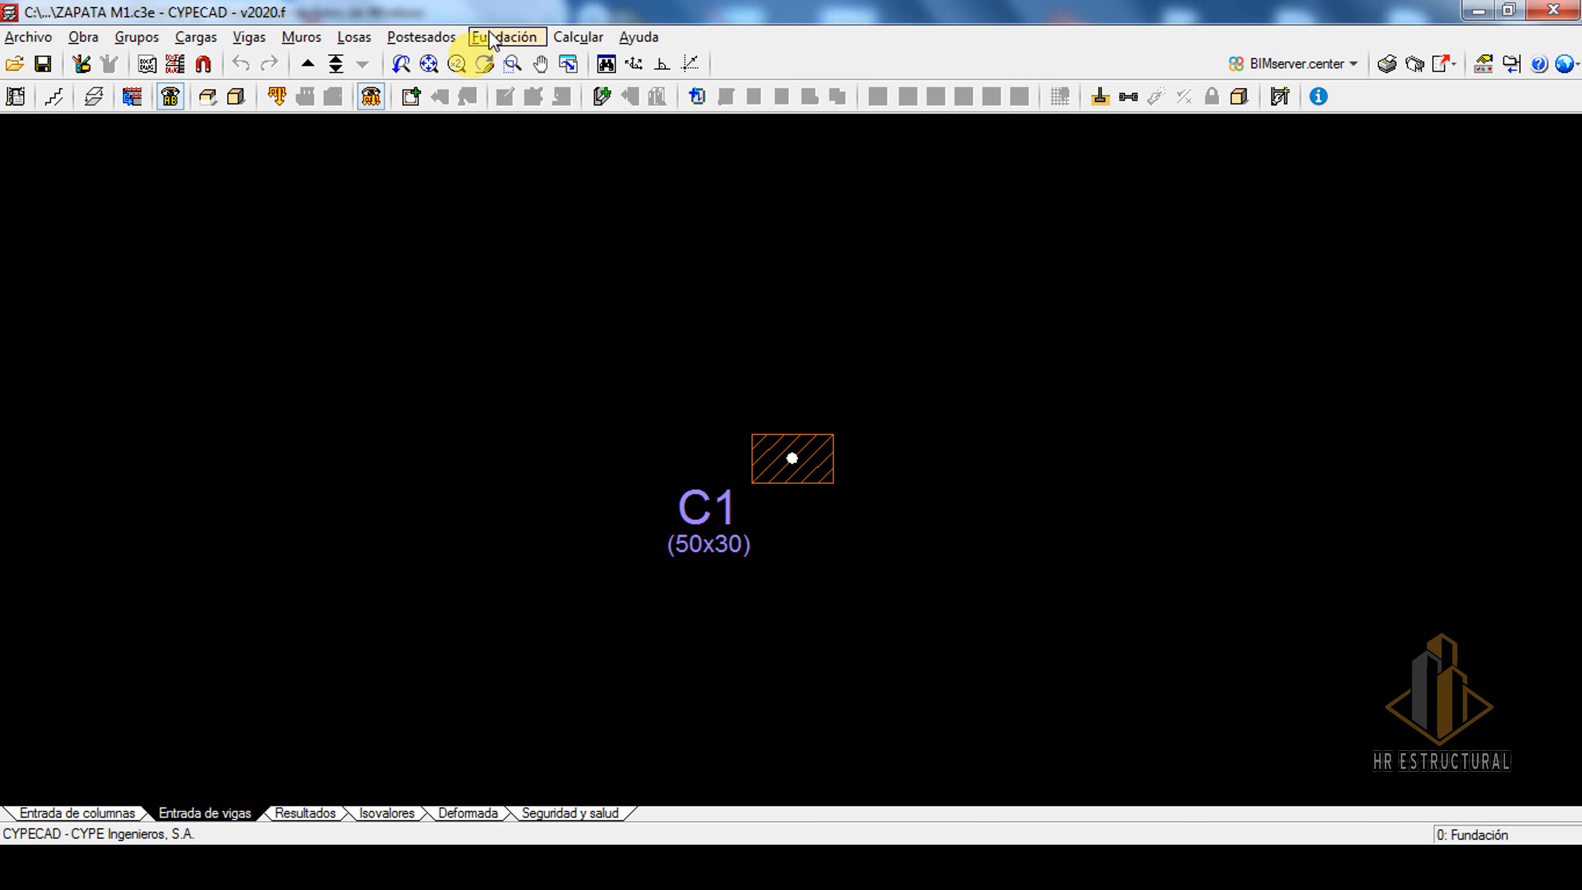
pyautogui.click(504, 37)
pyautogui.click(562, 101)
pyautogui.click(63, 153)
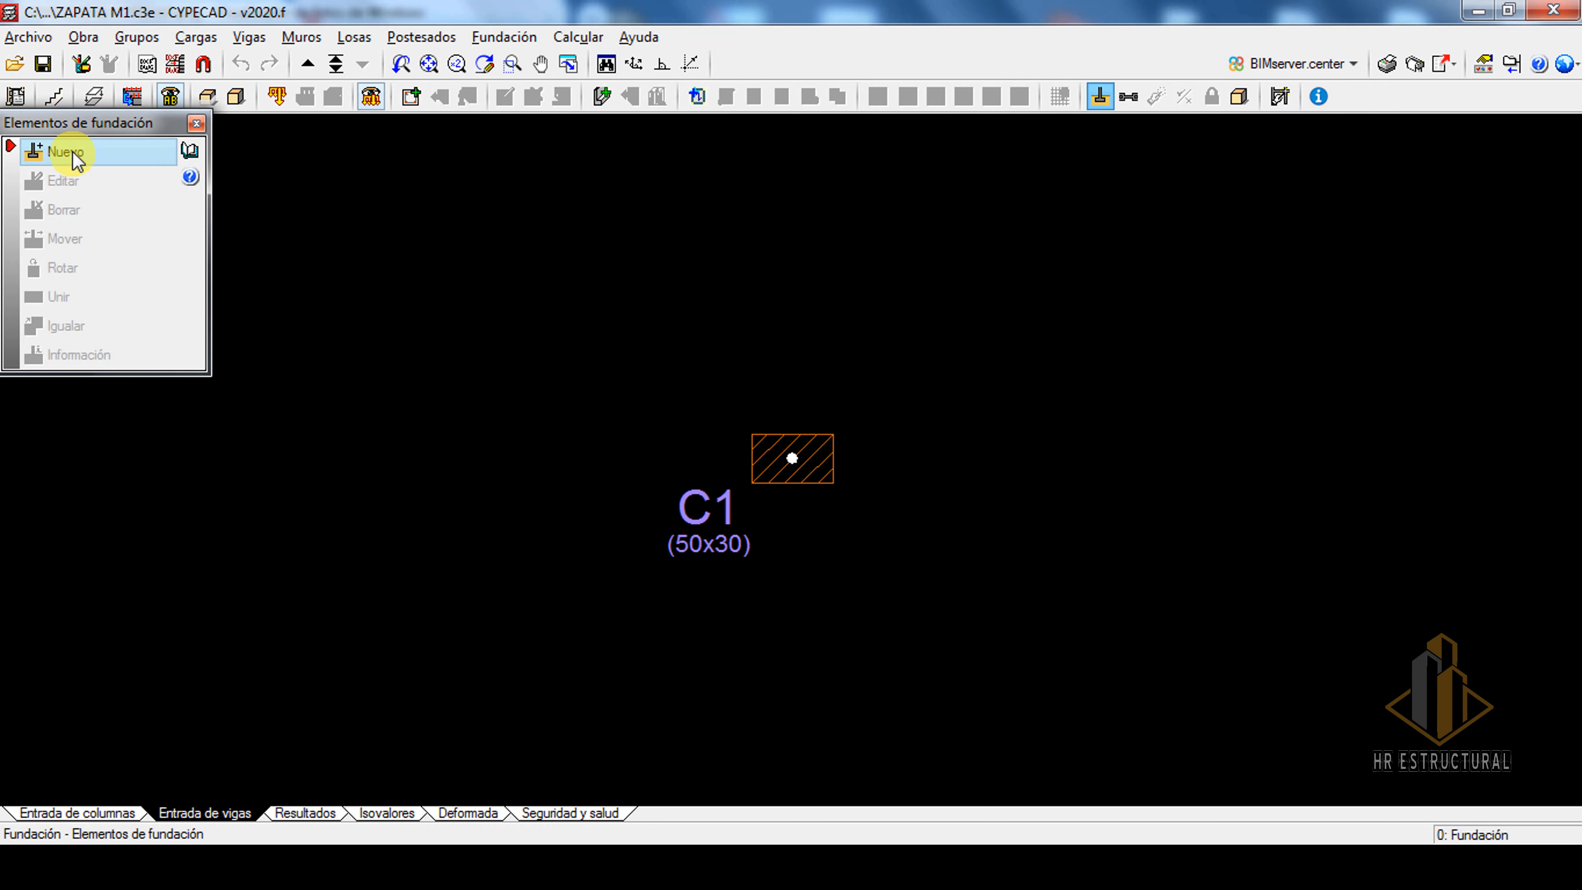
pyautogui.click(642, 455)
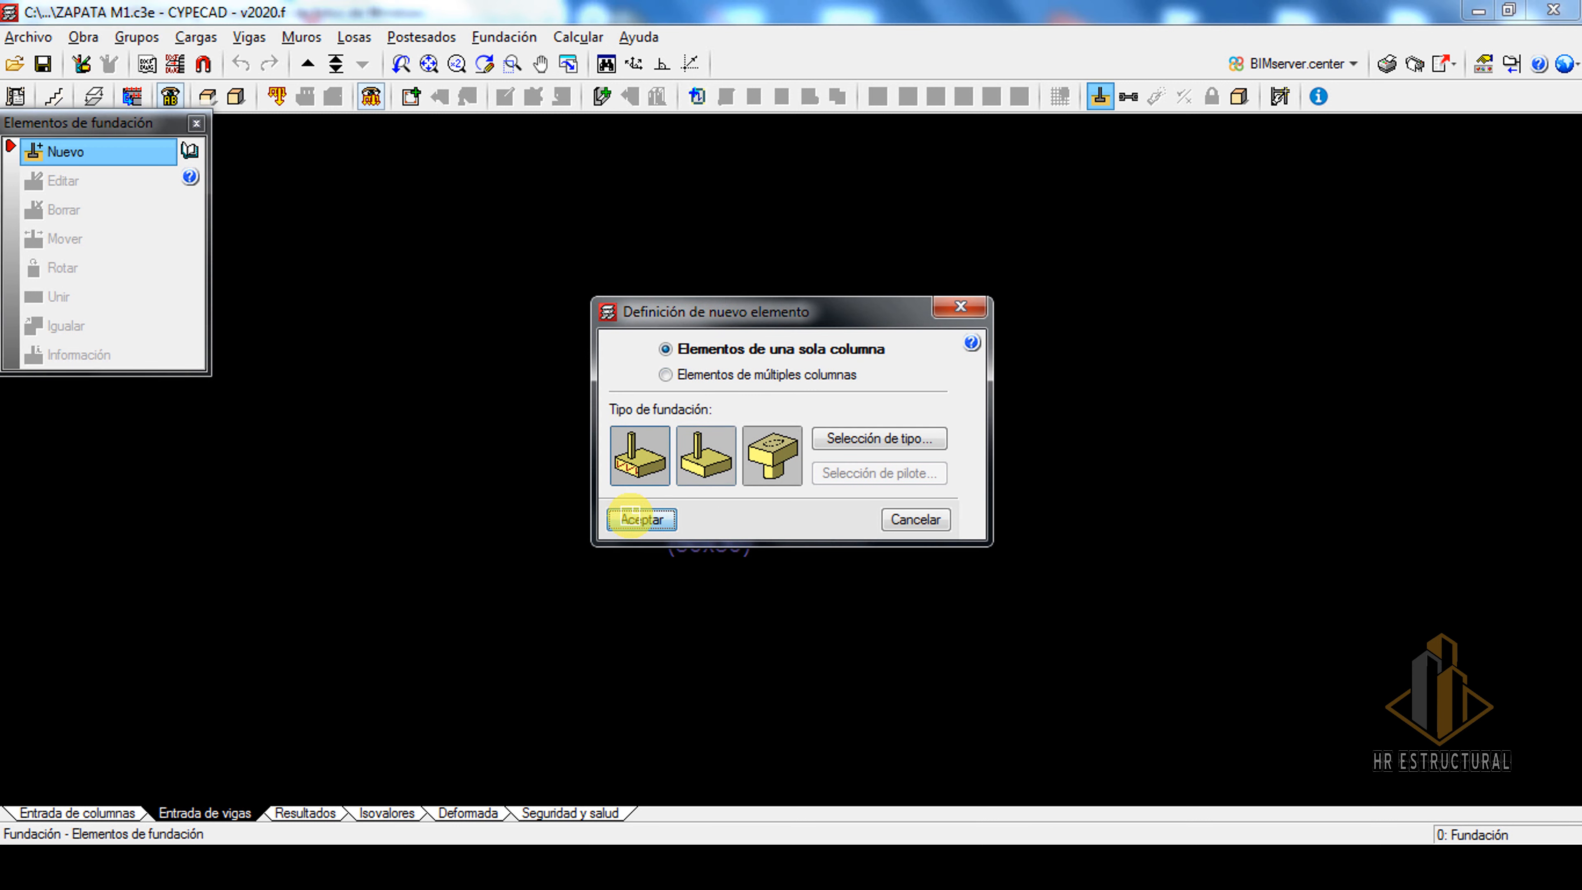
pyautogui.click(642, 519)
pyautogui.click(791, 456)
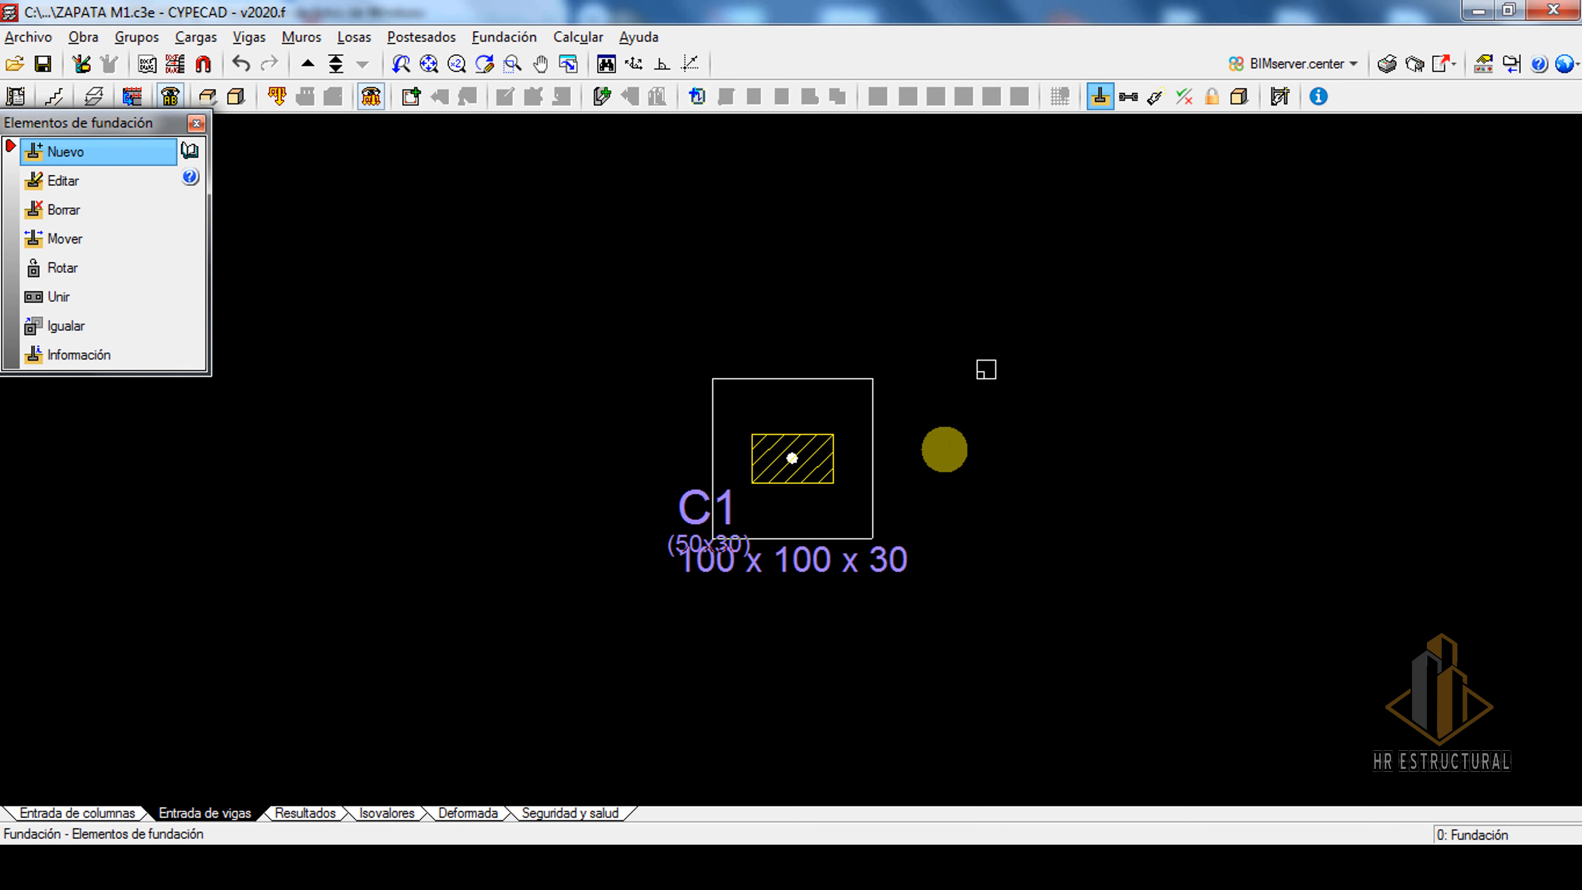
# - Calculate the job including the foundation and close the calculation error report
pyautogui.click(585, 38)
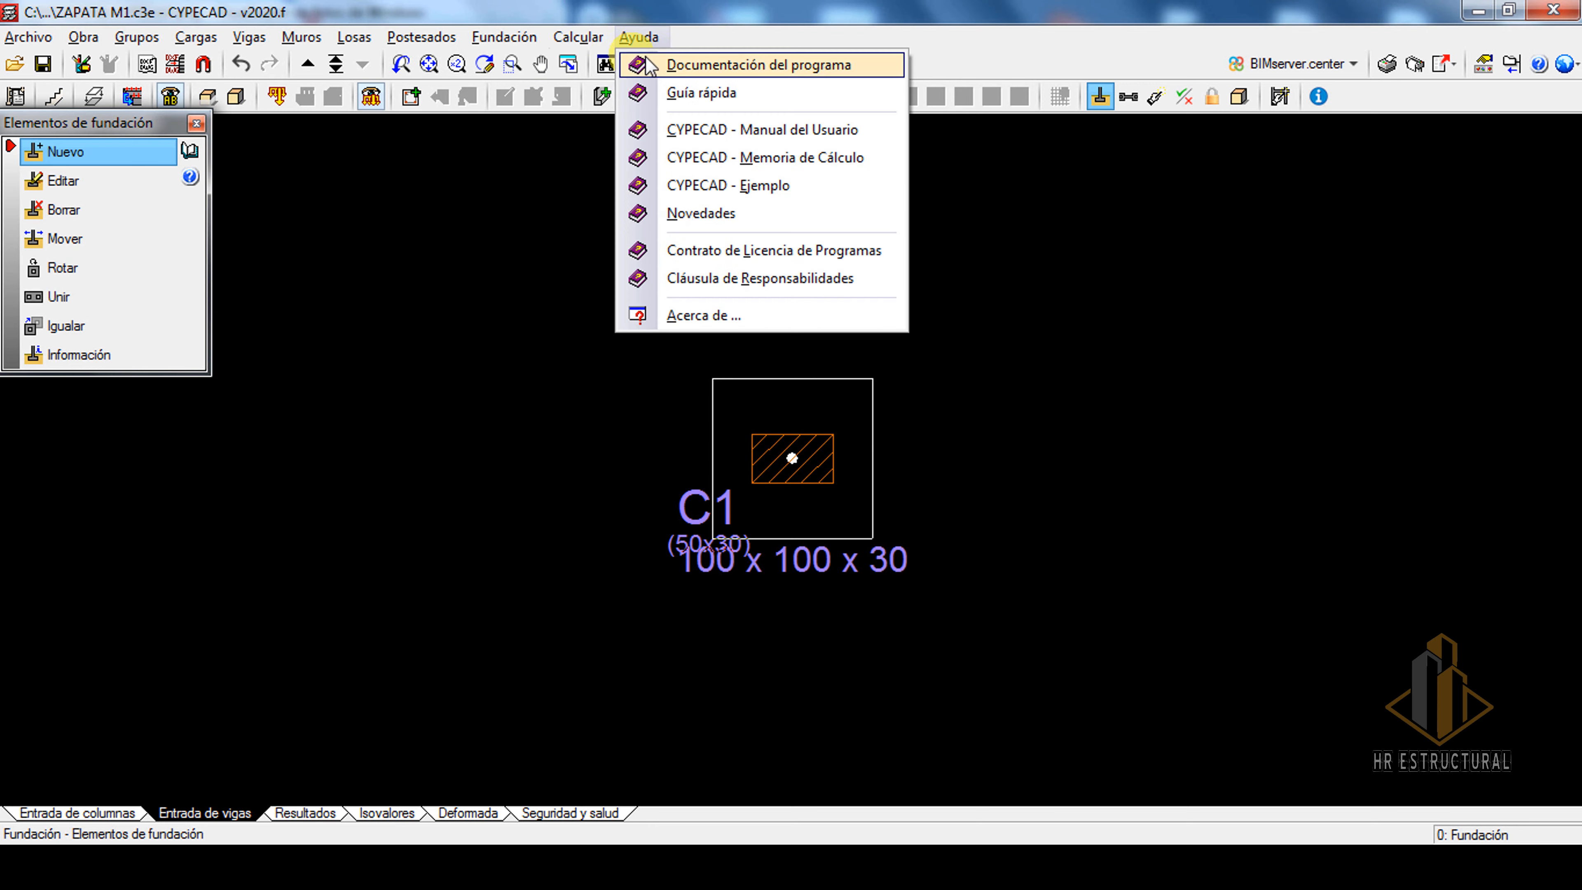
pyautogui.click(623, 67)
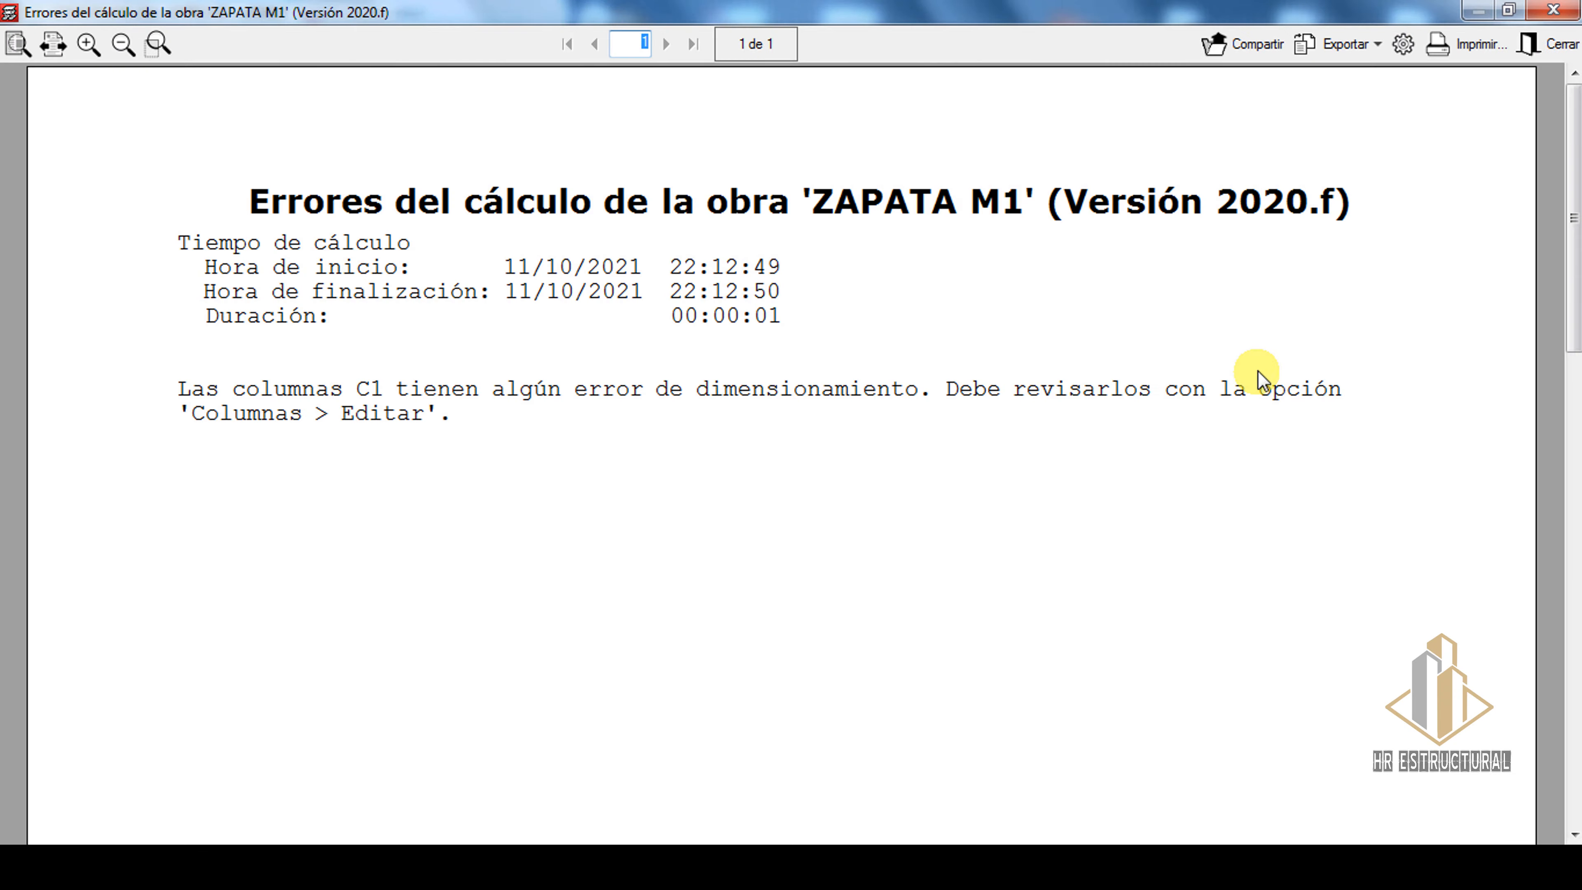
pyautogui.press('Escape')
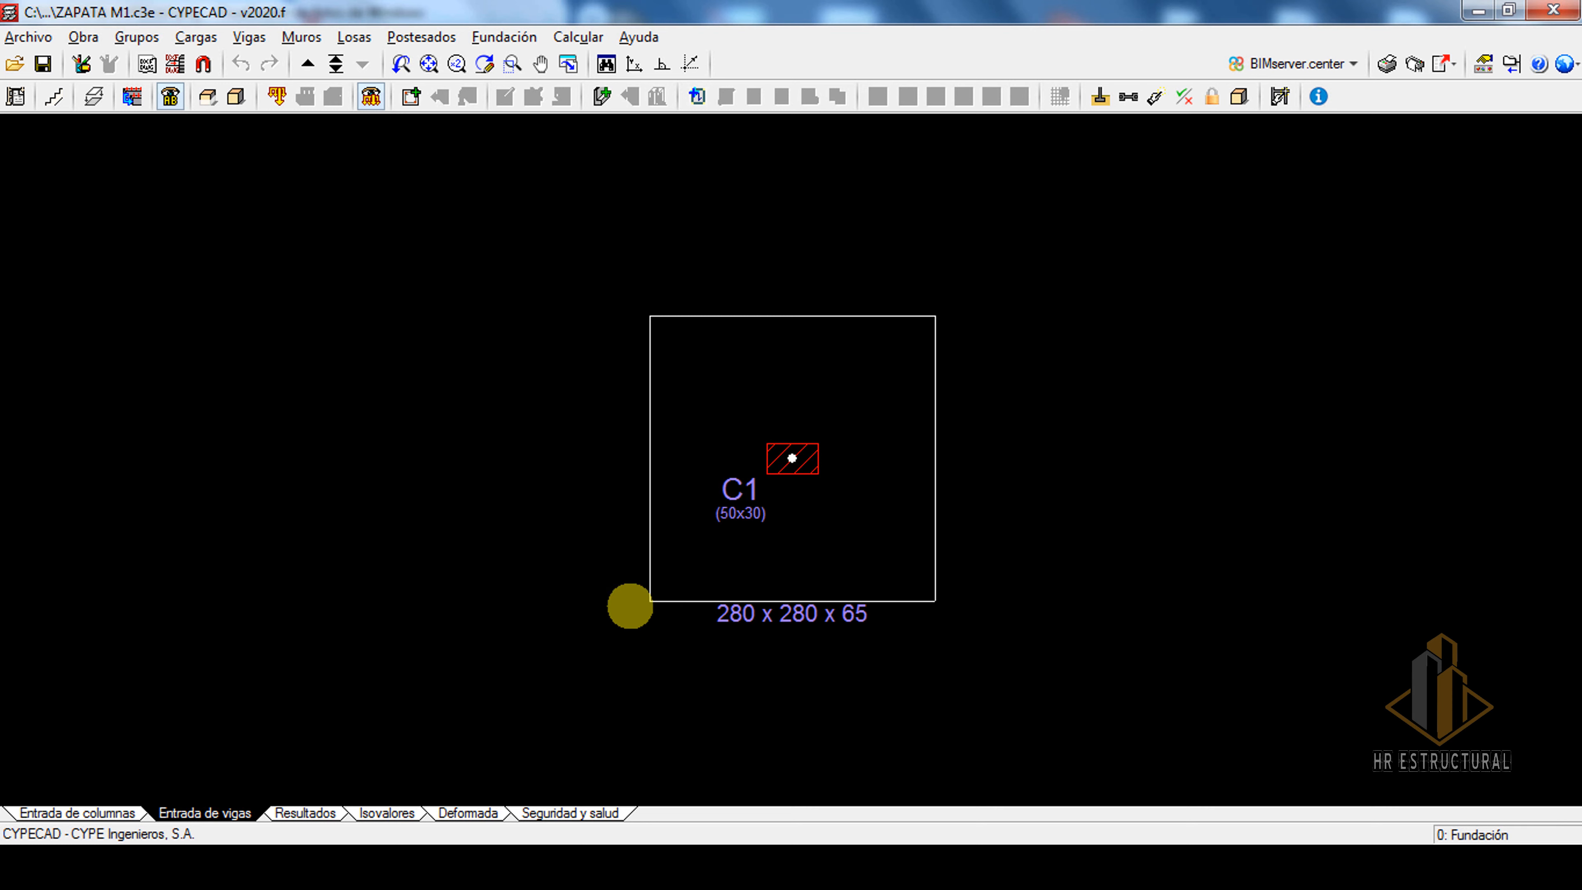
# - Add a 3.10 t/m² surface load under Cargas permanentes as an orthogonal rectangle enclosing the whole C1 footing
pyautogui.click(278, 97)
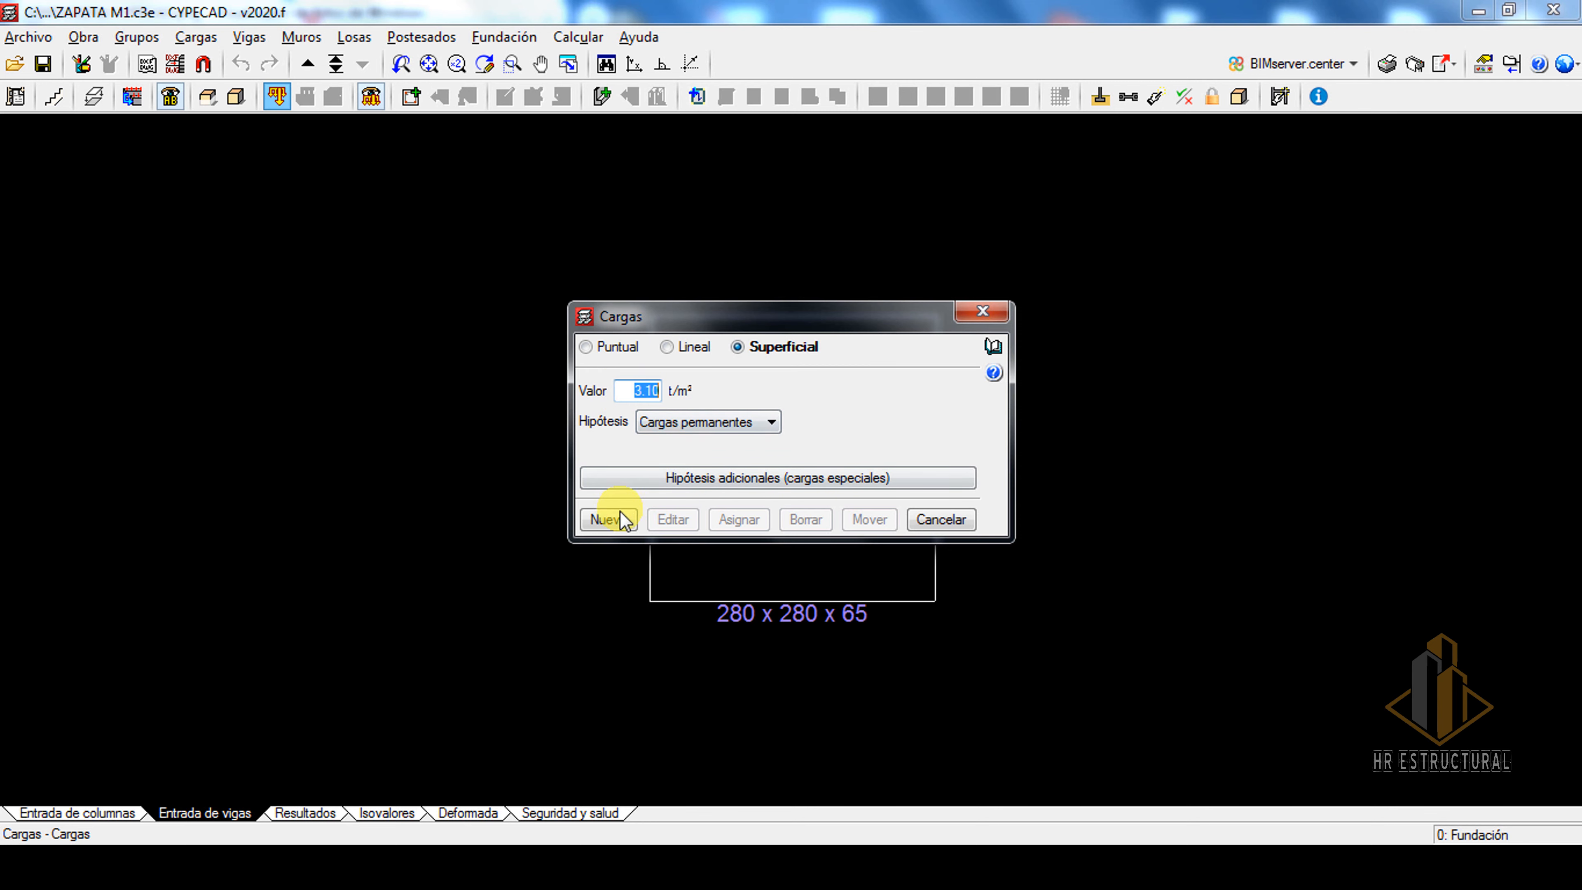
pyautogui.click(607, 519)
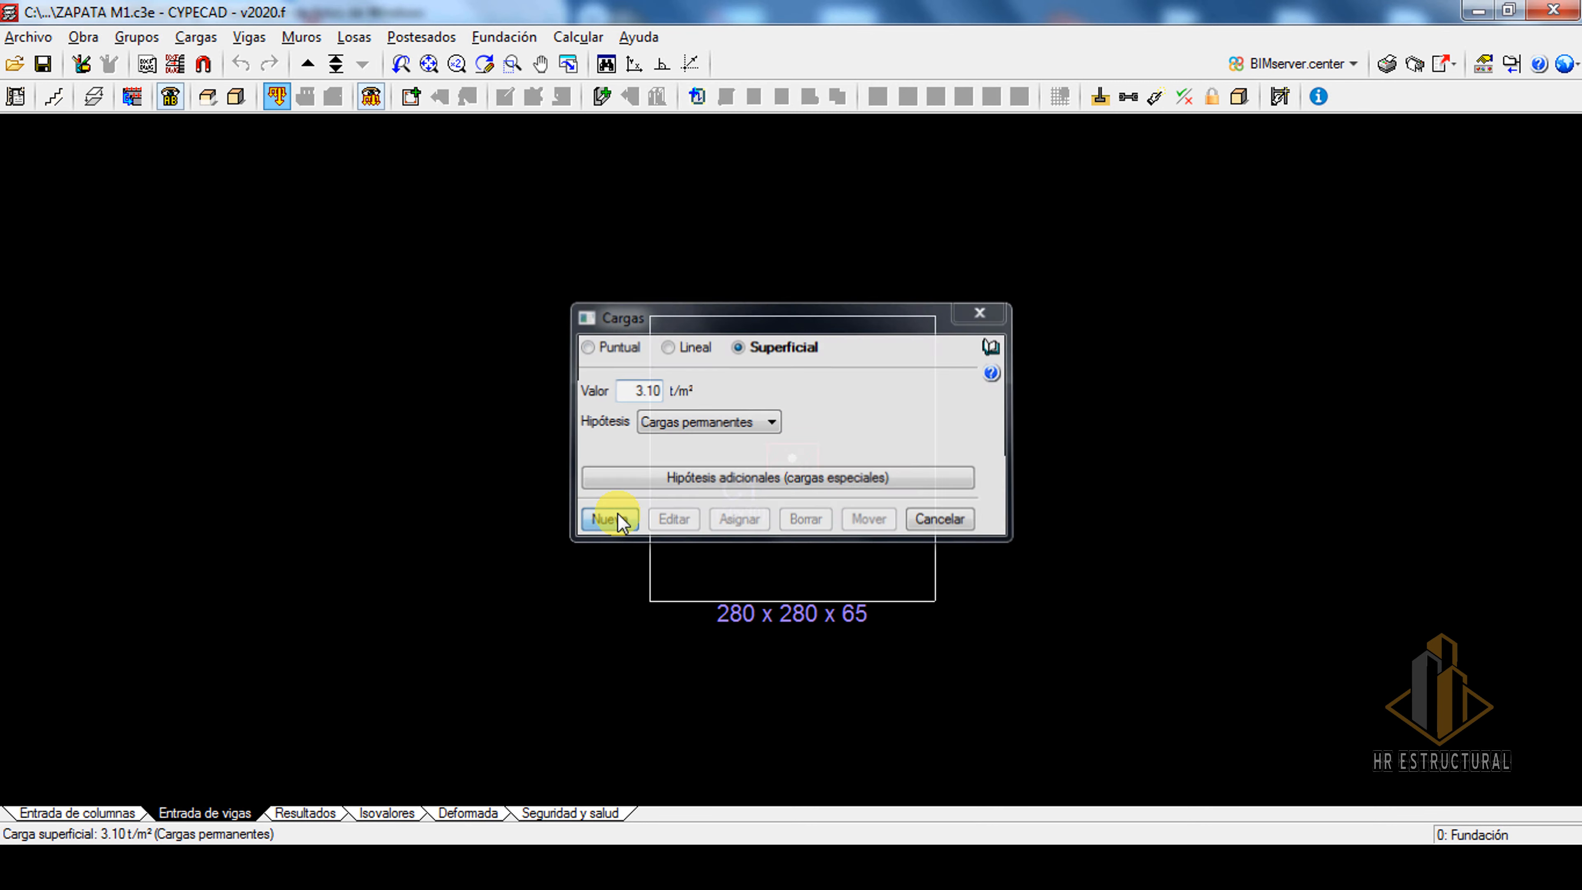
pyautogui.click(668, 69)
pyautogui.click(517, 204)
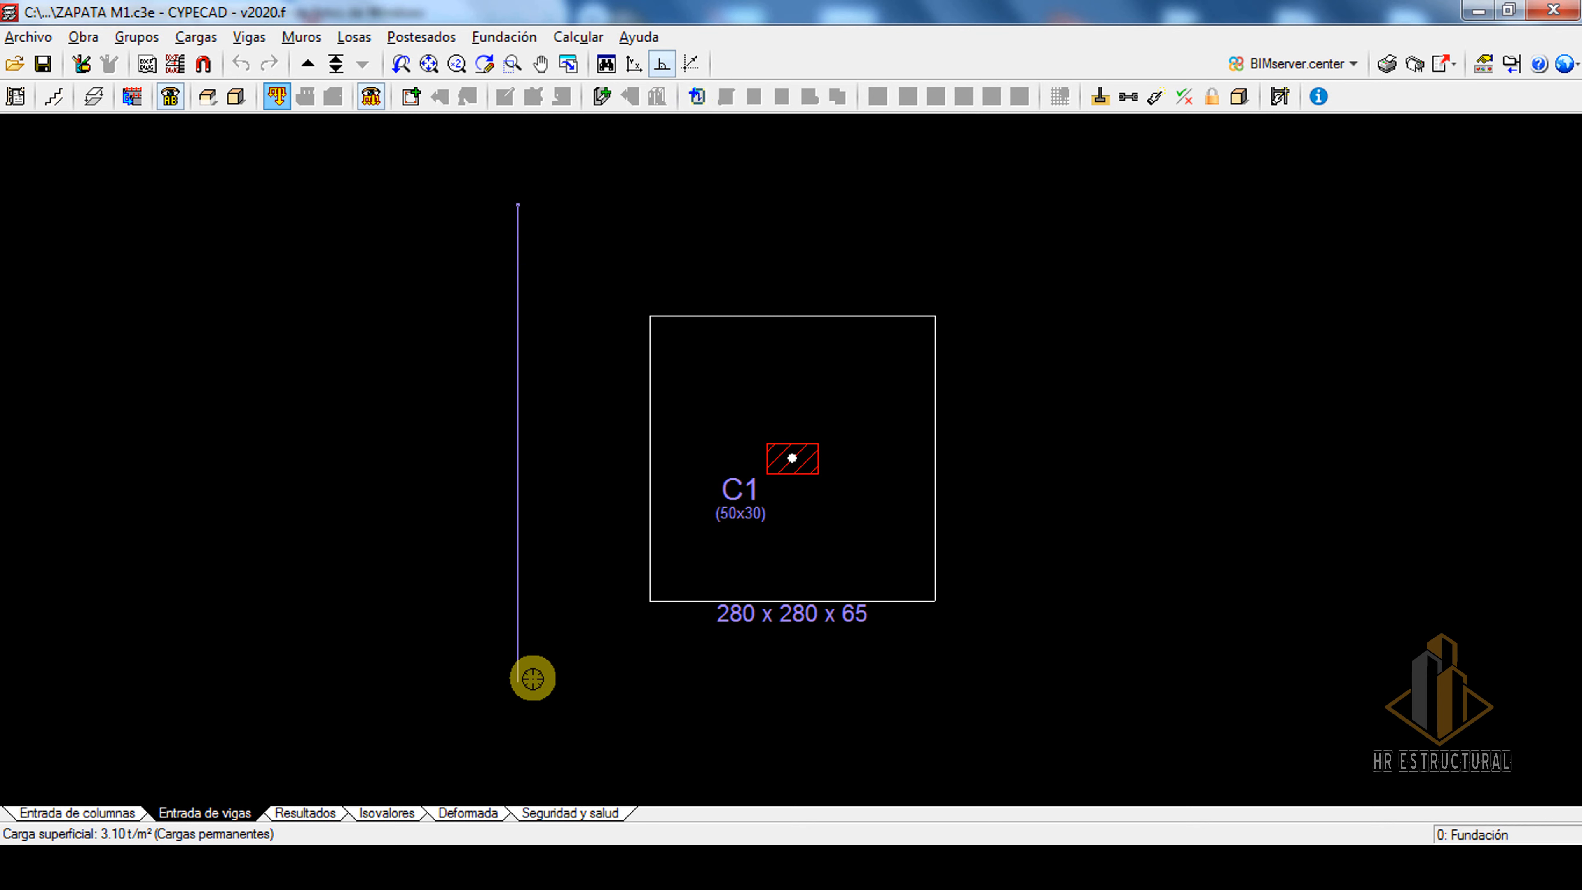
pyautogui.click(523, 731)
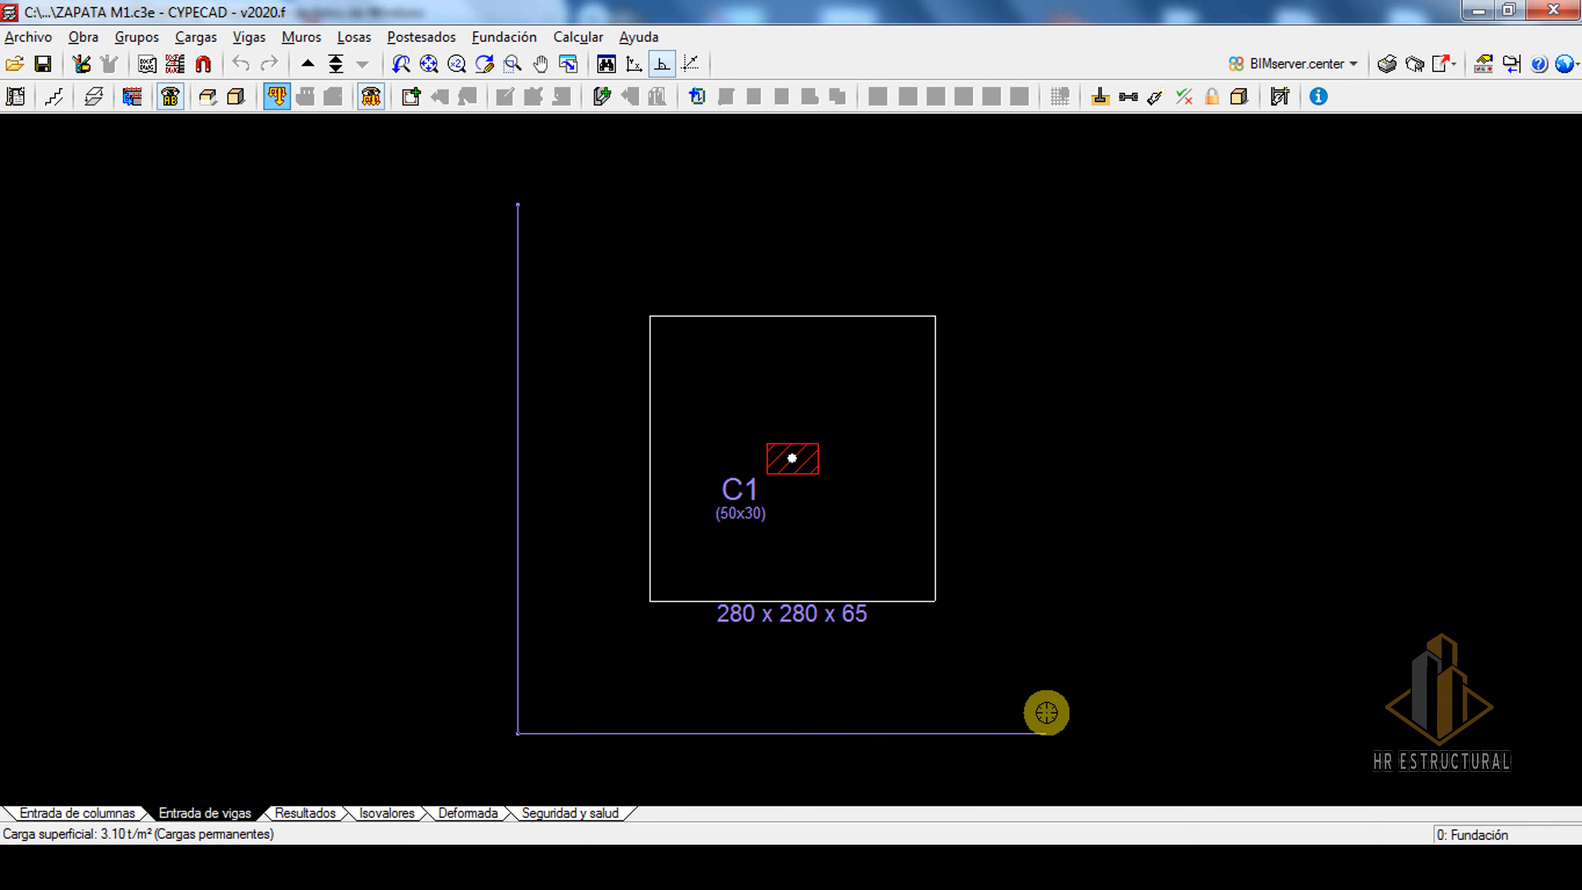
pyautogui.click(1080, 716)
pyautogui.click(1075, 202)
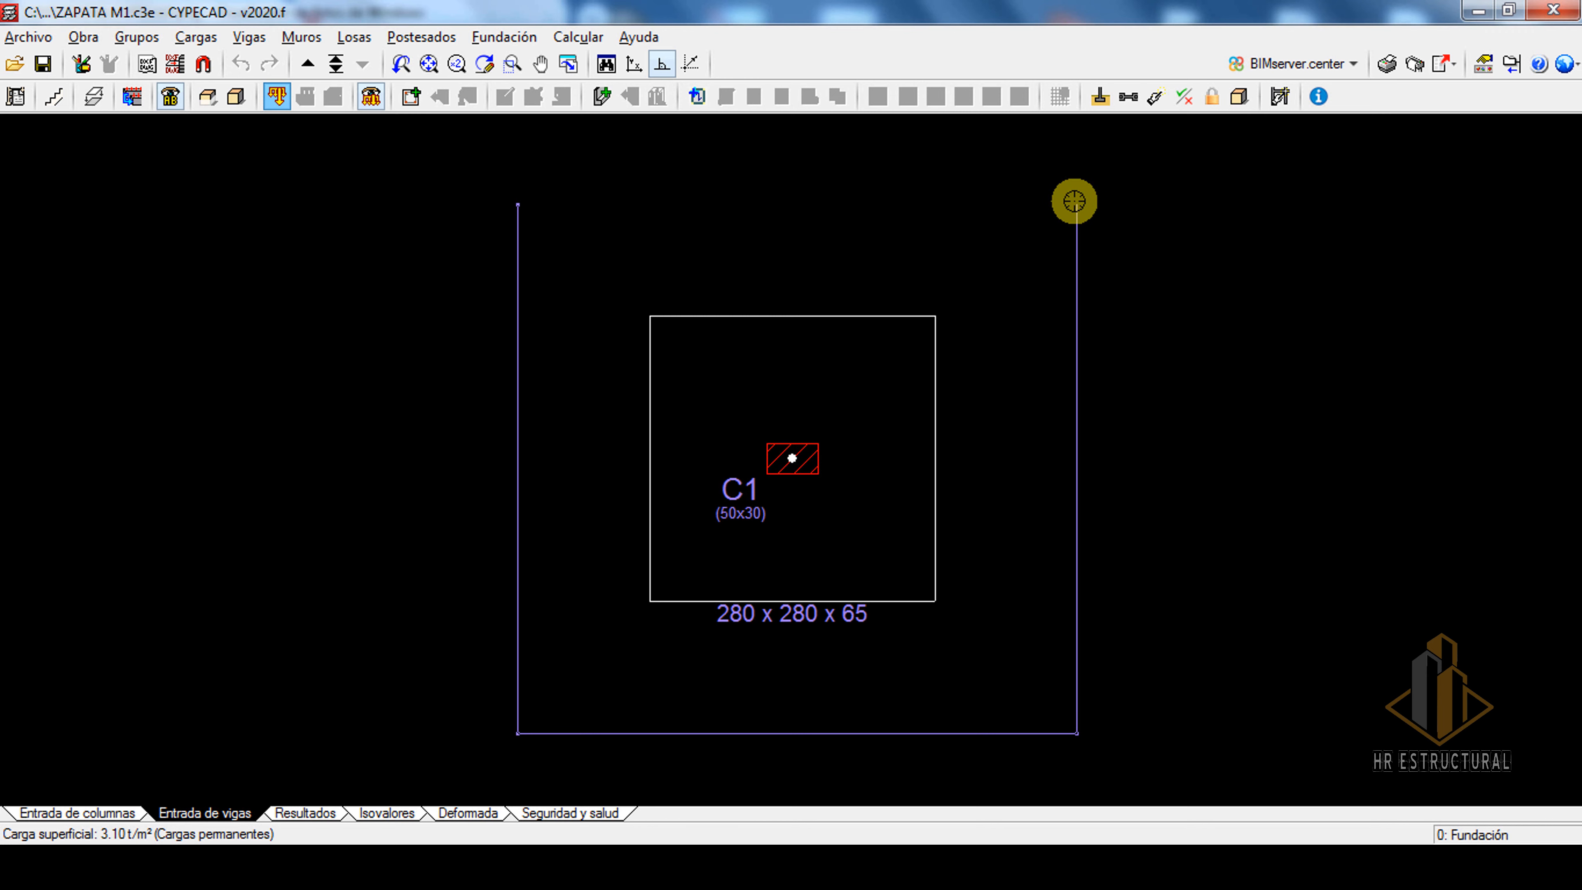
pyautogui.click(522, 199)
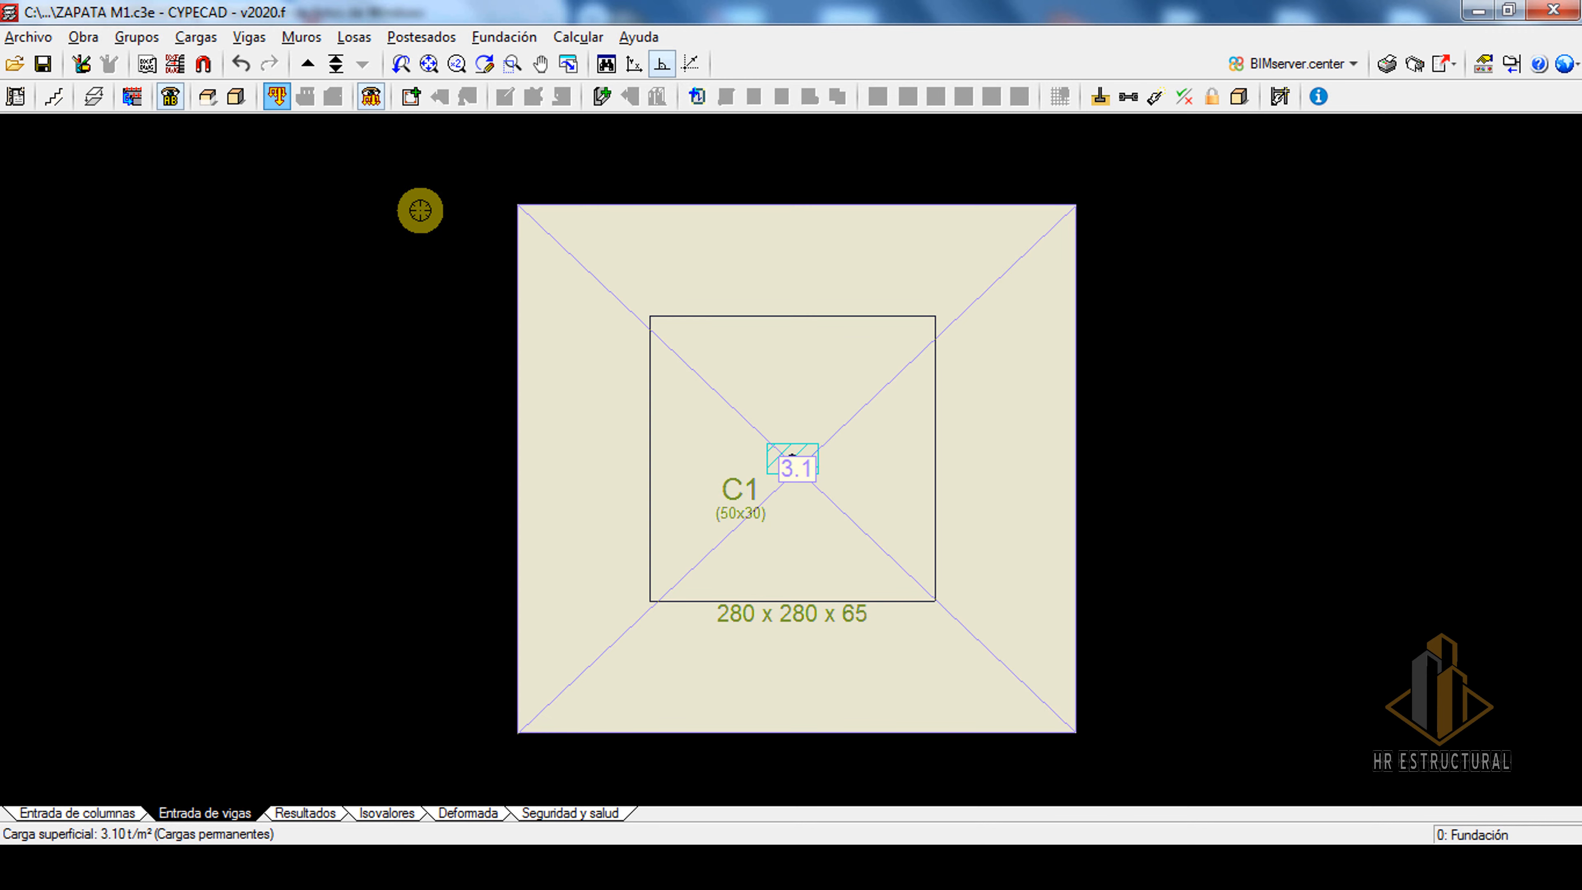
# - Recalculate the job including the foundation and compare the resulting footing with the plan view and Corte 1–1 in the design PDF
pyautogui.click(578, 37)
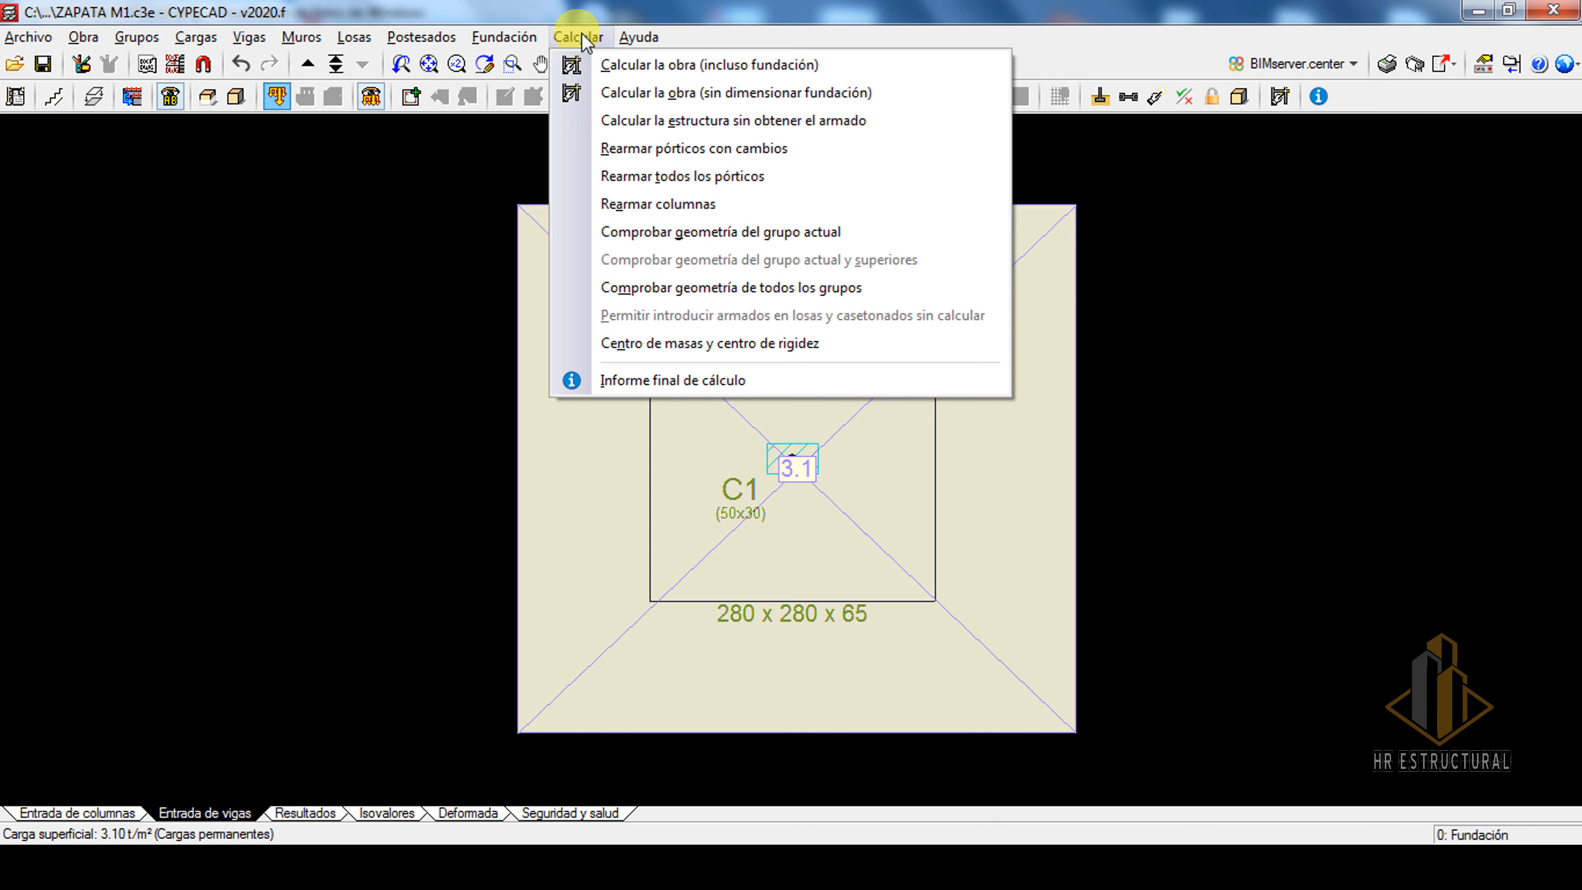
pyautogui.click(648, 66)
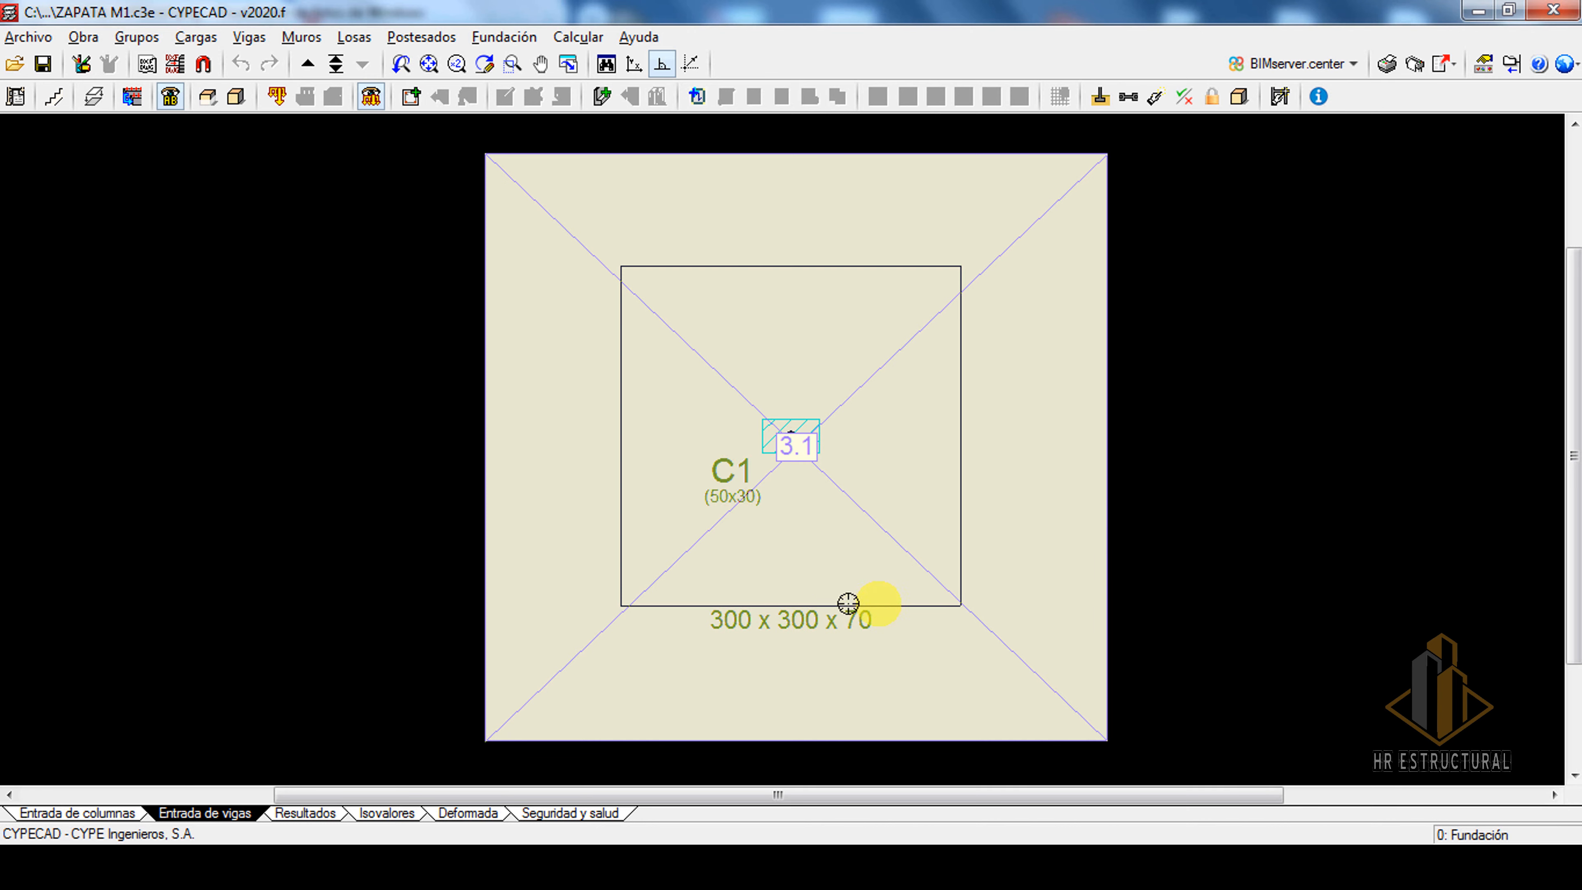
pyautogui.click(543, 868)
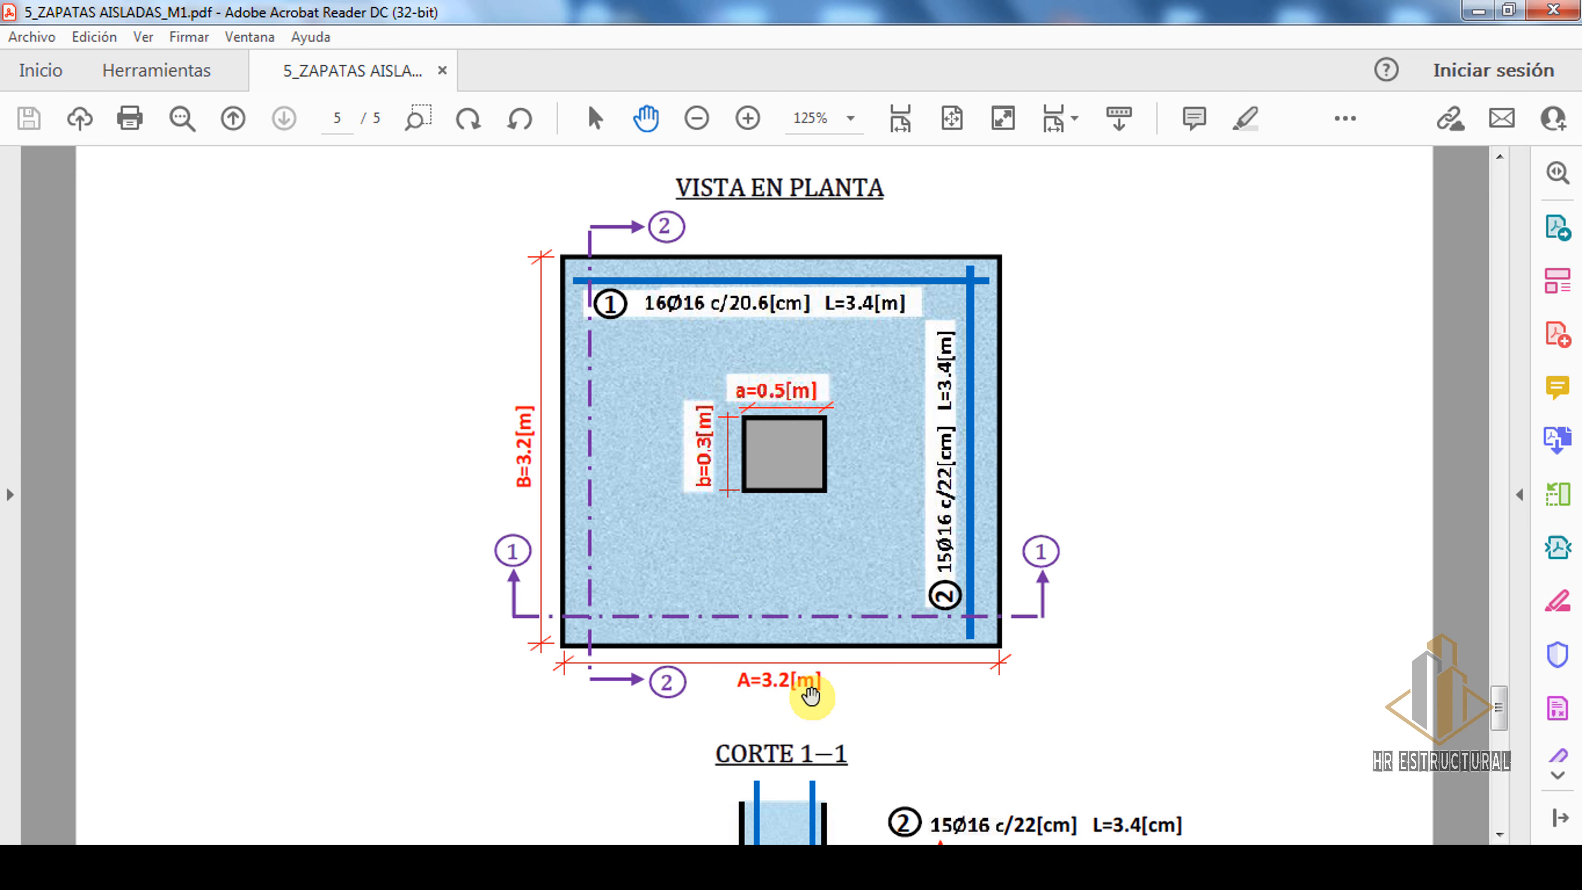
pyautogui.scroll(-5, 1123, 343)
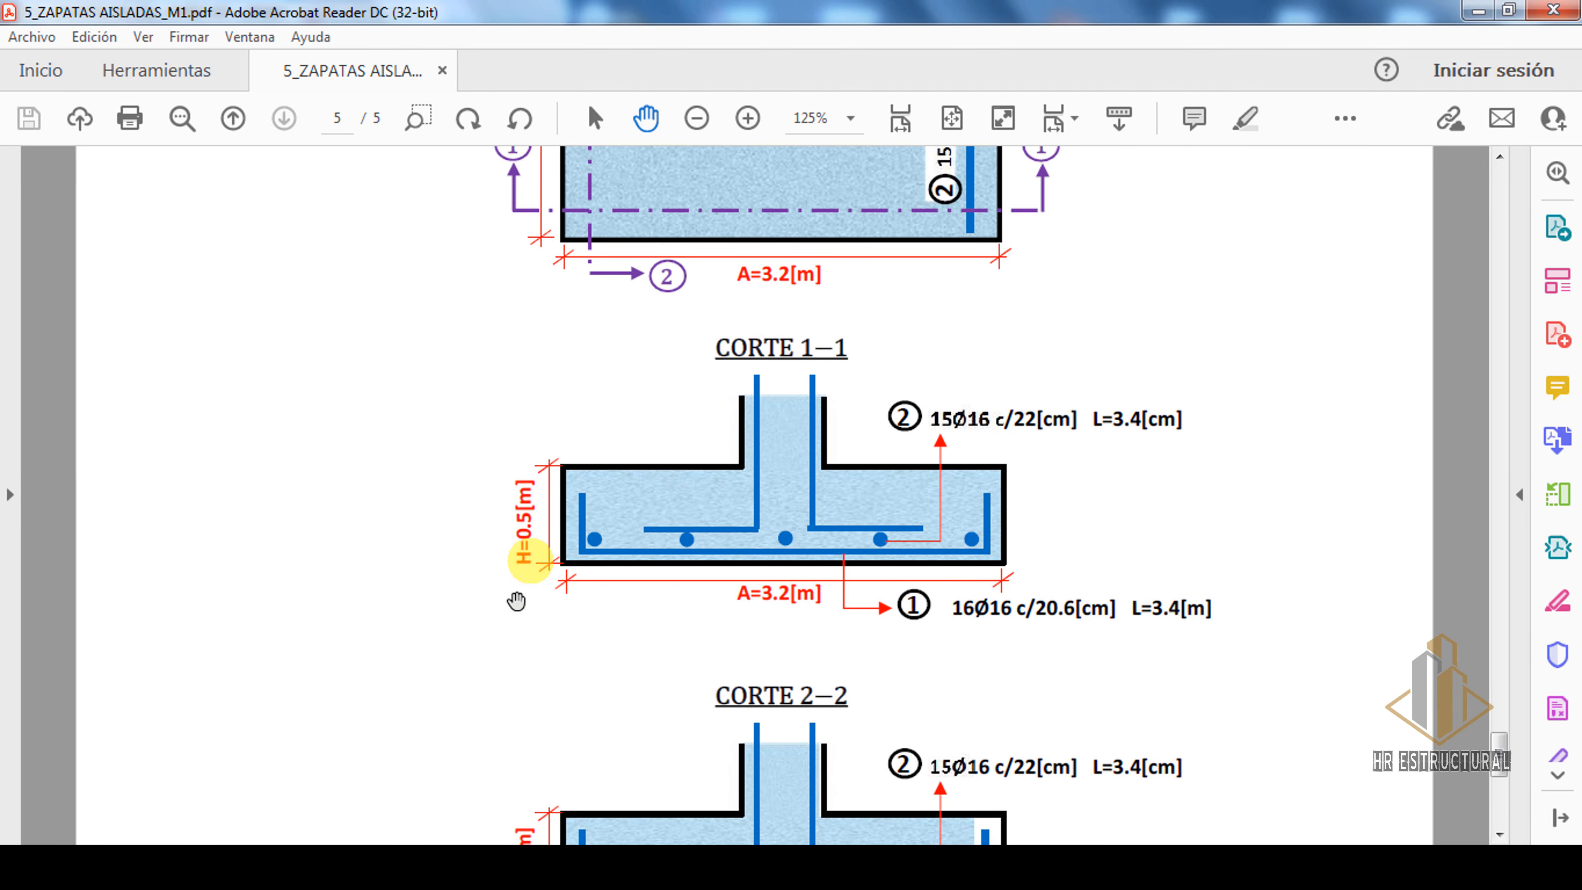
pyautogui.moveTo(1010, 512); pyautogui.dragTo(870, 839)
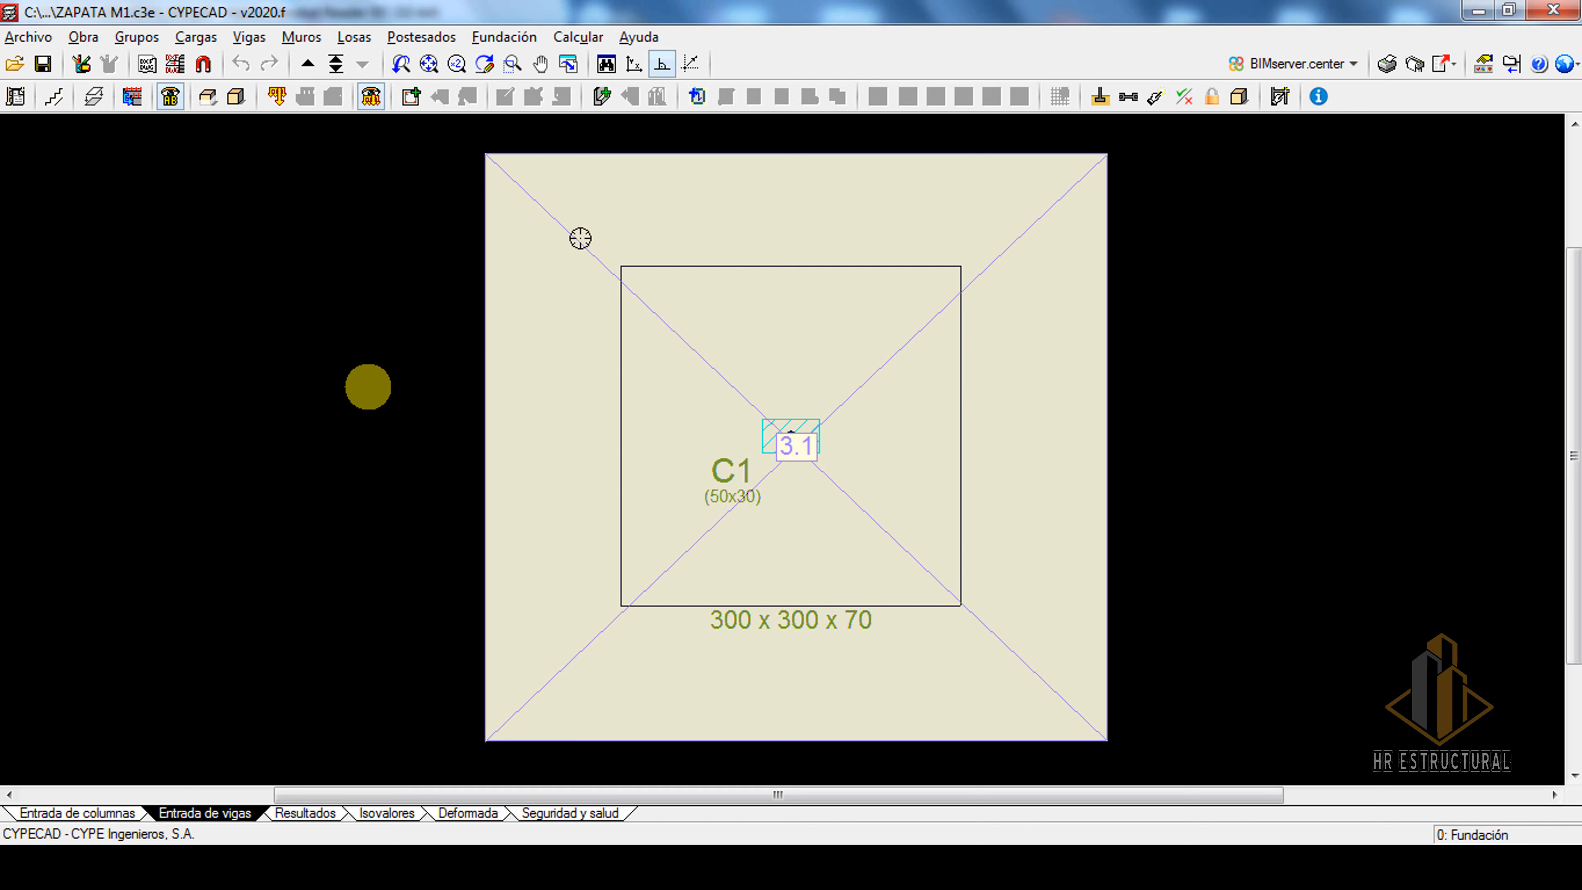
# - In CYPECAD, run the design check on the C1 footing to consult its full list of checks
pyautogui.click(1186, 98)
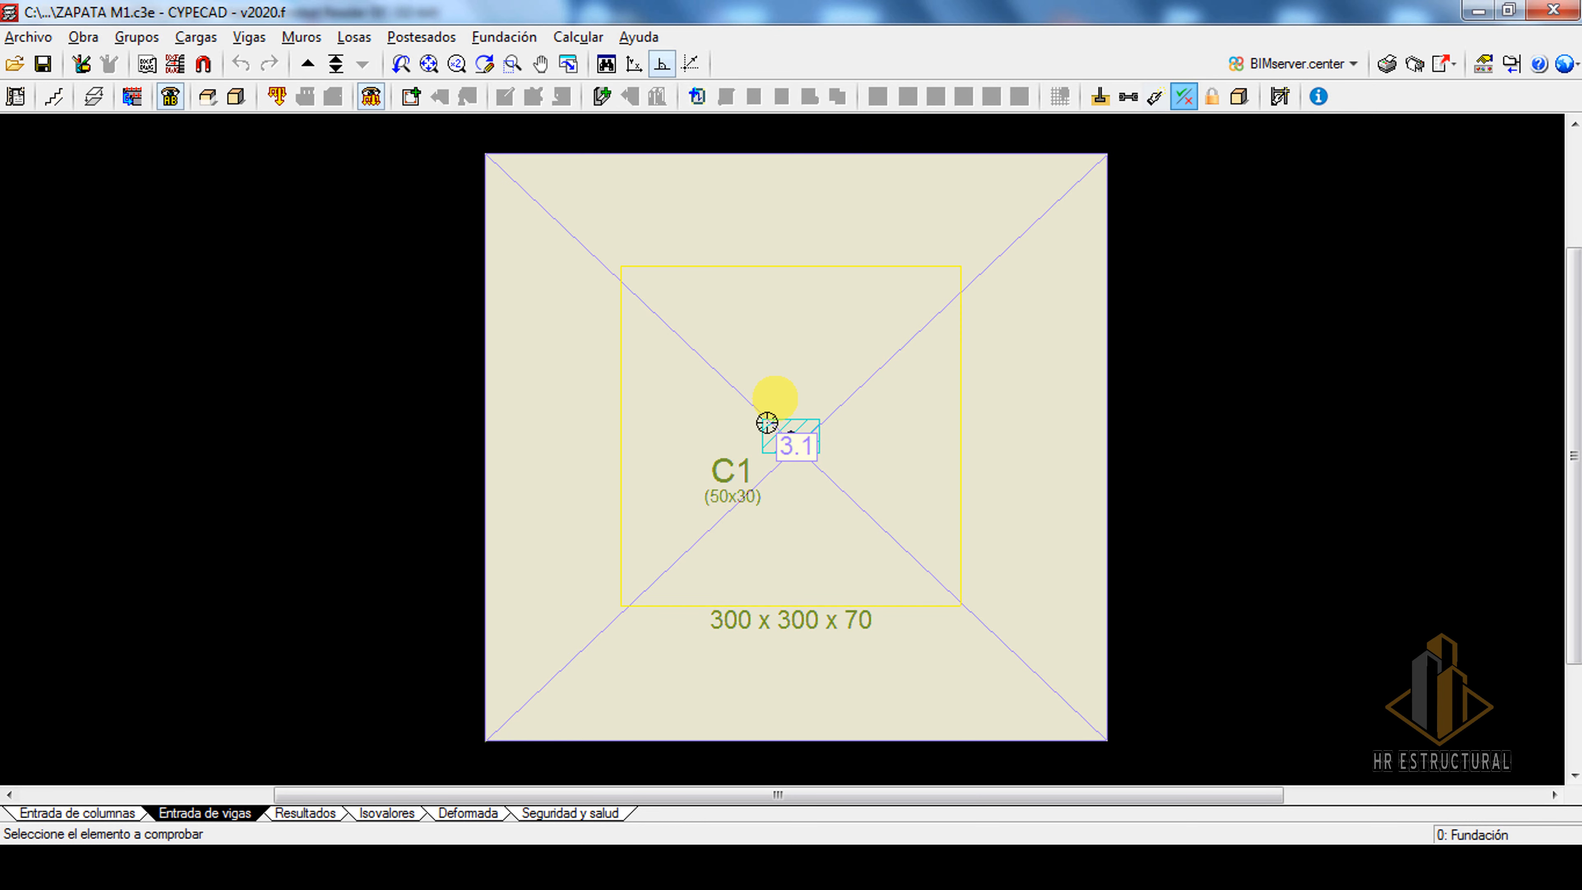
pyautogui.click(802, 410)
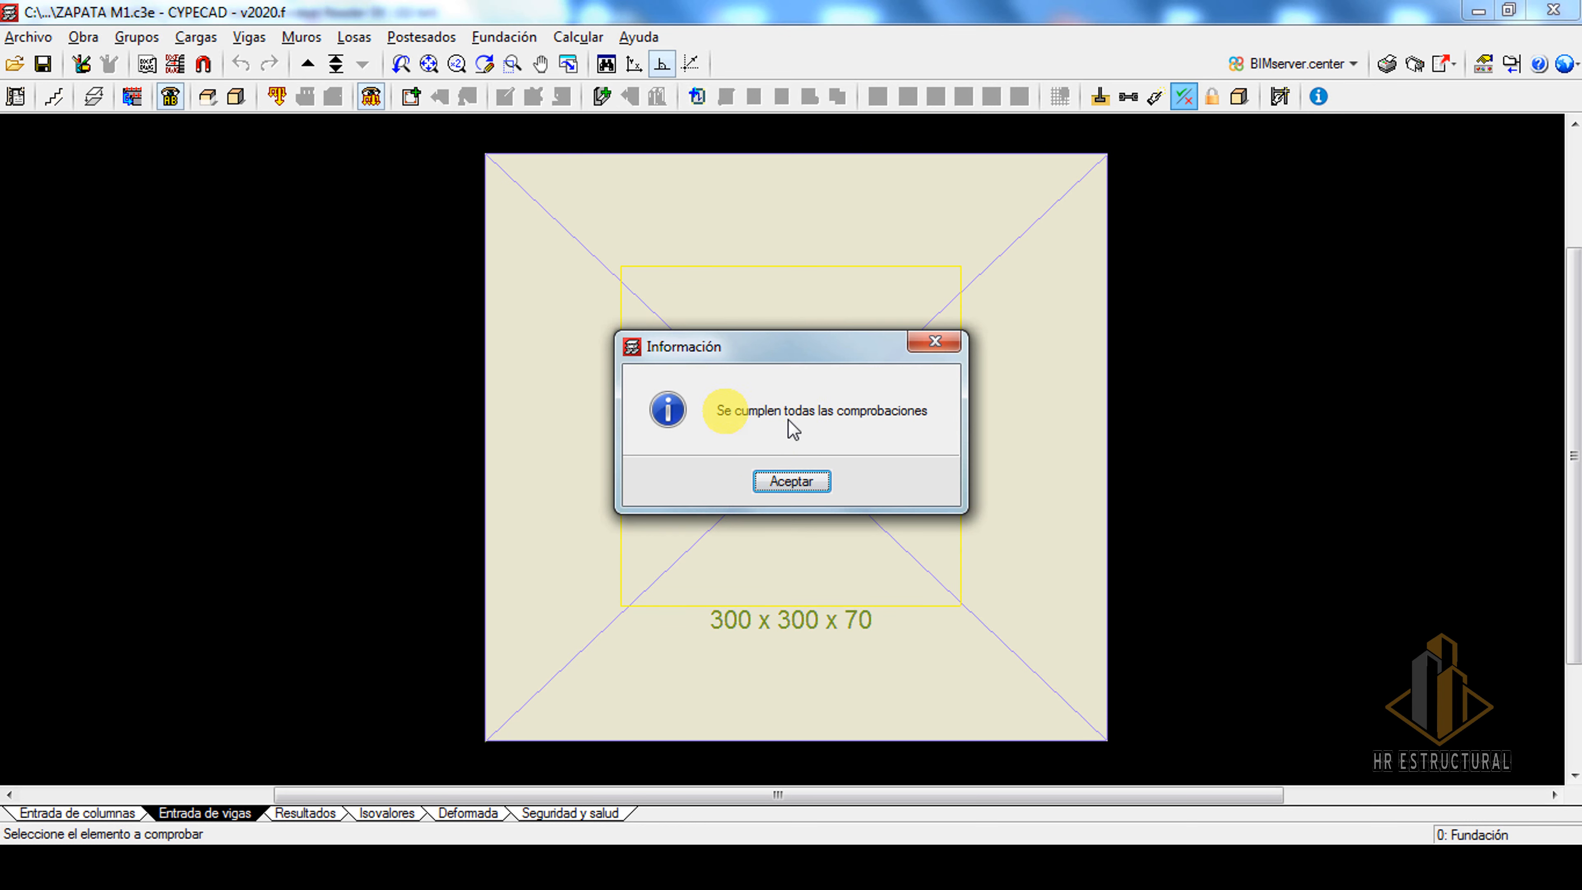
pyautogui.click(774, 483)
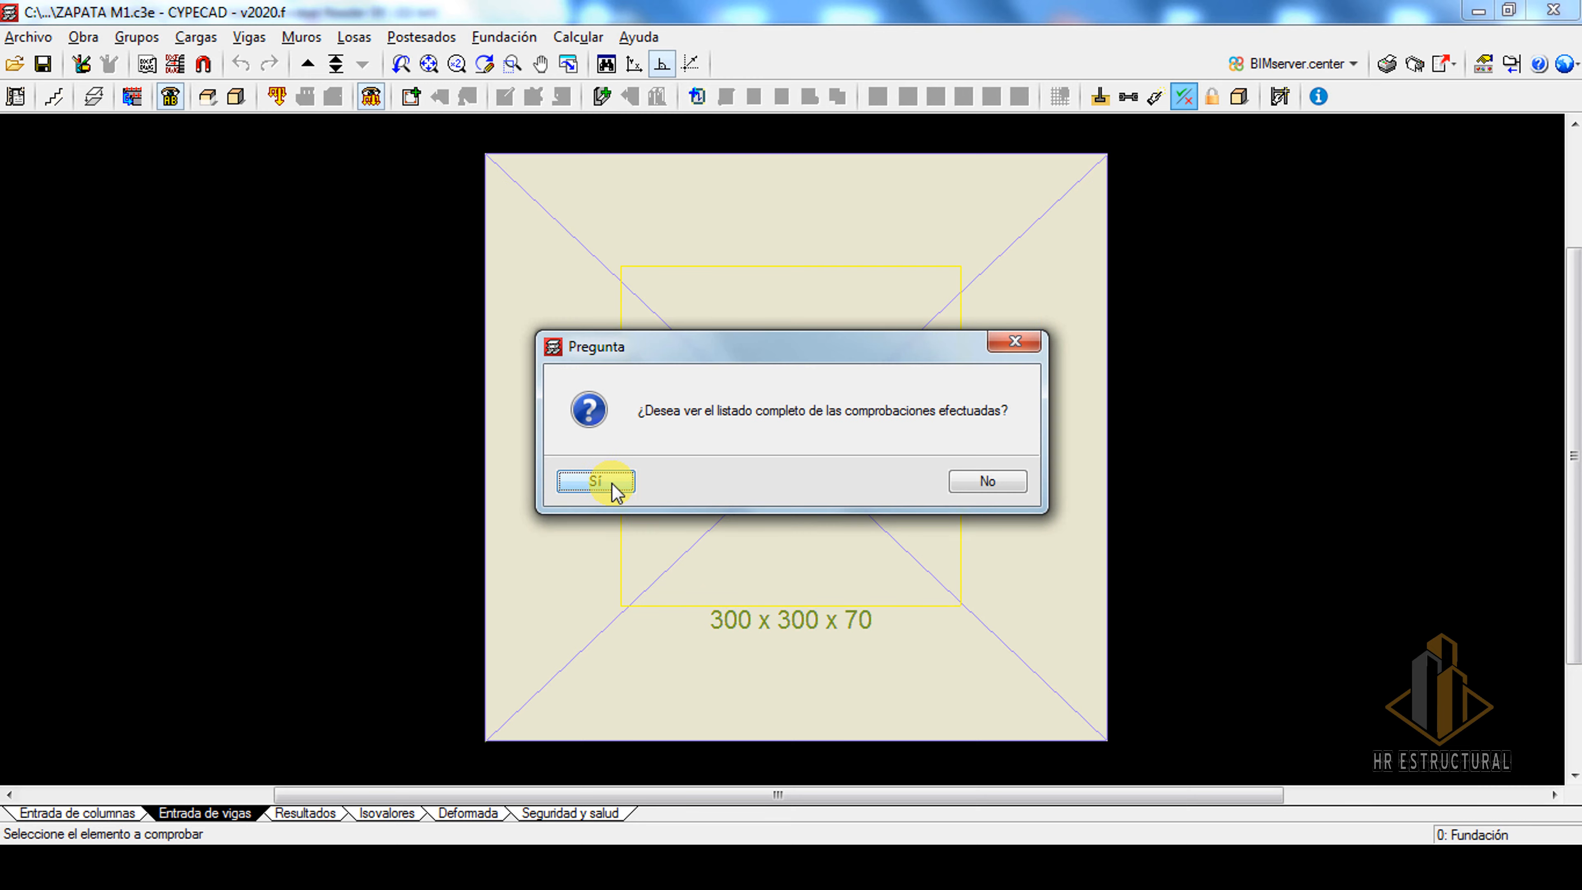
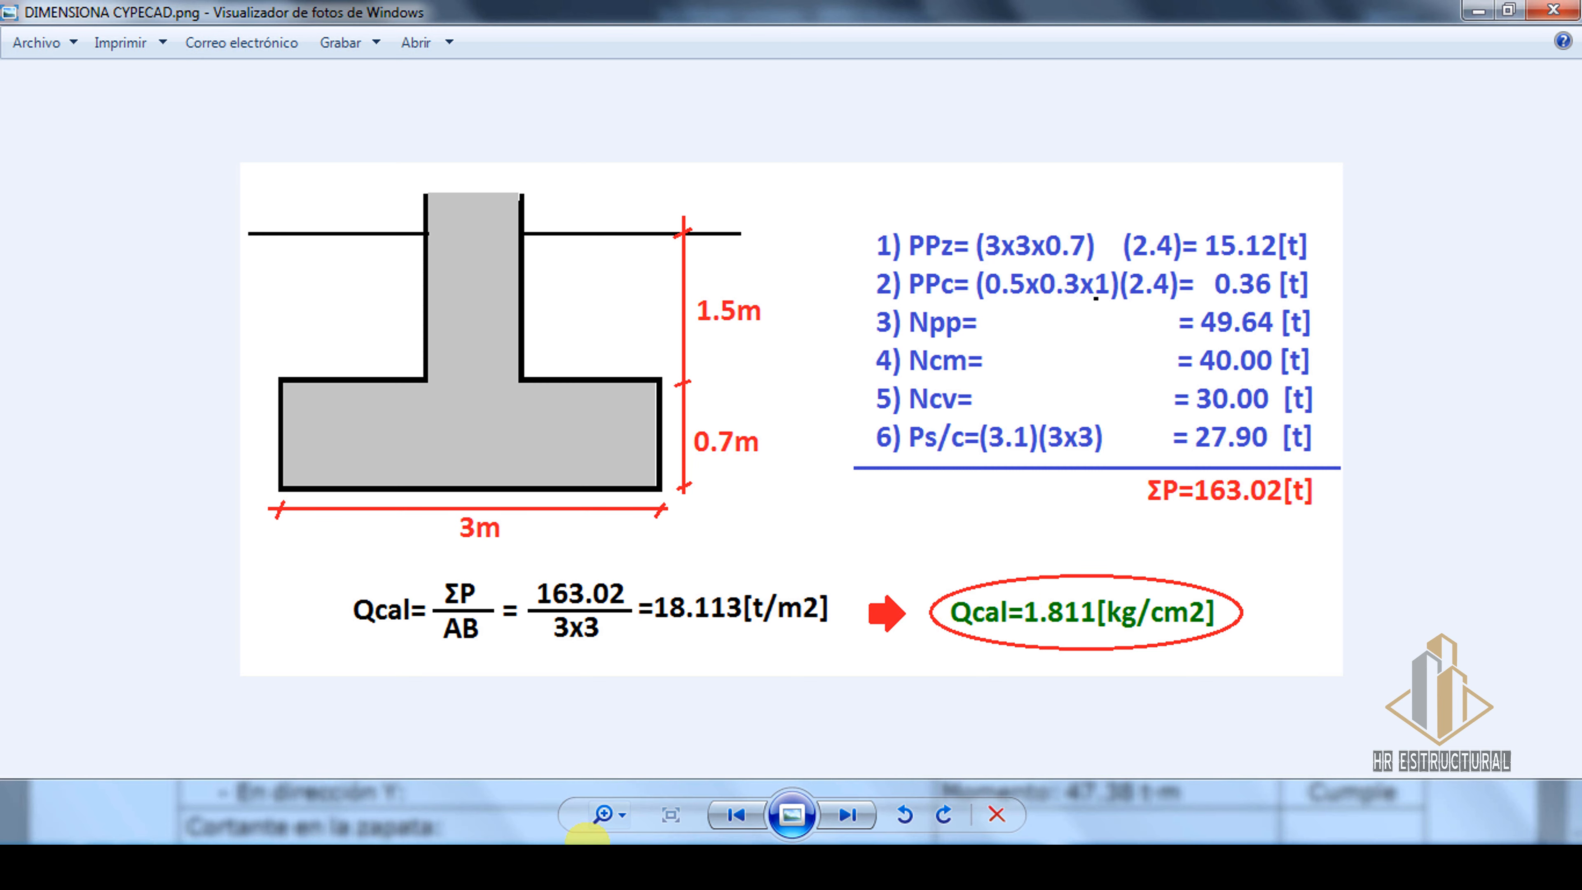
# - Review the soil stress checks in the CYPECAD report and switch to the base pressure analysis cases in the design PDF
pyautogui.click(598, 867)
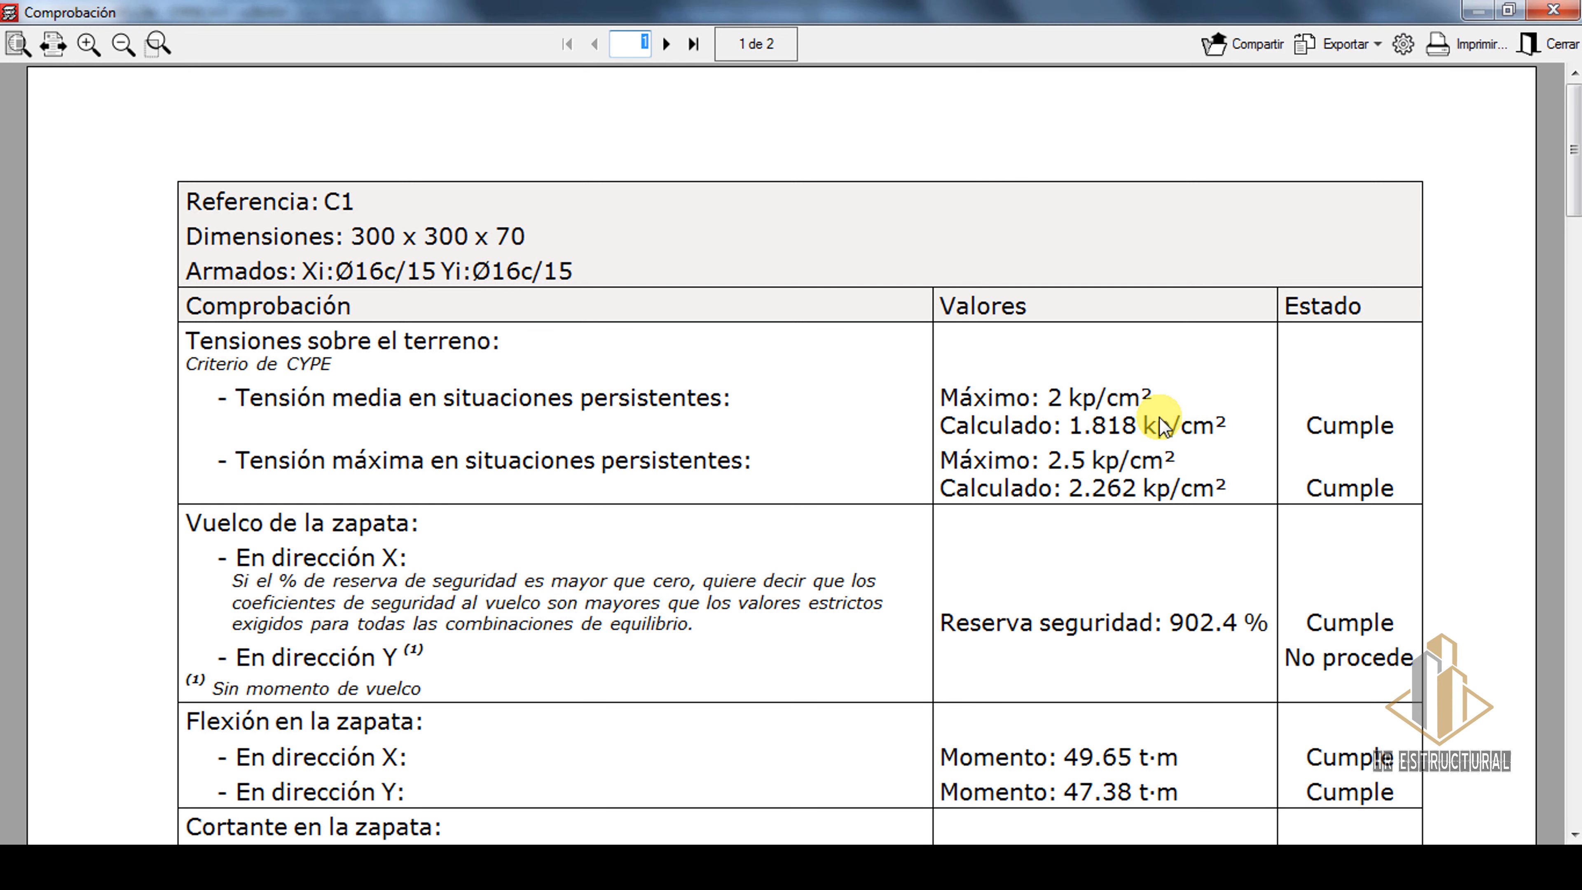
pyautogui.click(517, 859)
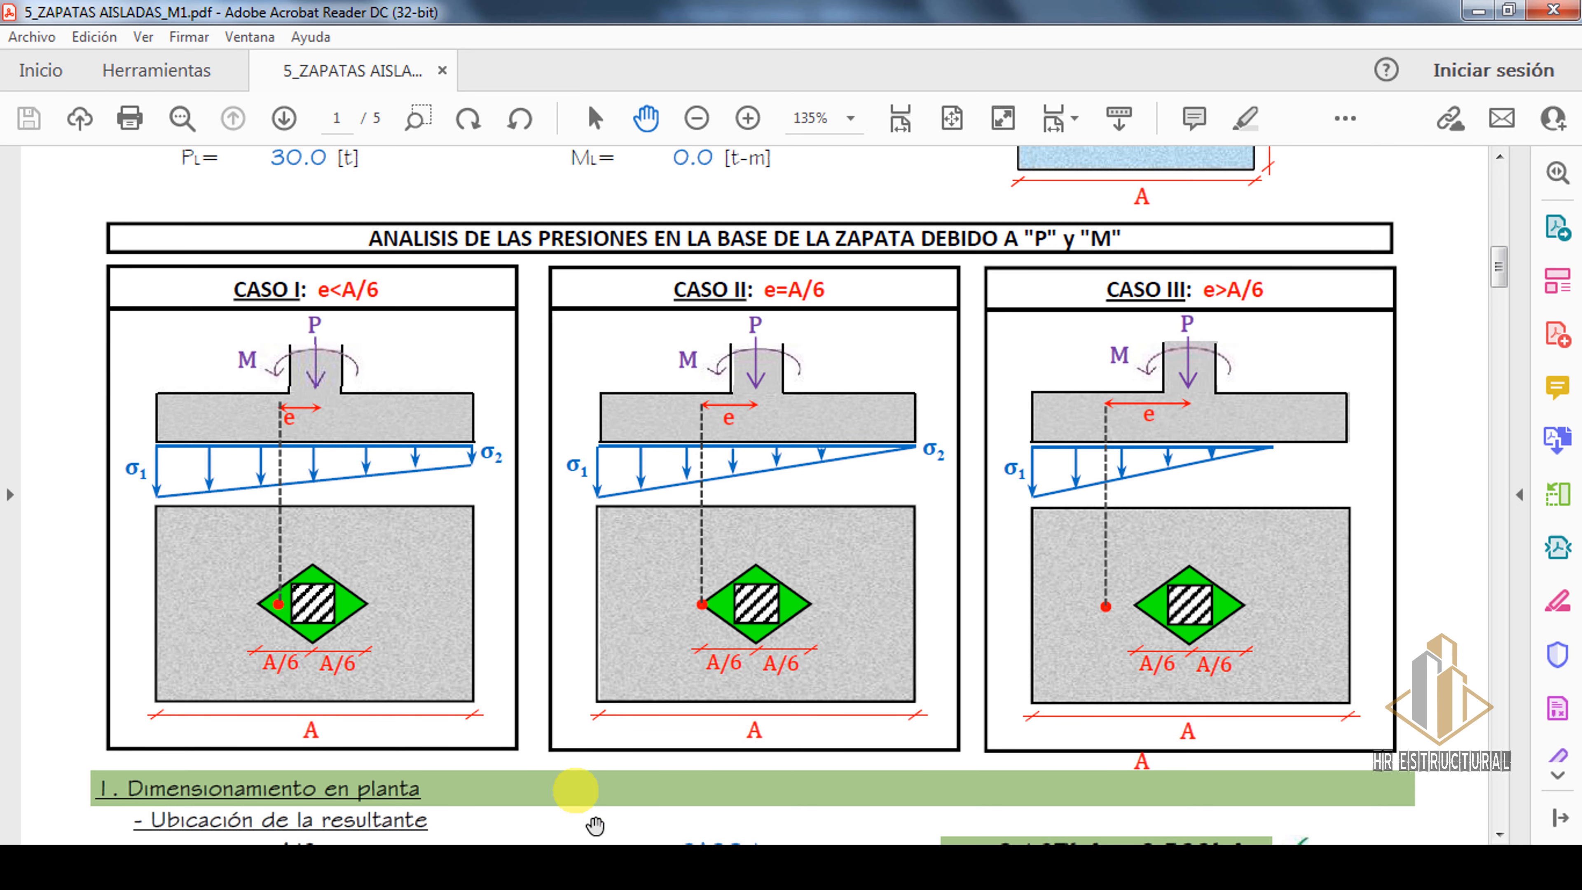
# - Return to CYPECAD, close the C1 check report and hide the surface loads in the foundation plan
pyautogui.click(623, 868)
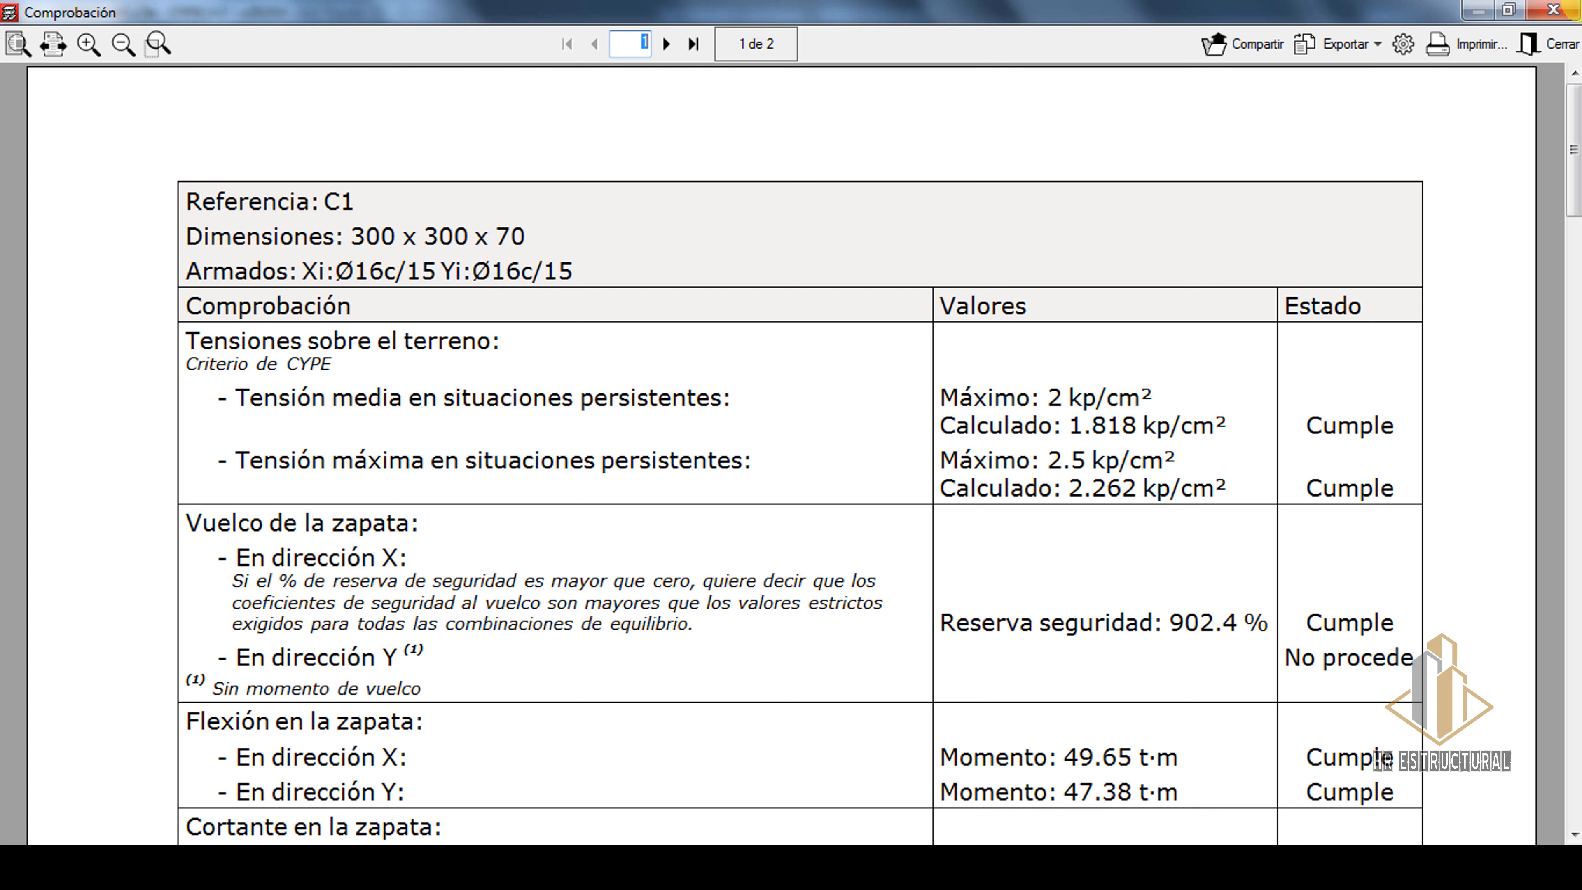
pyautogui.click(1553, 8)
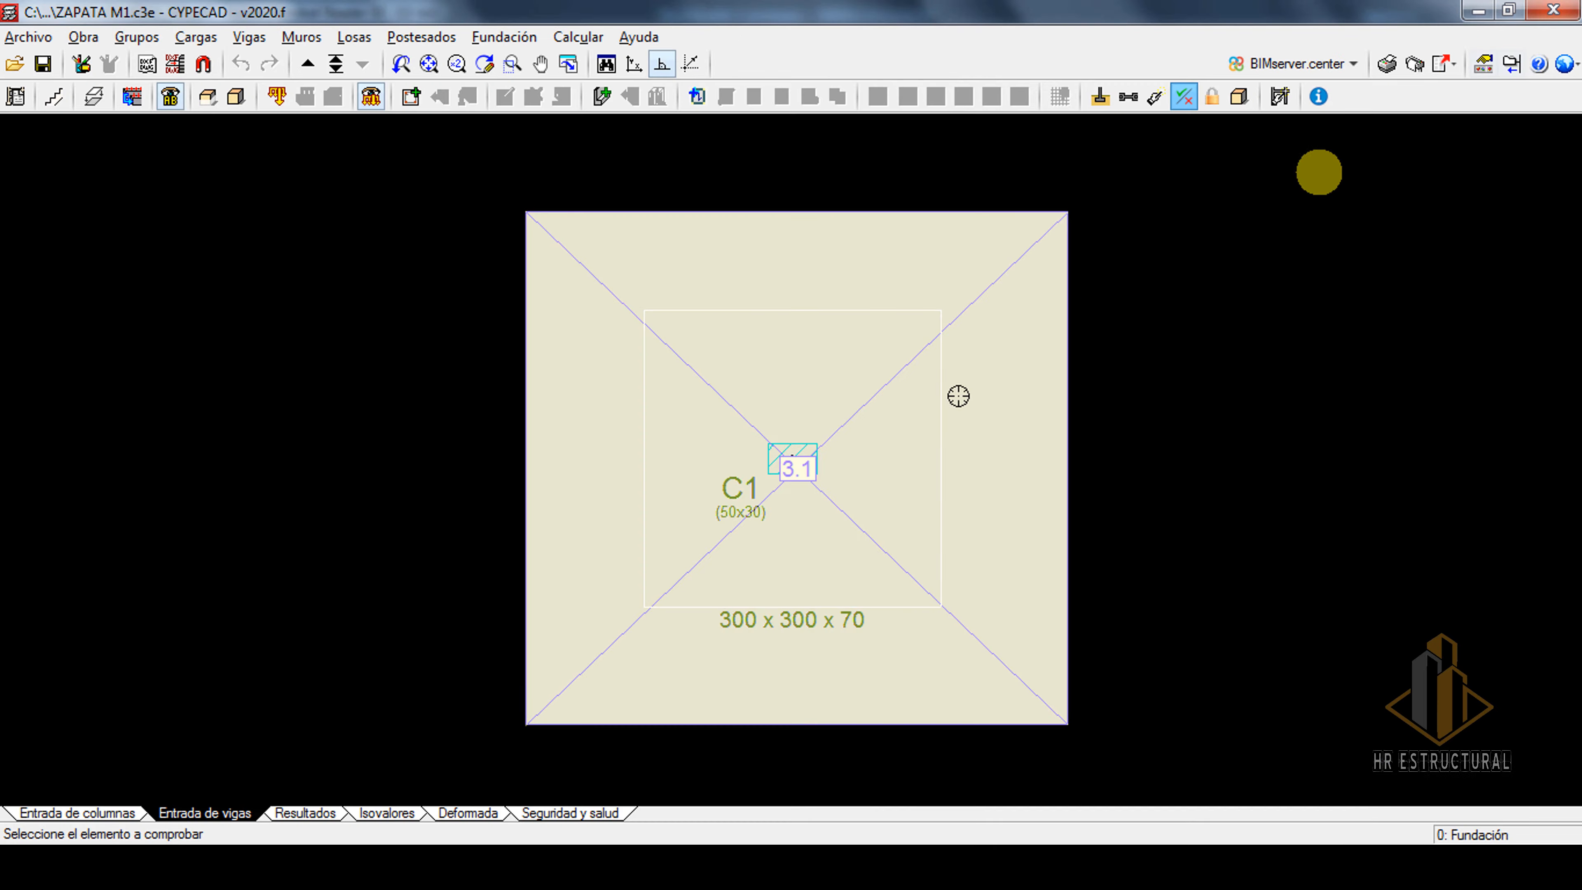
pyautogui.click(370, 98)
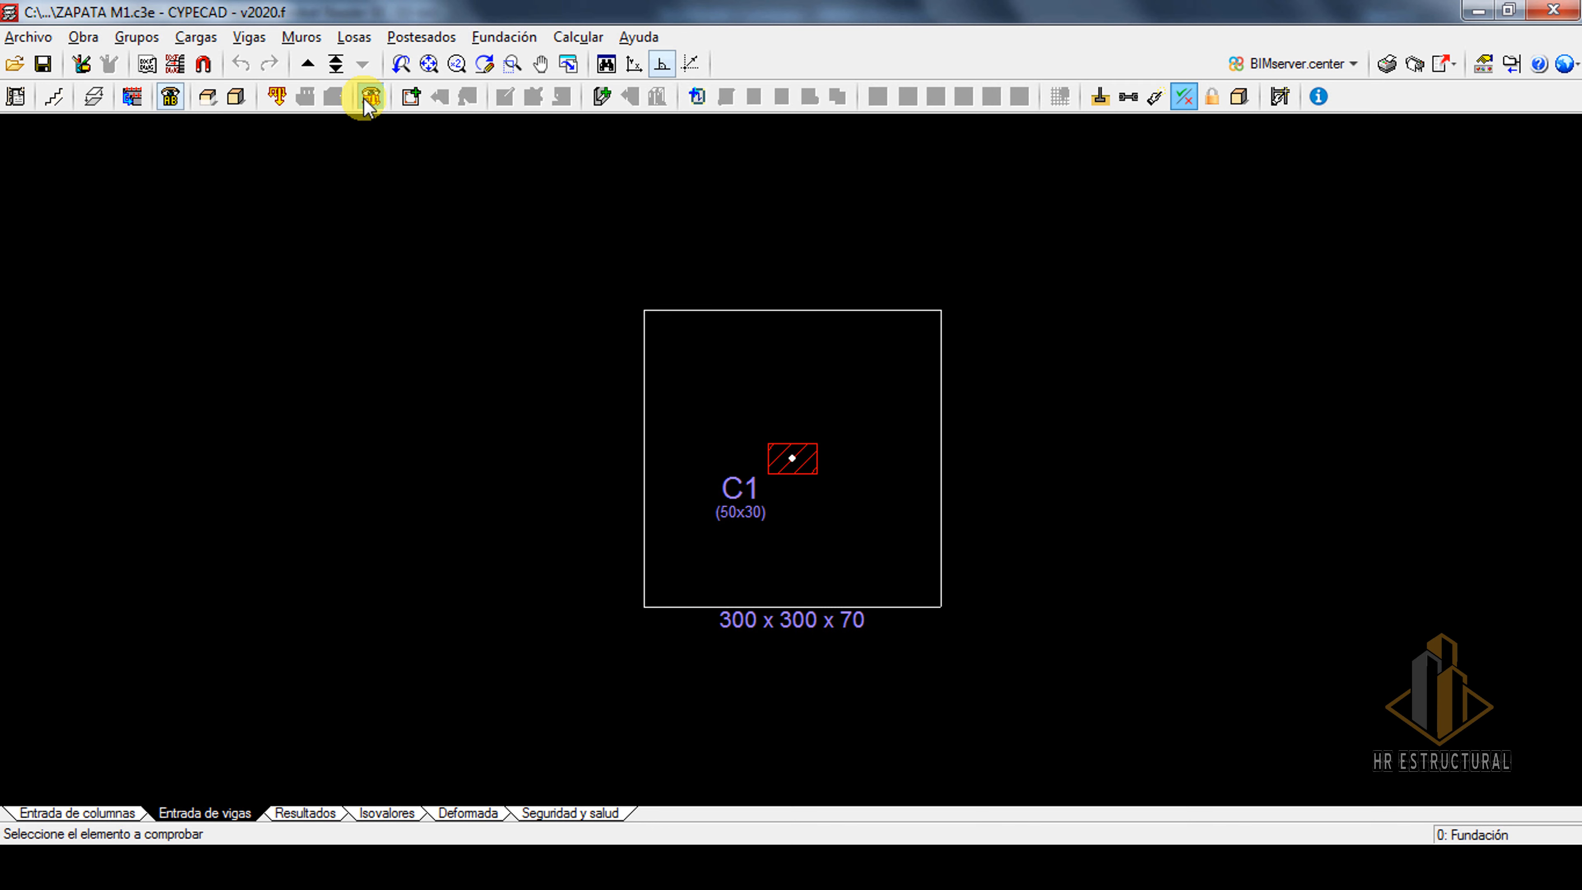
# - Edit the C1 footing geometry to 160 cm initial and final widths in X and Y, with a 50 cm footing height
pyautogui.click(1099, 97)
pyautogui.click(62, 180)
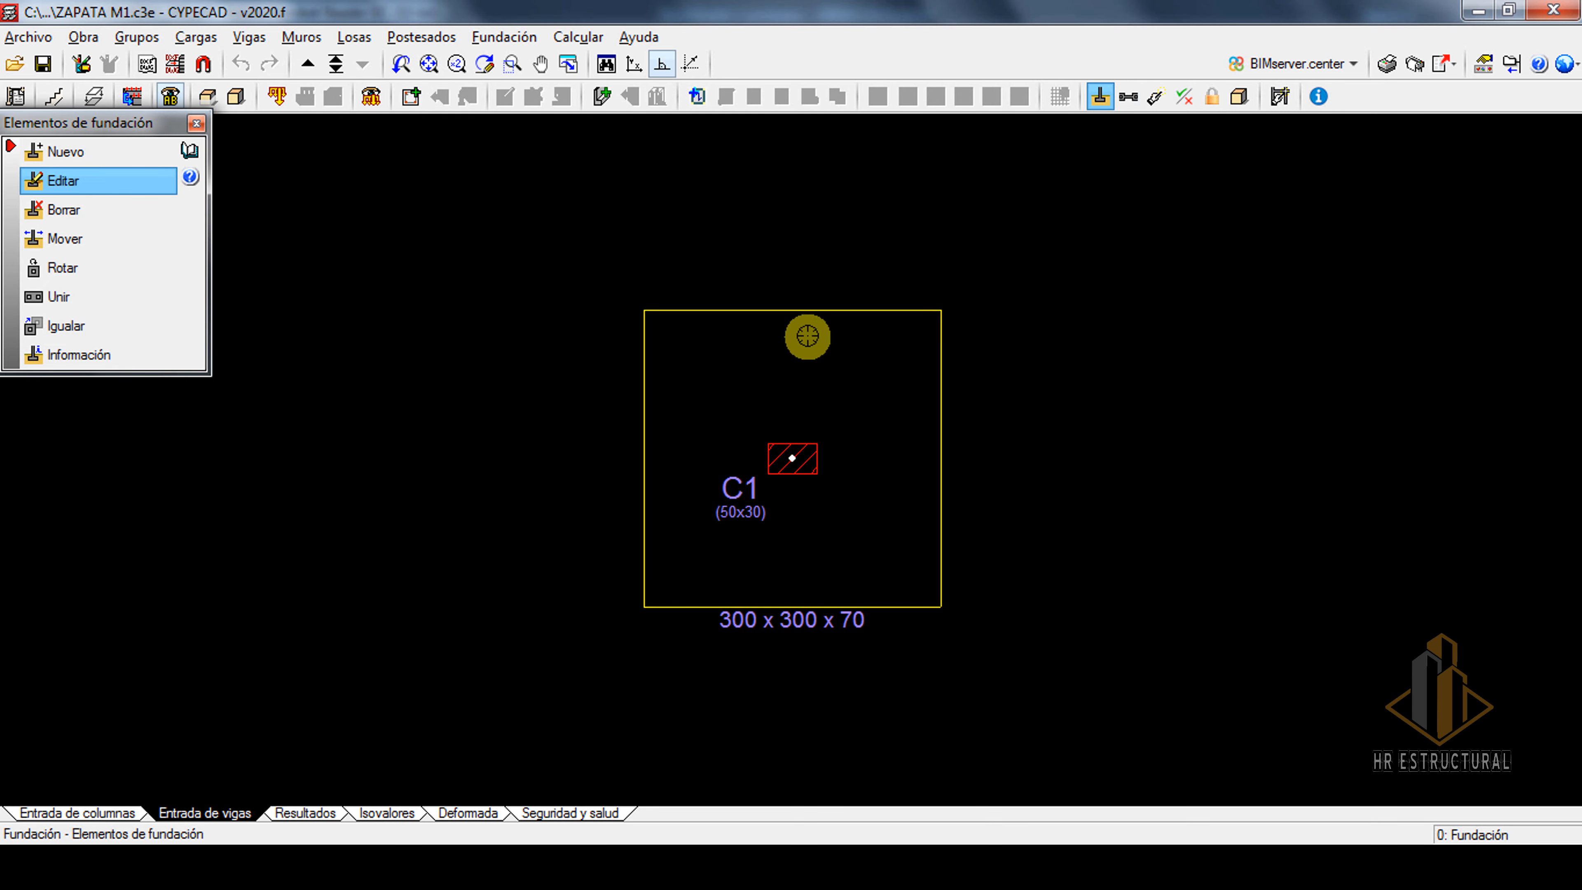
pyautogui.click(809, 337)
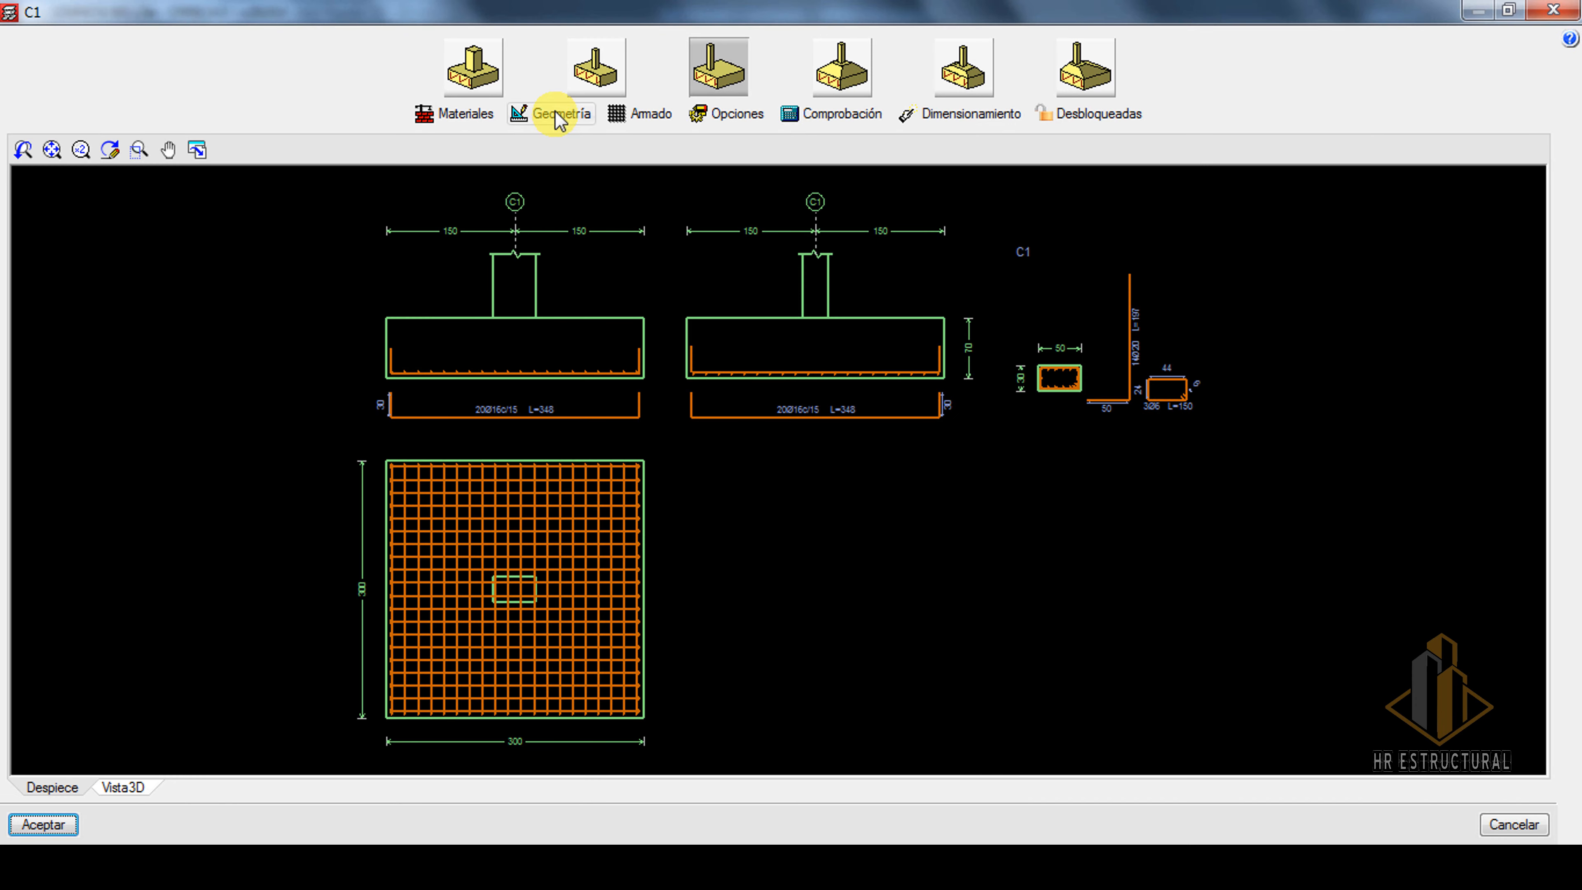
pyautogui.click(557, 117)
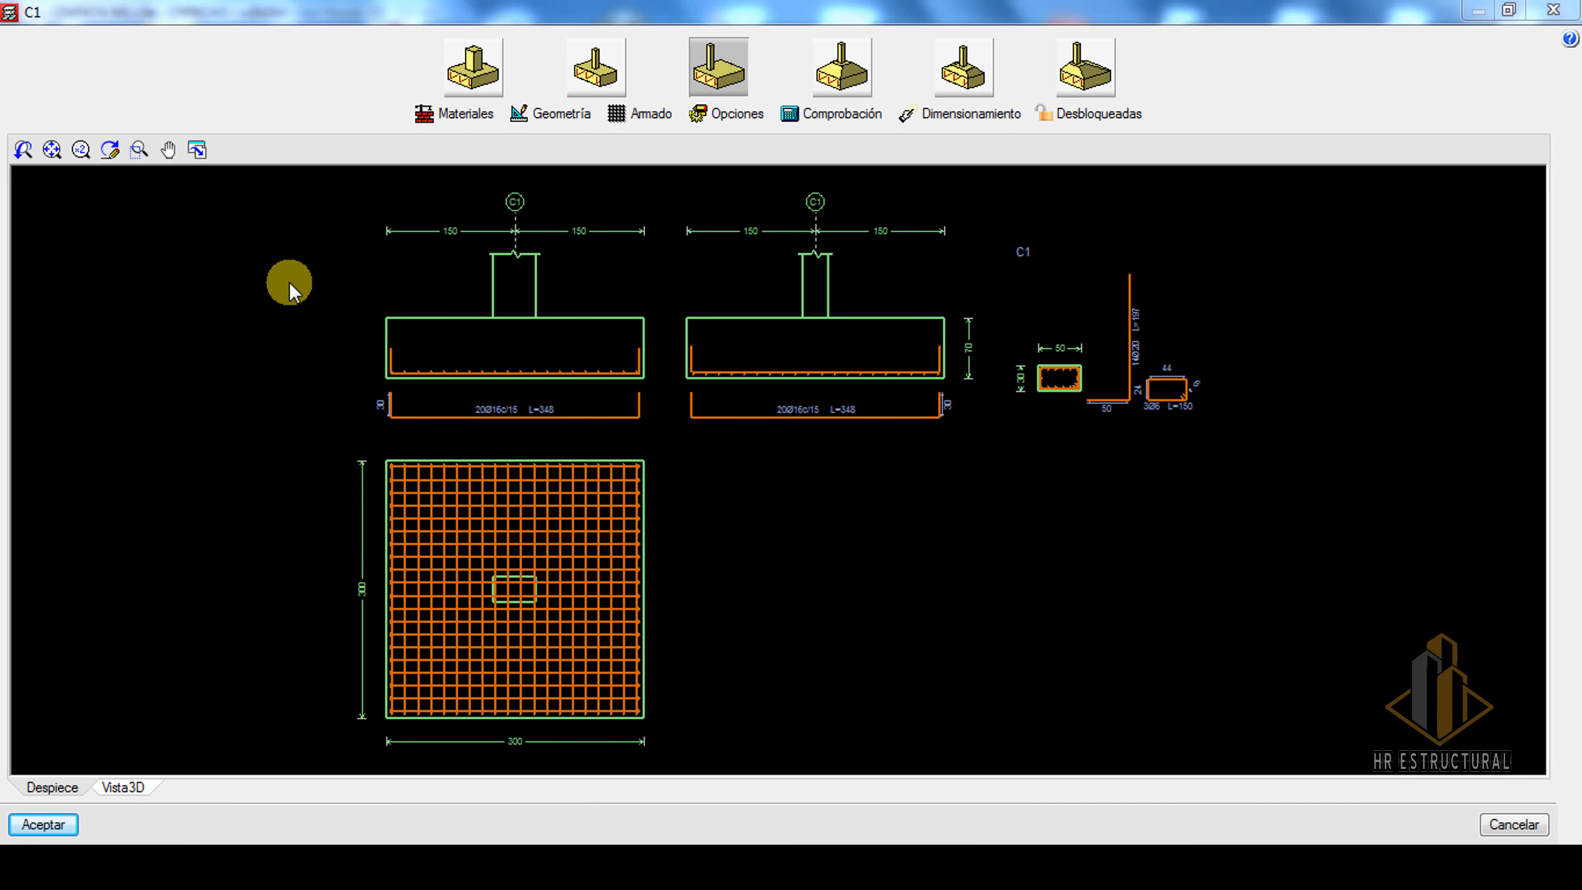
pyautogui.click(562, 113)
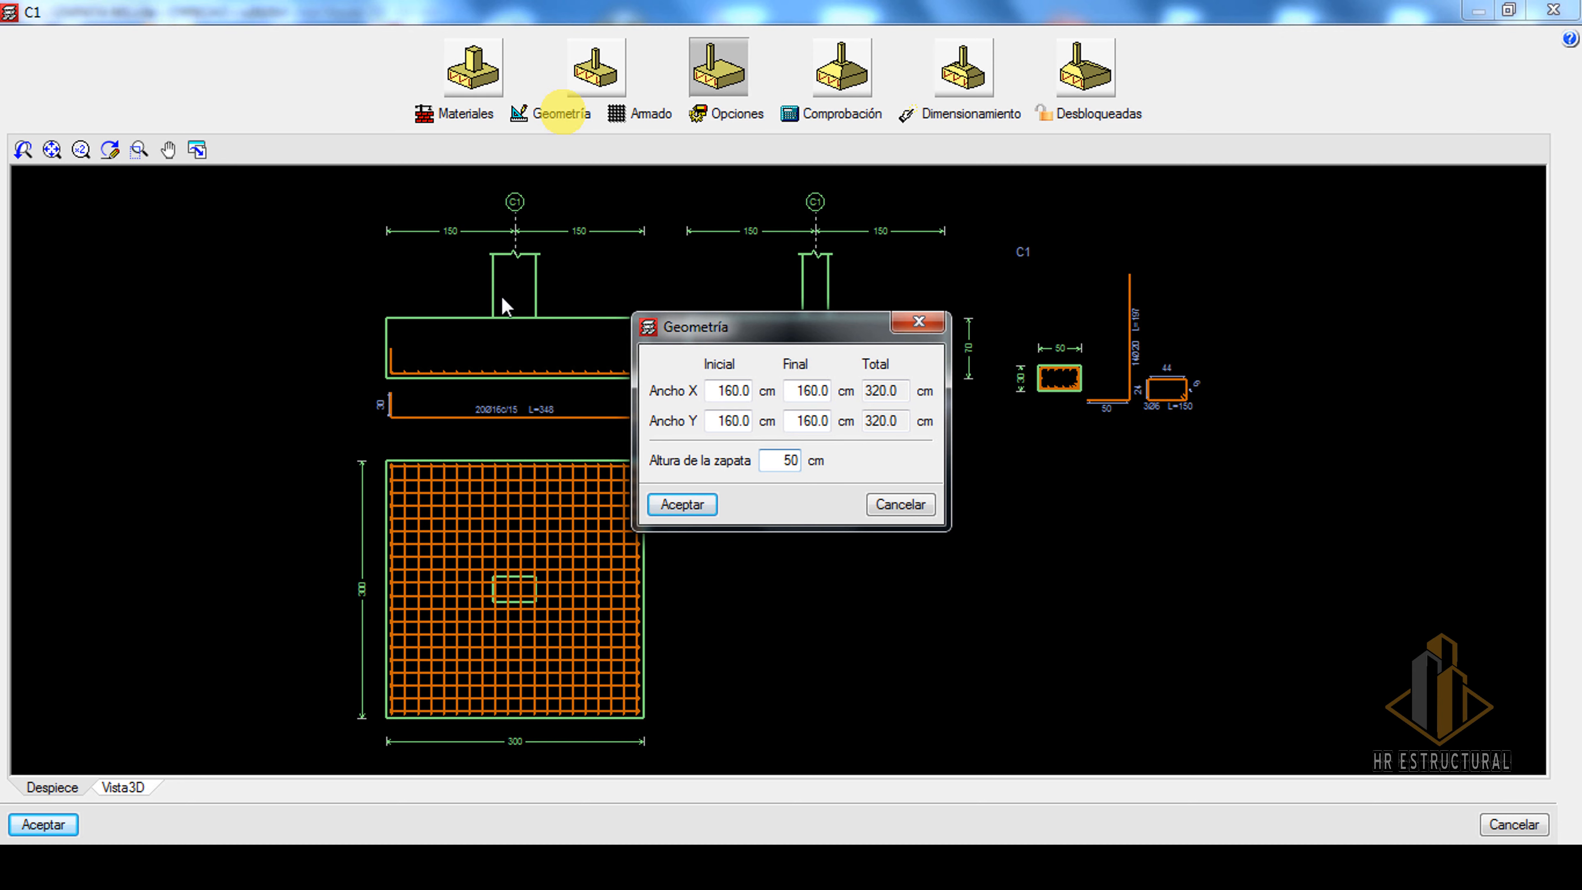
pyautogui.click(707, 506)
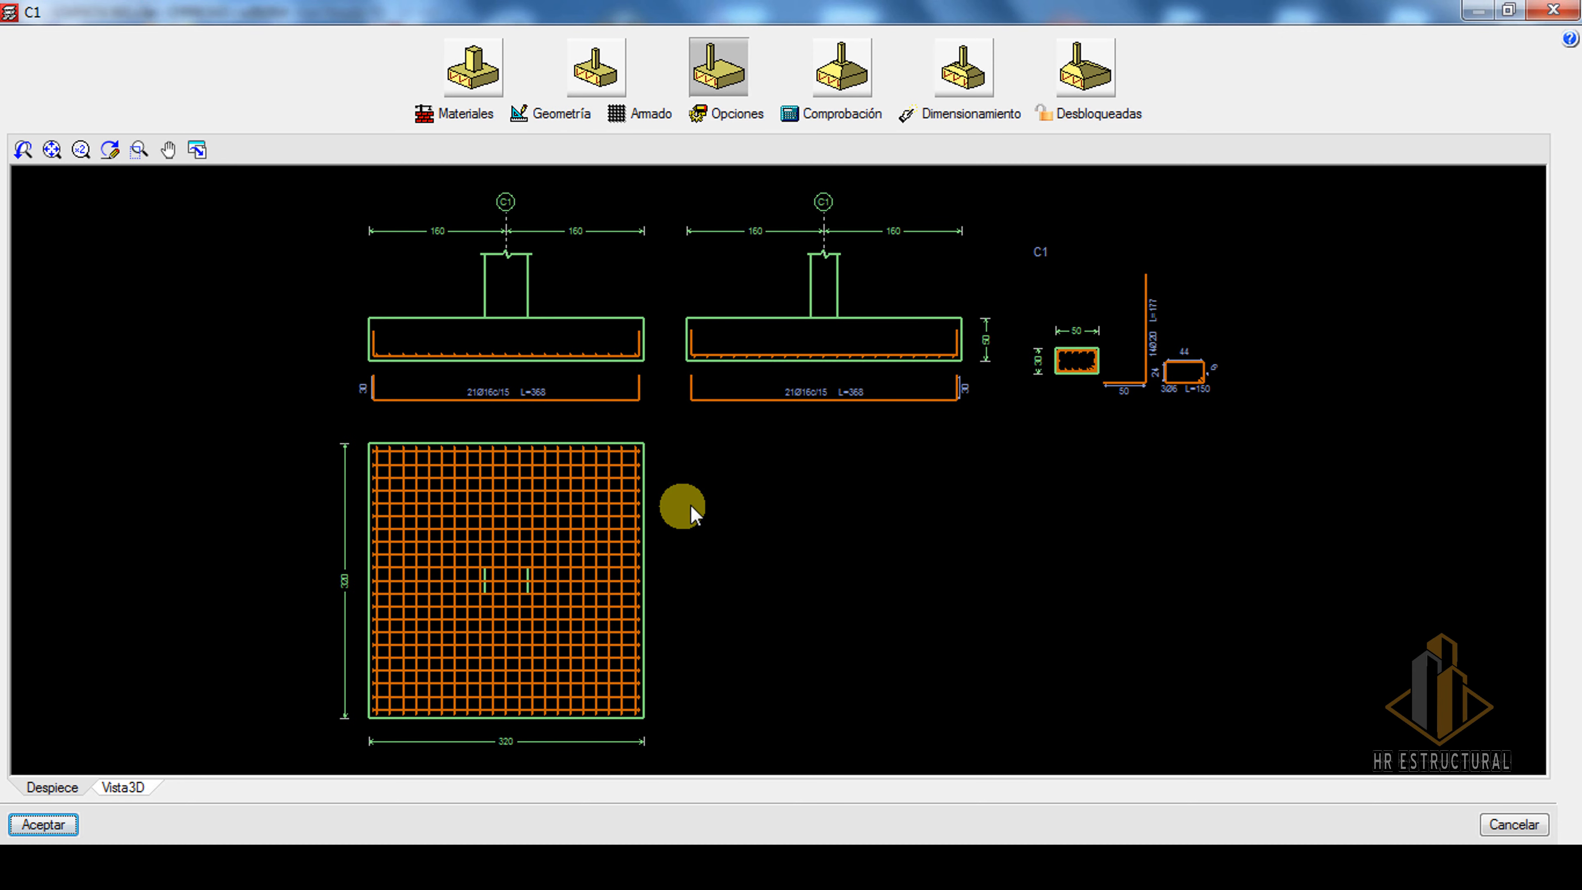
# - Redesign the C1 footing with the Rearmar option and bring up the complete list of checks
pyautogui.click(971, 115)
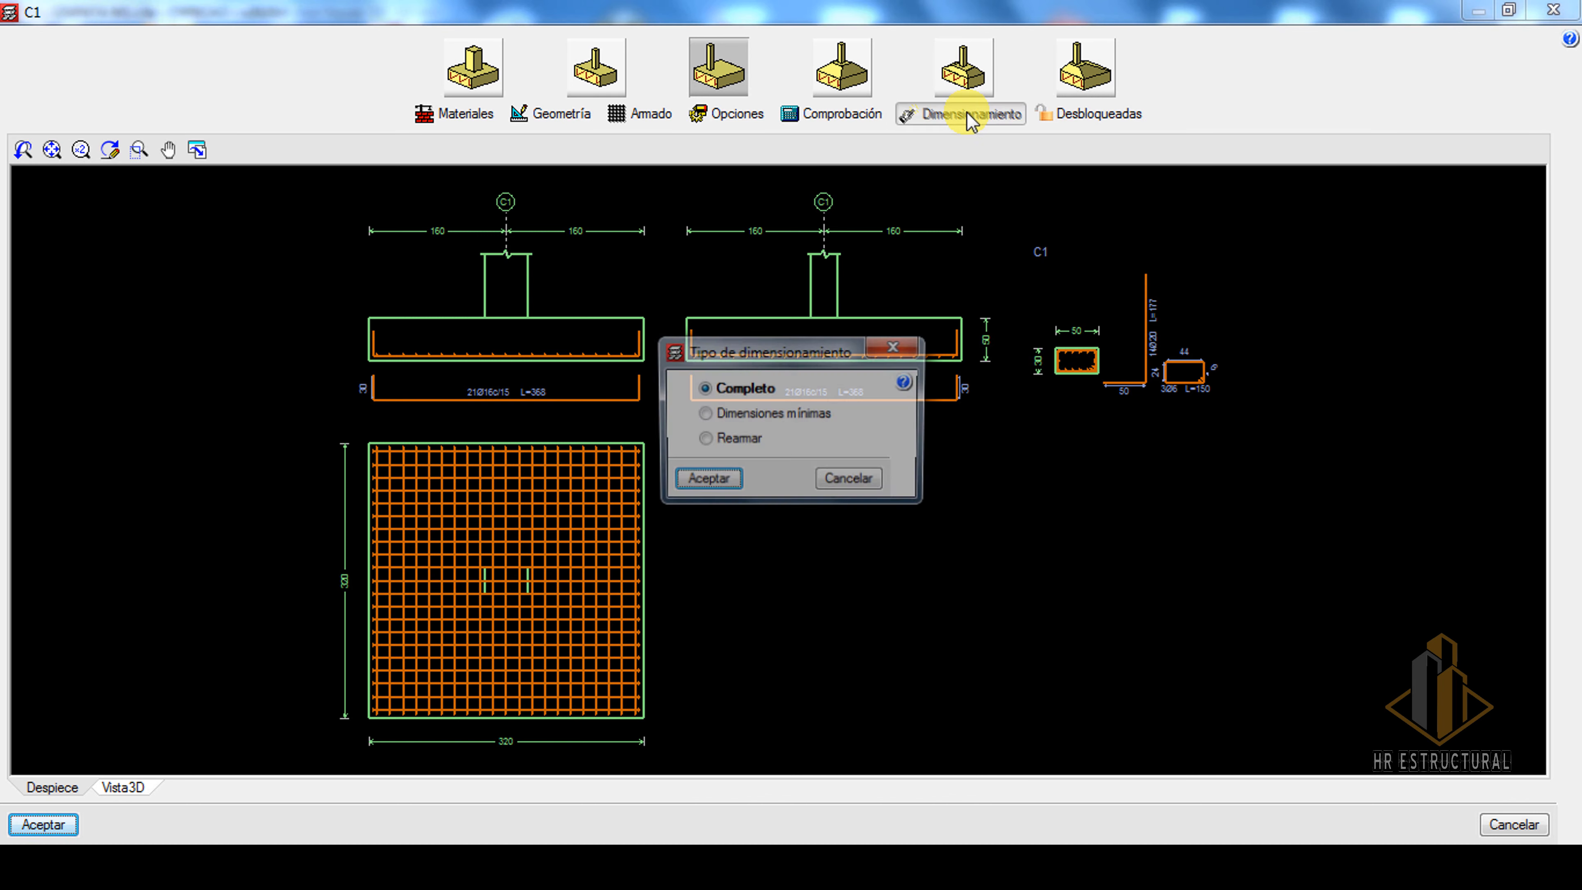
pyautogui.click(737, 440)
pyautogui.click(692, 482)
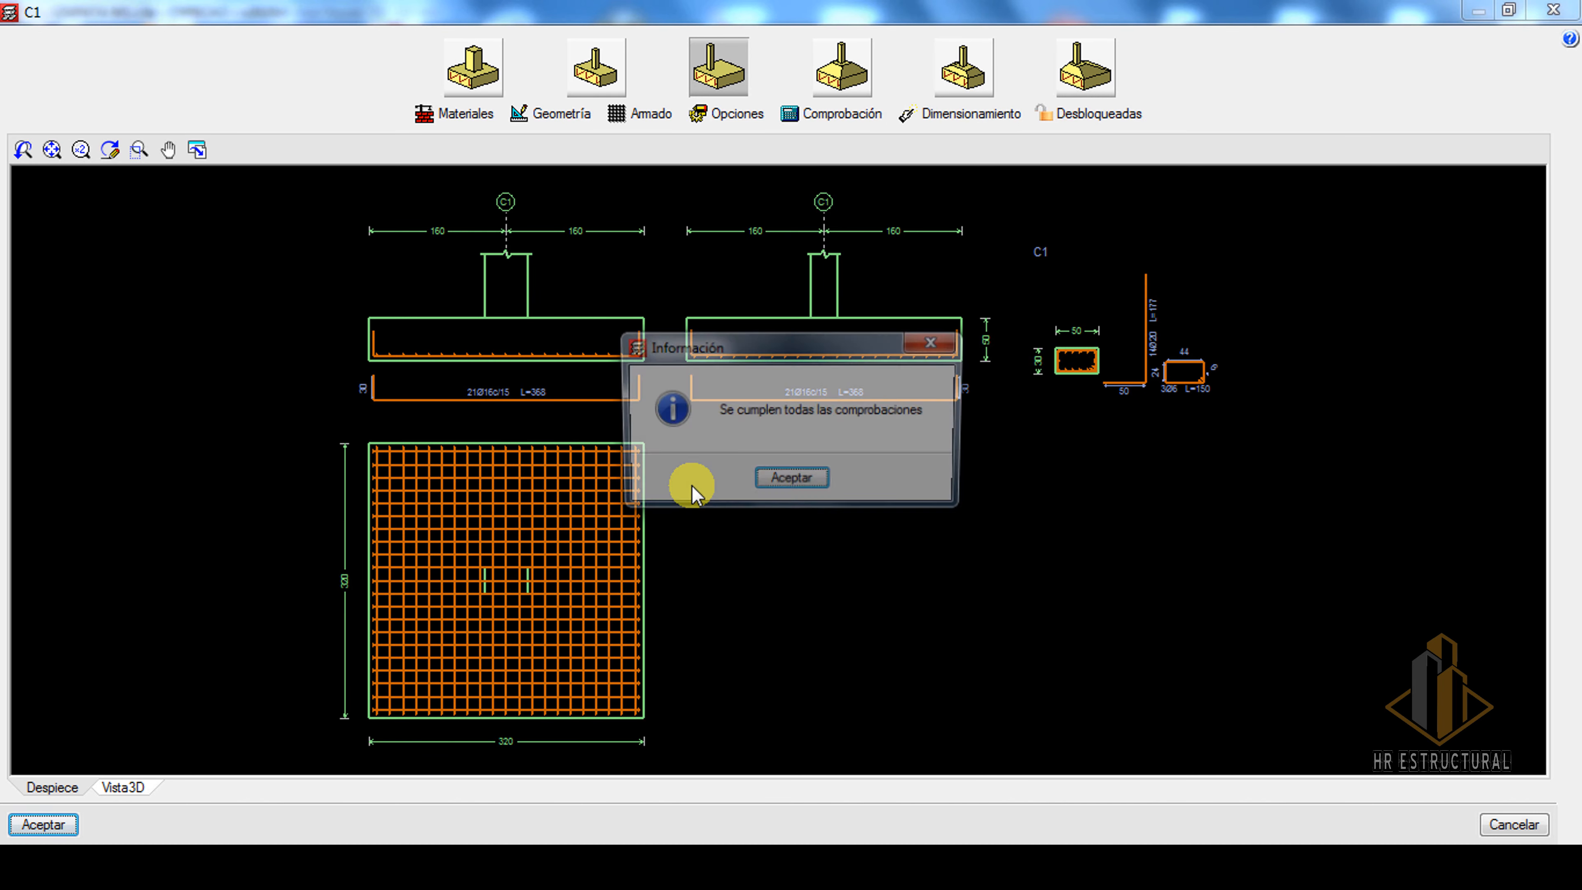
pyautogui.click(789, 487)
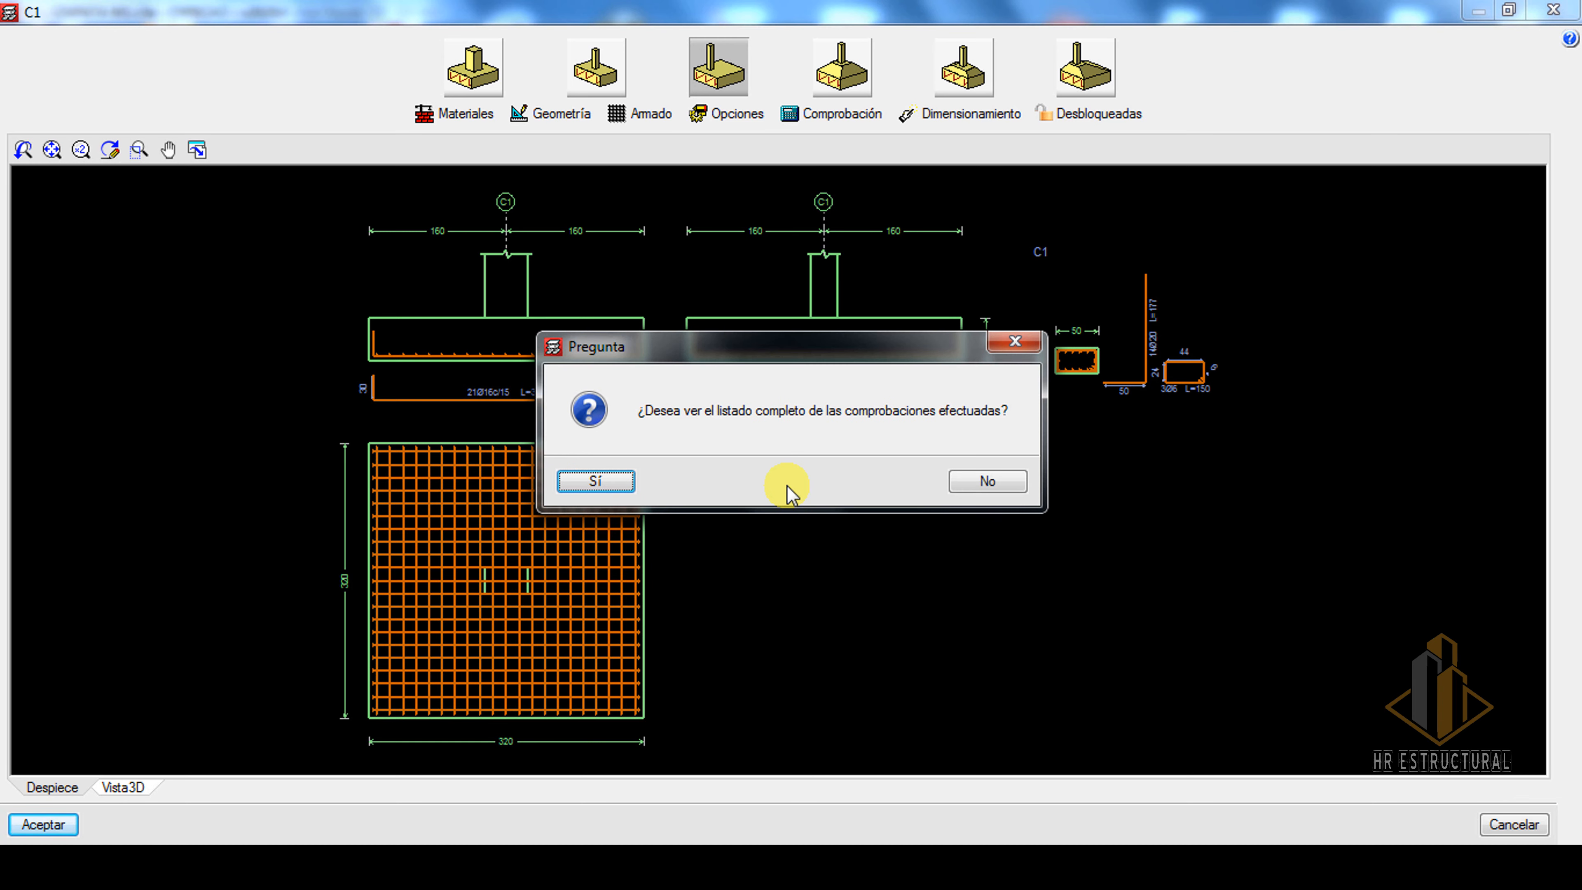
pyautogui.click(605, 482)
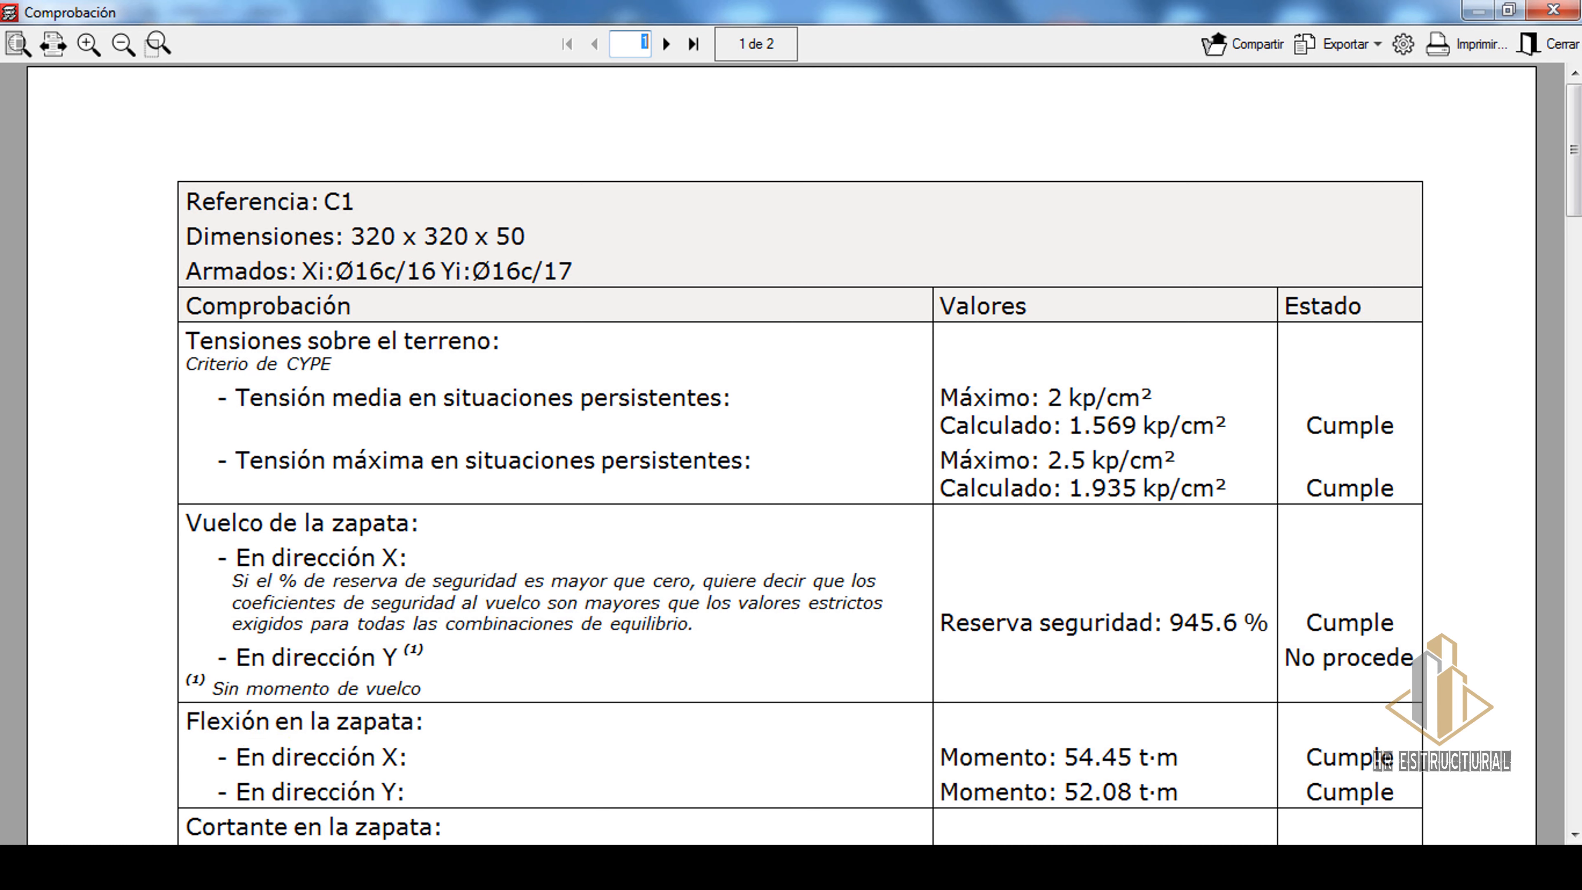
# - Compare the report's bending moments with the longitudinal flexural reinforcement section of the design PDF
pyautogui.moveTo(534, 869)
pyautogui.click(534, 757)
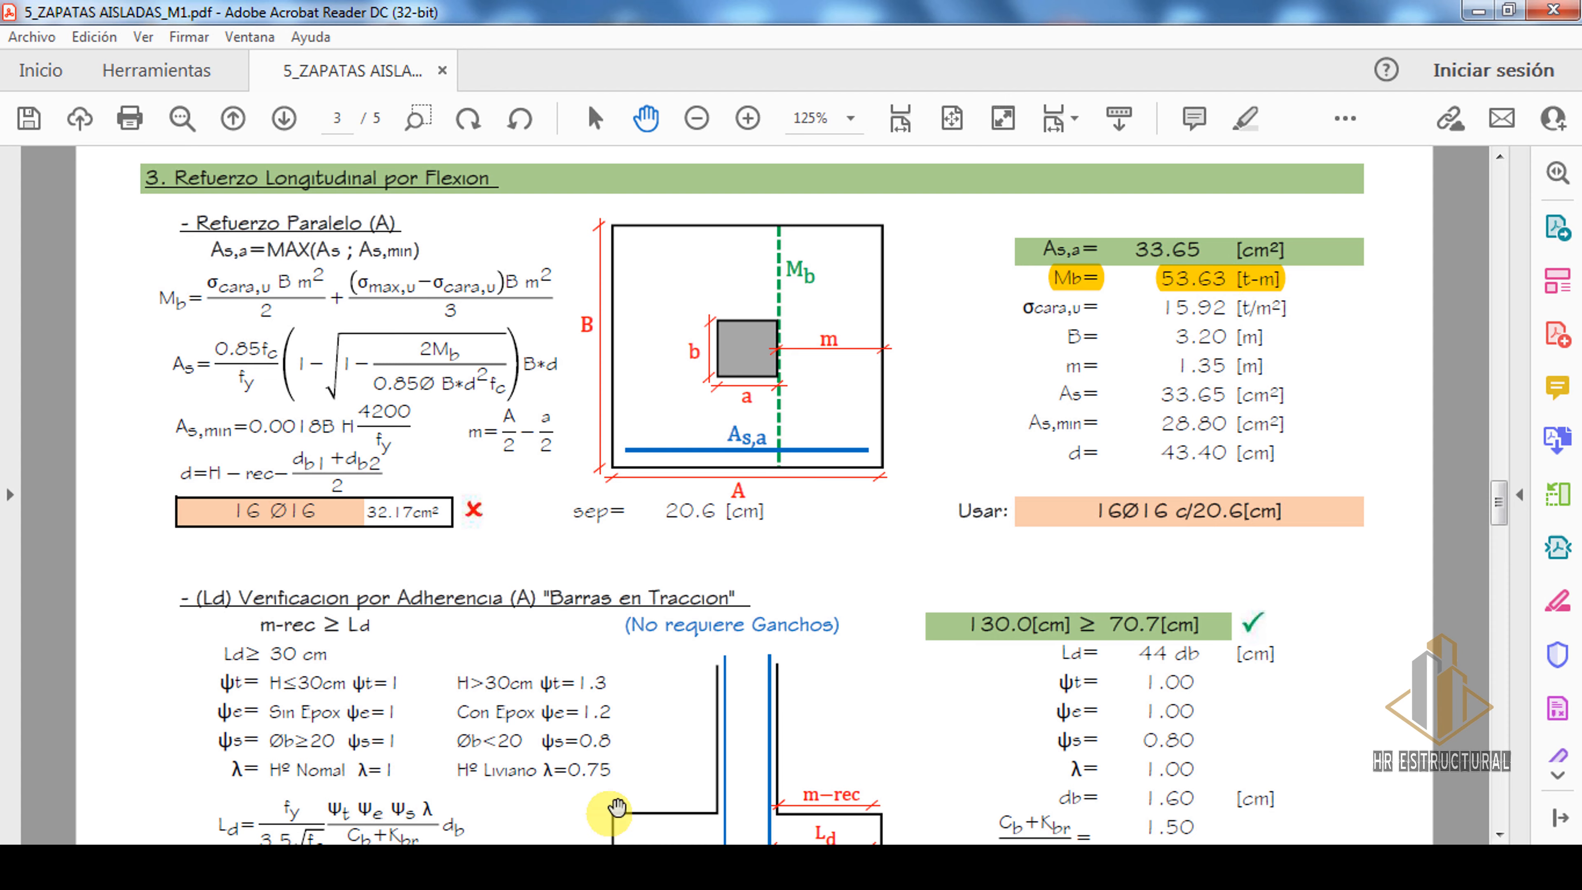
pyautogui.click(607, 864)
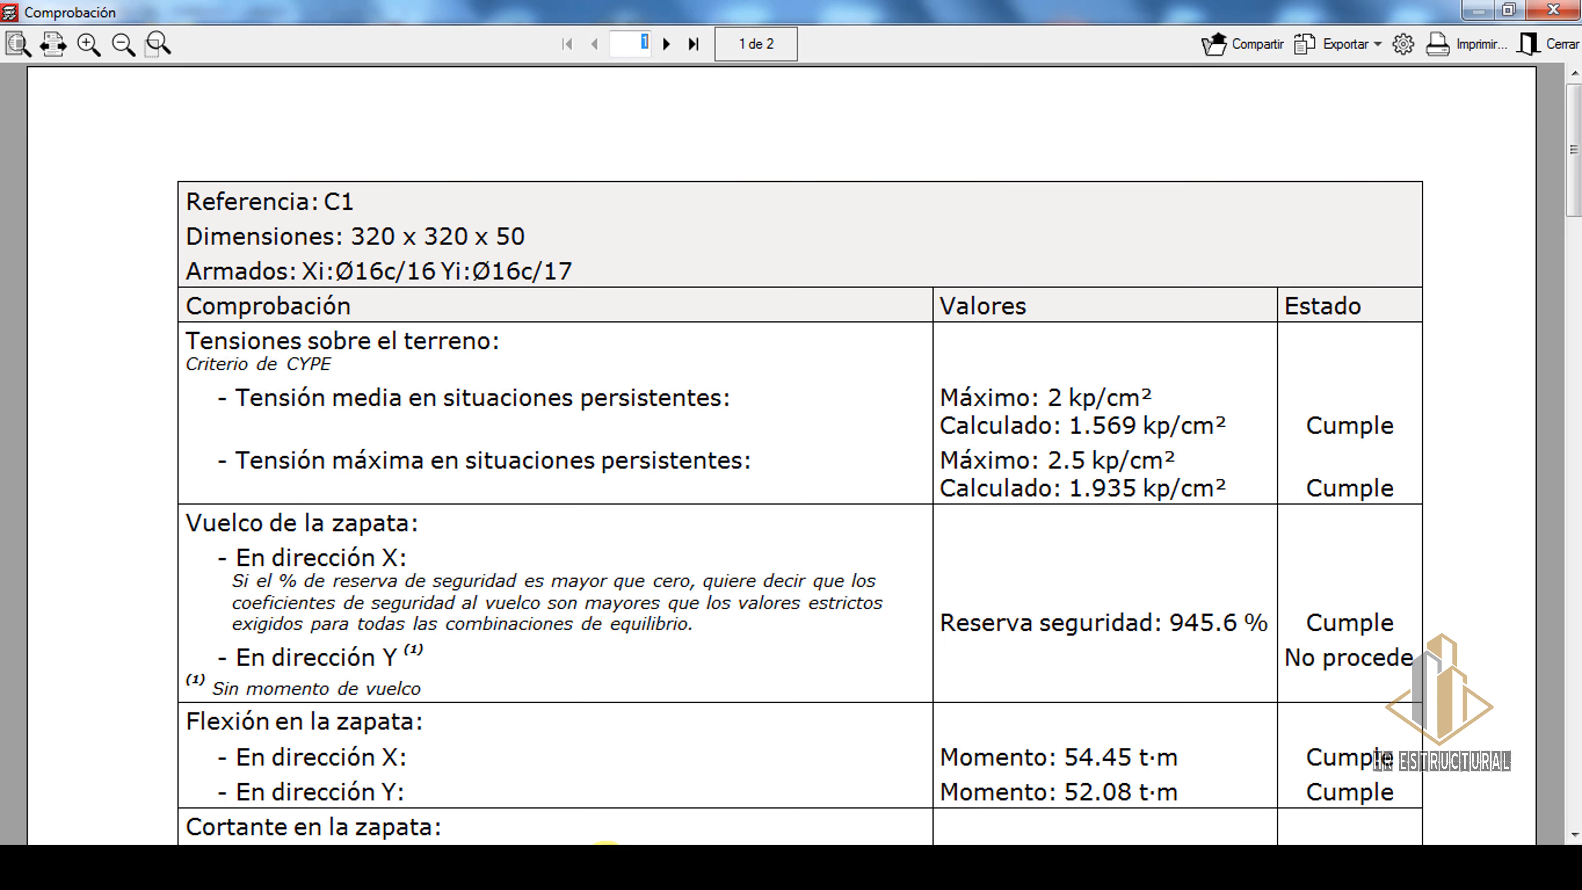
# - Close the check report, accept the edited C1 footing and leave the foundation element tools
pyautogui.click(1566, 9)
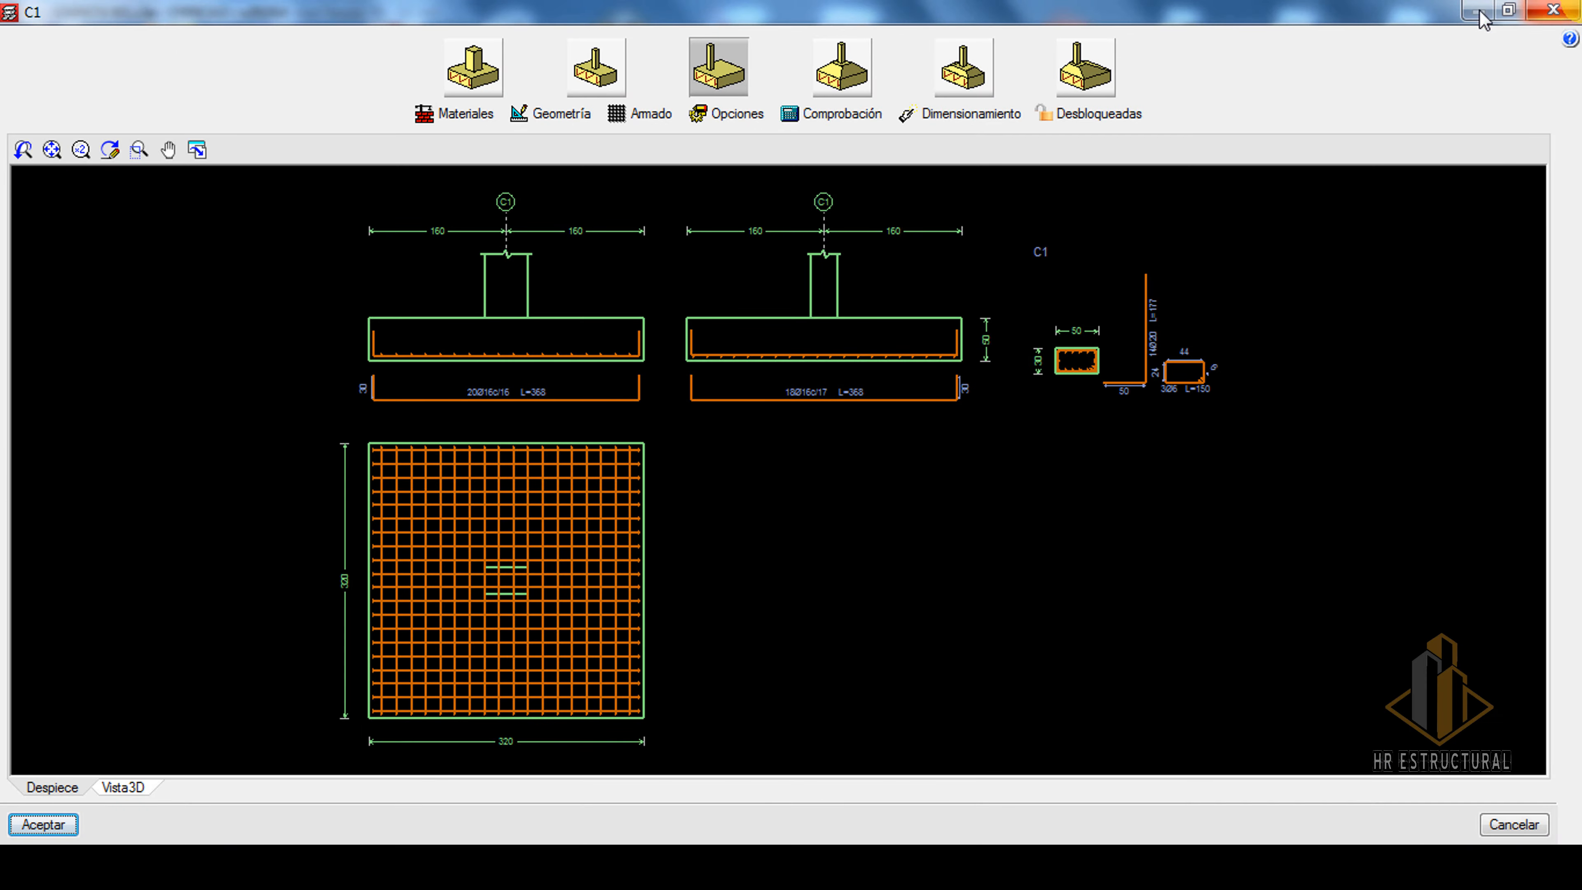
pyautogui.click(43, 825)
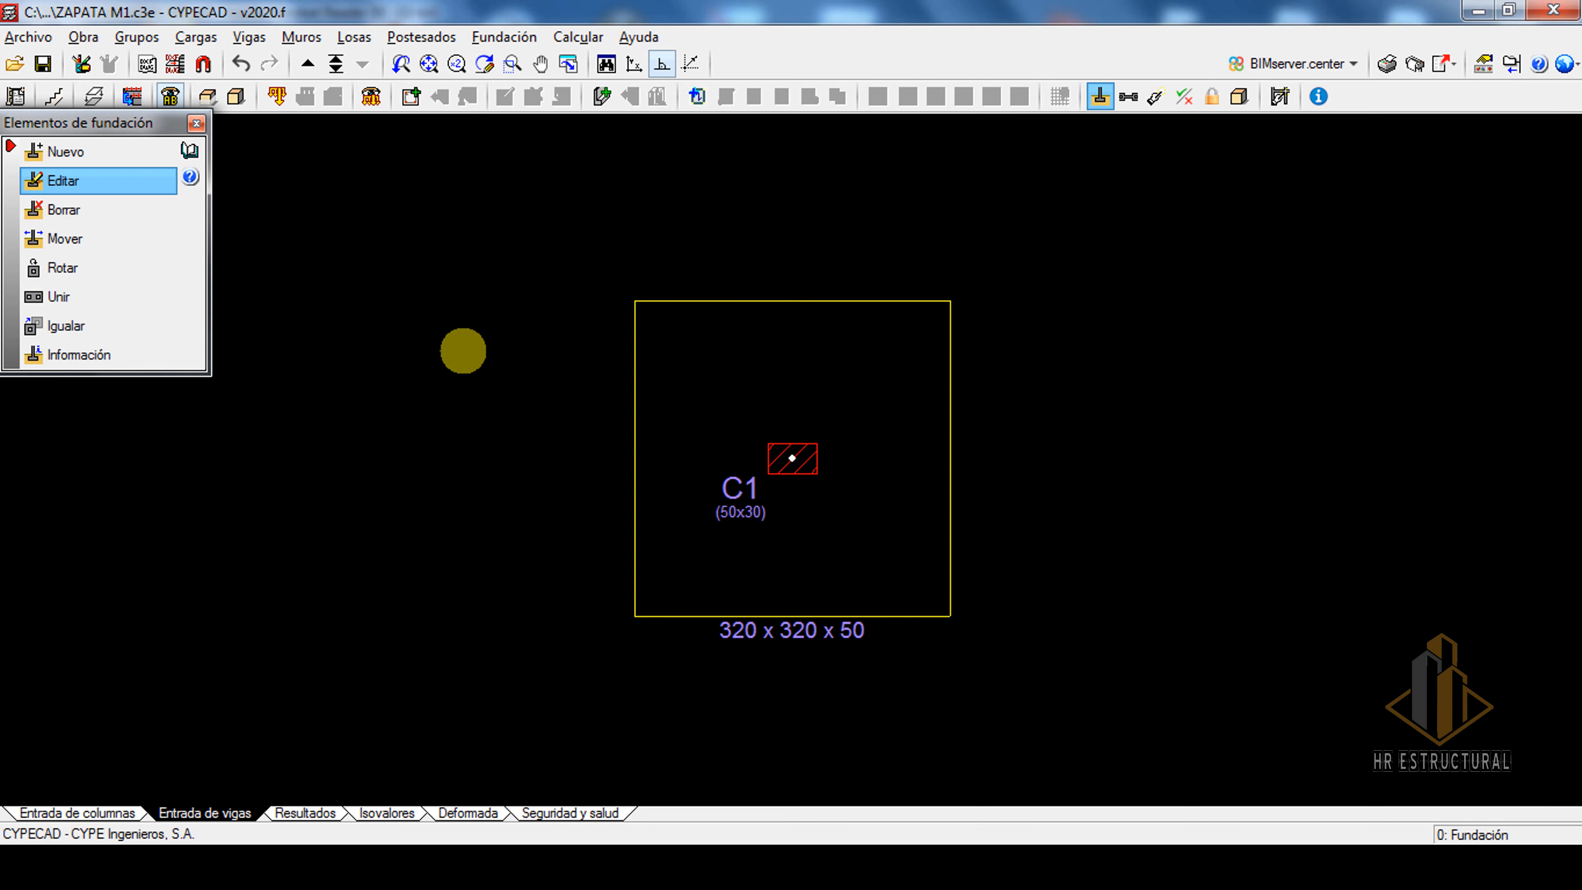
pyautogui.click(195, 127)
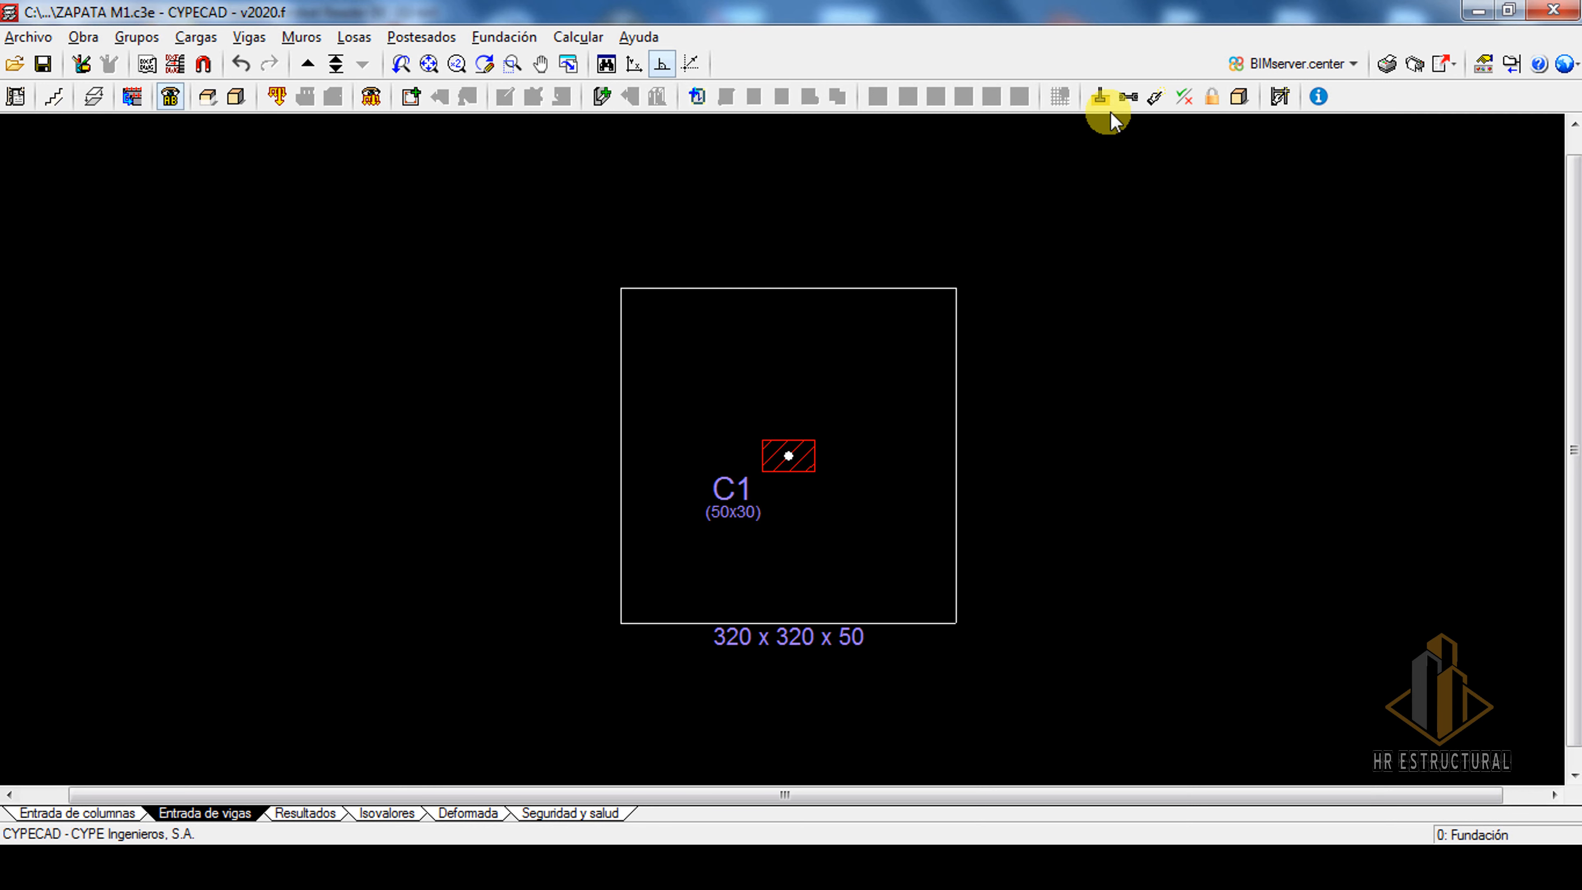
# - Reopen the C1 footing for editing and run its check again to consult the complete list of checks
pyautogui.click(1100, 97)
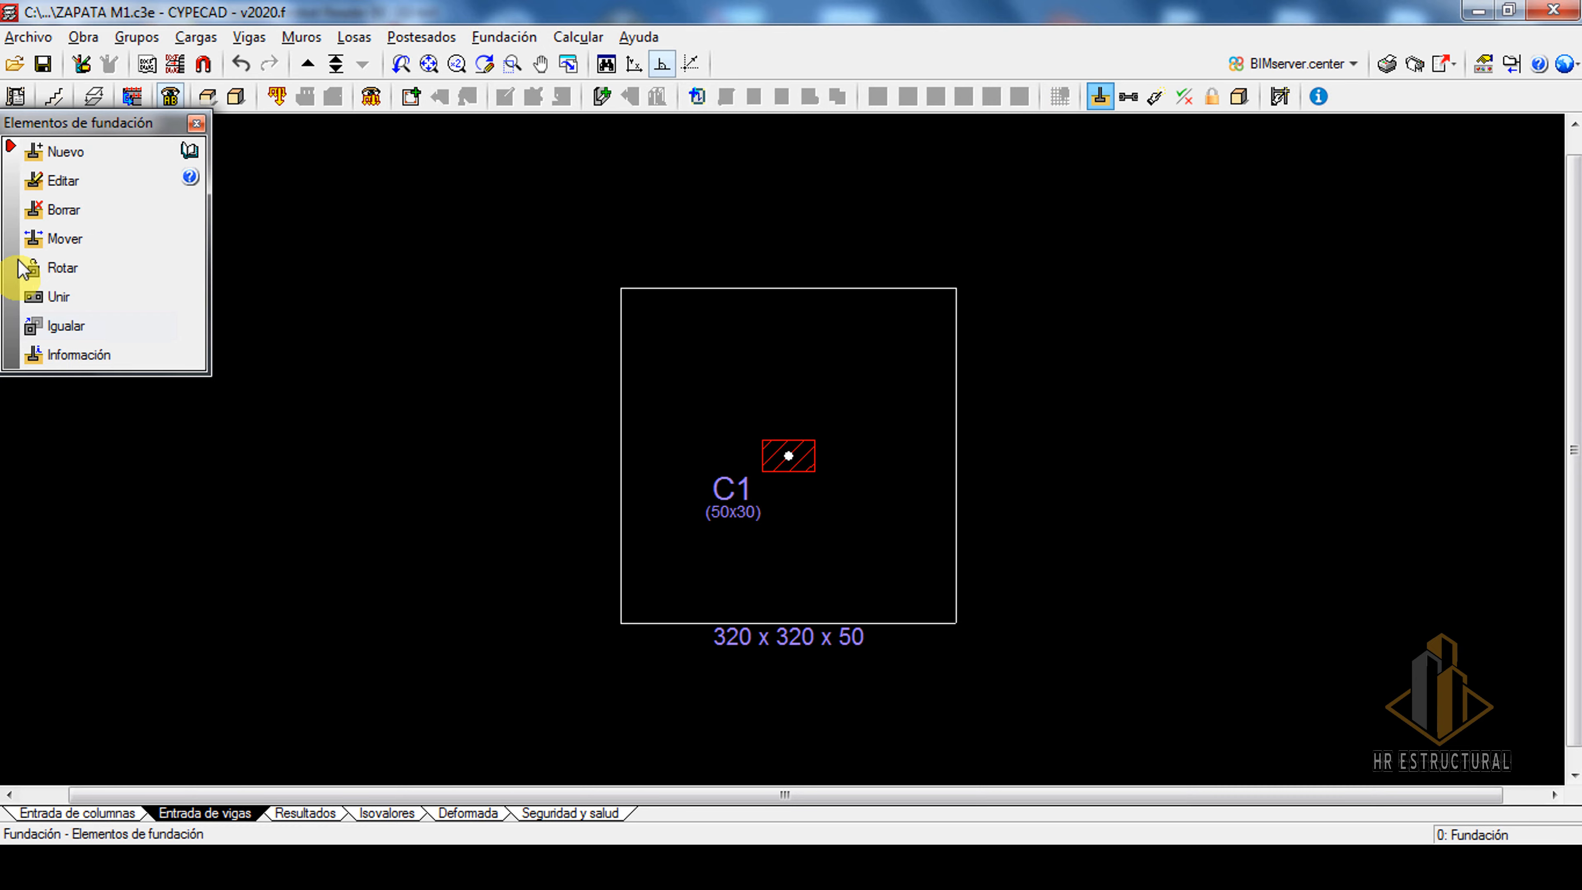
pyautogui.click(62, 182)
pyautogui.click(702, 368)
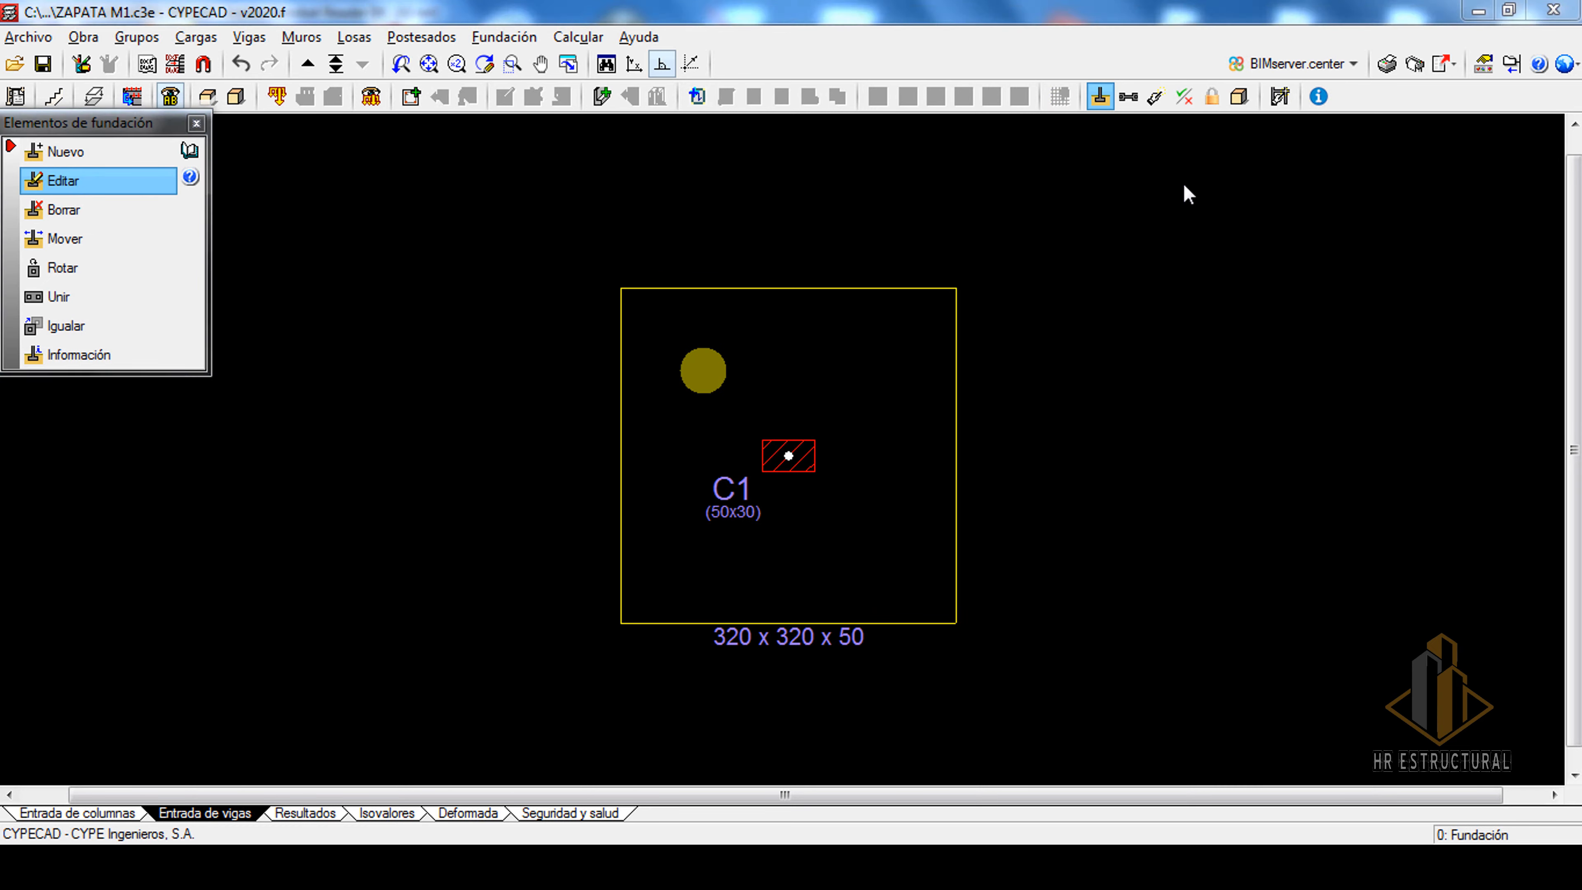
pyautogui.click(829, 115)
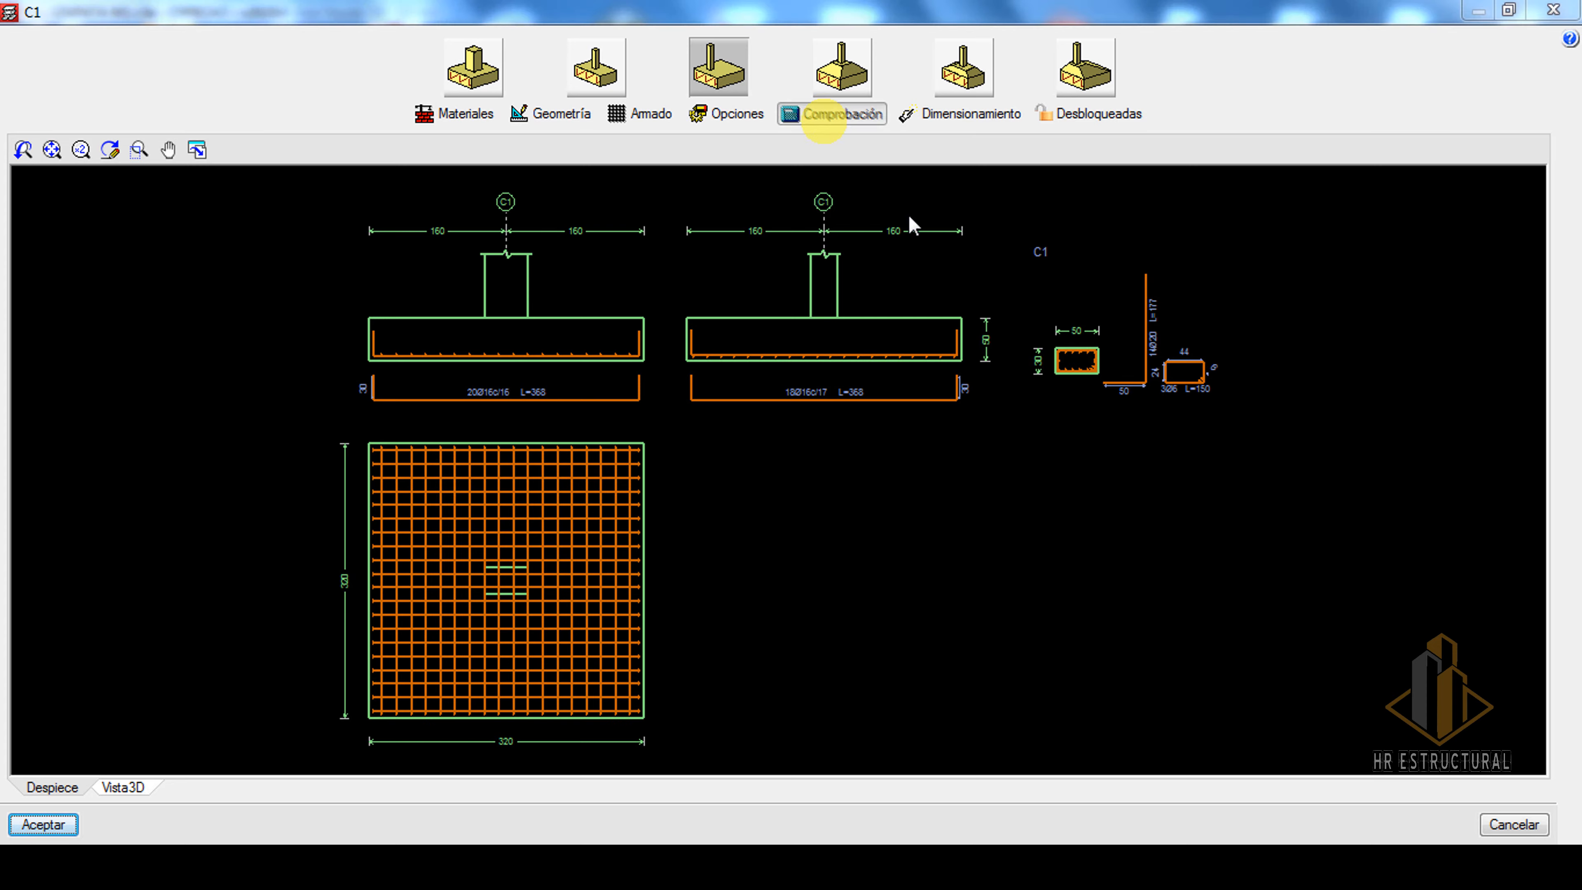
pyautogui.click(790, 481)
pyautogui.click(606, 479)
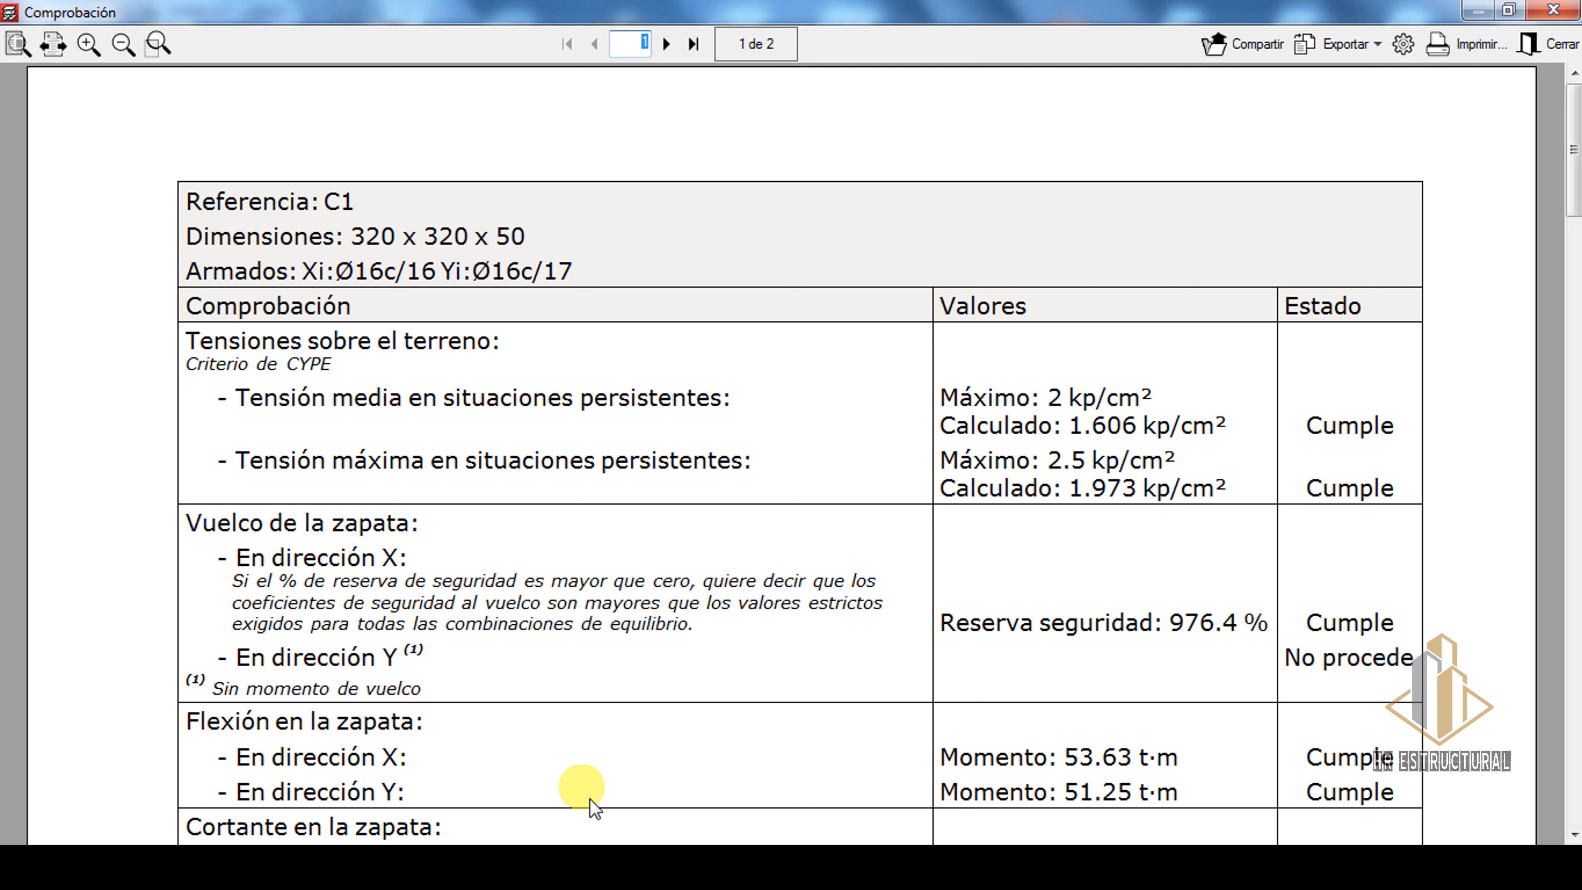
# - Compare the Mb and Ma moments in the design PDF with the X and Y bending moments in the CYPECAD report
pyautogui.click(524, 867)
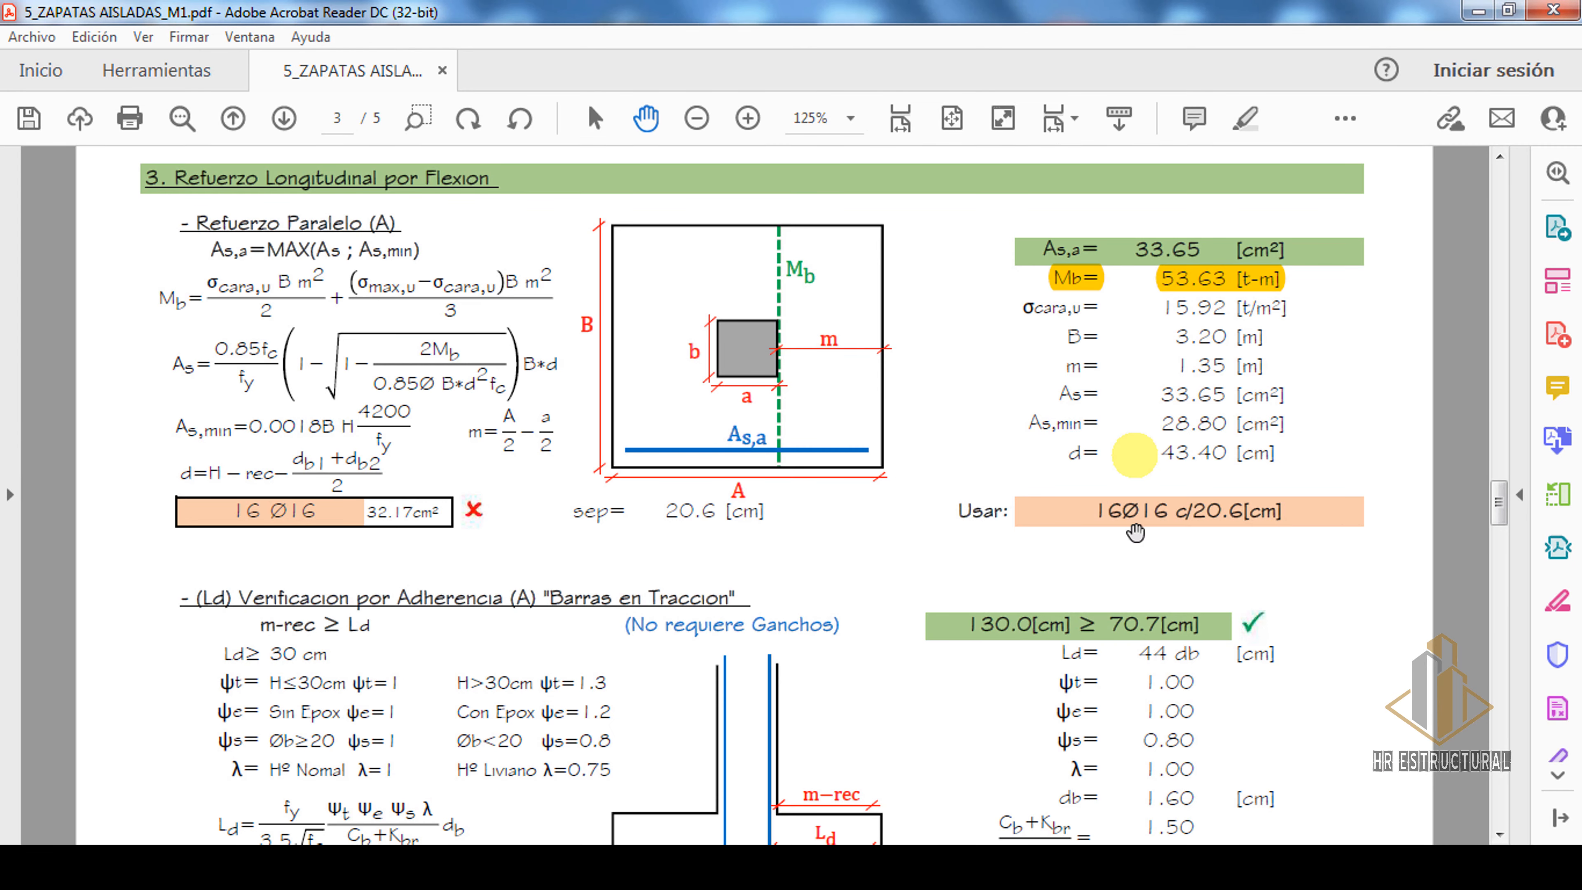
pyautogui.scroll(-10, 1130, 448)
pyautogui.scroll(-1, 1038, 655)
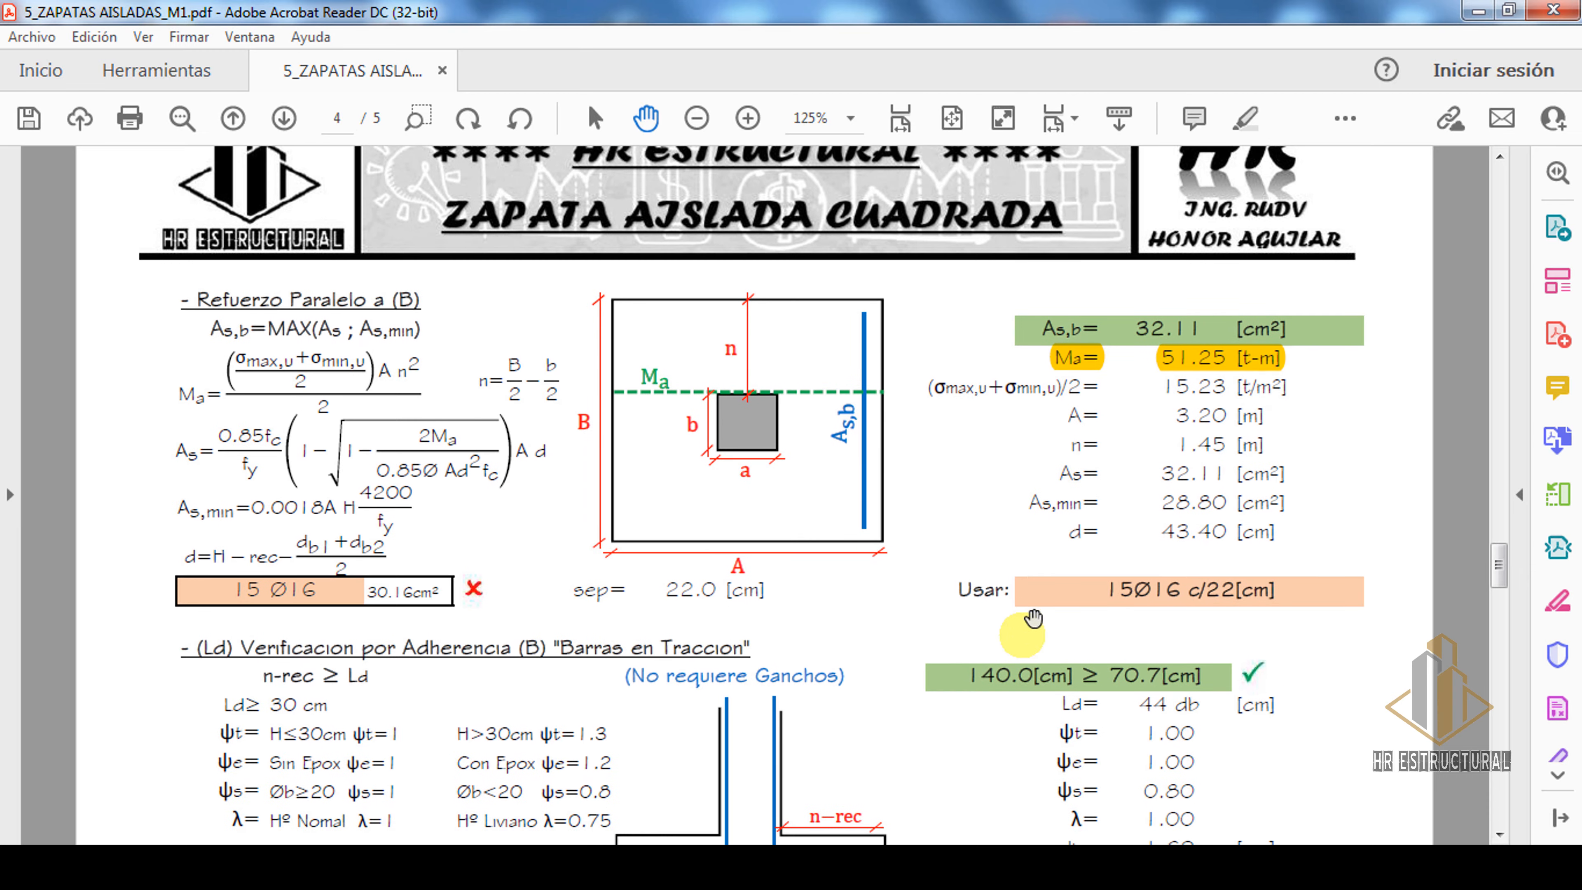
pyautogui.scroll(-1, 1149, 459)
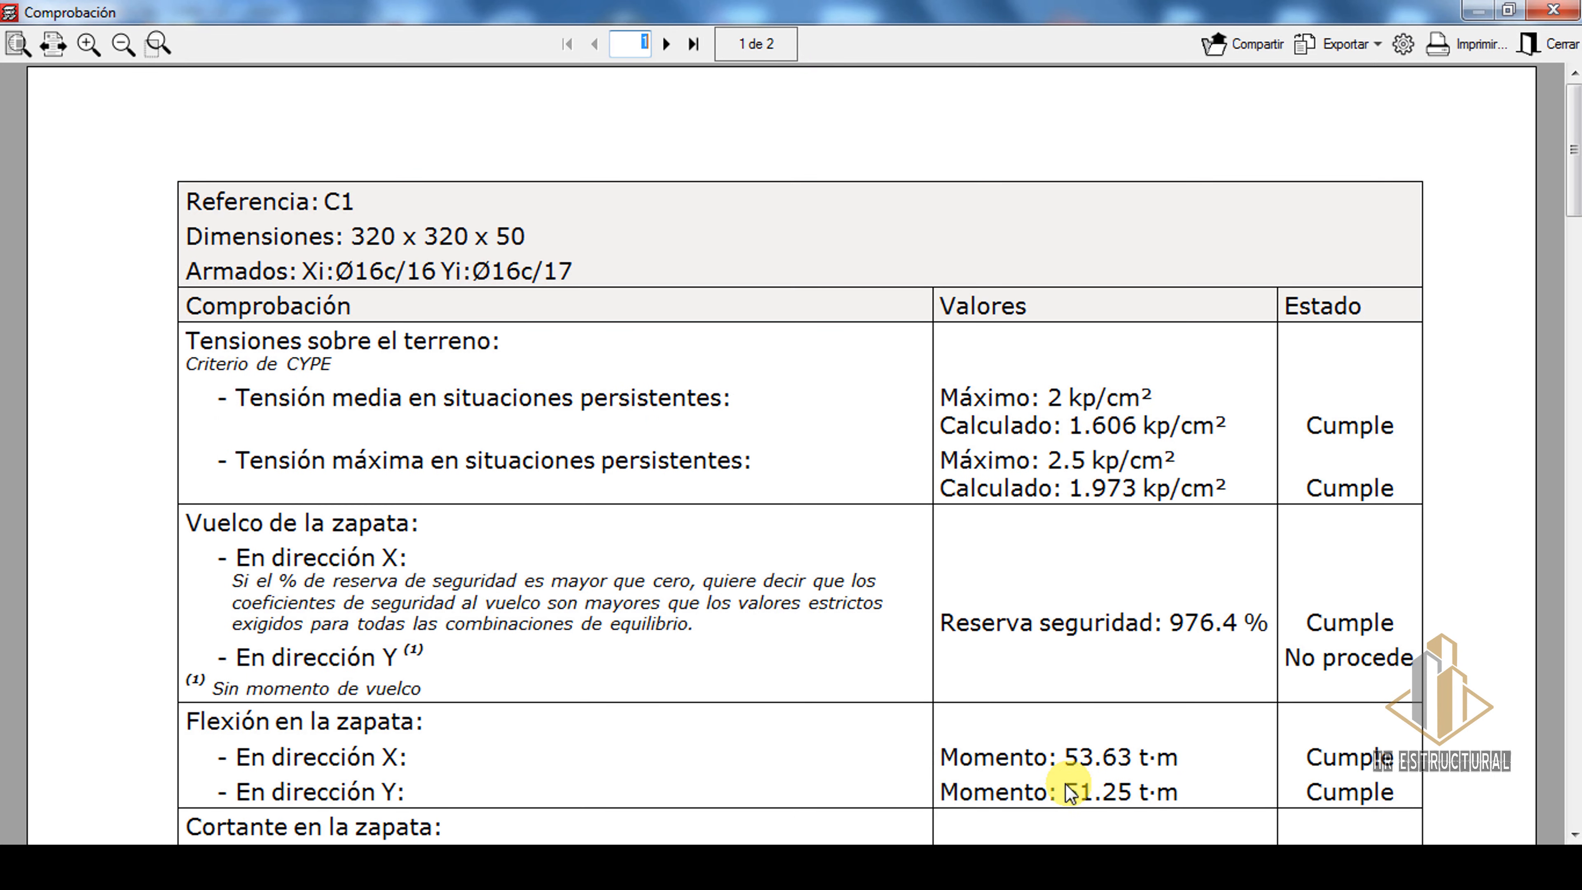
pyautogui.scroll(-1, 1035, 730)
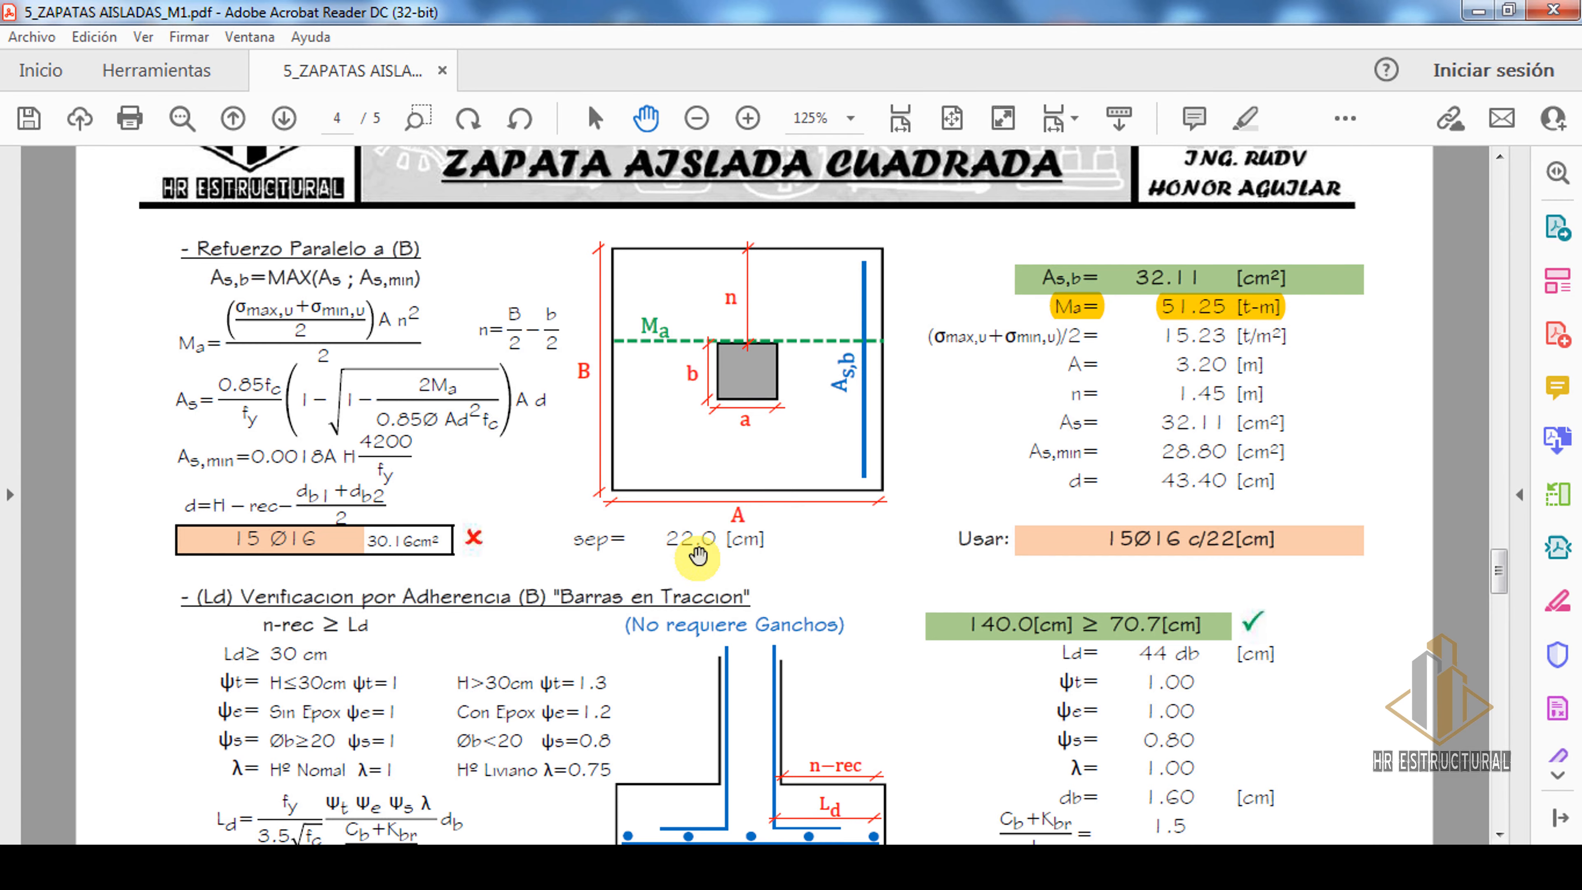
# - Highlight the Vu values of the one-way shear checks parallel to B and parallel to A in the design PDF
pyautogui.scroll(2, 738, 566)
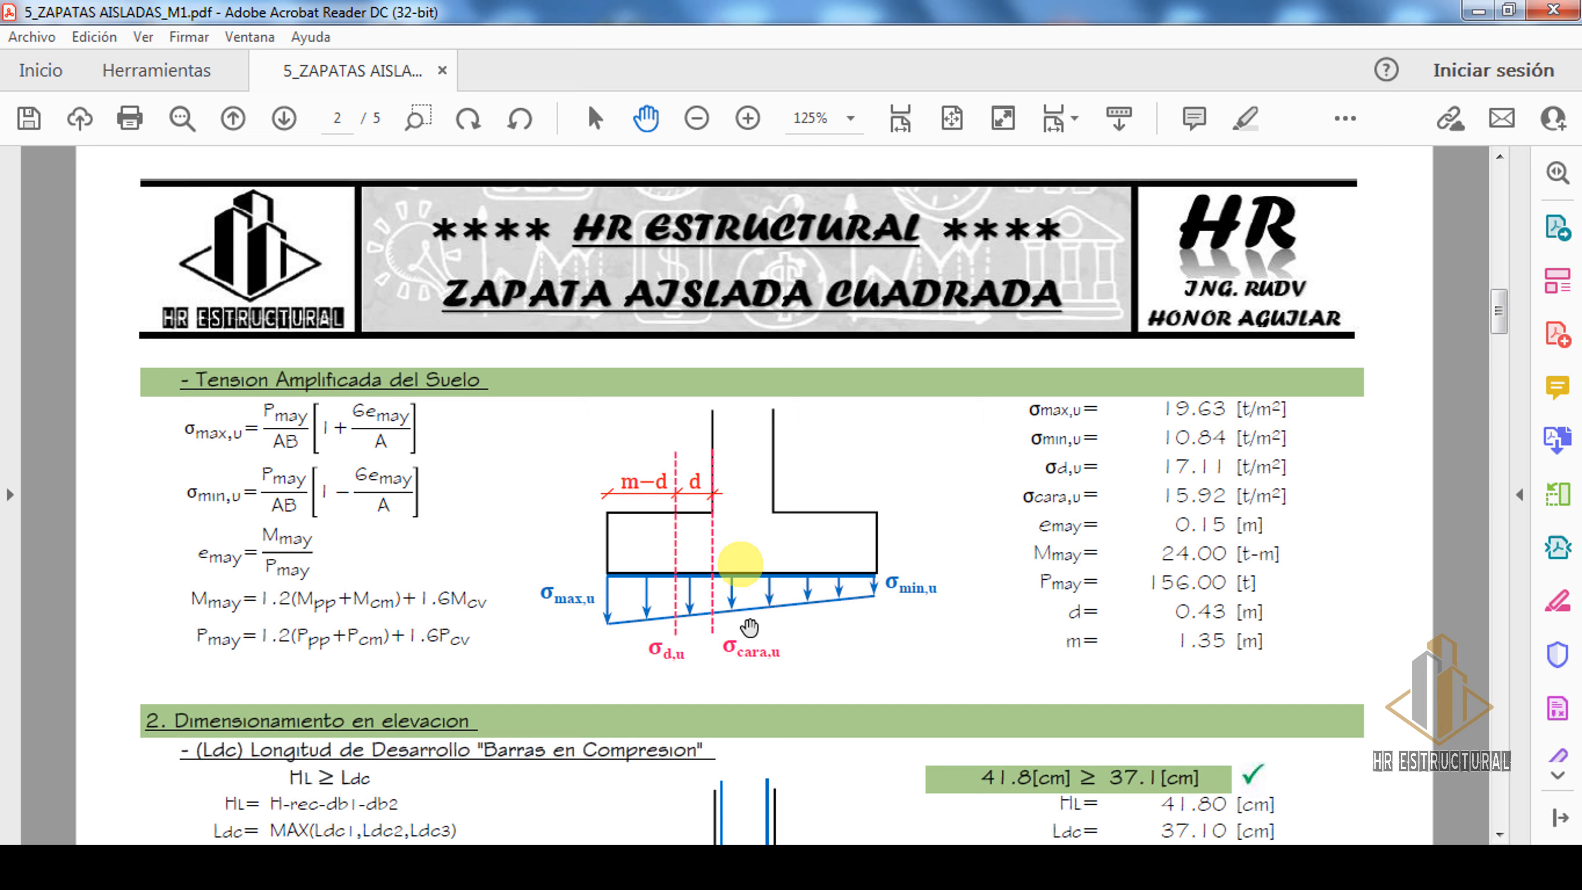
pyautogui.scroll(-10, 750, 627)
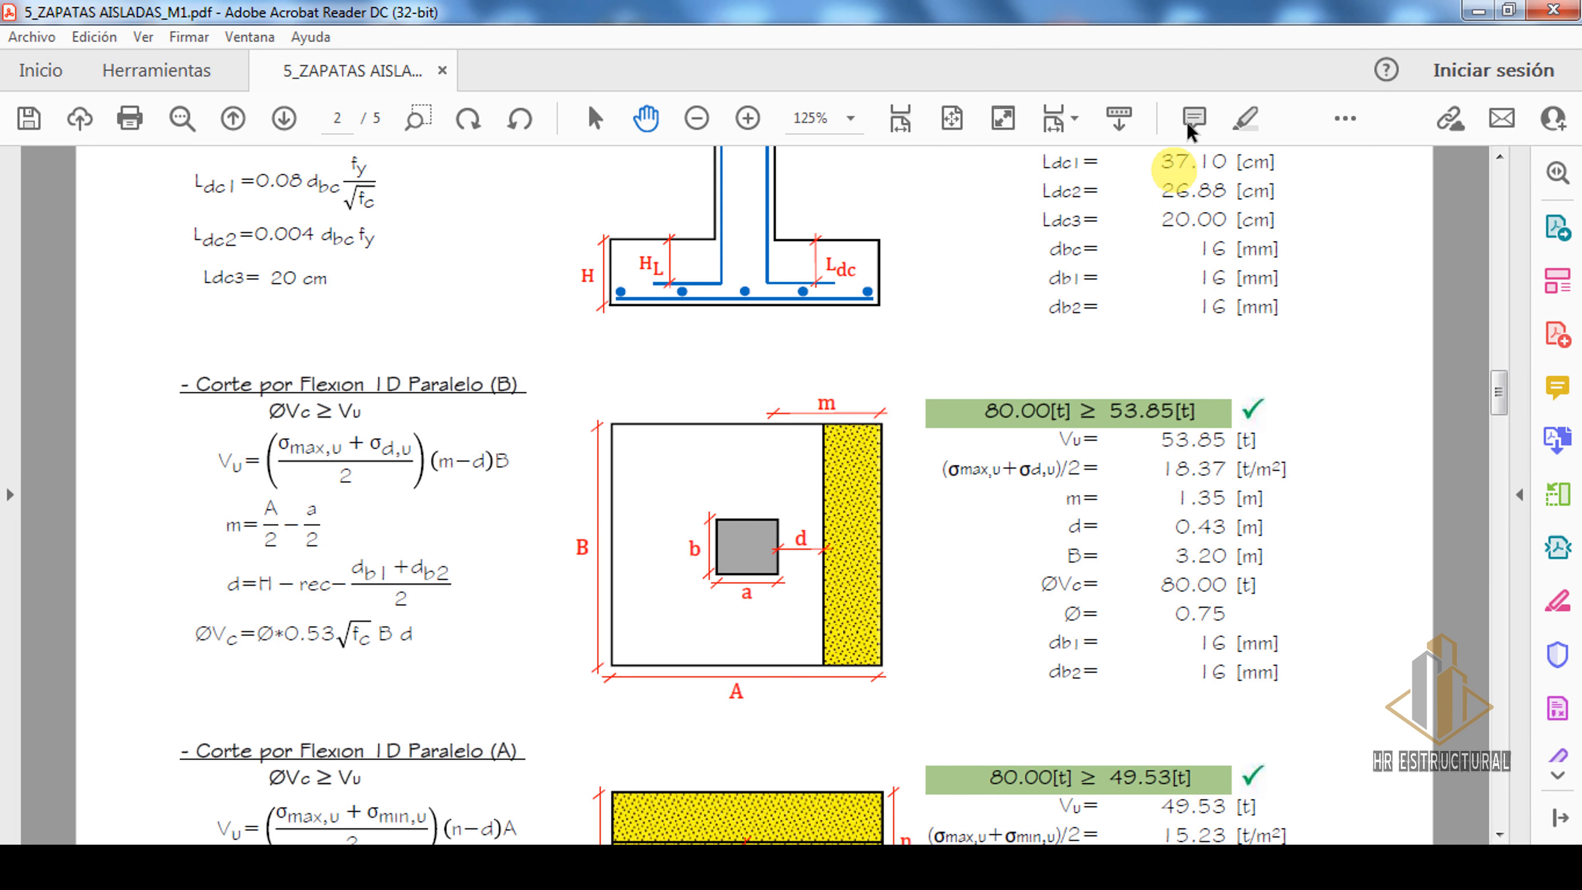
pyautogui.click(1244, 119)
pyautogui.moveTo(1056, 440); pyautogui.dragTo(1260, 440)
pyautogui.scroll(-2, 1037, 544)
pyautogui.scroll(-2, 1037, 543)
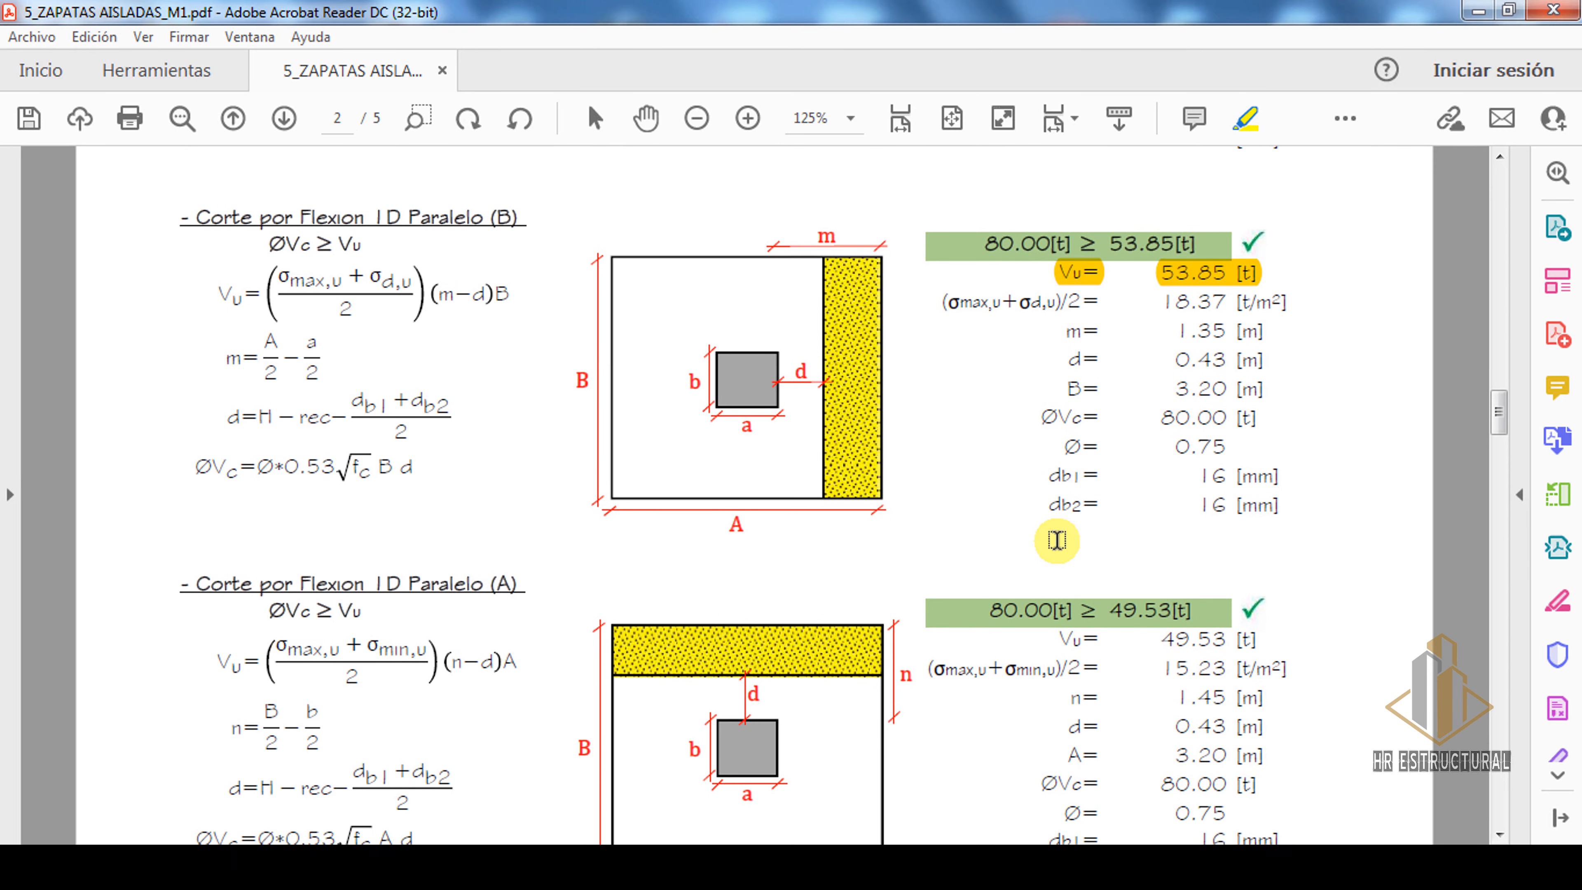
pyautogui.moveTo(1059, 620); pyautogui.dragTo(1263, 623)
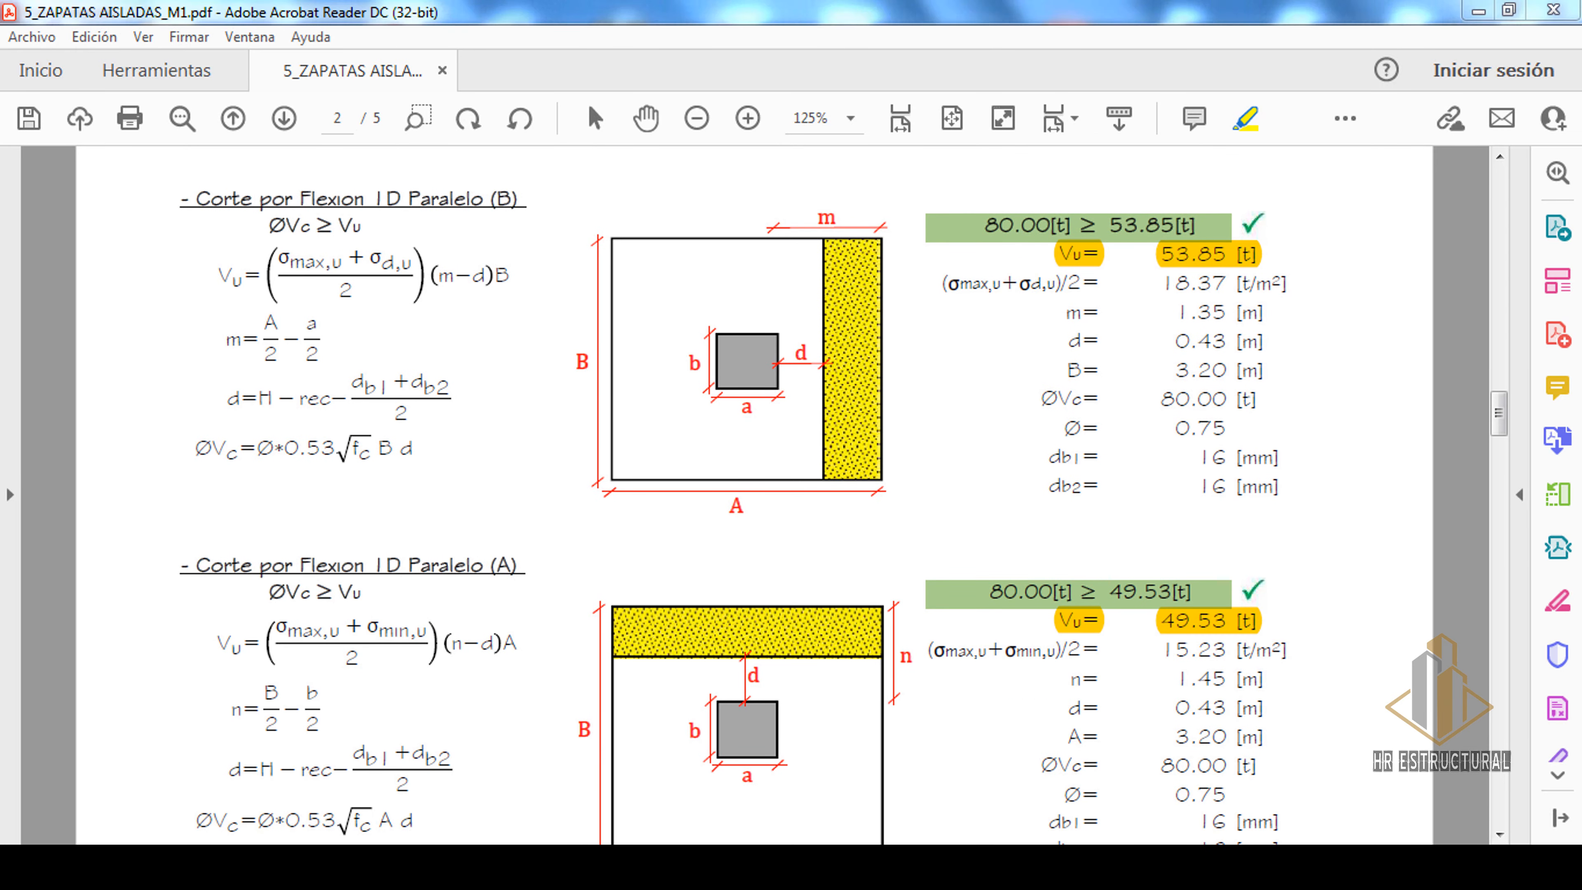
# - Check the PDF shear values against the CYPECAD report, then review the punching shear section of the PDF
pyautogui.click(287, 868)
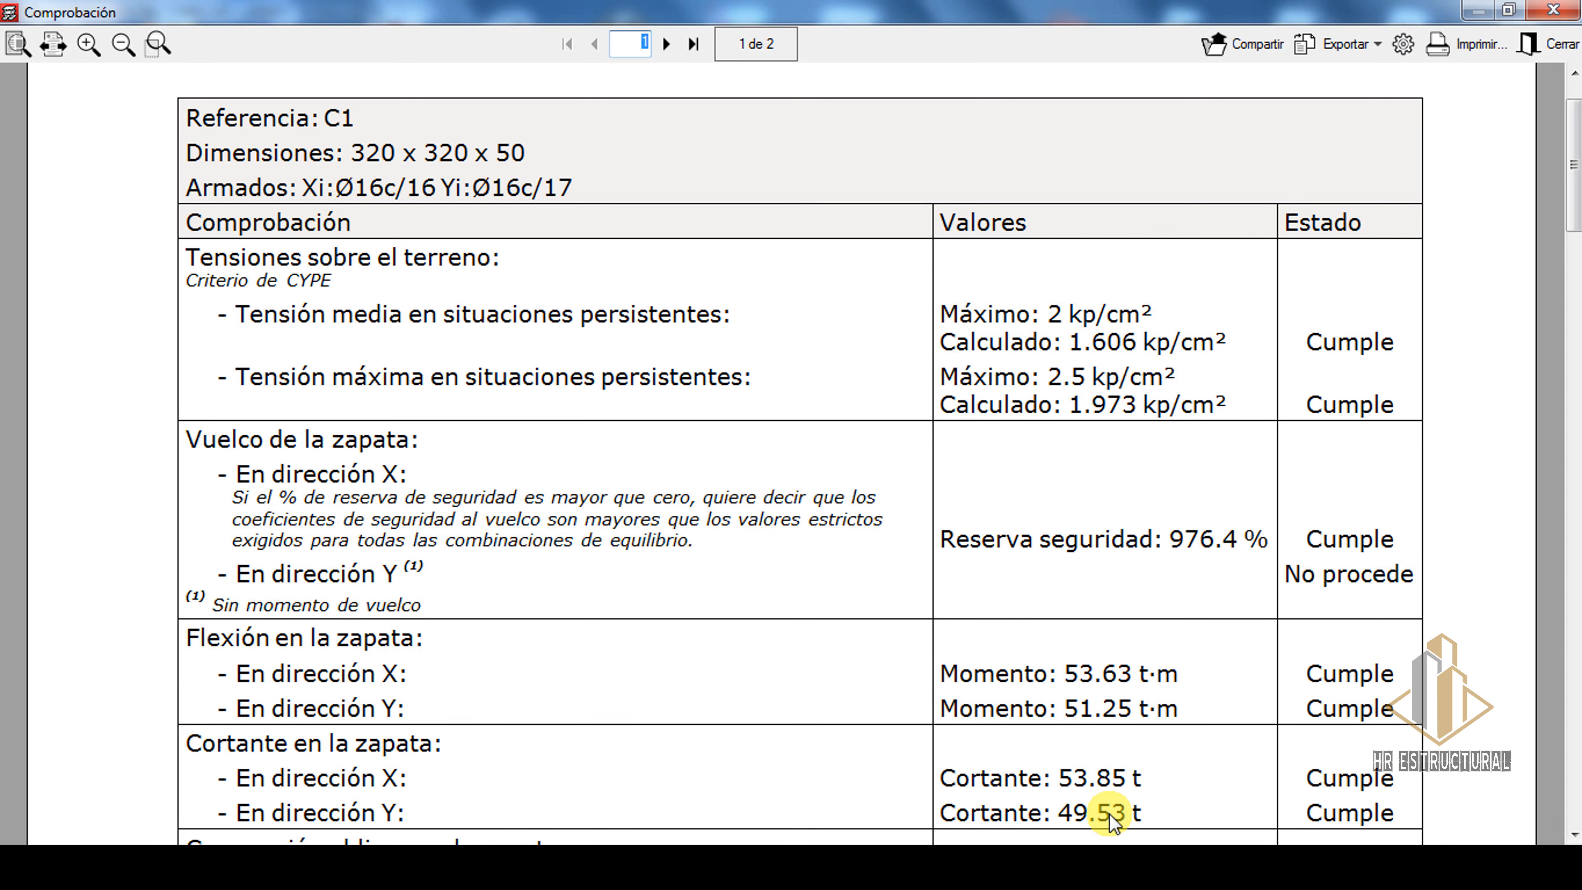
pyautogui.click(551, 866)
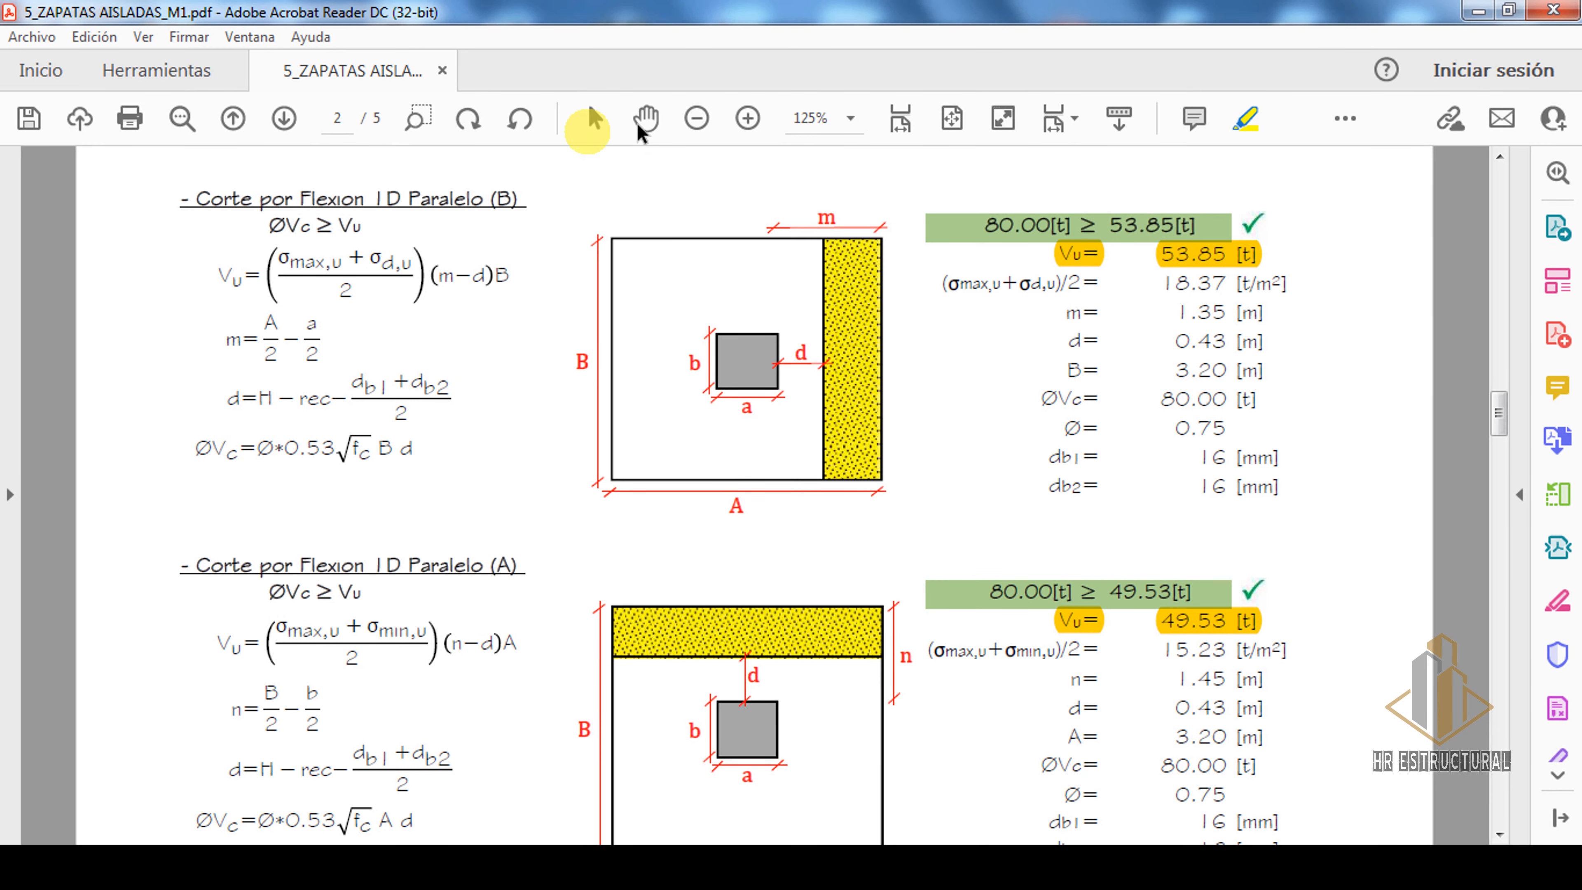
pyautogui.click(643, 120)
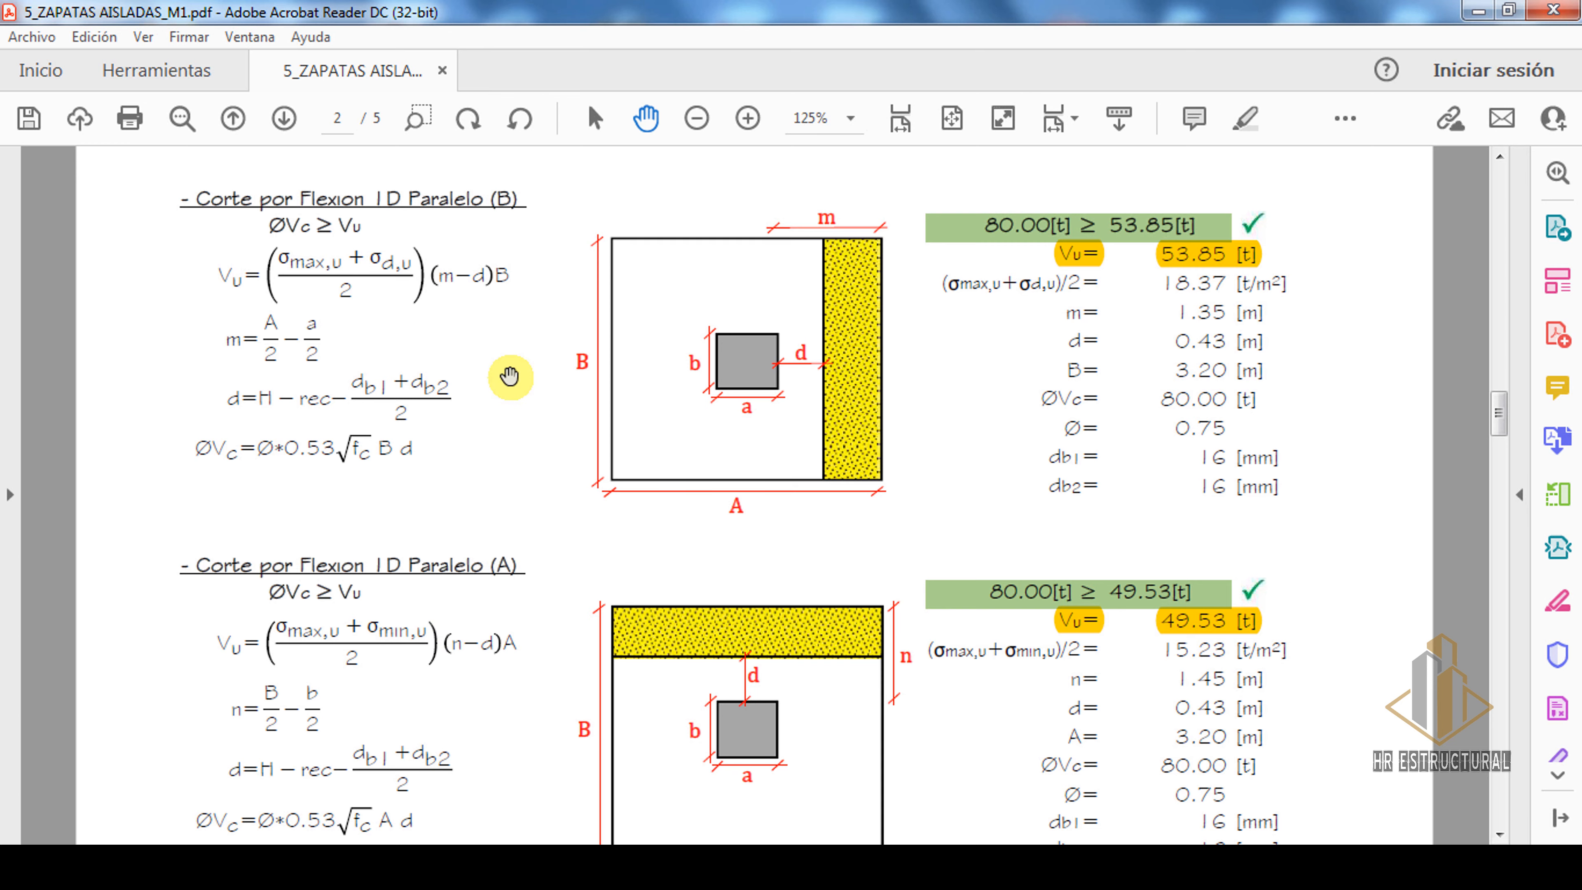
pyautogui.scroll(1, 432, 409)
pyautogui.scroll(-15, 351, 335)
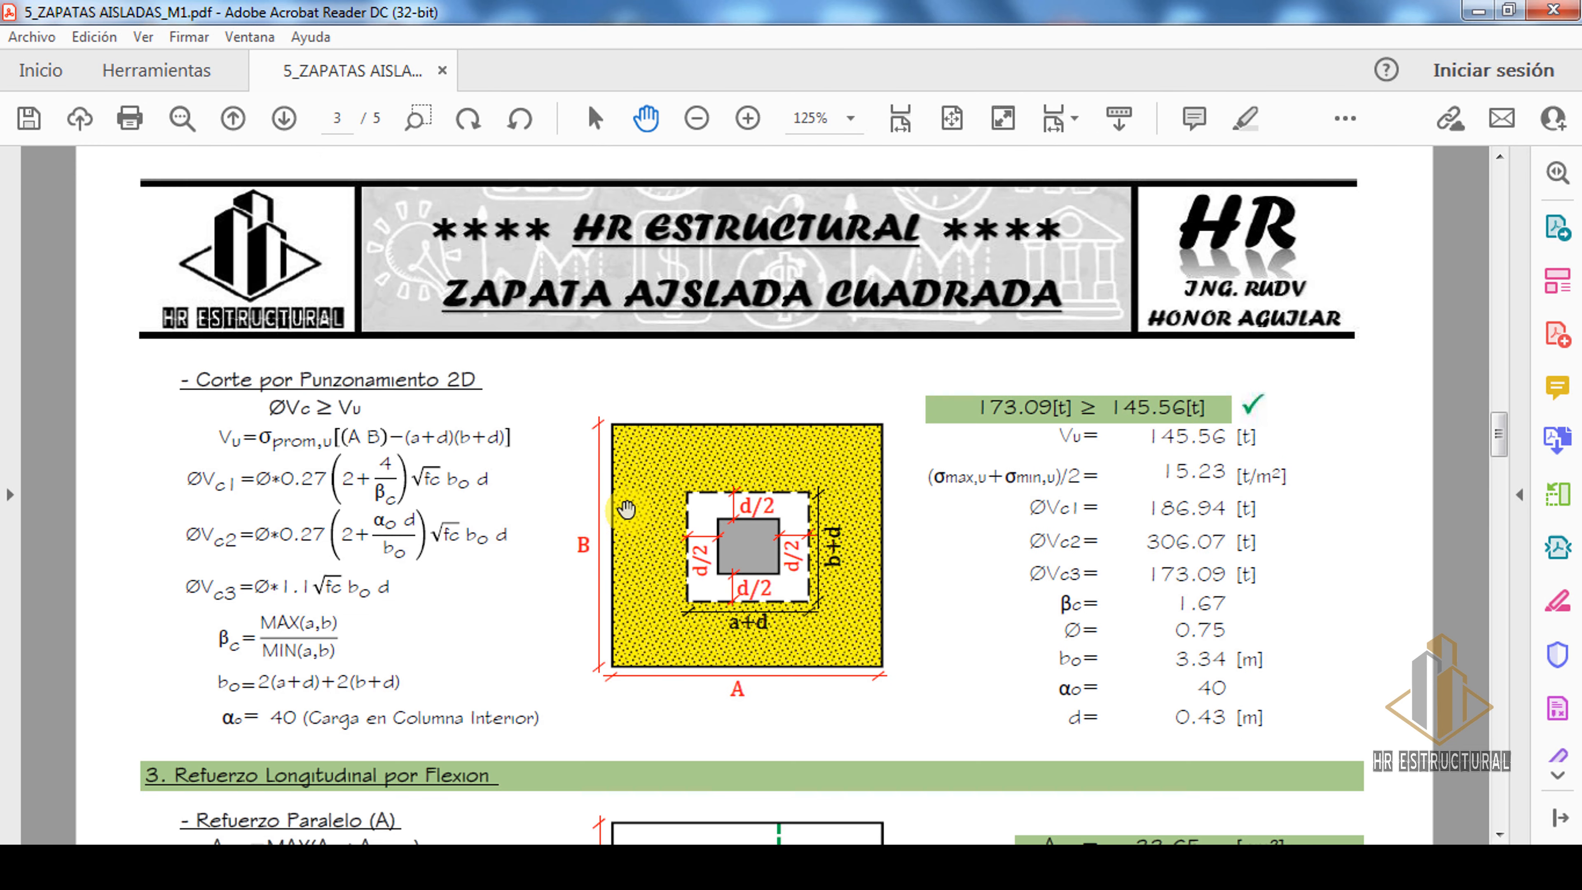
# - Compare the longitudinal flexural reinforcement in the design PDF with the X and Y bars in the CYPECAD footing detail
pyautogui.scroll(-5, 646, 321)
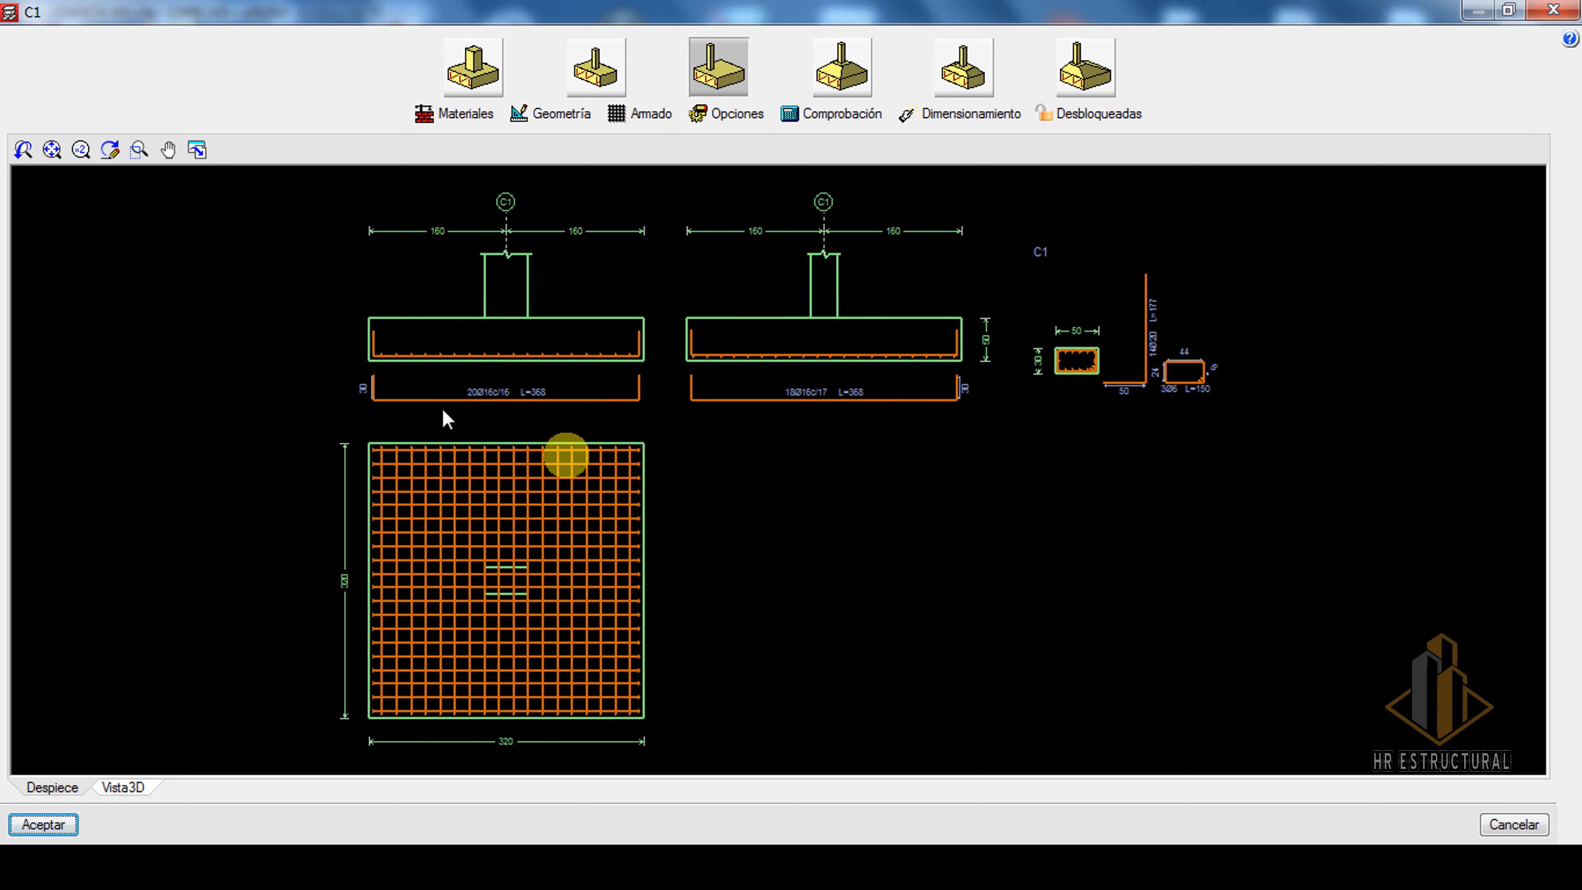
pyautogui.scroll(3, 468, 399)
pyautogui.scroll(2, 490, 374)
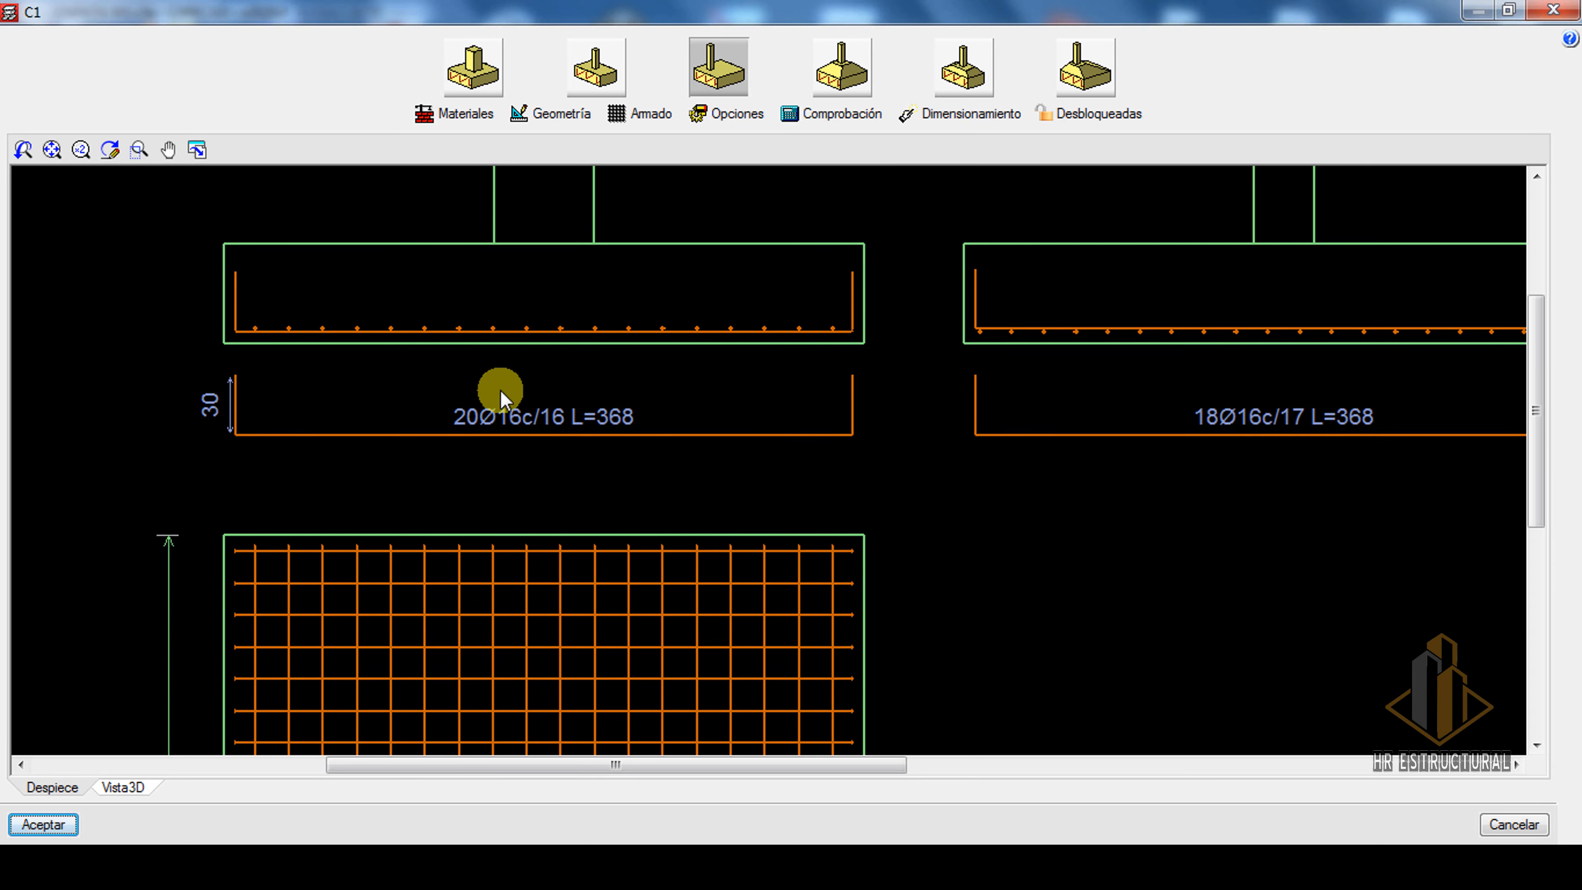
pyautogui.scroll(-3, 656, 408)
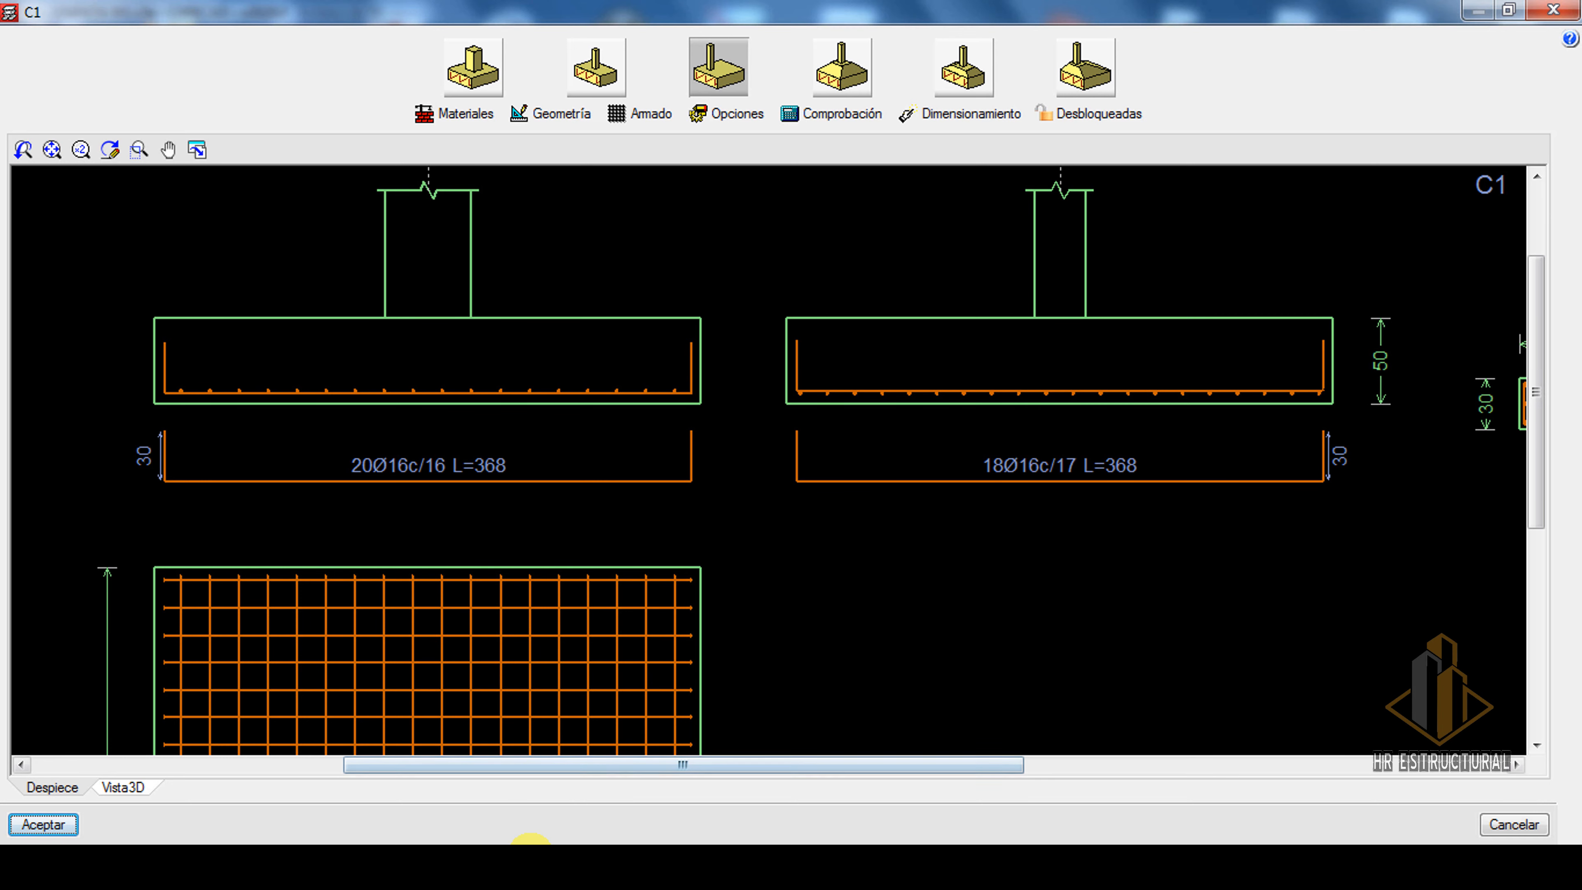
pyautogui.click(536, 838)
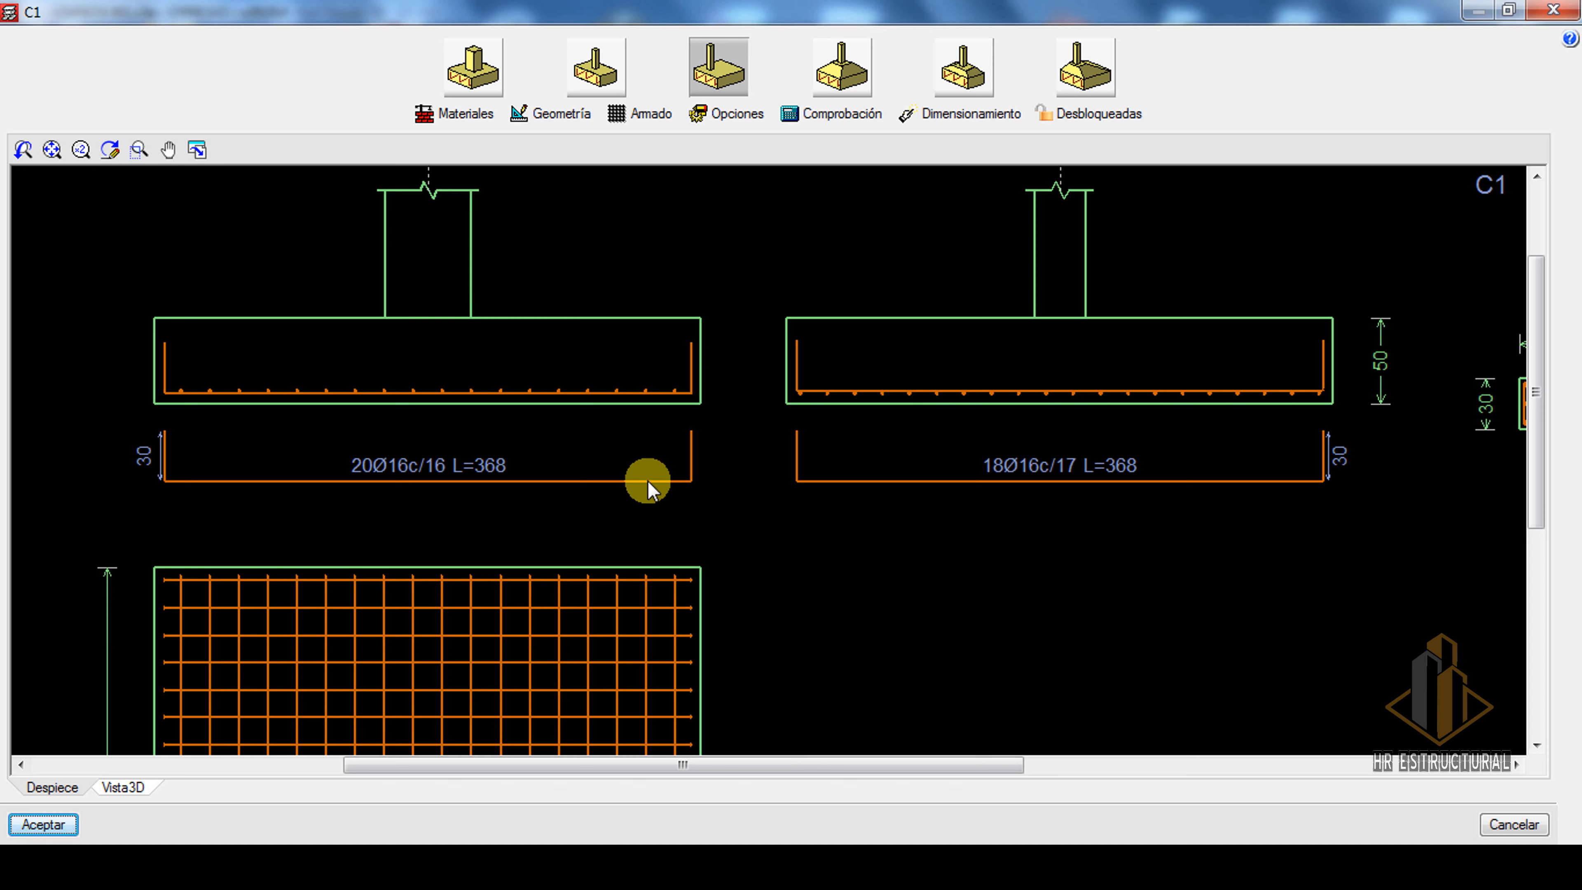
# - Re-dimension the C1 footing with the Rearmar option and decline the complete list of checks
pyautogui.click(960, 109)
pyautogui.click(721, 440)
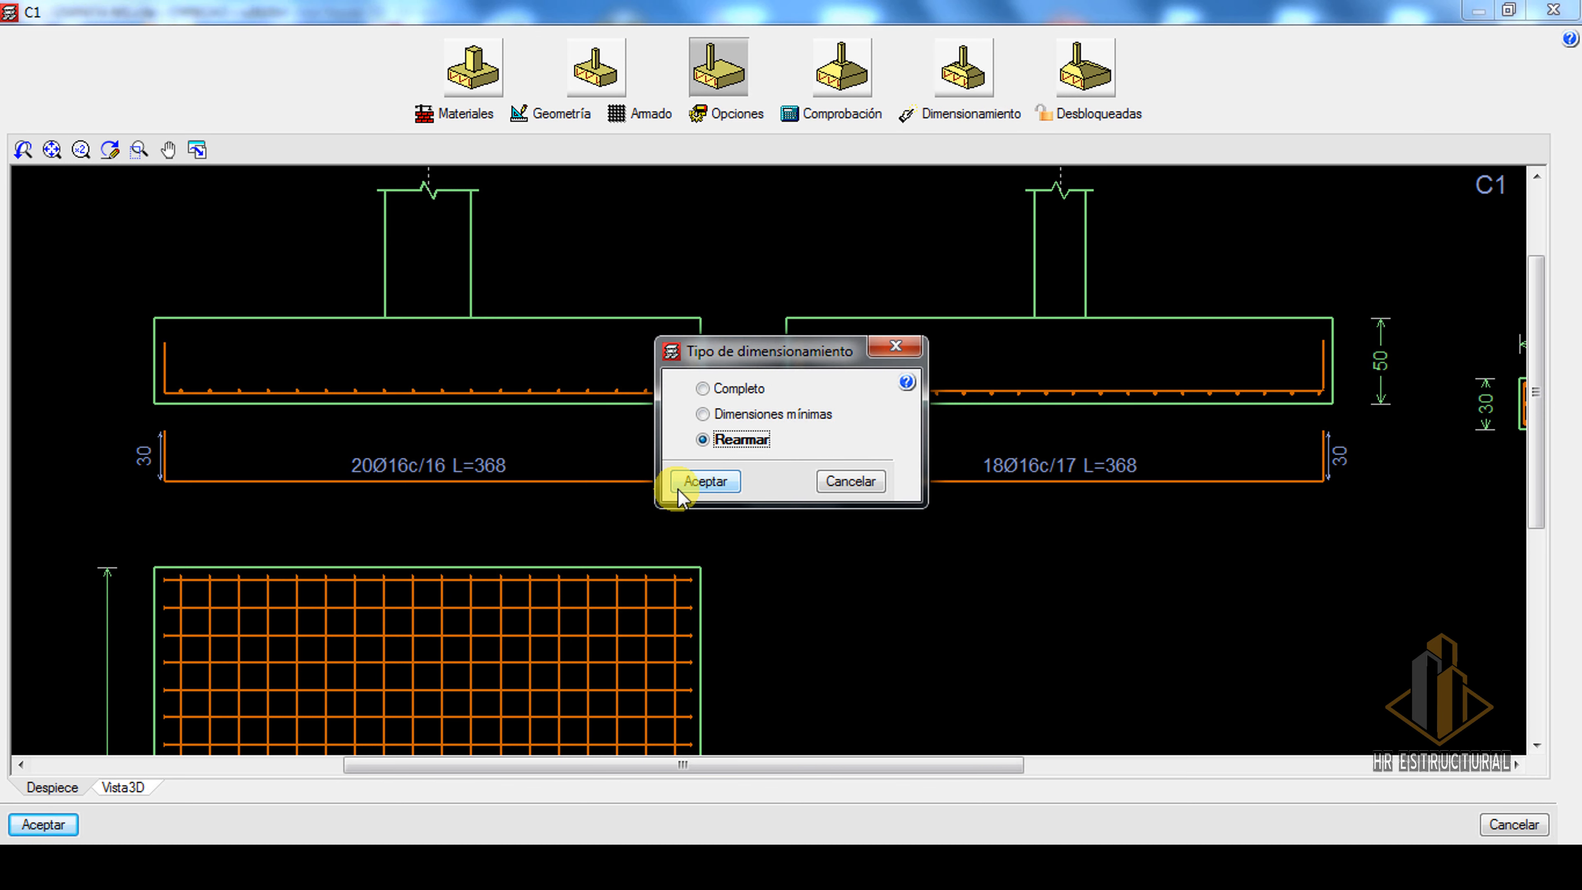
pyautogui.click(692, 489)
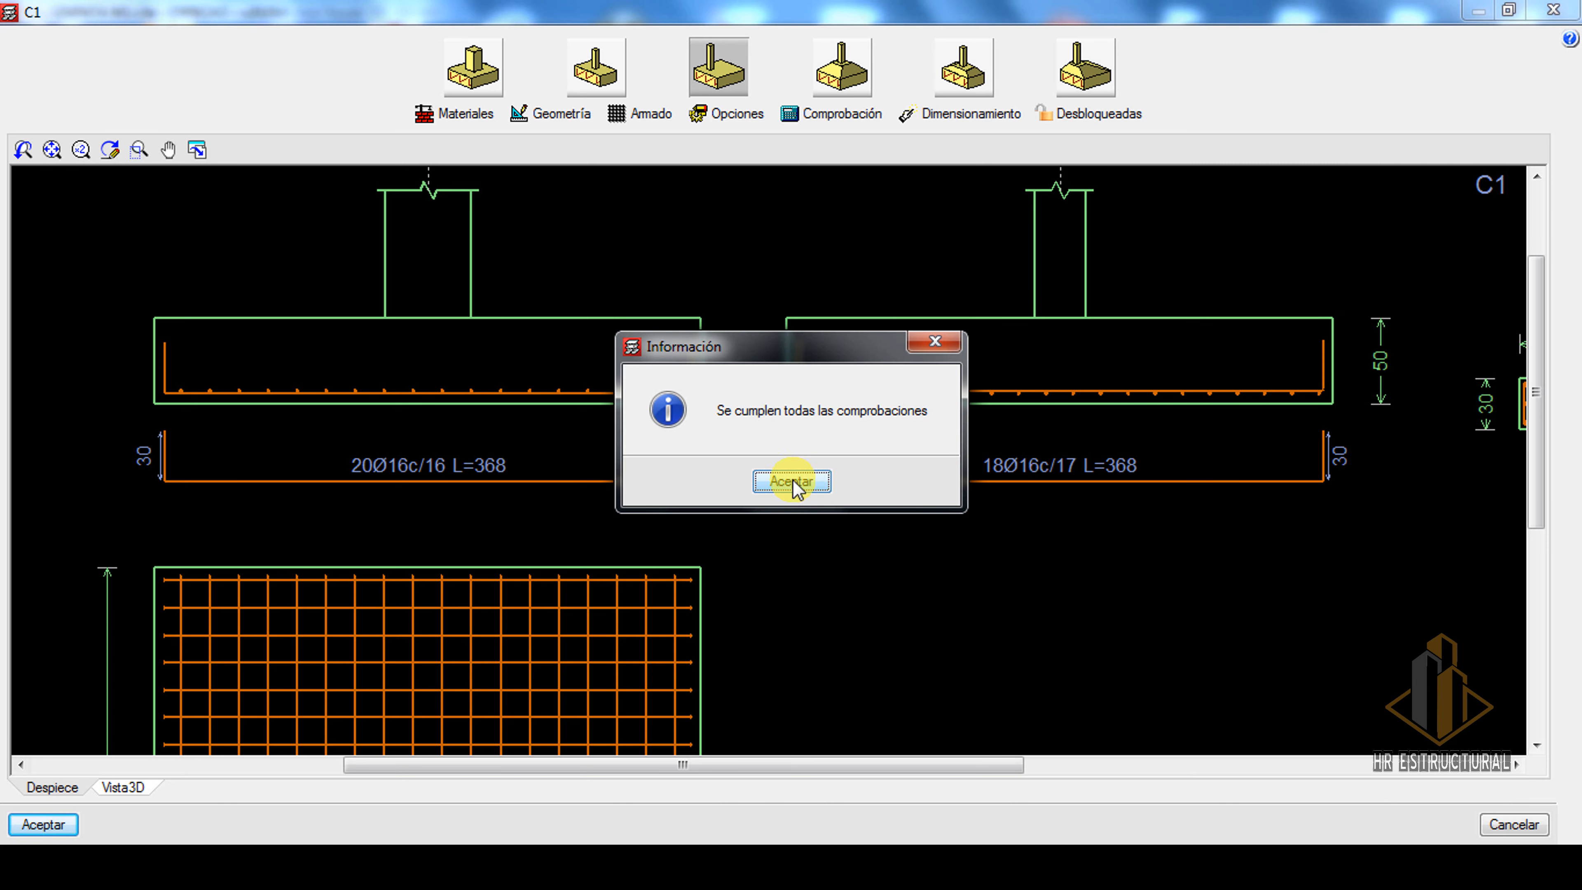
pyautogui.click(793, 482)
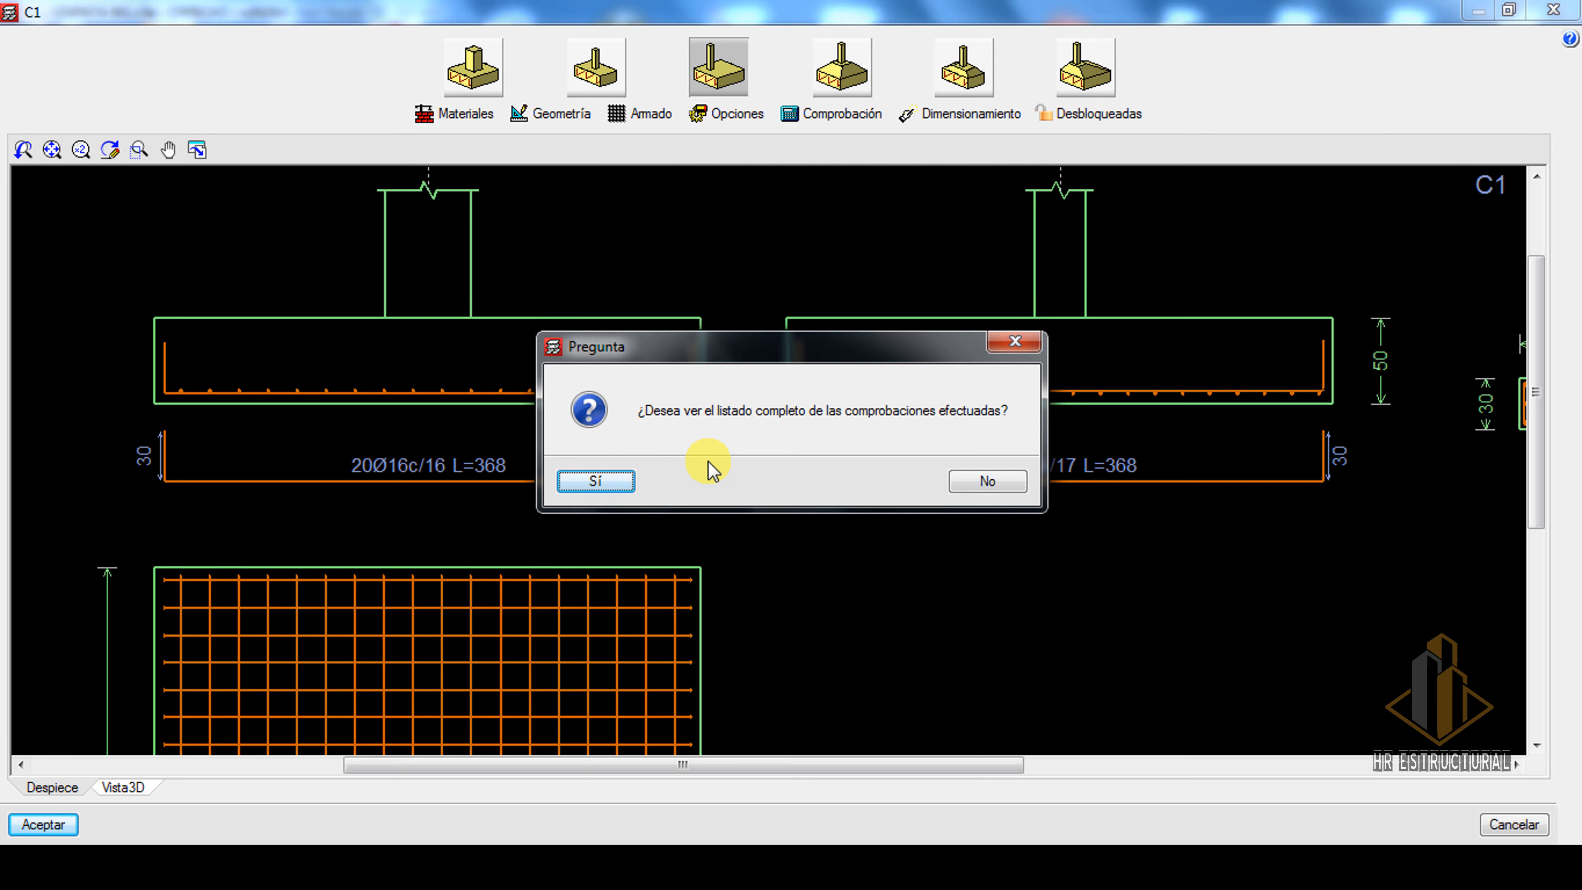
pyautogui.click(988, 482)
pyautogui.scroll(2, 438, 463)
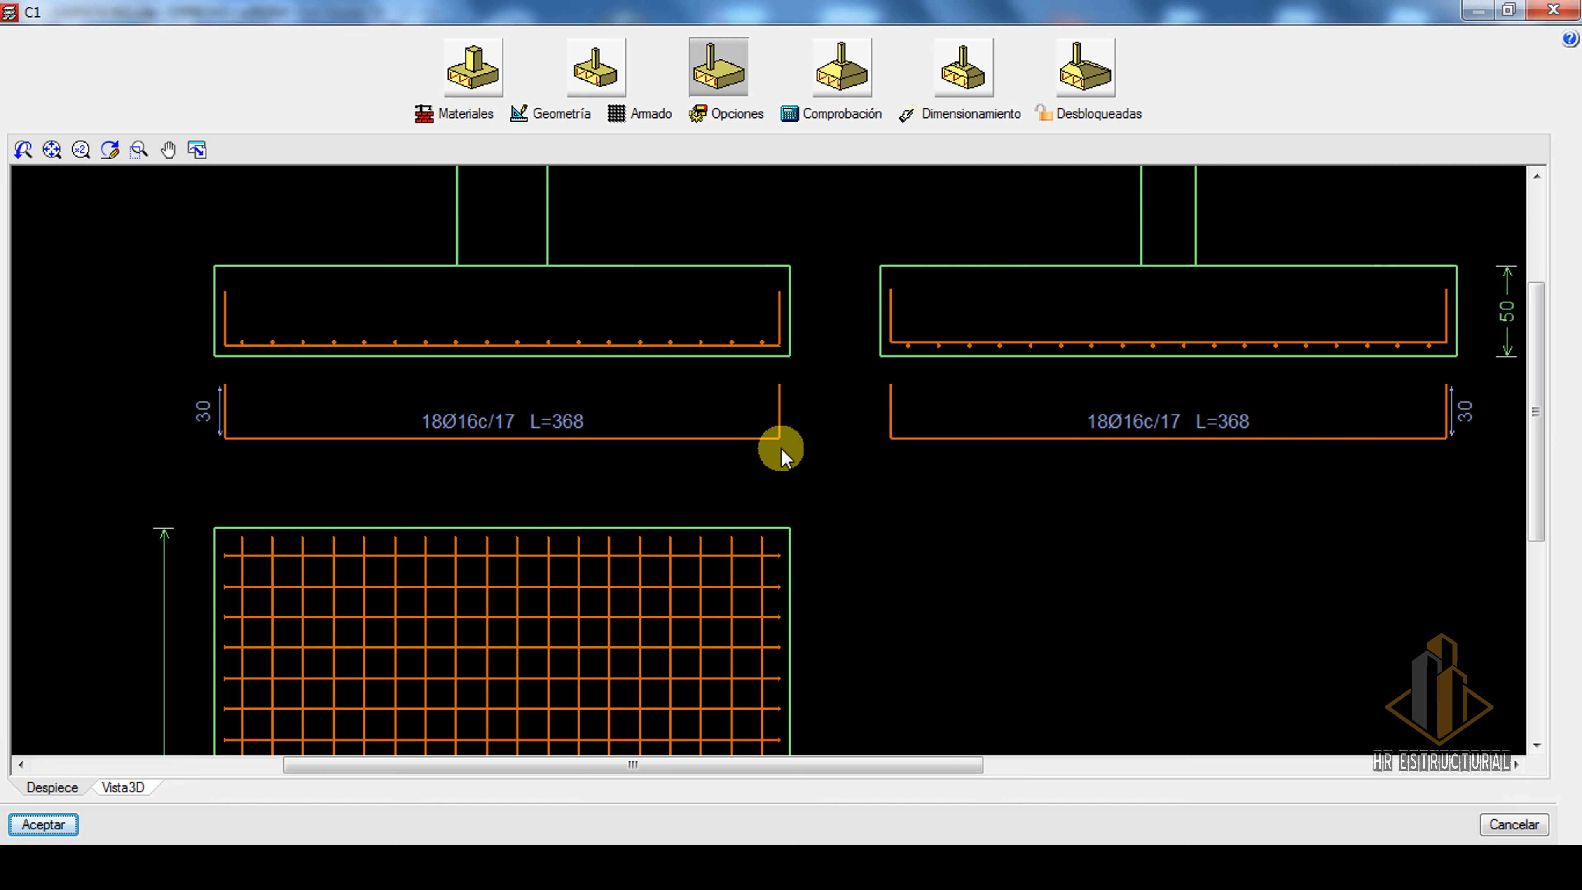
# - Set the initial and final hooks of the lower mesh to 15 cm in X and Y, then accept the footing edit
pyautogui.click(651, 118)
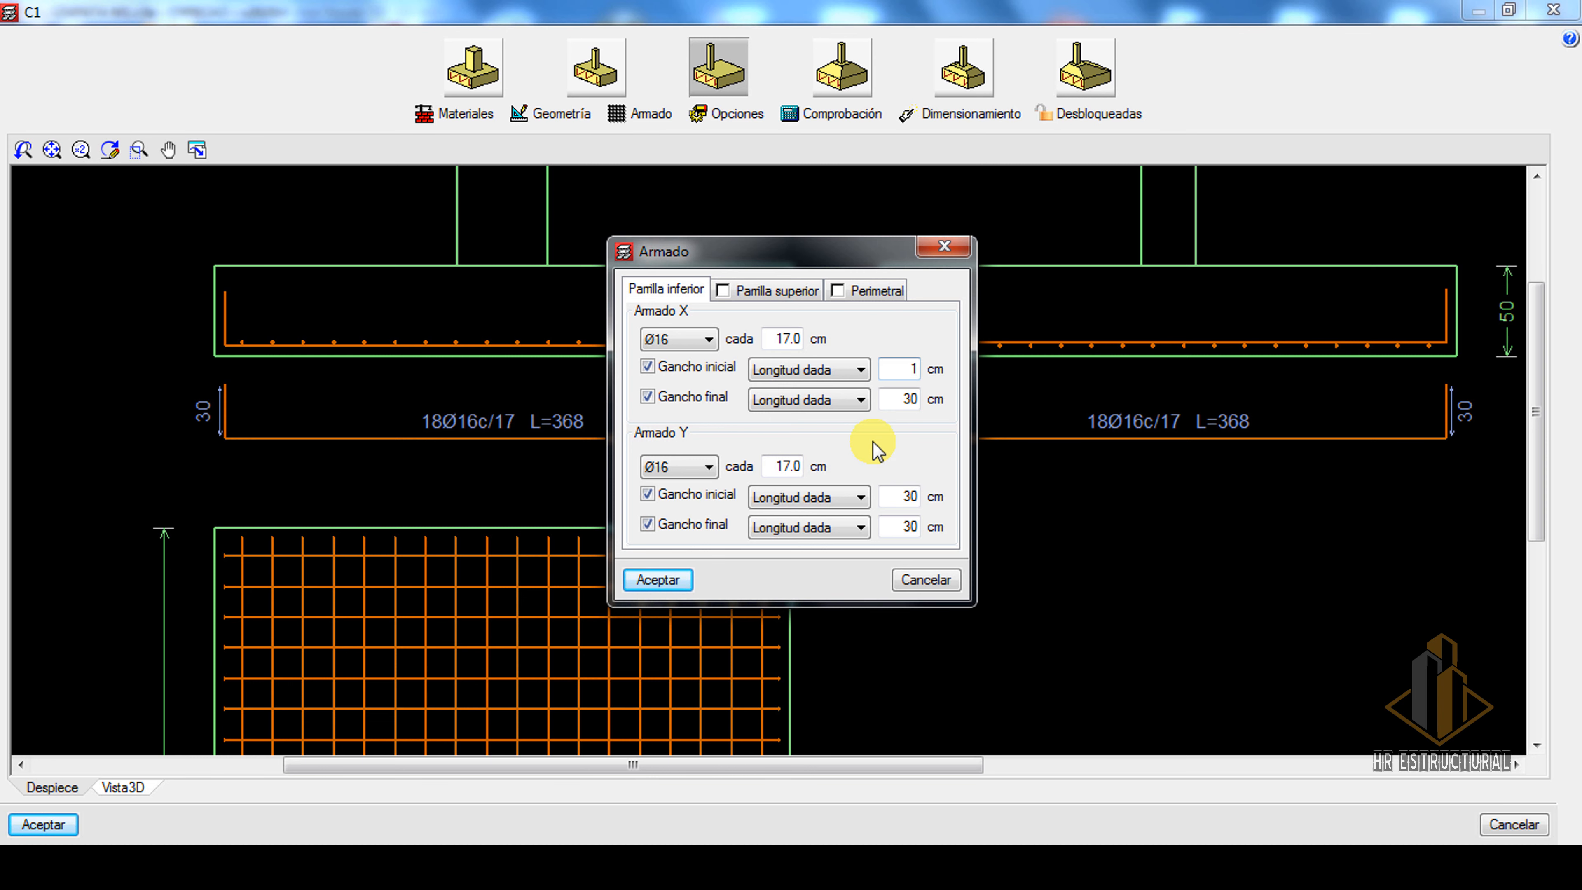
pyautogui.doubleClick(900, 398)
pyautogui.write('15')
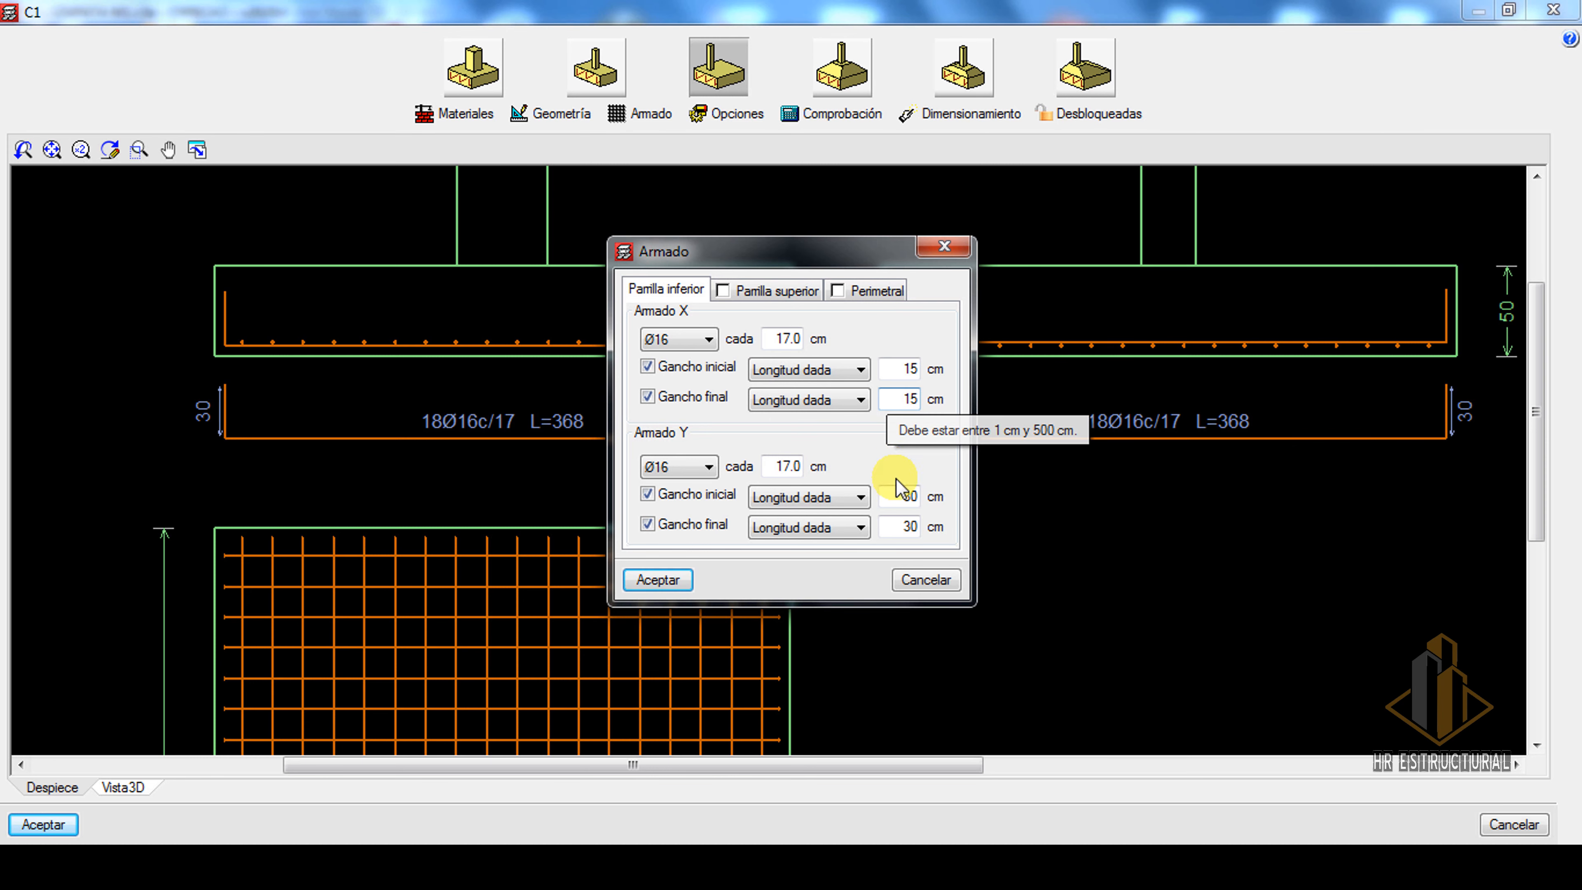
pyautogui.doubleClick(898, 496)
pyautogui.write('15')
pyautogui.doubleClick(901, 527)
pyautogui.write('15')
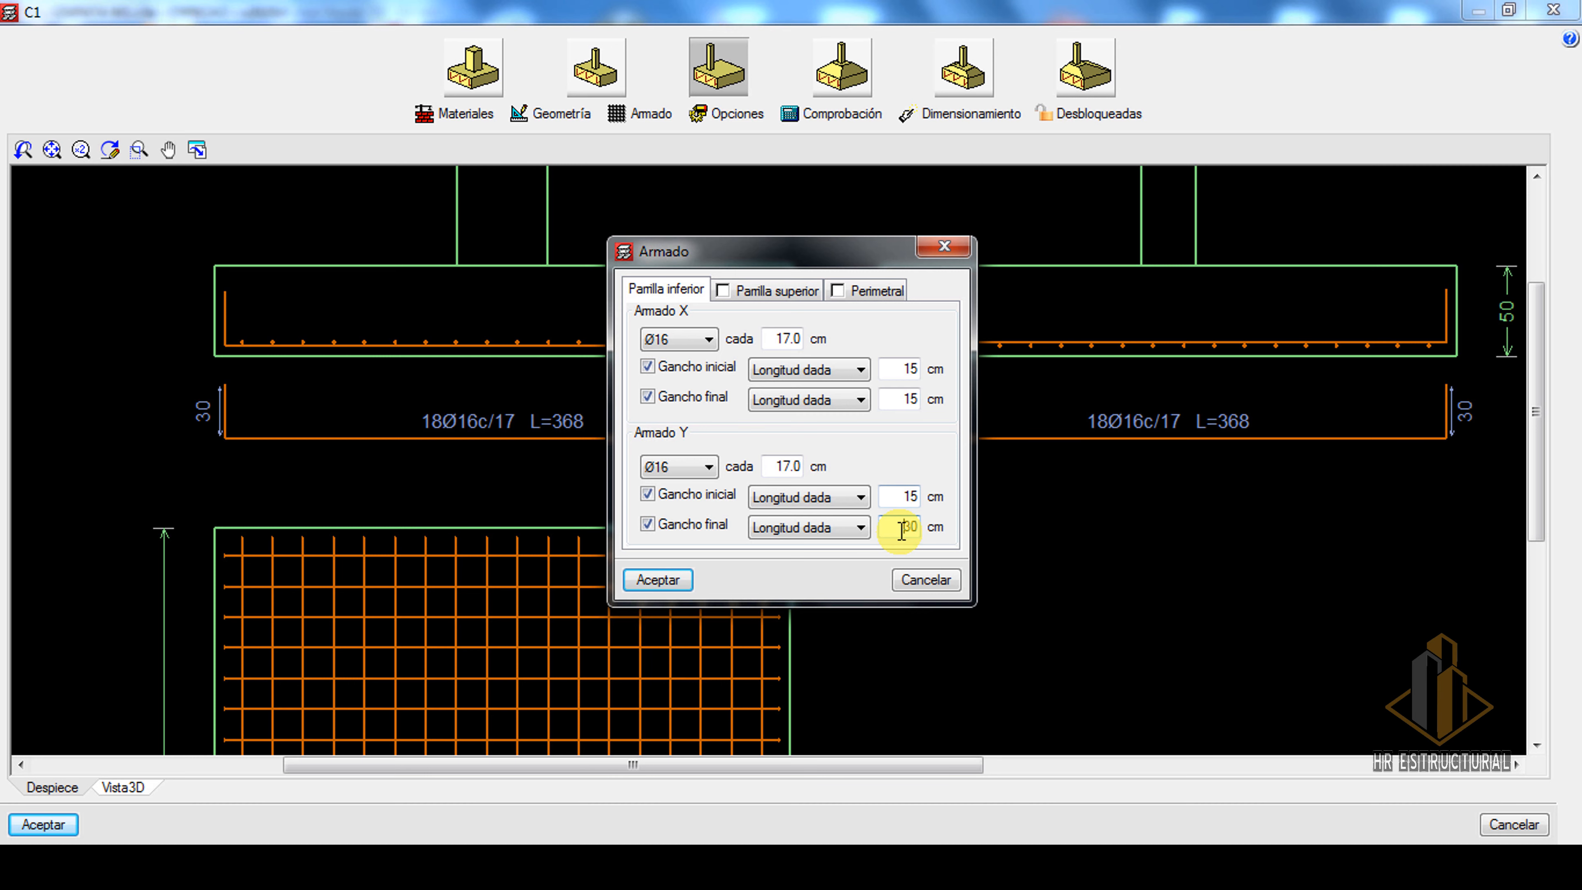
pyautogui.click(674, 586)
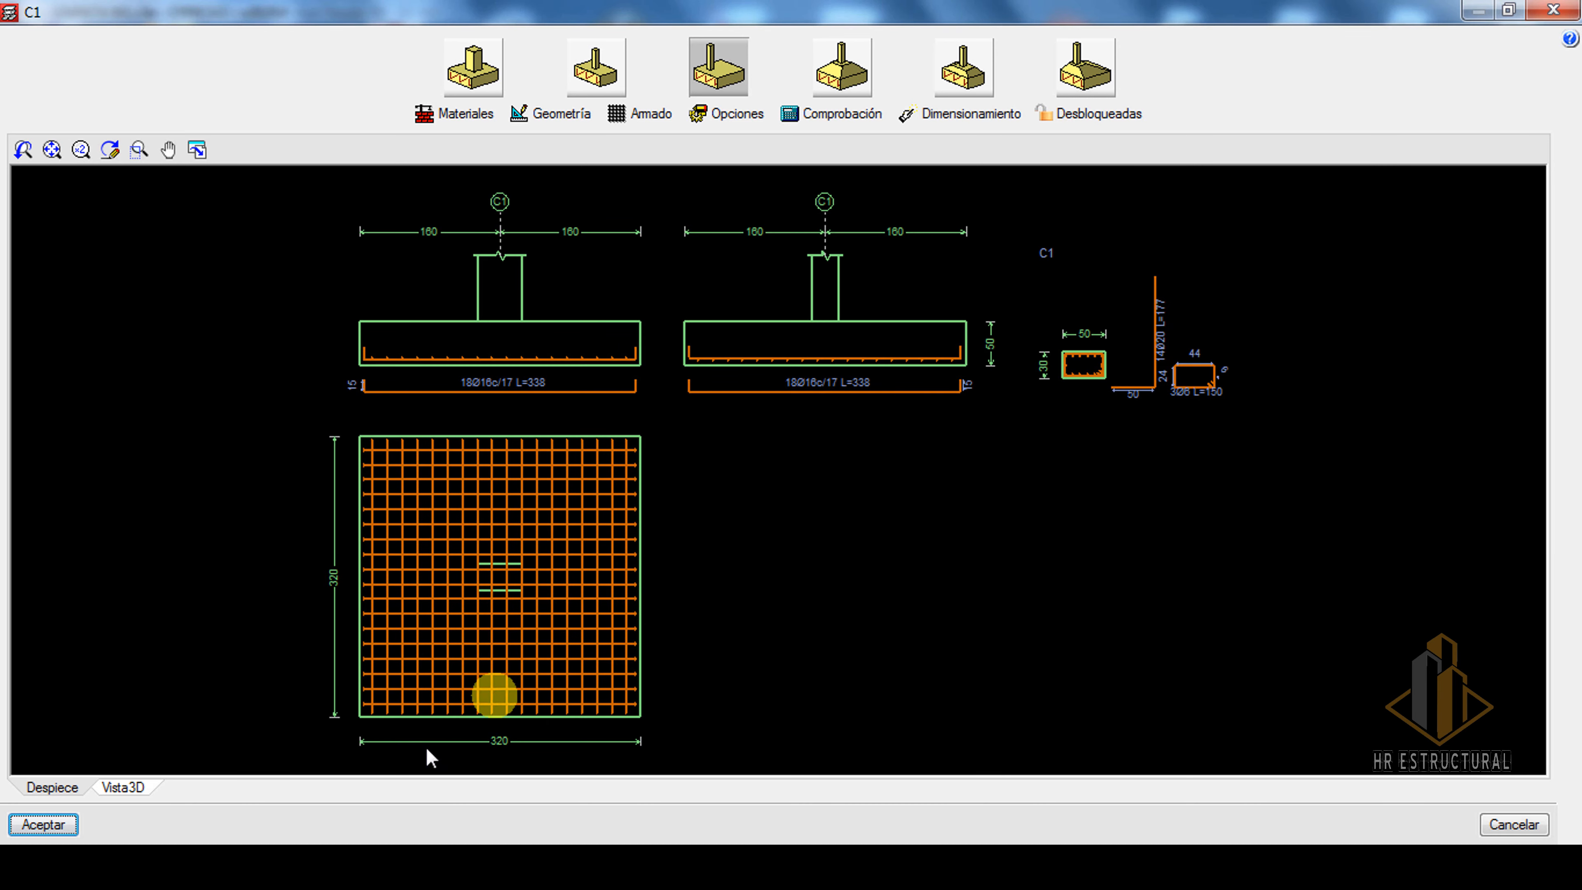
pyautogui.click(72, 825)
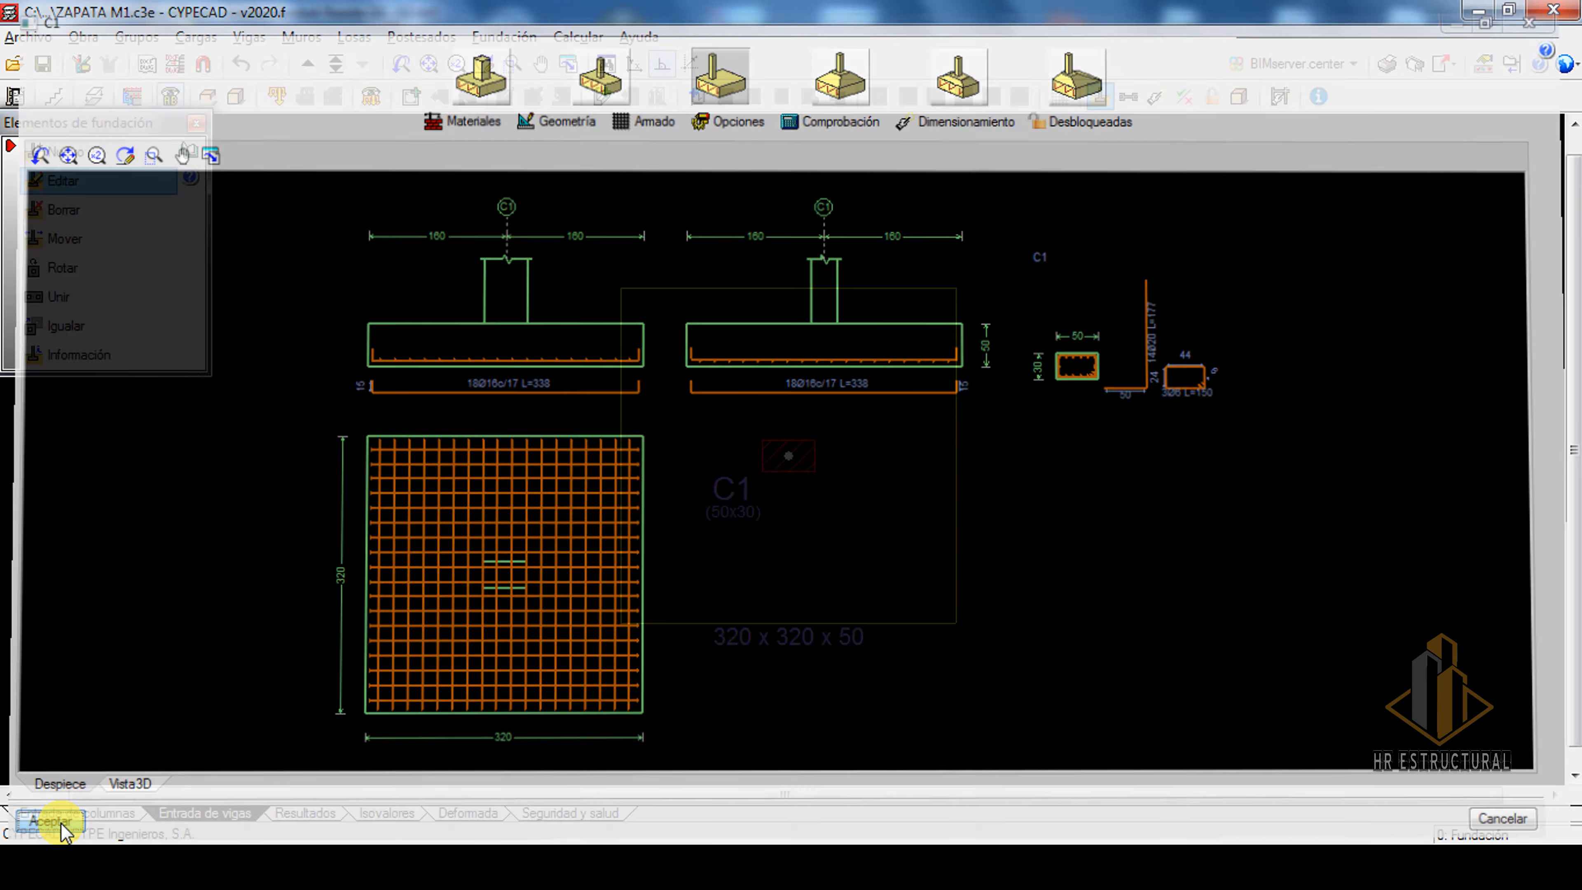
pyautogui.click(196, 123)
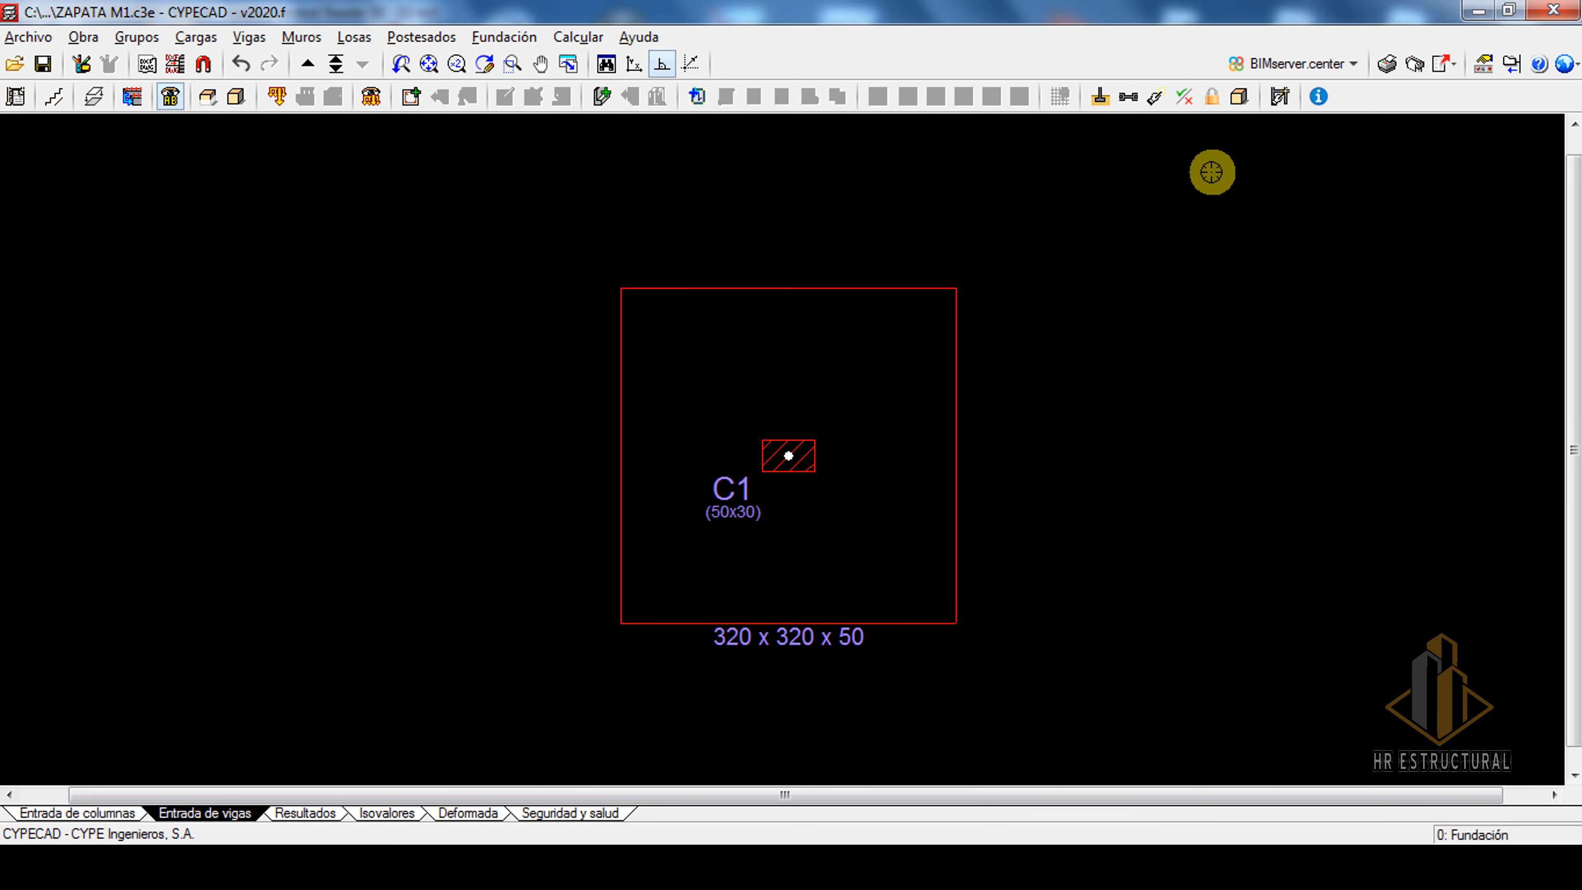
# - Reopen the C1 footing for editing and inspect its mesh, hooks and column starter bars in the 3D view
pyautogui.click(1101, 98)
pyautogui.scroll(5, 617, 623)
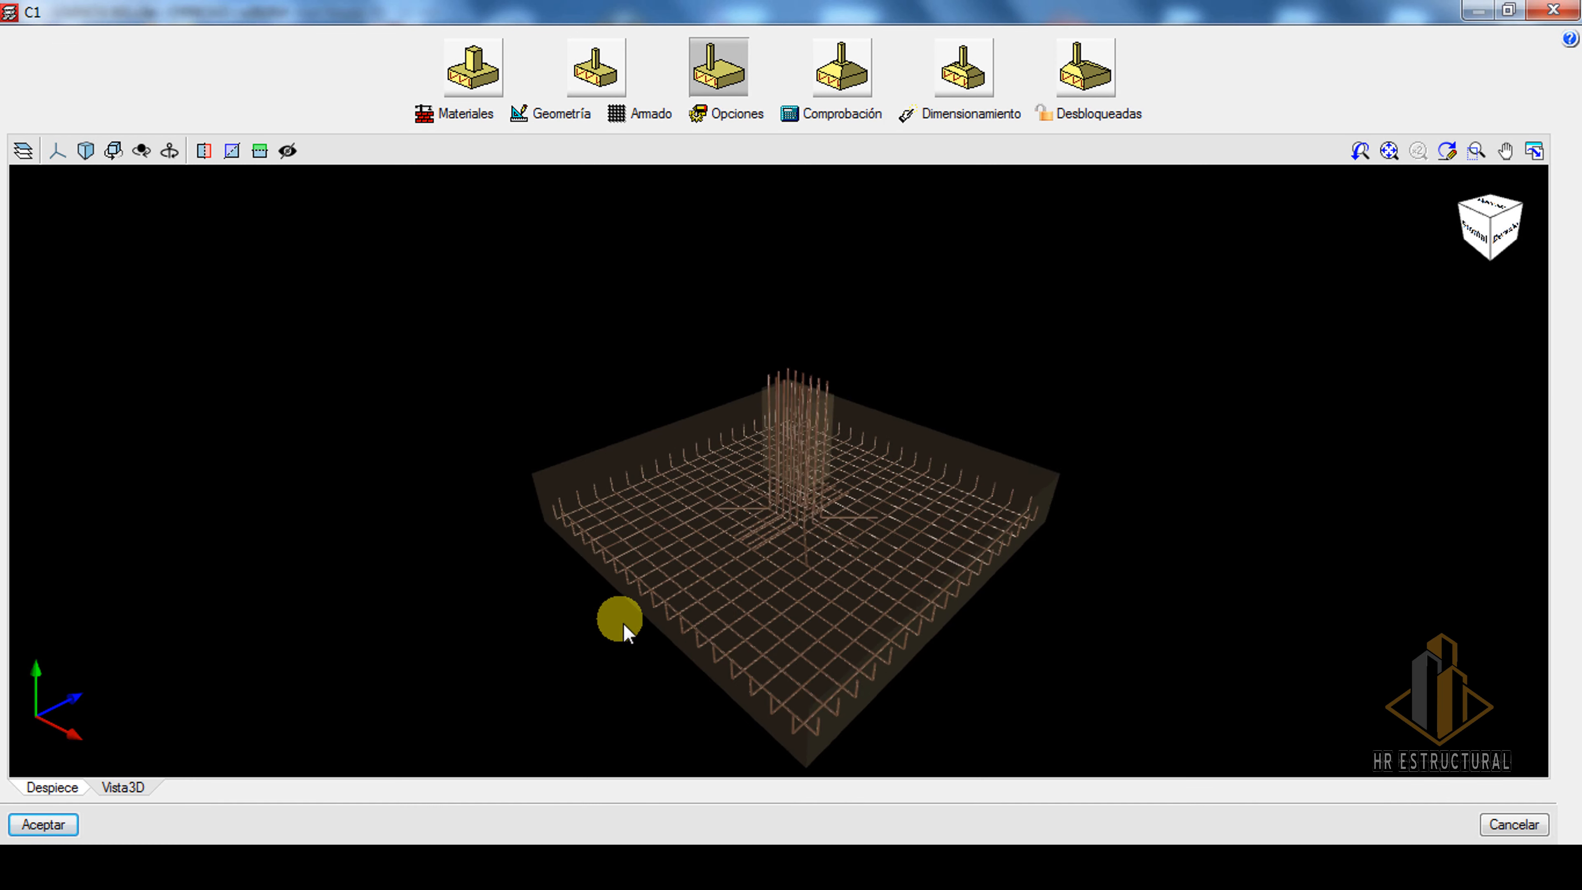
pyautogui.scroll(-1, 682, 626)
pyautogui.moveTo(772, 635); pyautogui.dragTo(752, 612, button='middle')
pyautogui.keyDown('shift'); pyautogui.moveTo(1091, 543); pyautogui.dragTo(995, 565, button='middle'); pyautogui.keyUp('shift')
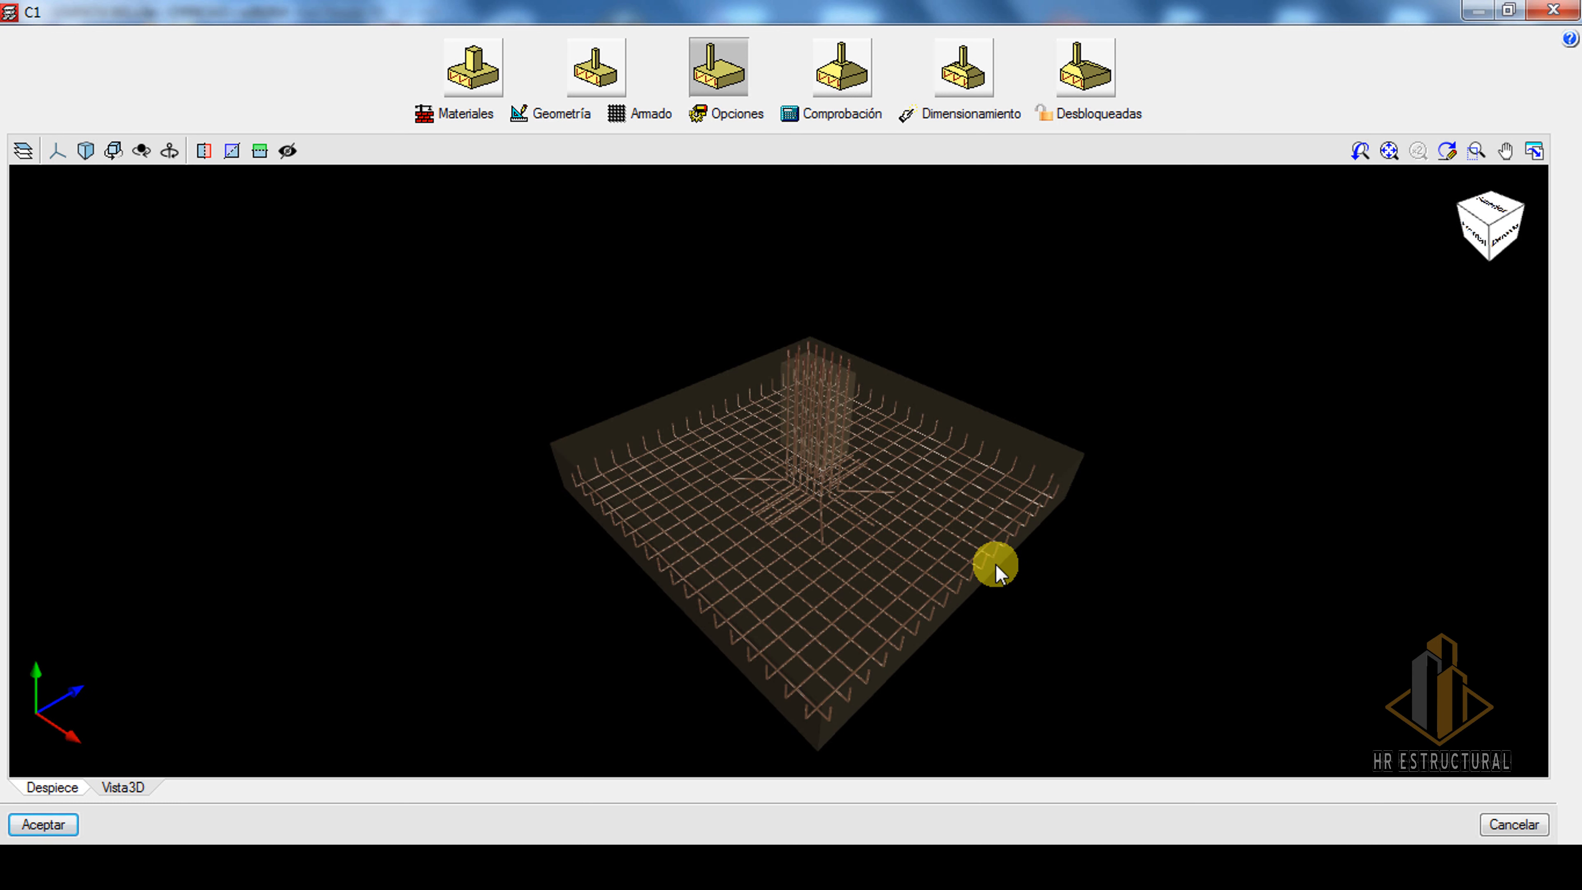